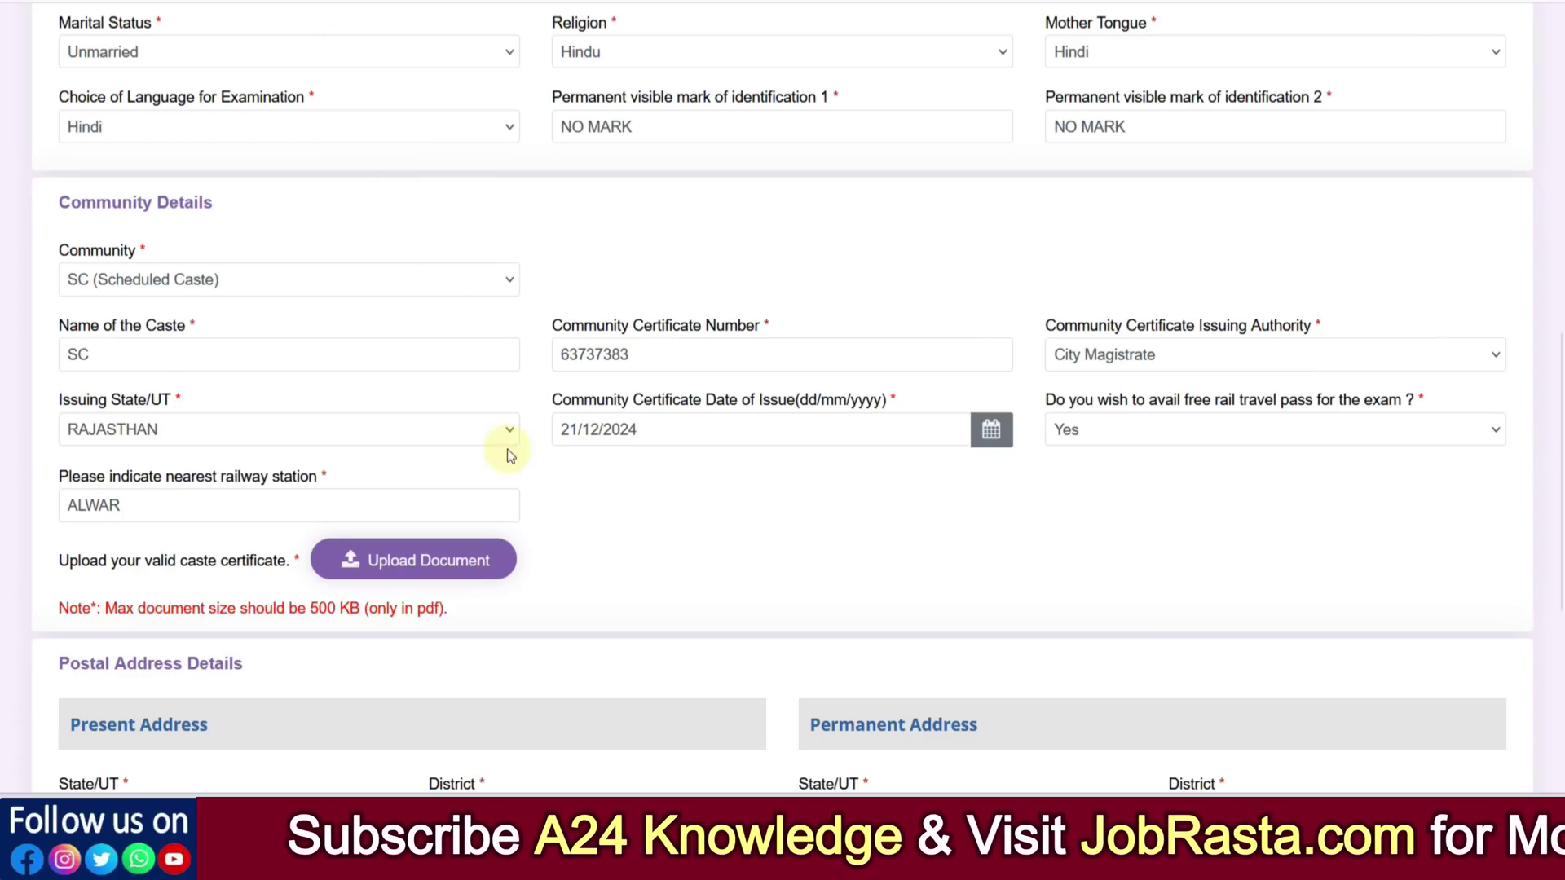
Check the Community list and keep SC (Scheduled Caste) selected
left_click(137, 291)
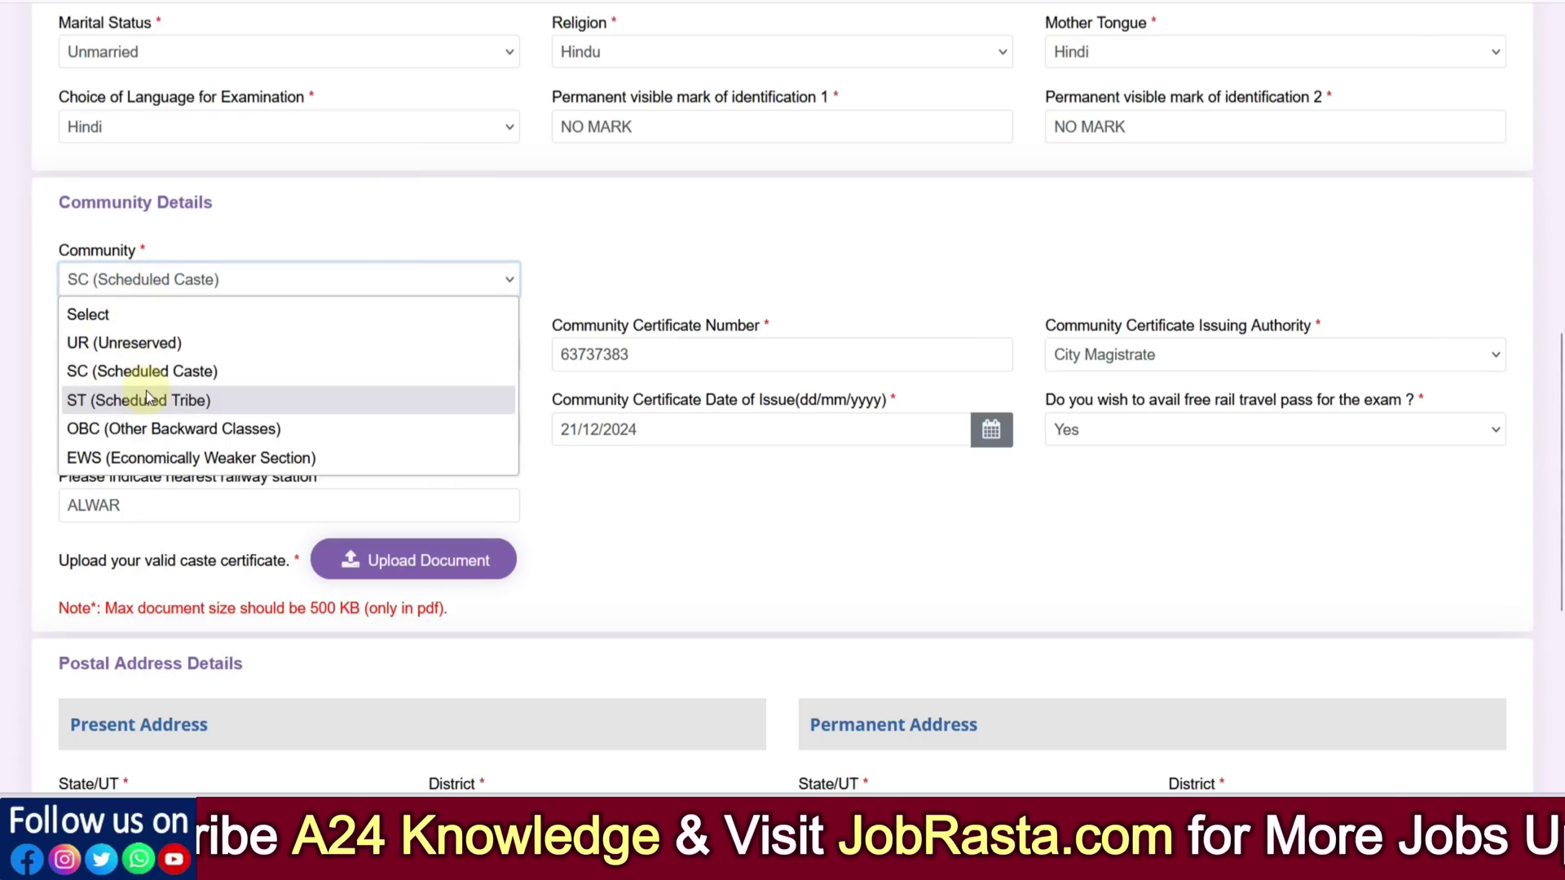
left_click(623, 280)
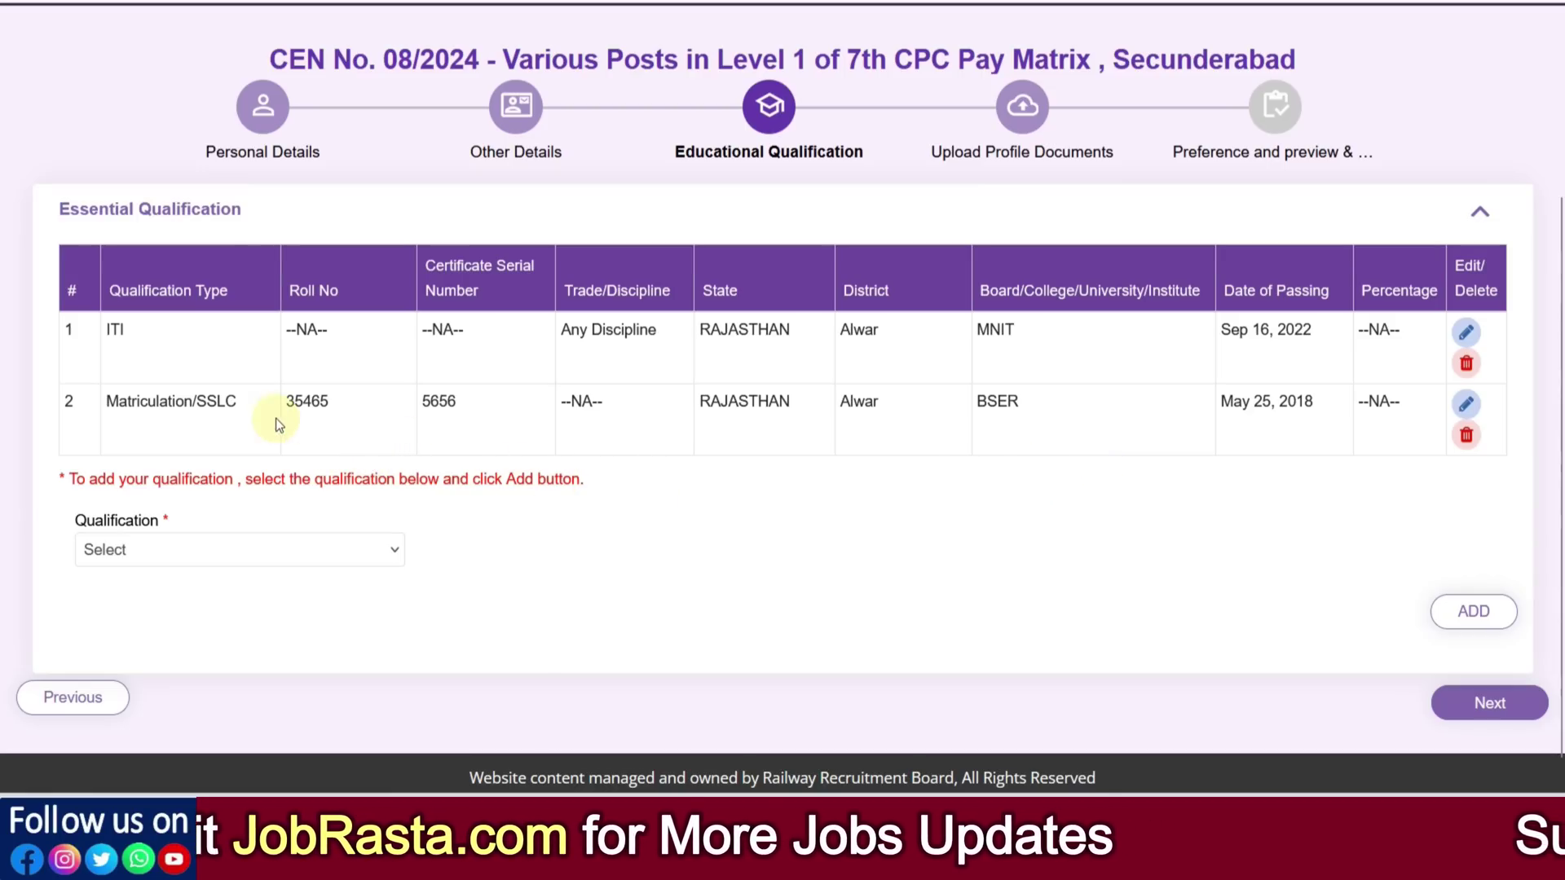
left_click(228, 548)
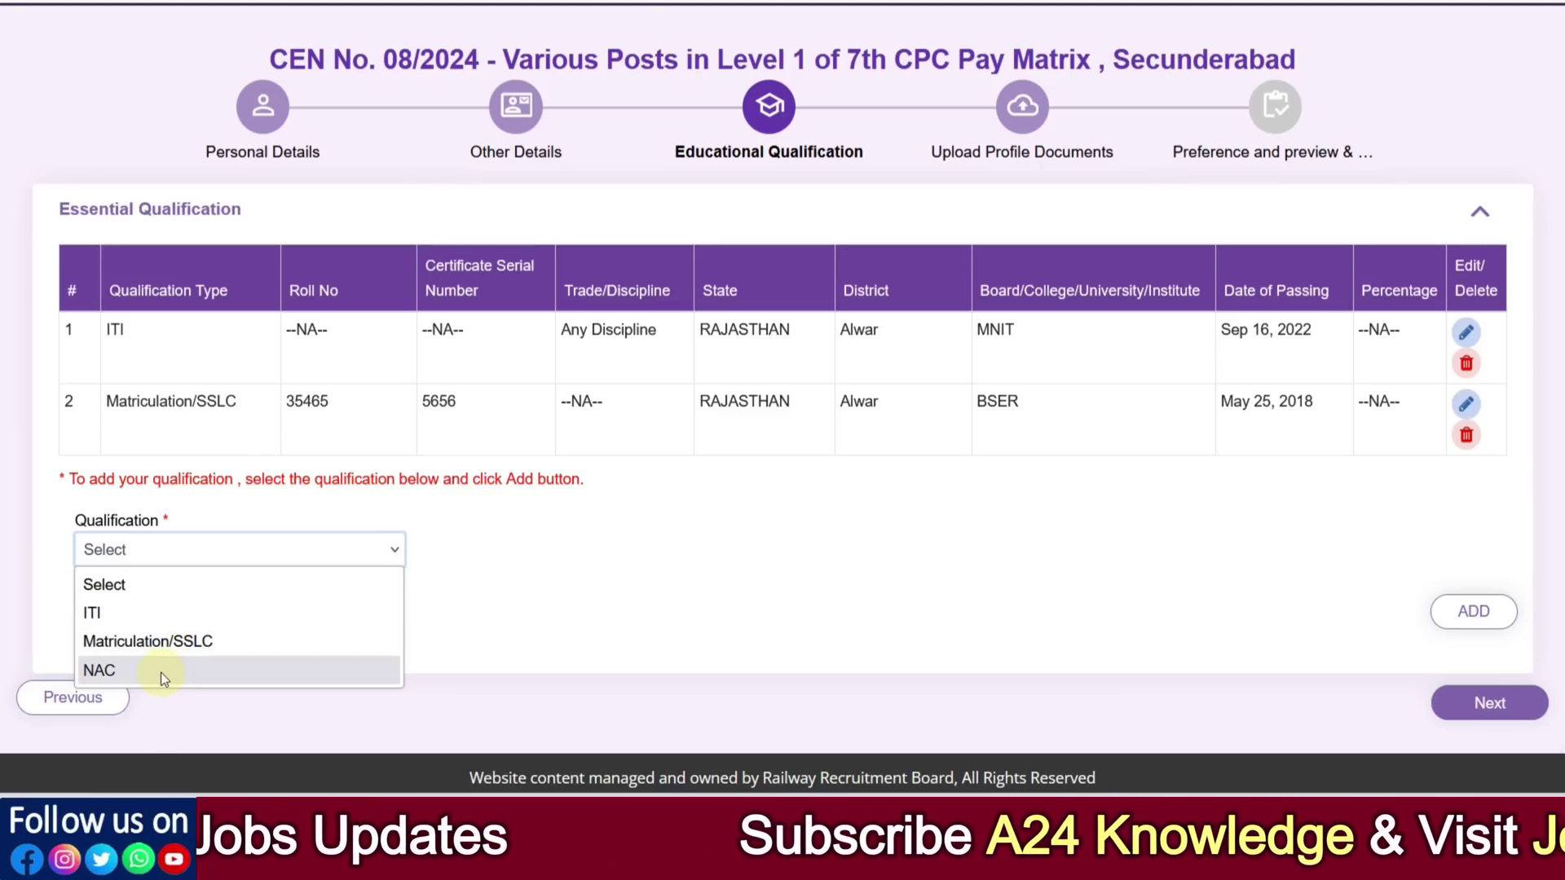
left_click(575, 589)
Go to Upload Profile Documents and save the uploaded photograph and signature
left_click(1439, 706)
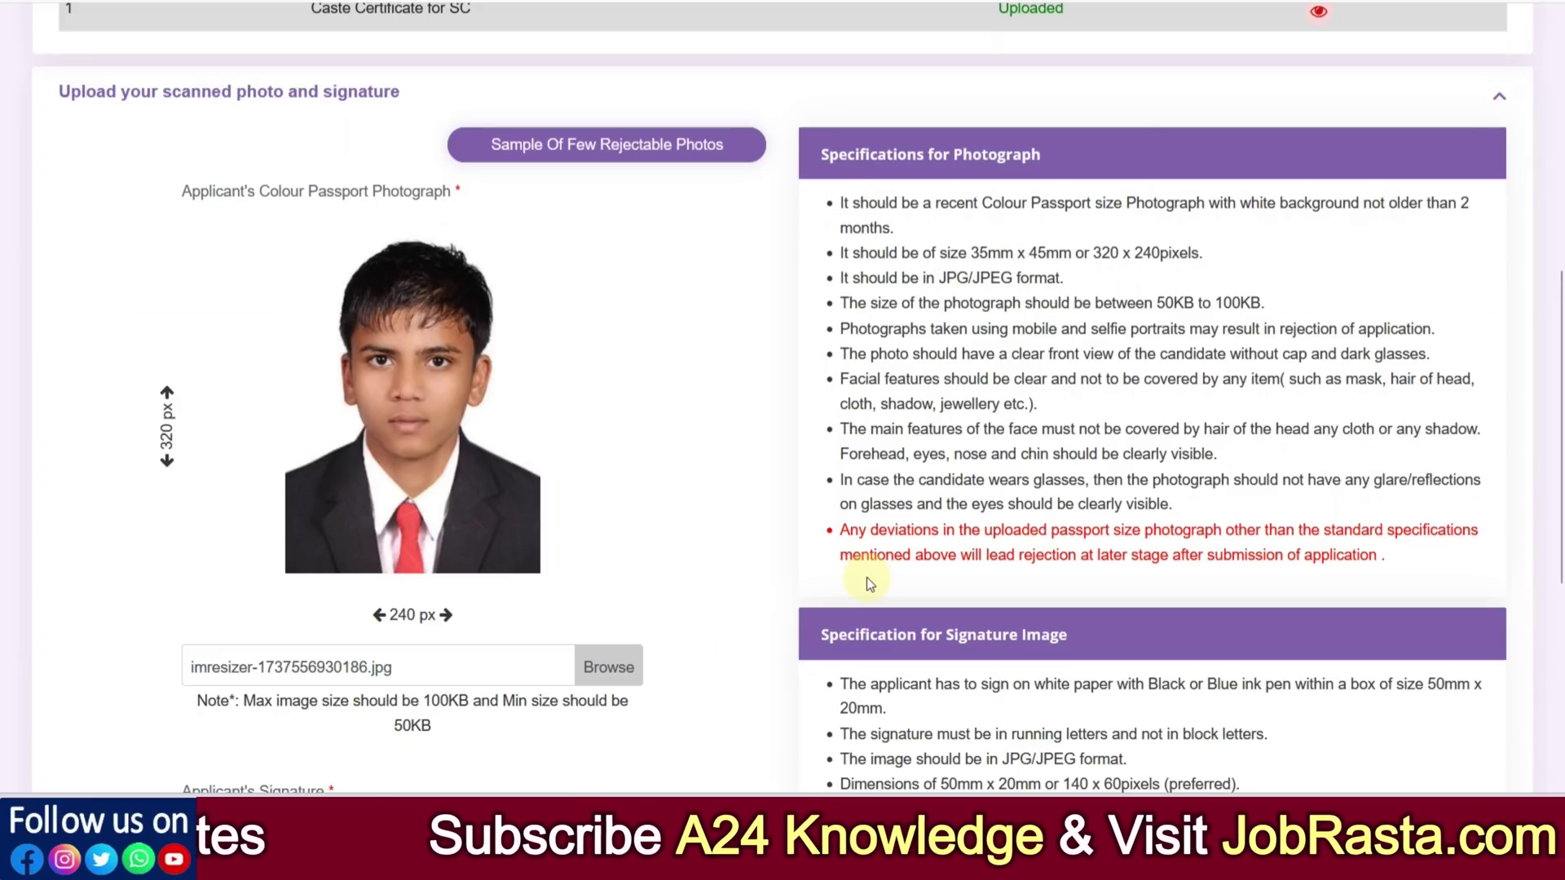
scroll(557, 495, "down", 4)
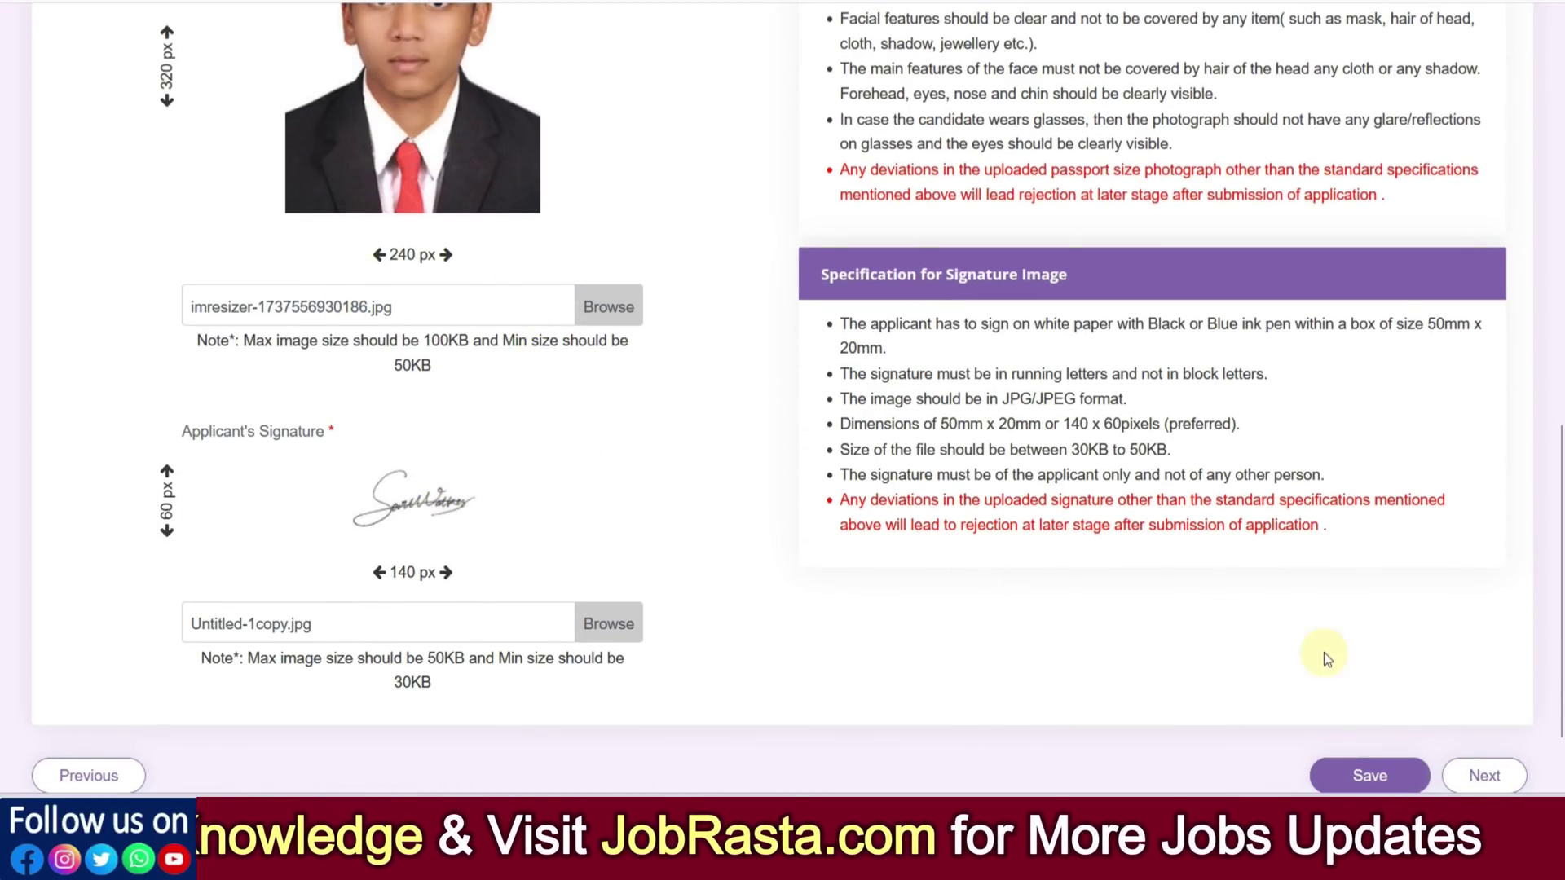
left_click(1369, 776)
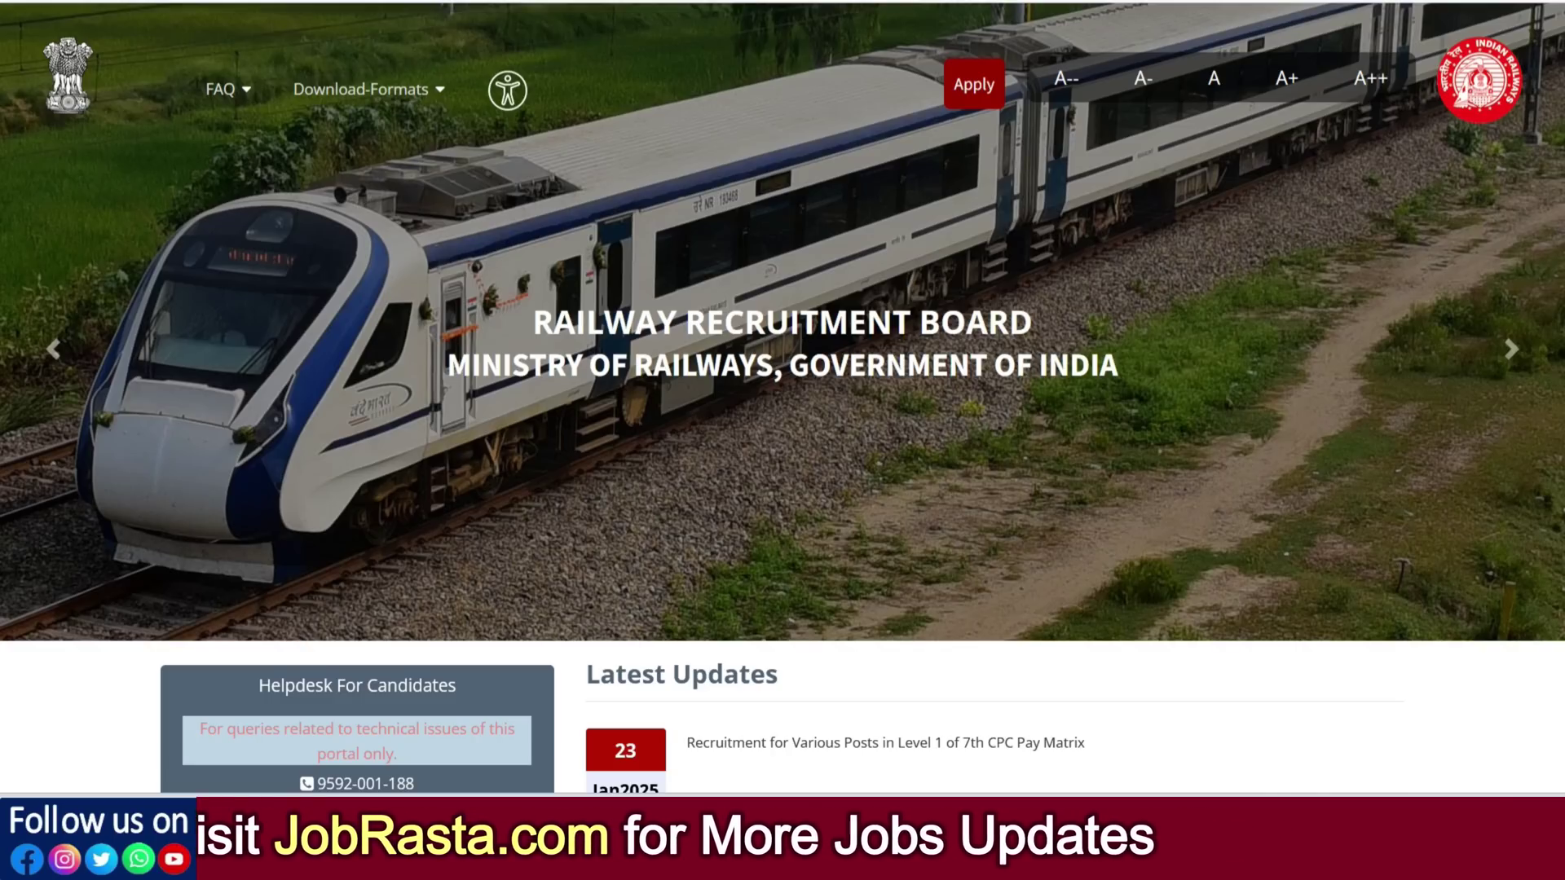
left_click(437, 92)
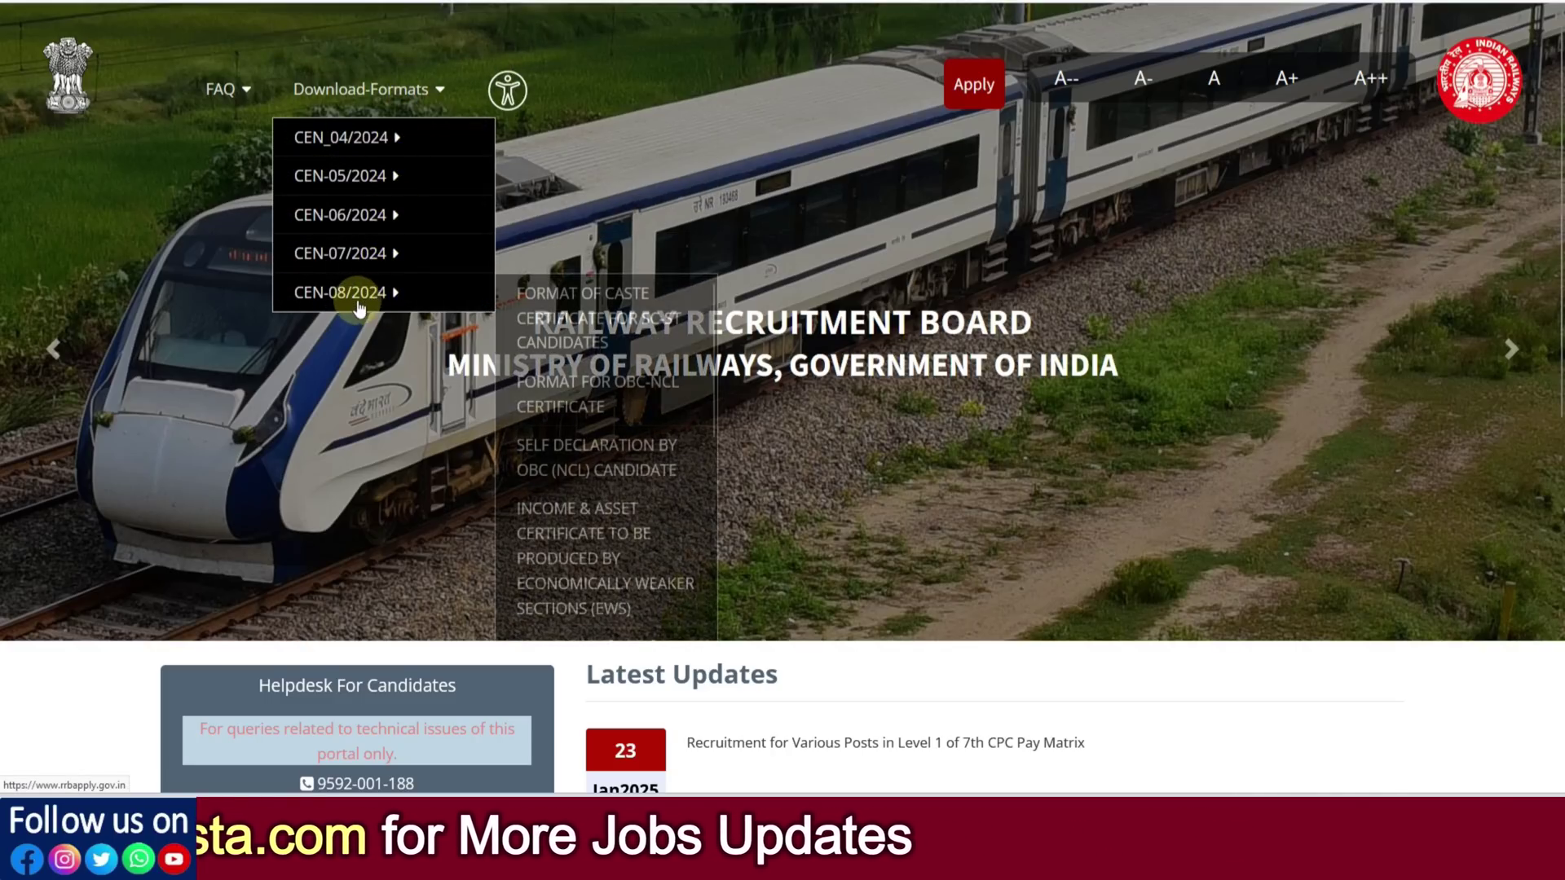
mouse_move(368, 309)
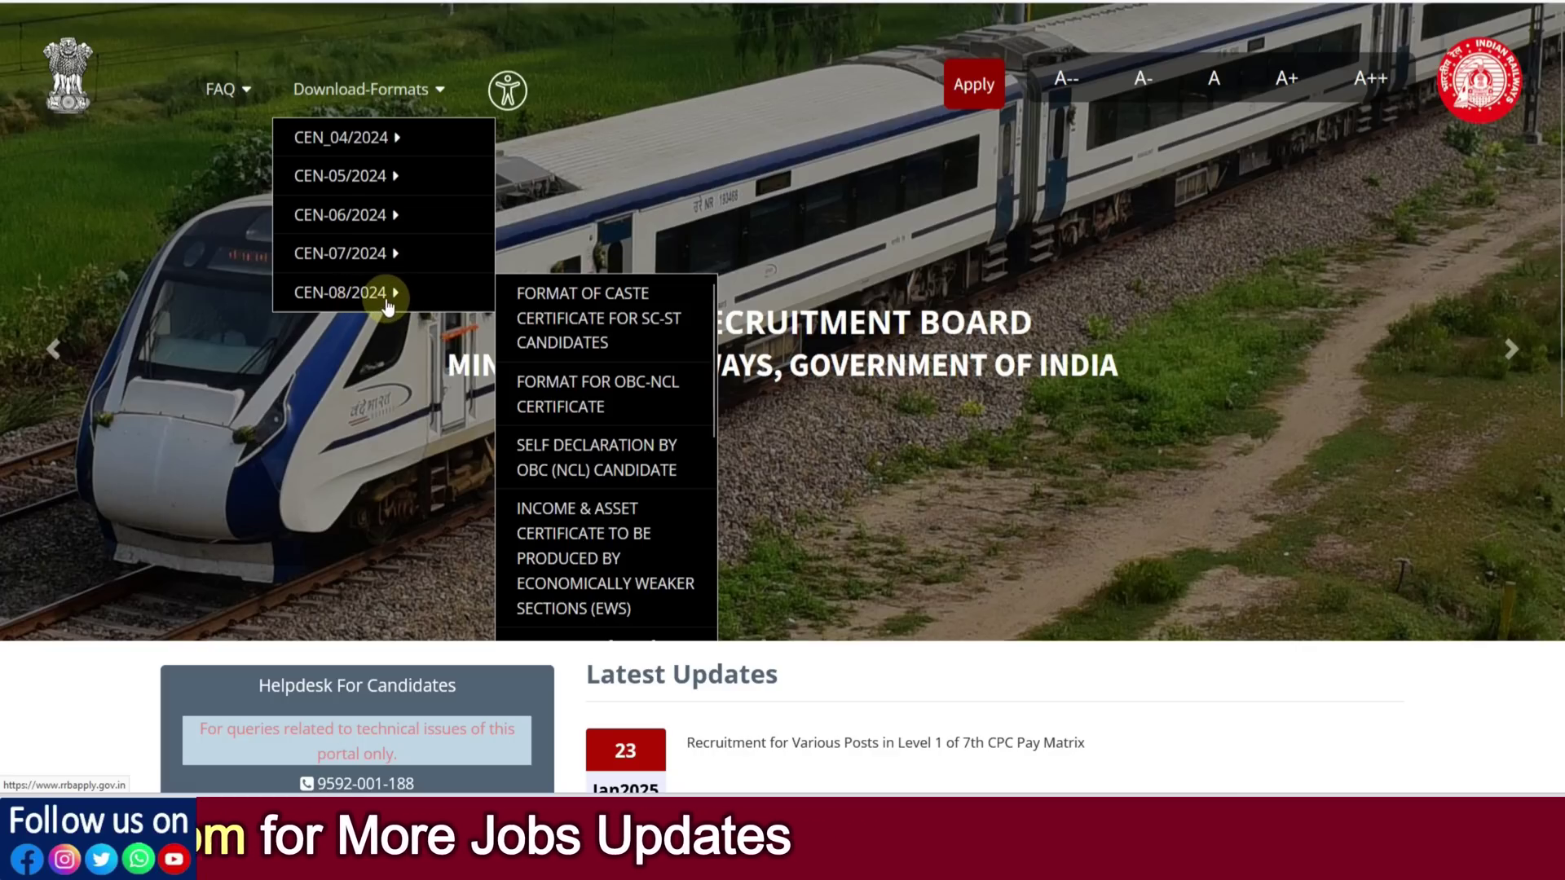
scroll(603, 399, "down", 3)
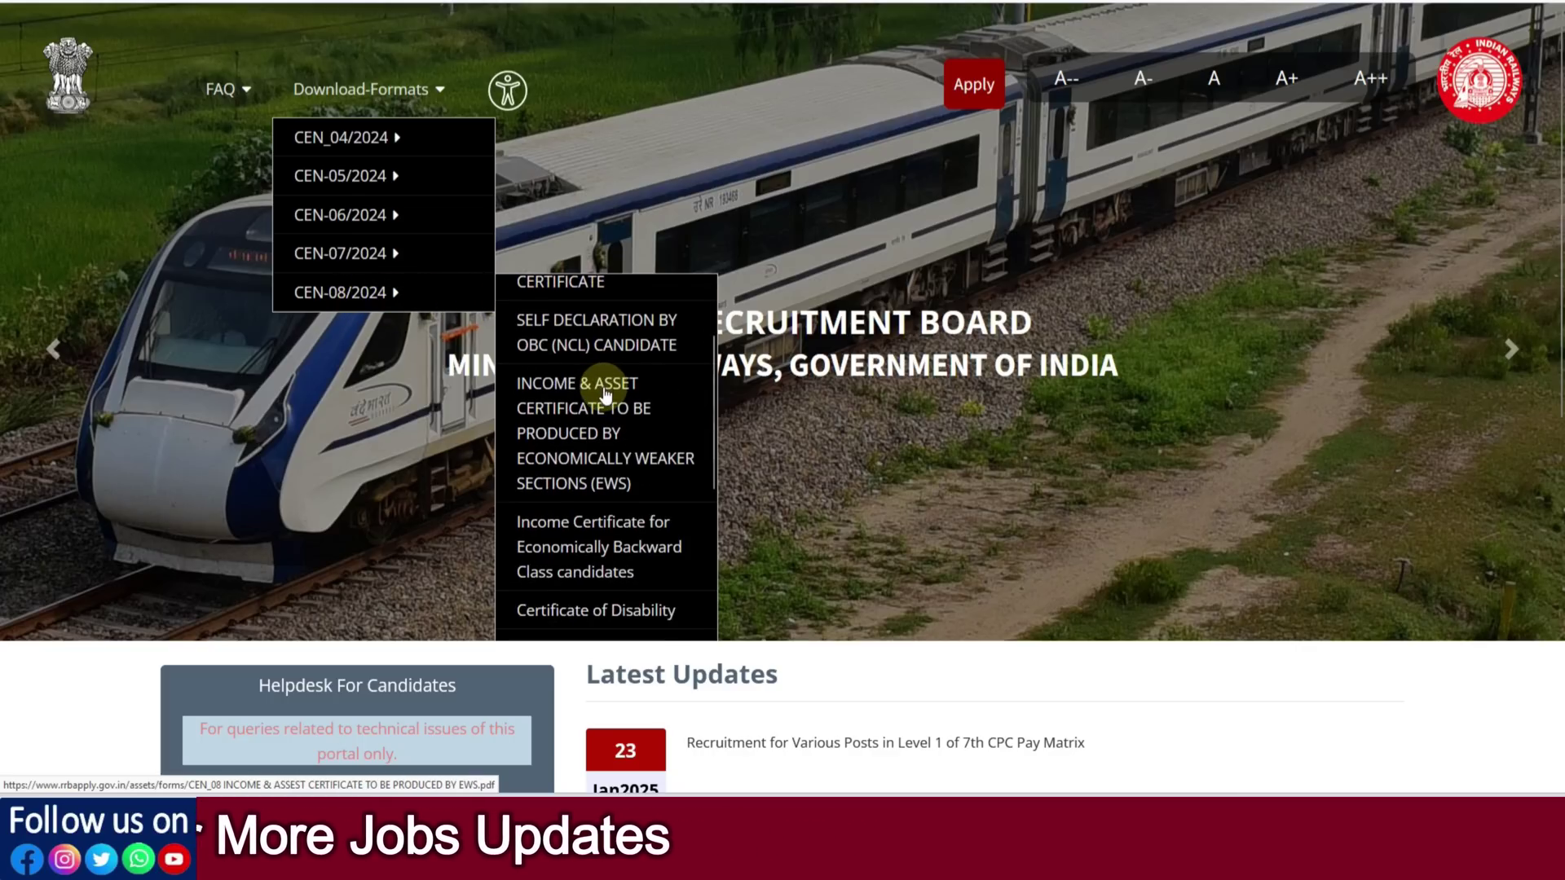
scroll(608, 400, "down", 5)
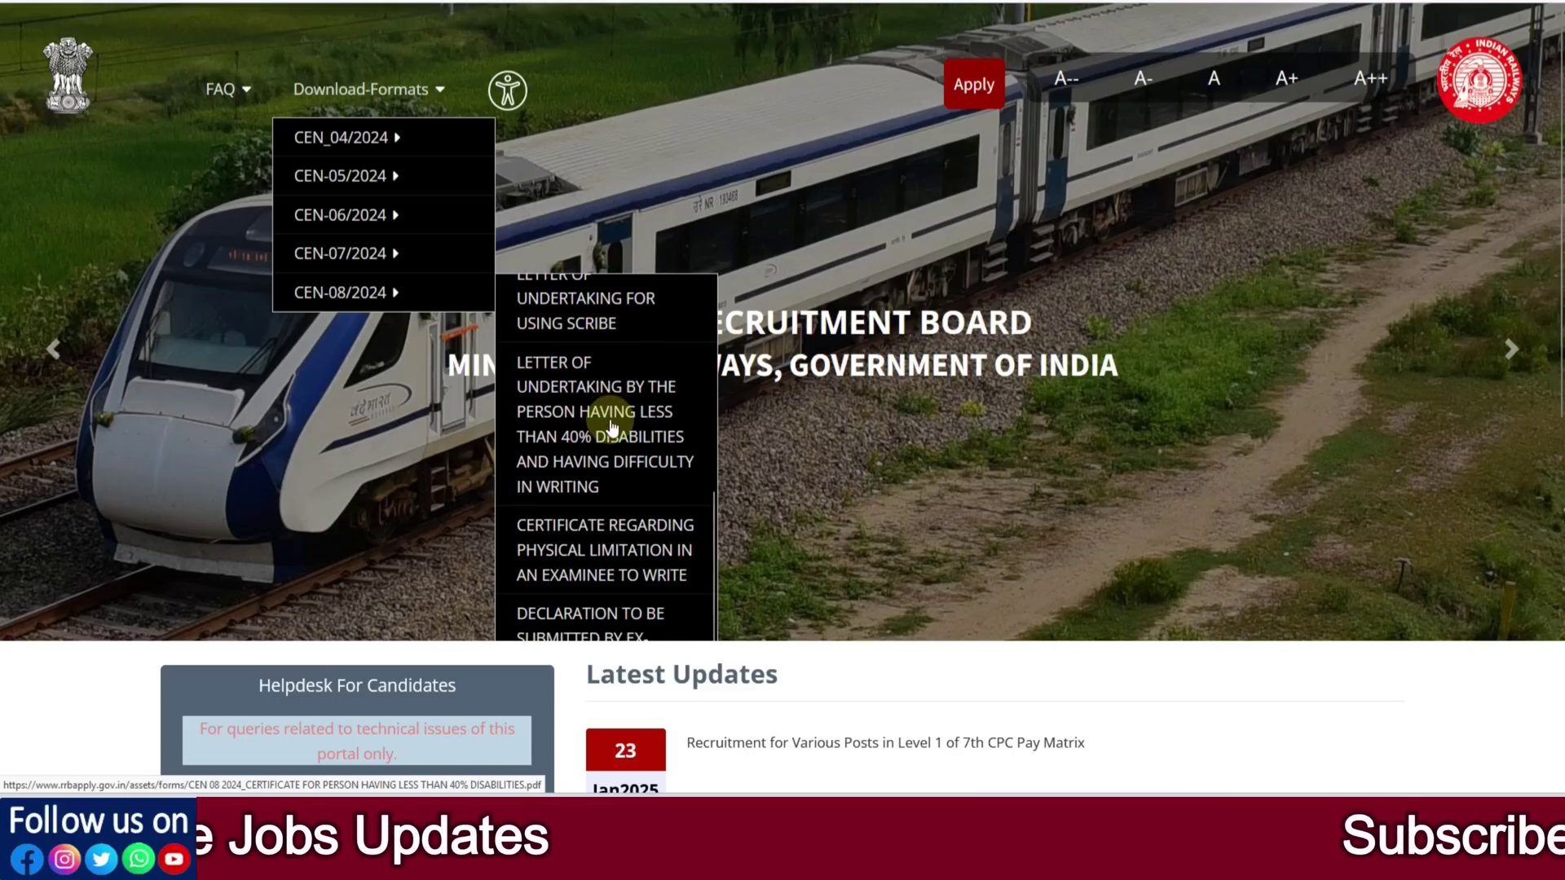
scroll(613, 428, "down", 2)
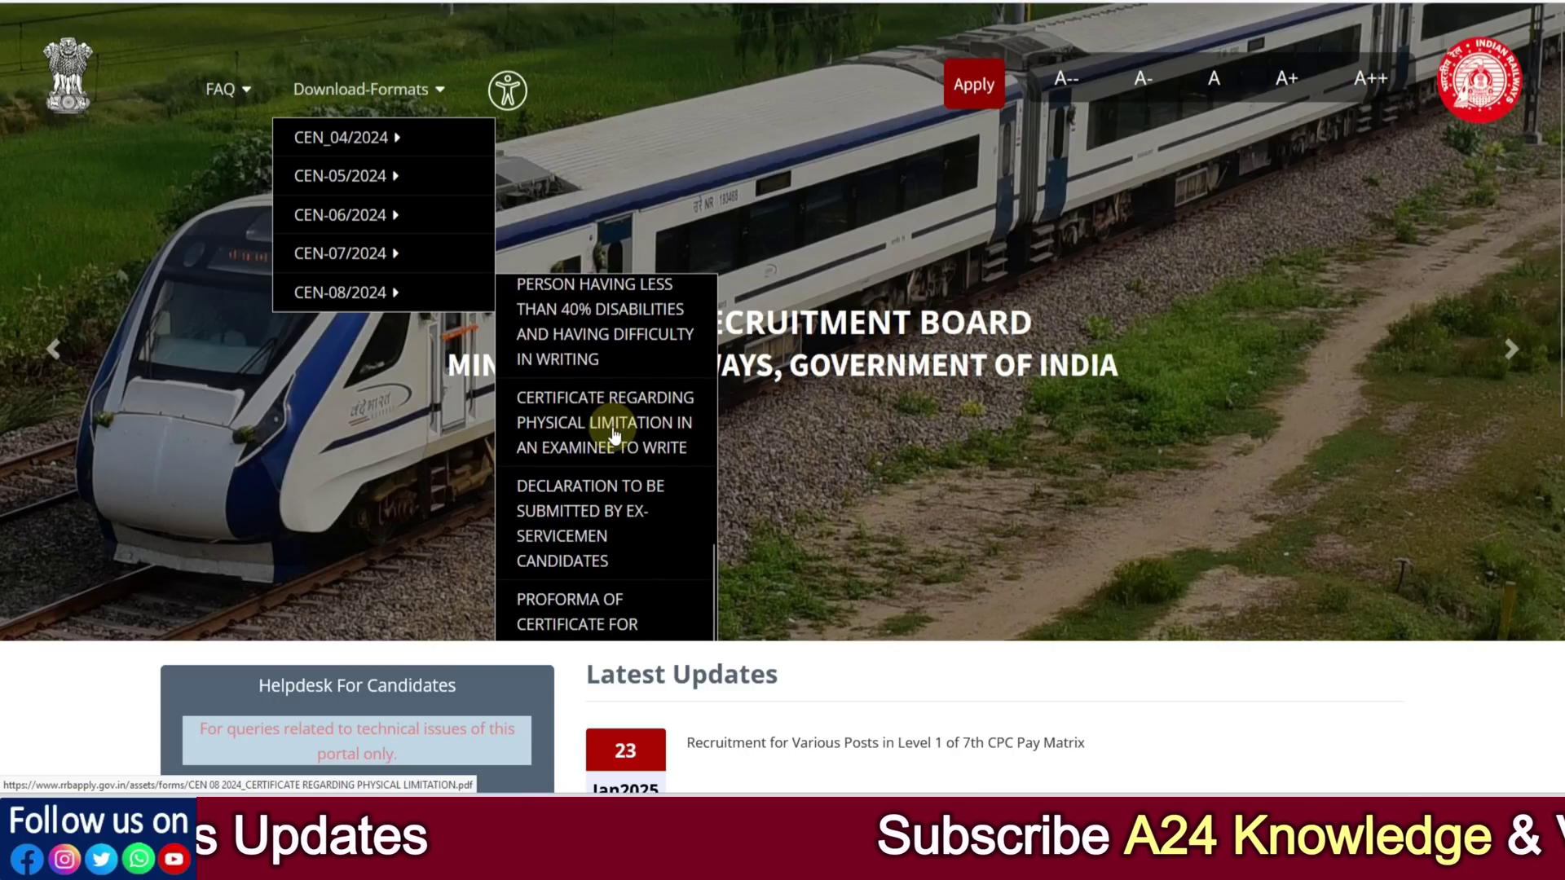
scroll(613, 434, "up", 6)
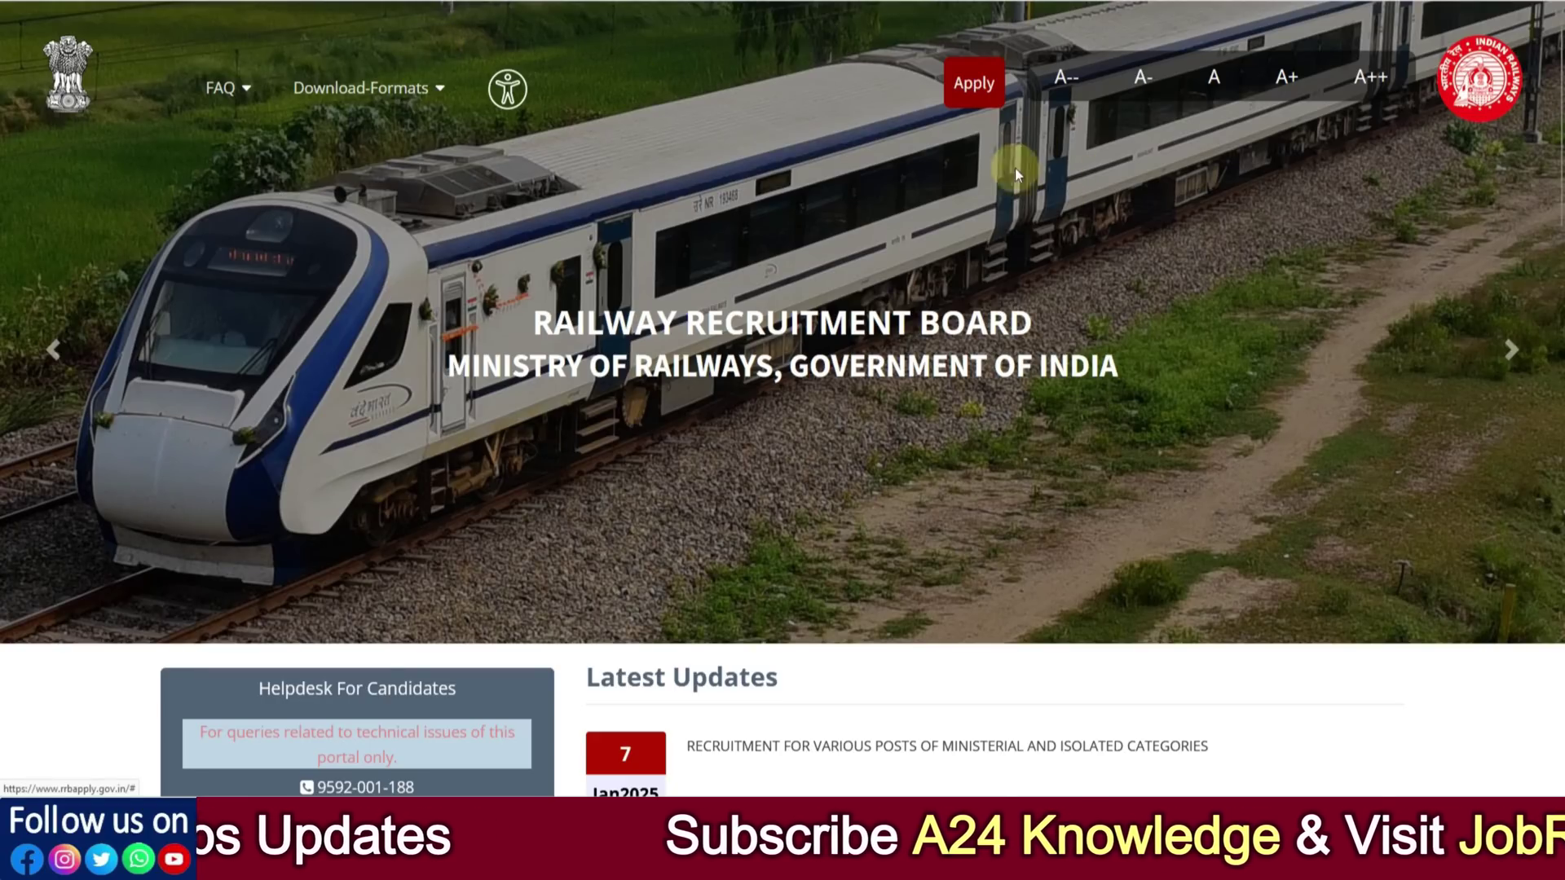
Visit the existing-account sign-in page from Apply, then return Home and reopen the Apply options
left_click(970, 98)
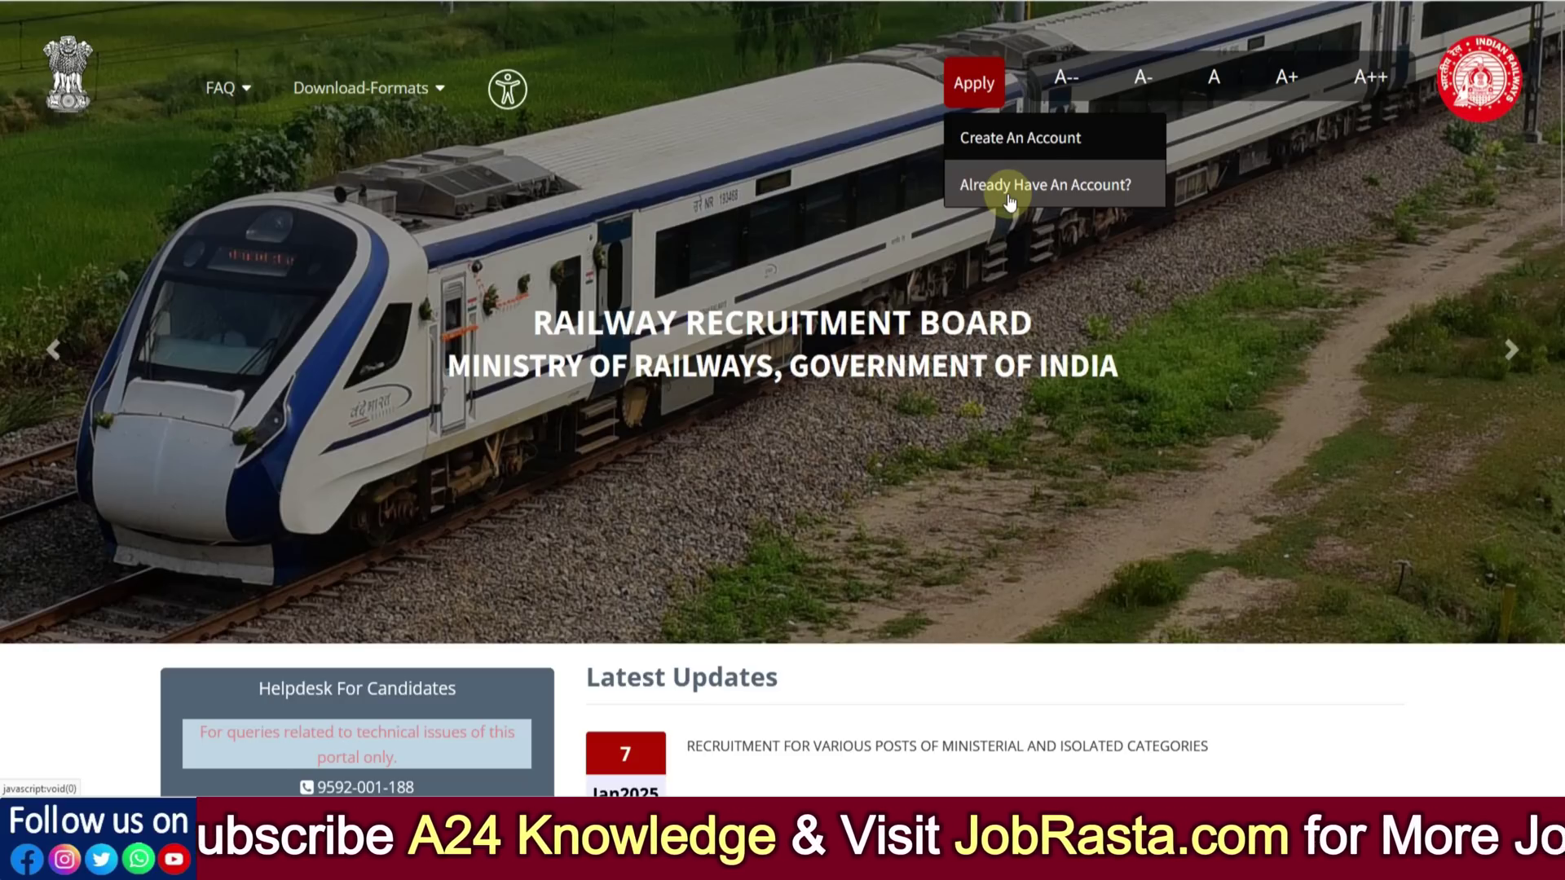
left_click(983, 206)
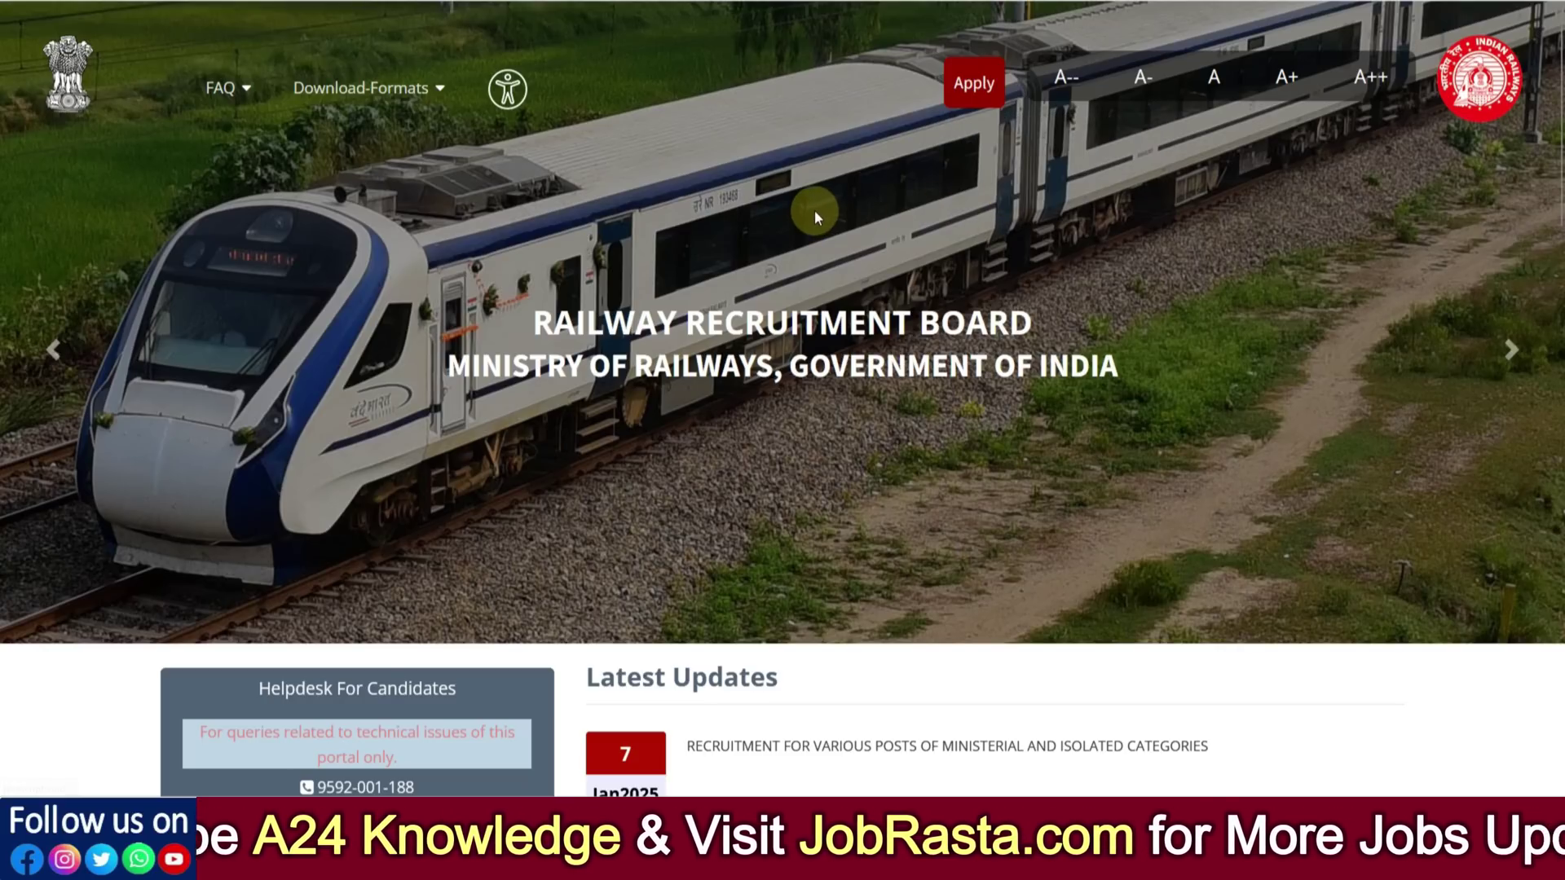
left_click(966, 88)
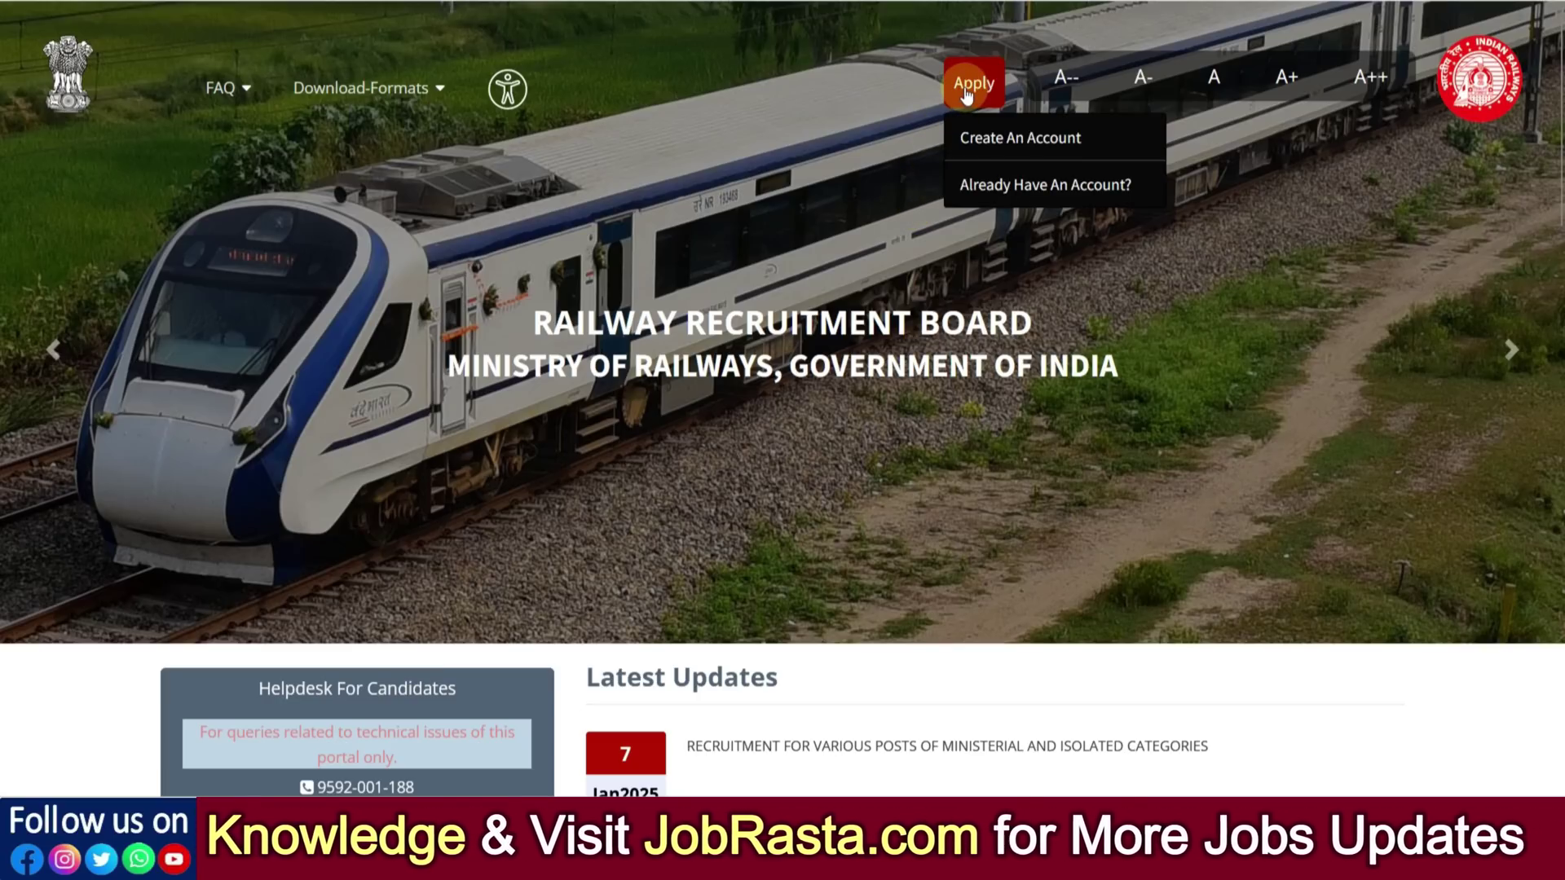
left_click(1018, 184)
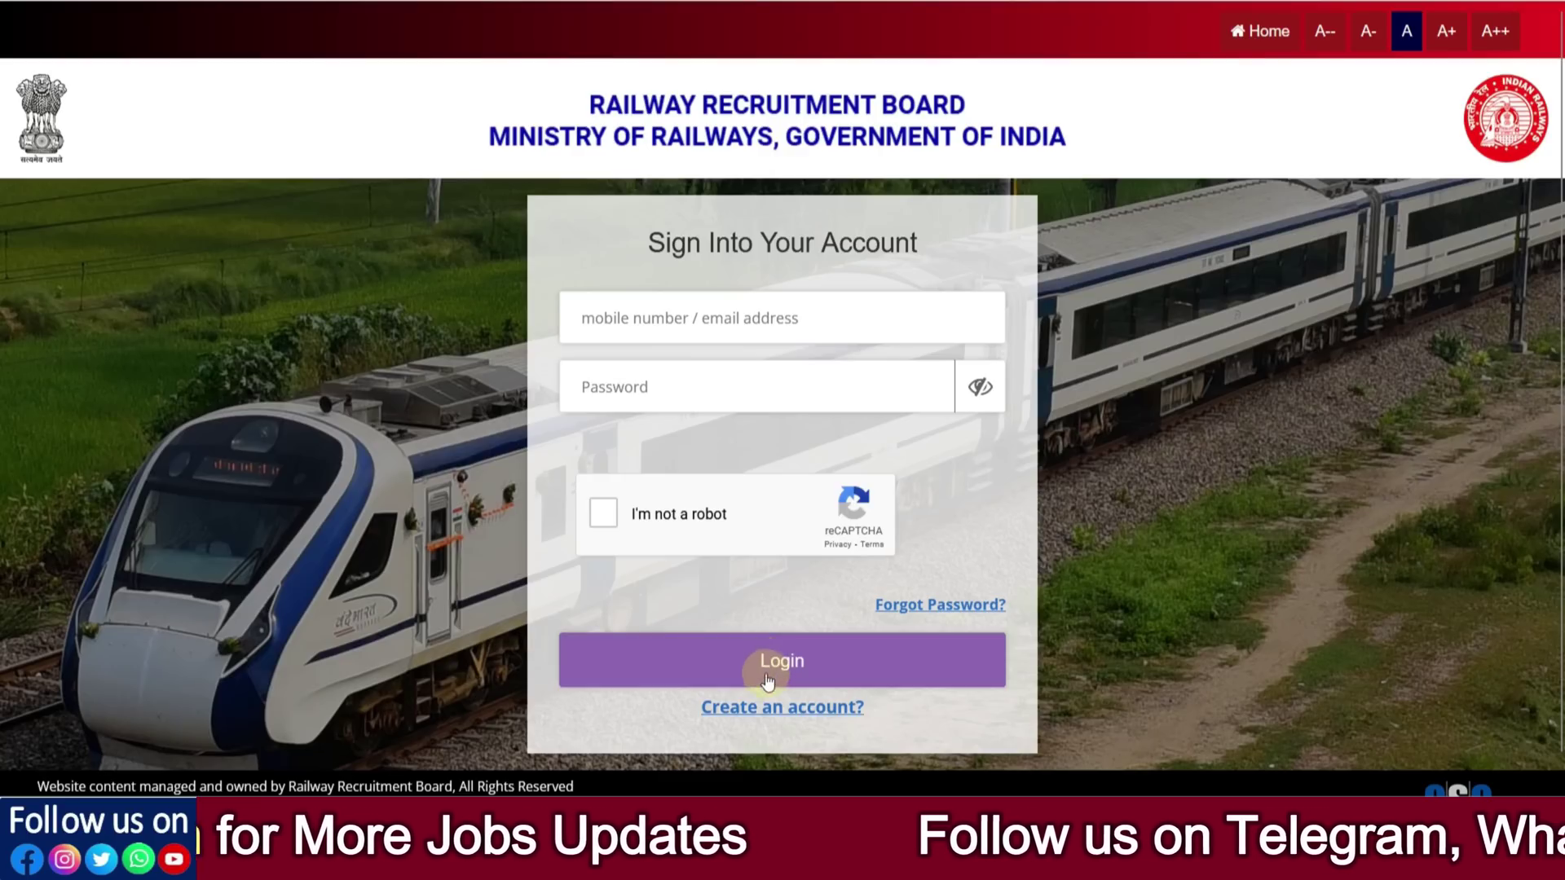
left_click(905, 609)
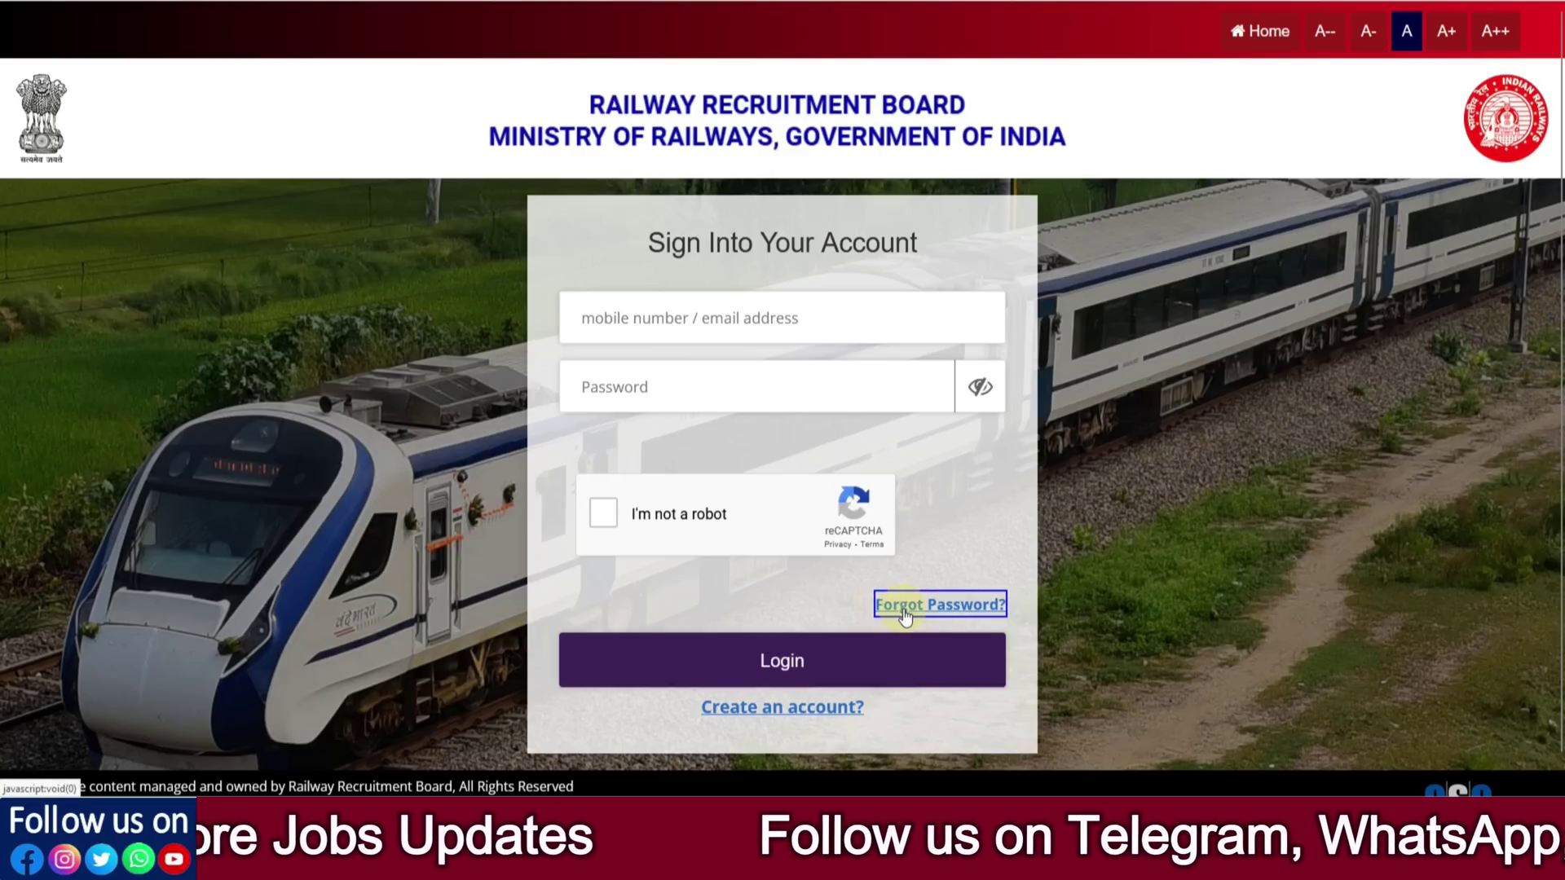
left_click(1257, 35)
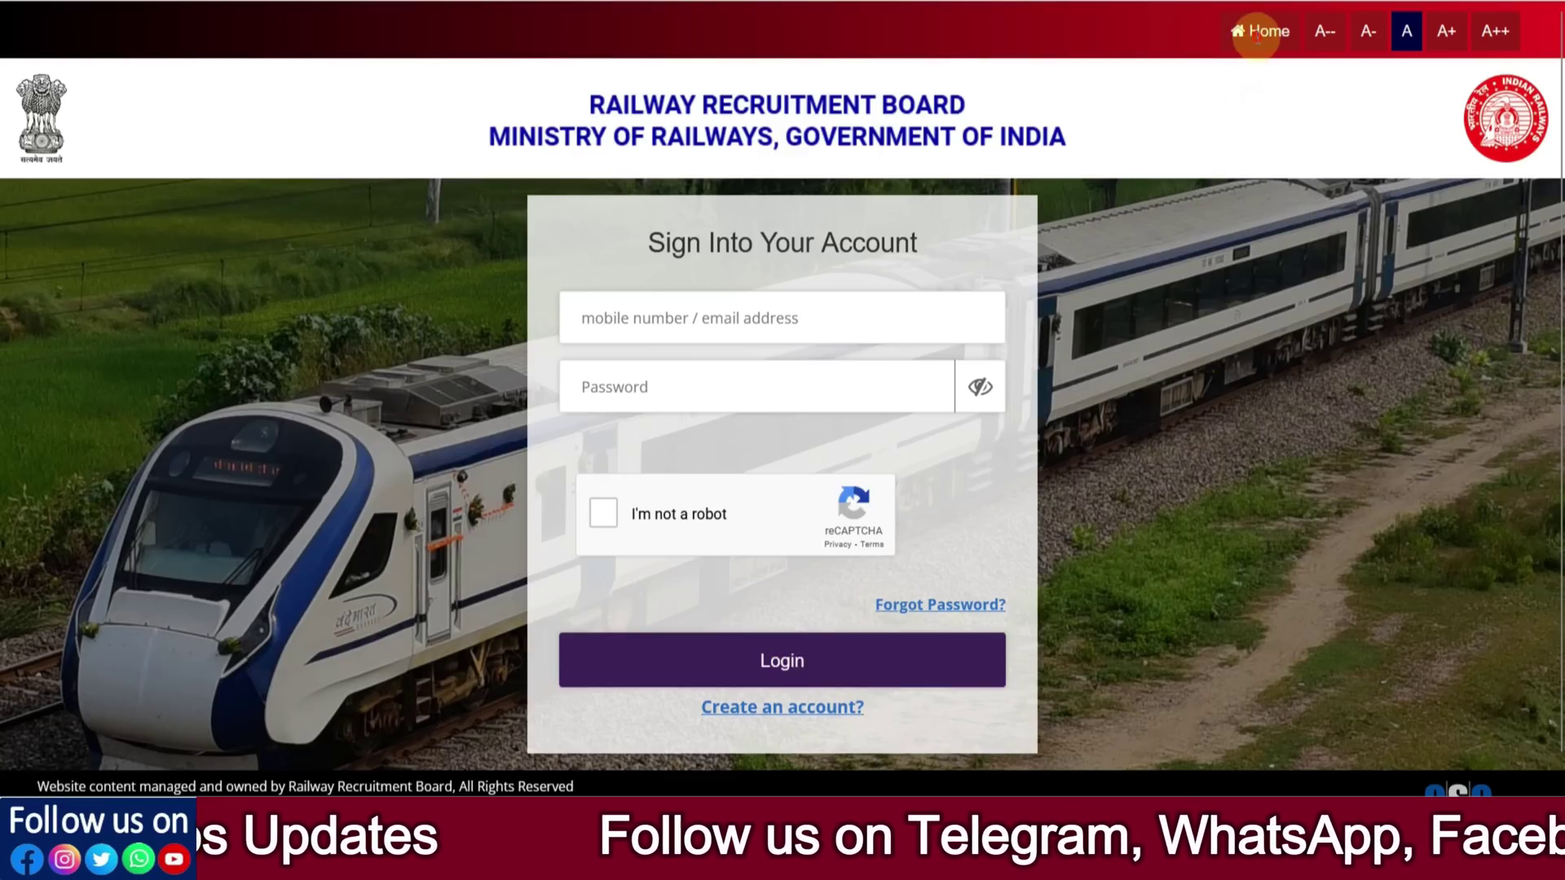
left_click(974, 83)
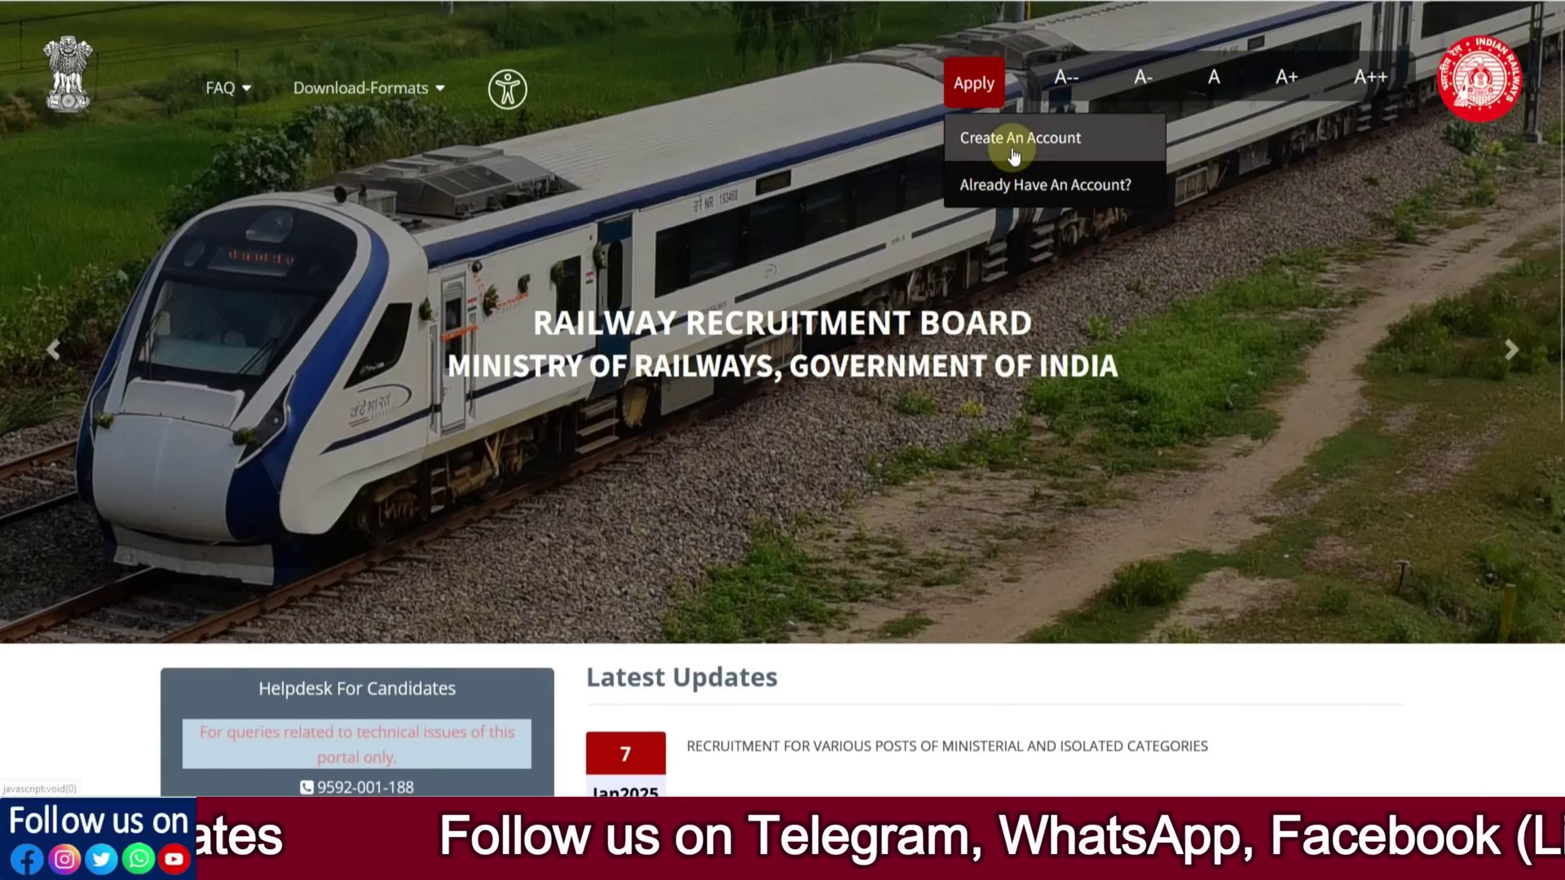
Start a new account, dismiss the 2024-accounts note, and set nationality to India
left_click(1014, 140)
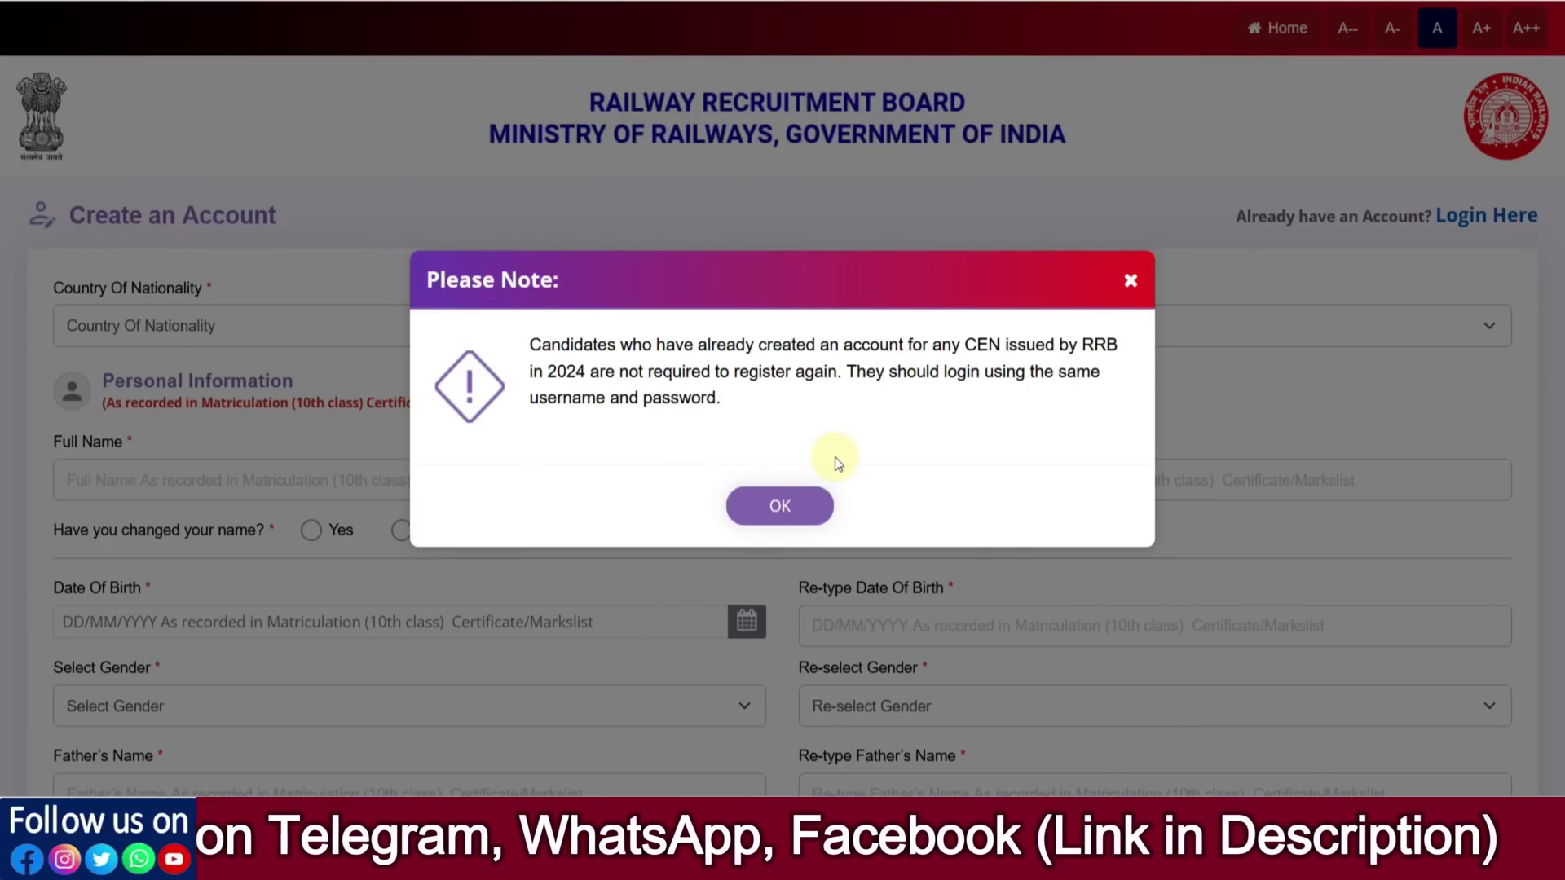
left_click(807, 505)
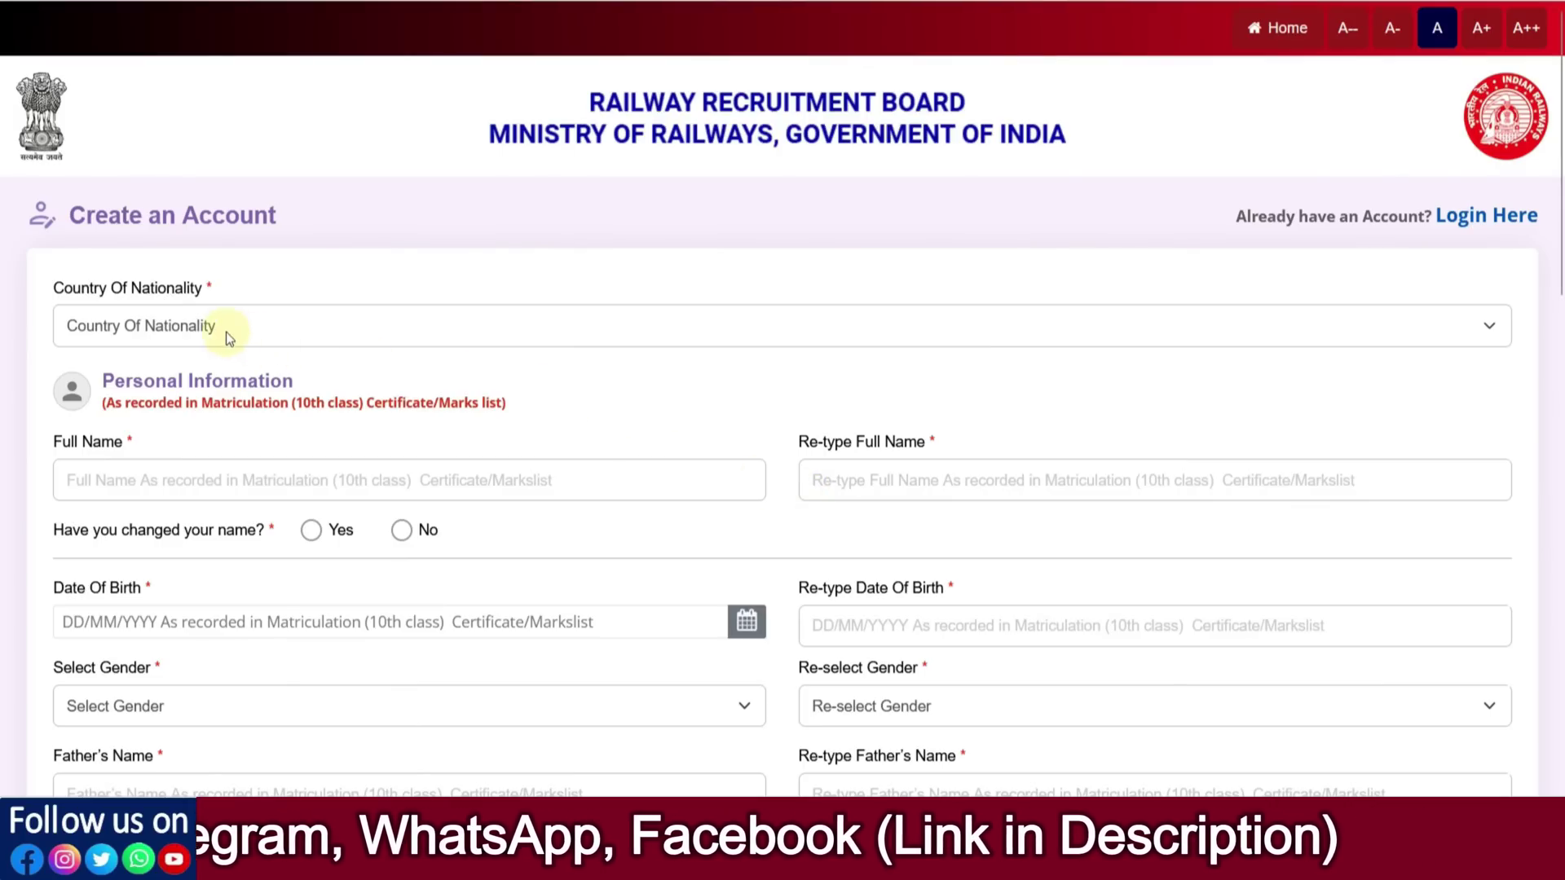
left_click(207, 330)
left_click(164, 393)
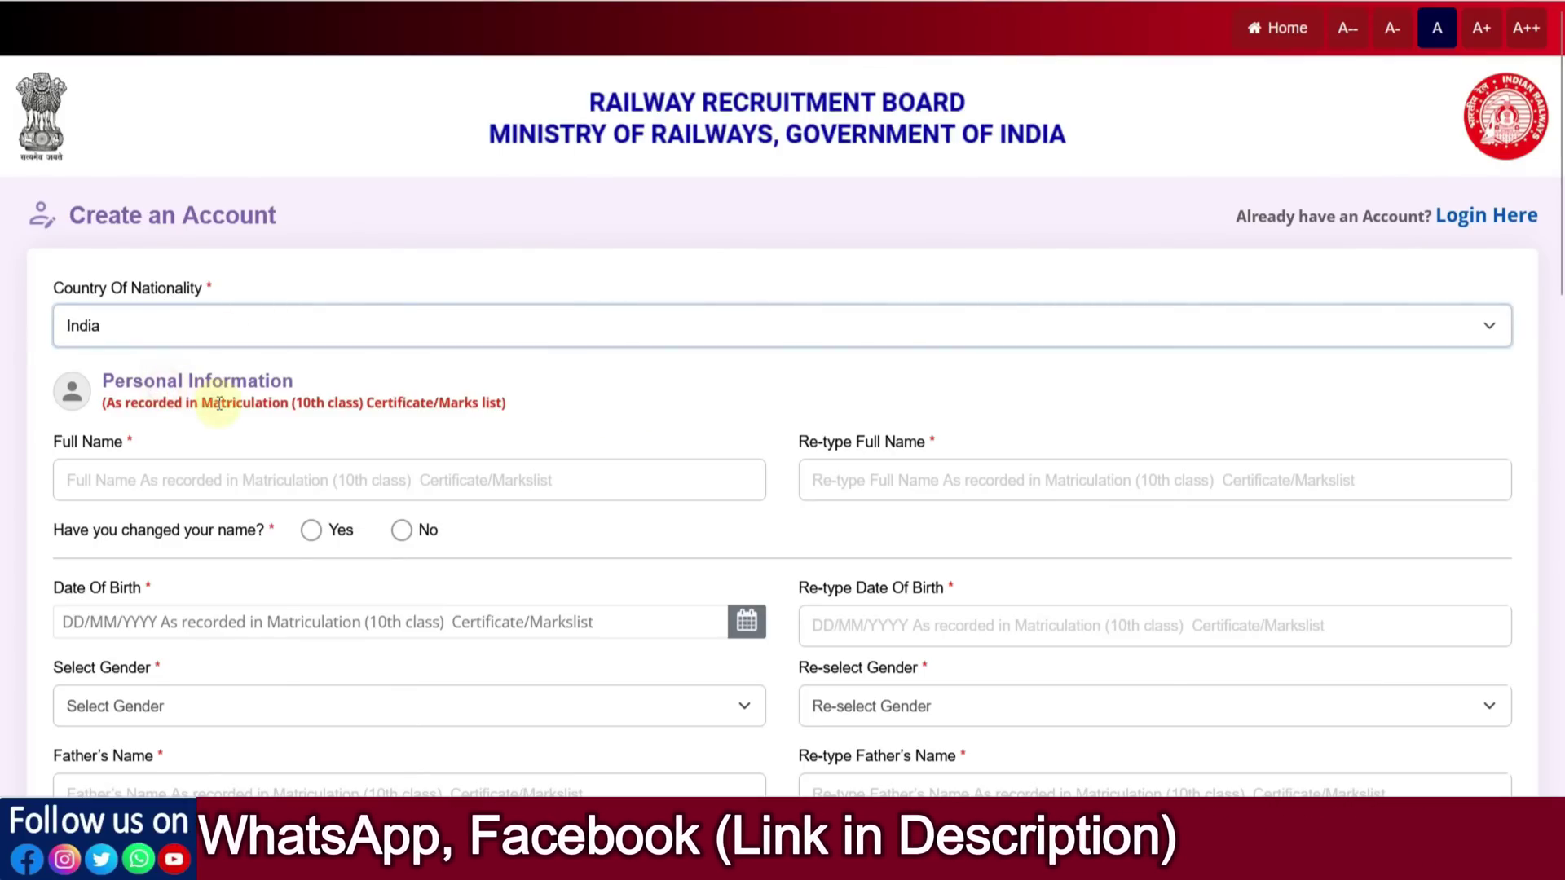
scroll(339, 408, "down", 2)
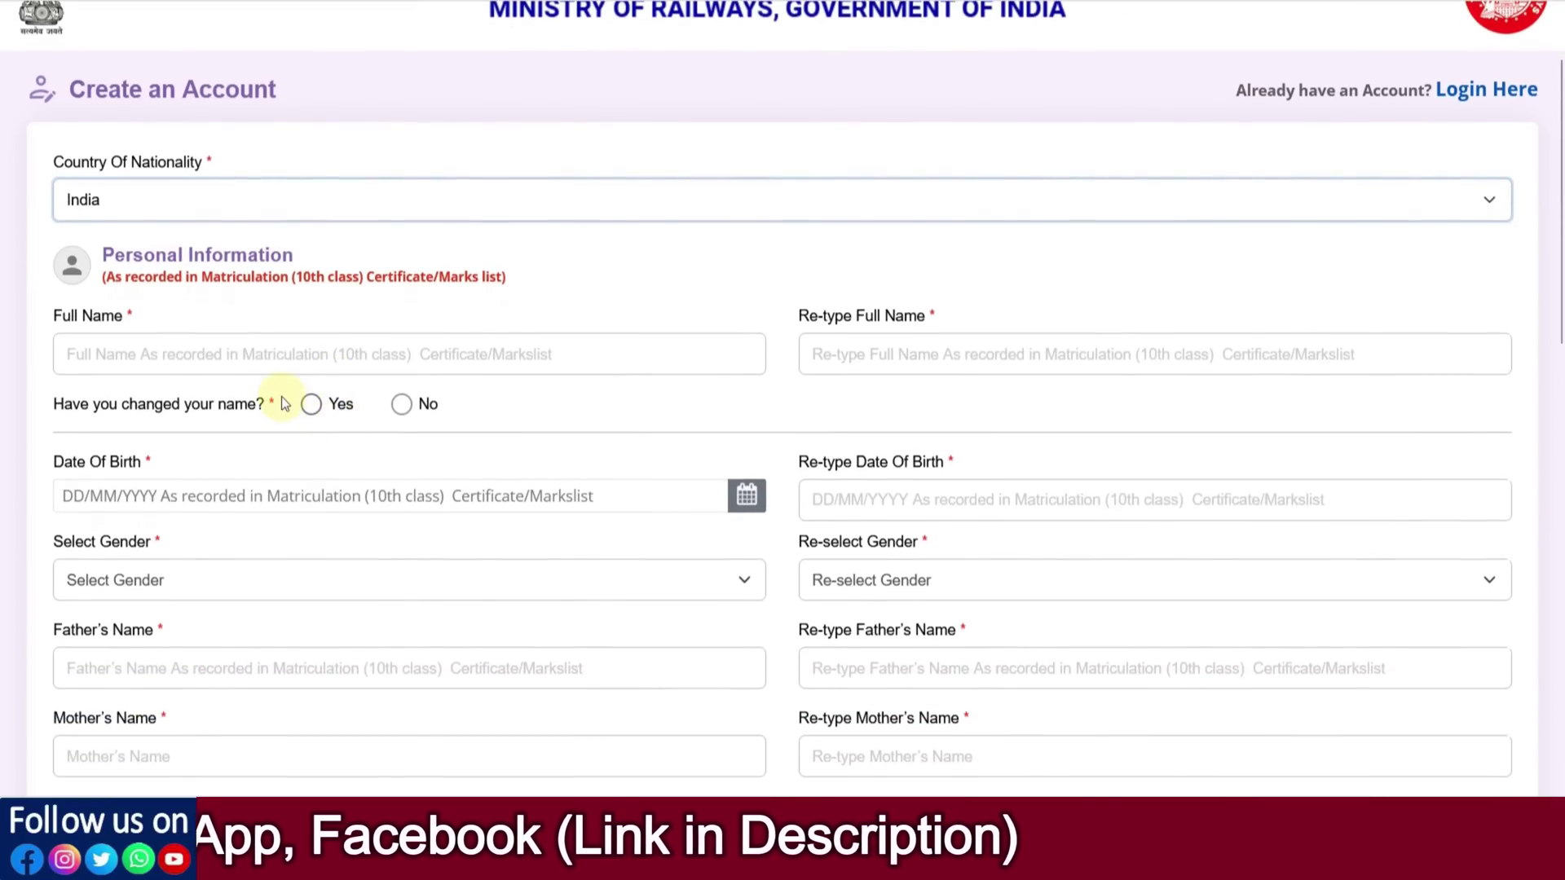
Enter the applicant's full name in Full Name and Re-type Full Name, then answer Yes to name change
left_click(178, 361)
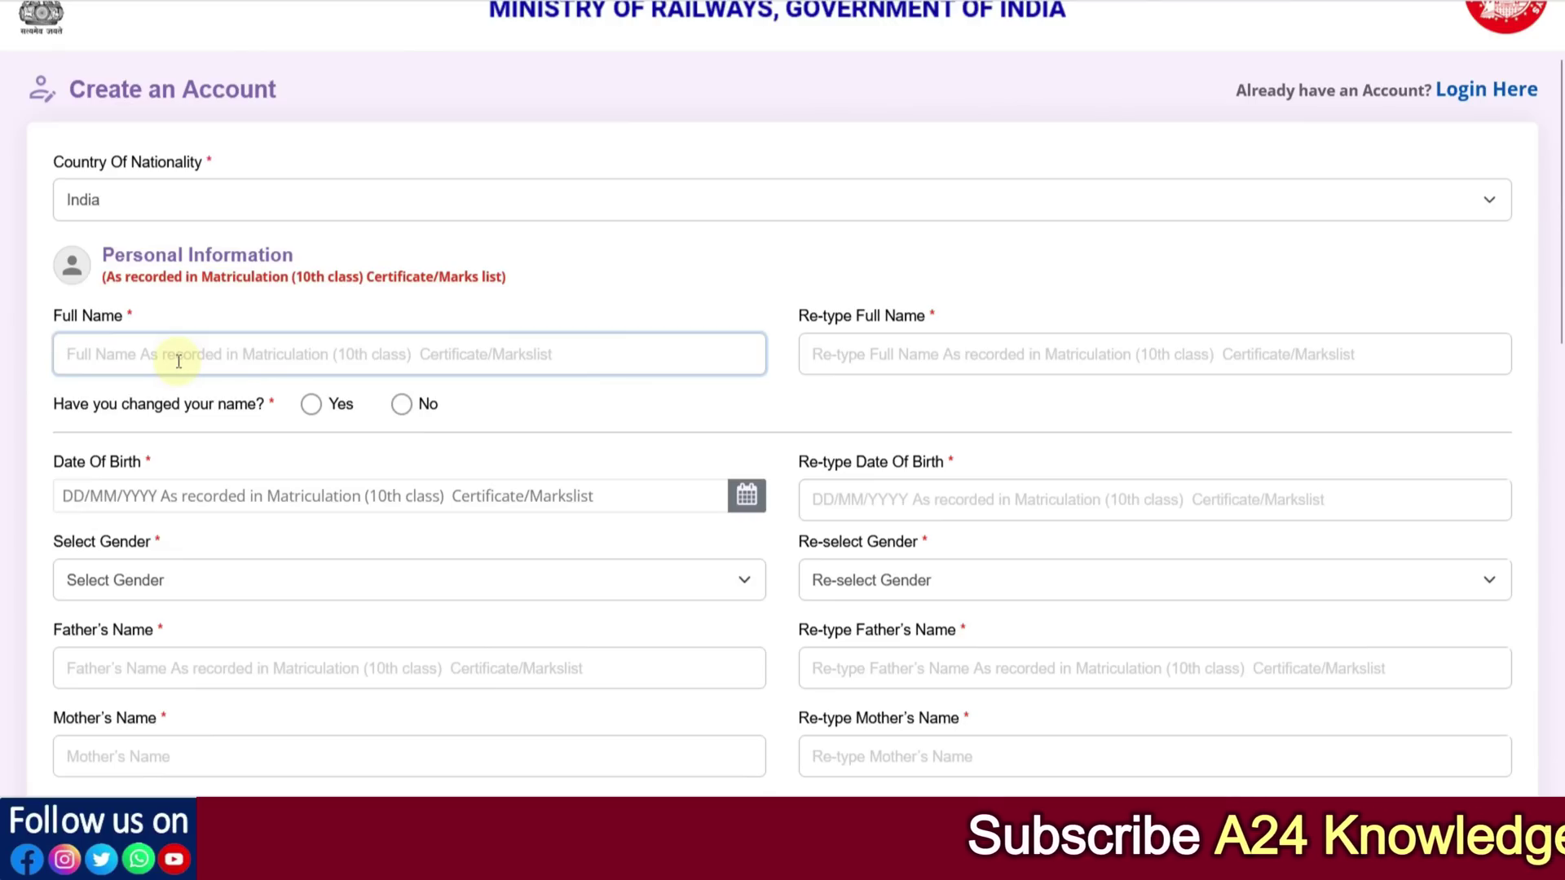
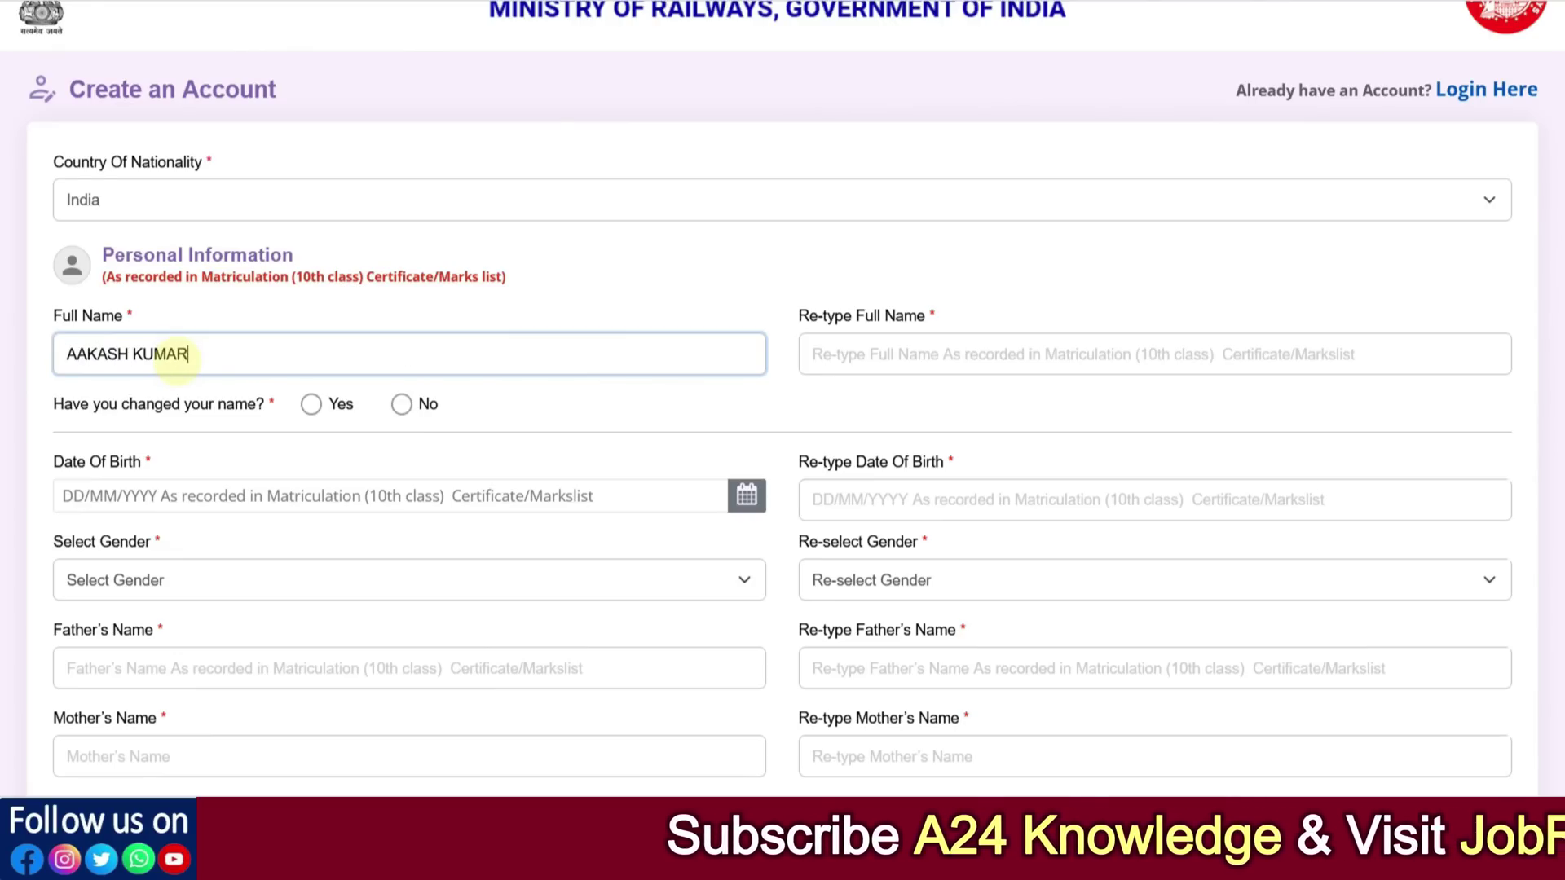
key("Tab")
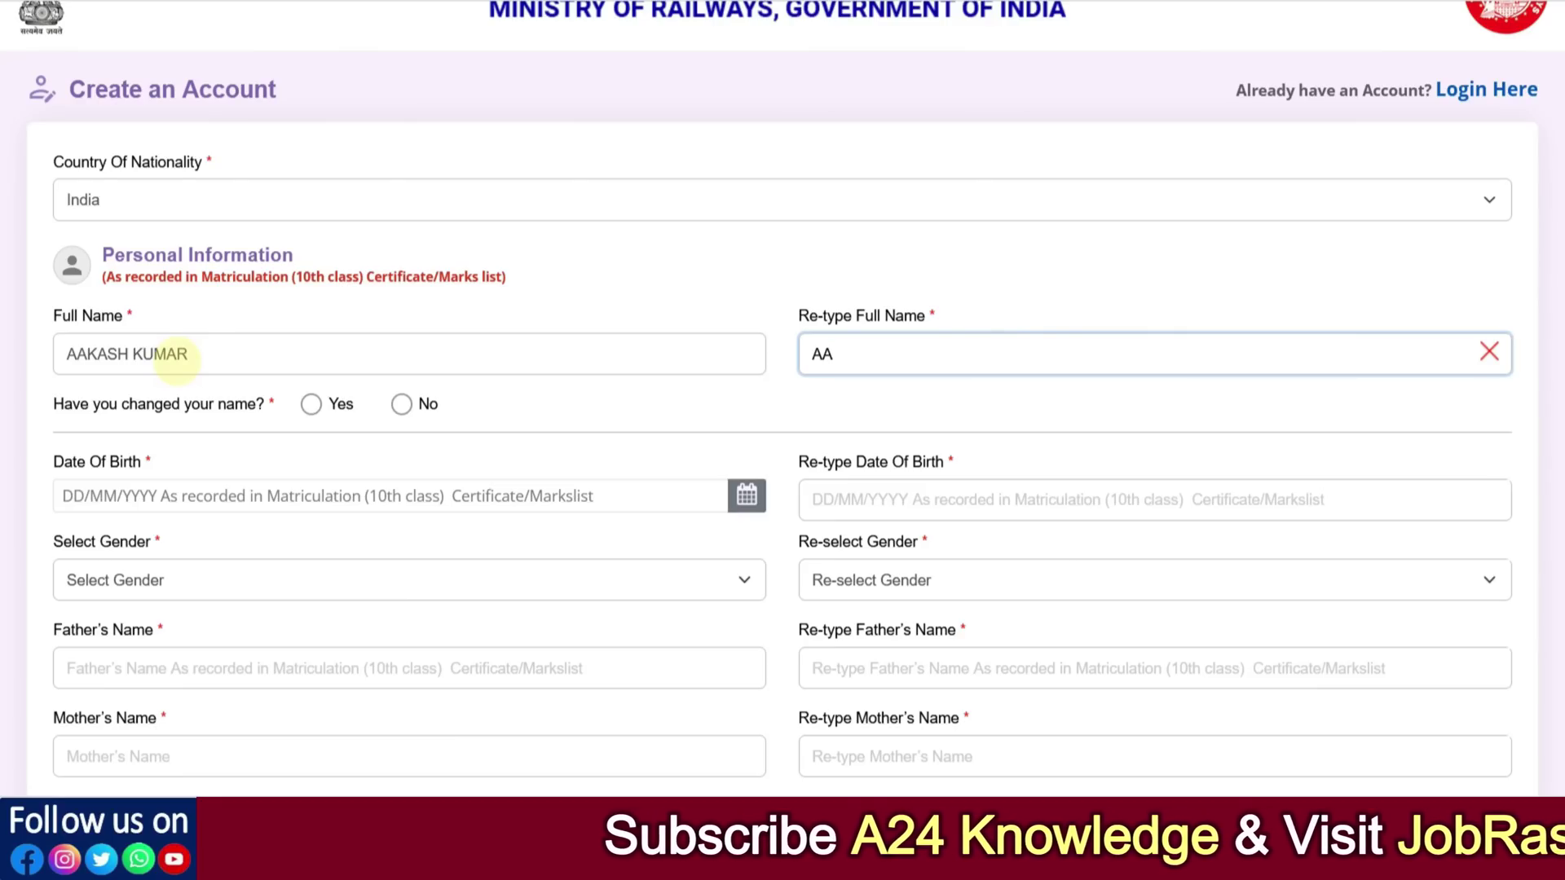
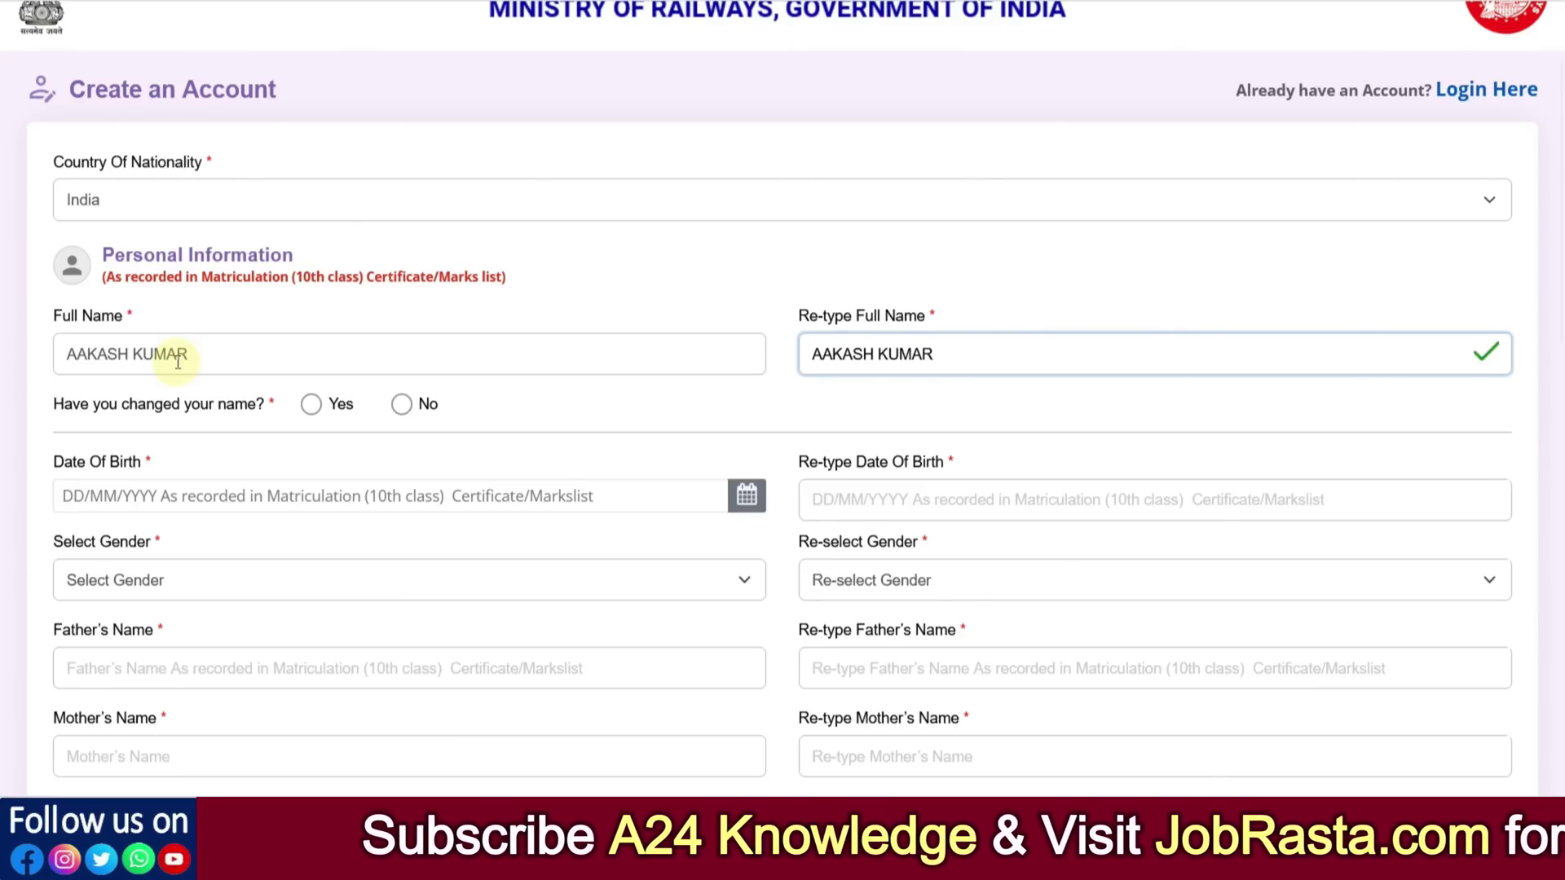
left_click(312, 404)
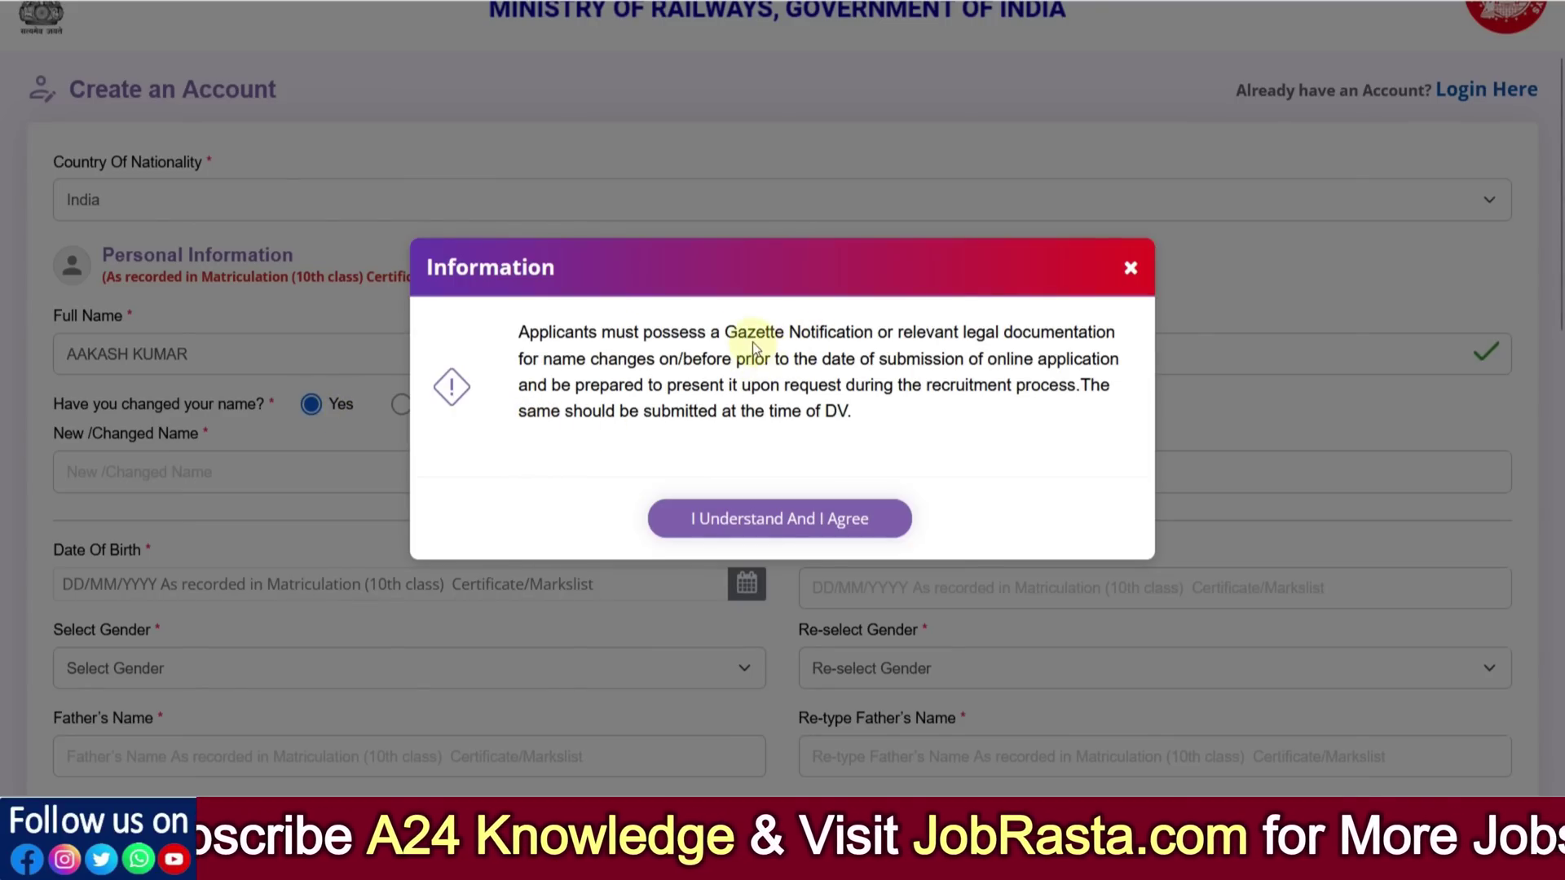
Read the Gazette Notification notice and accept it with 'I Understand And I Agree'
left_click_drag(736, 334, 1048, 337)
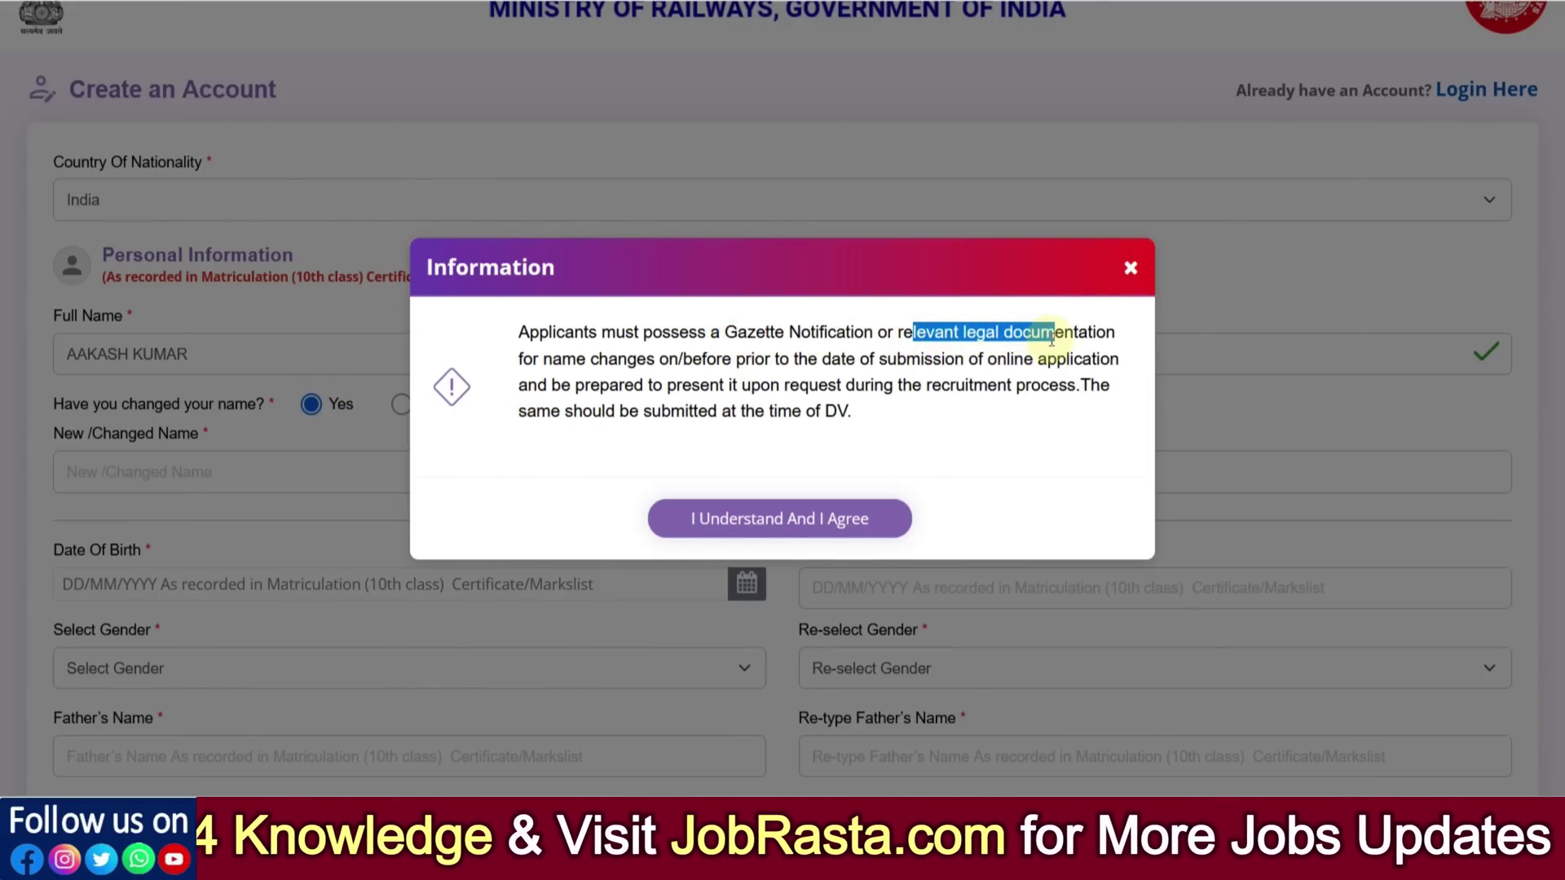
left_click(796, 364)
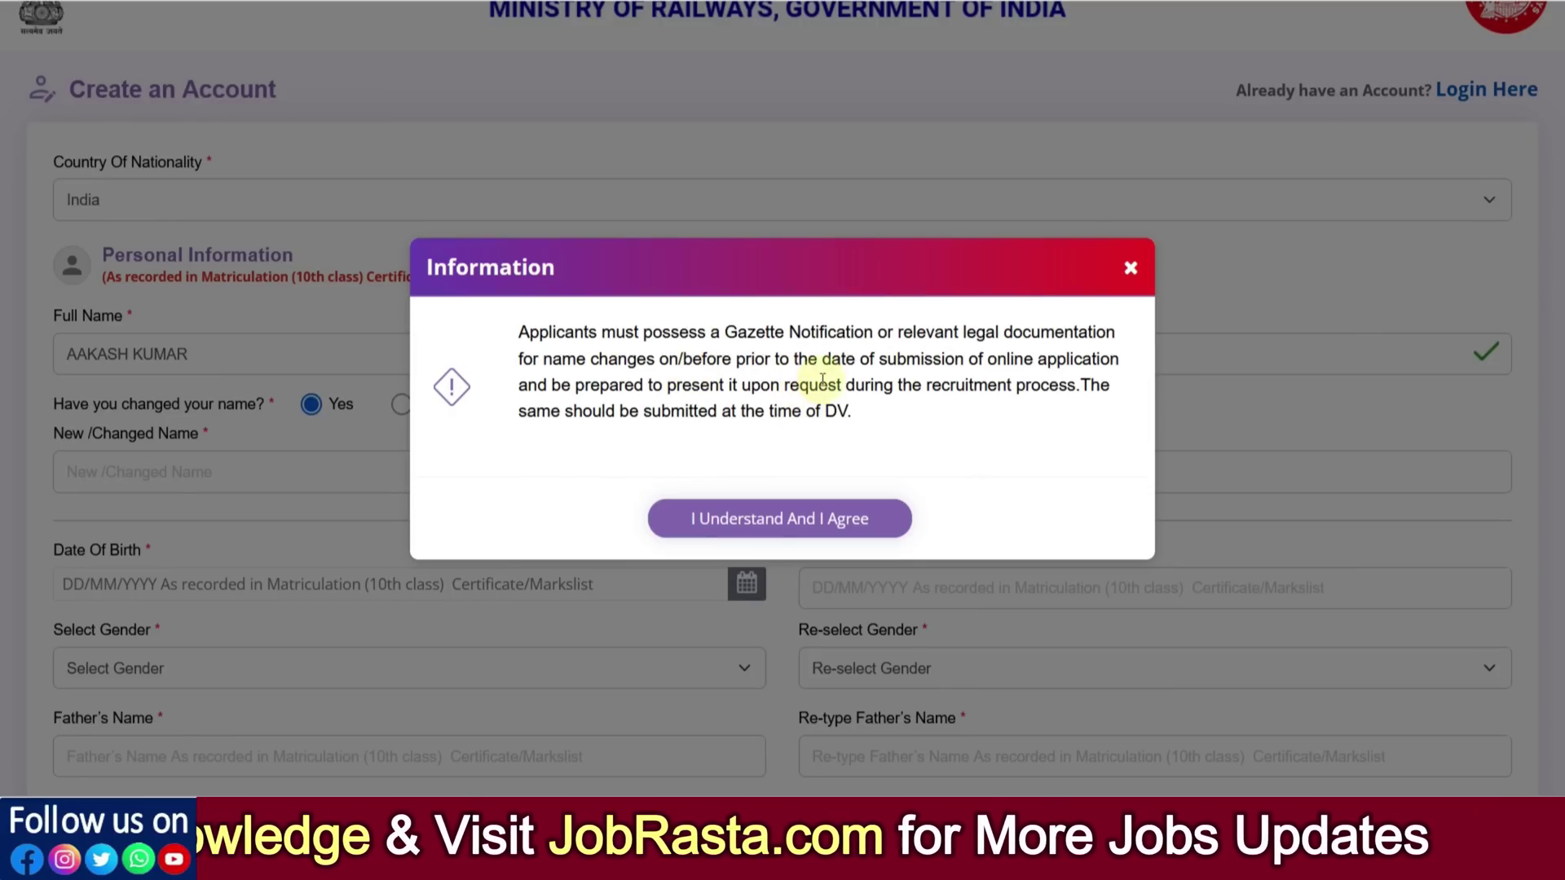
left_click_drag(772, 413, 847, 411)
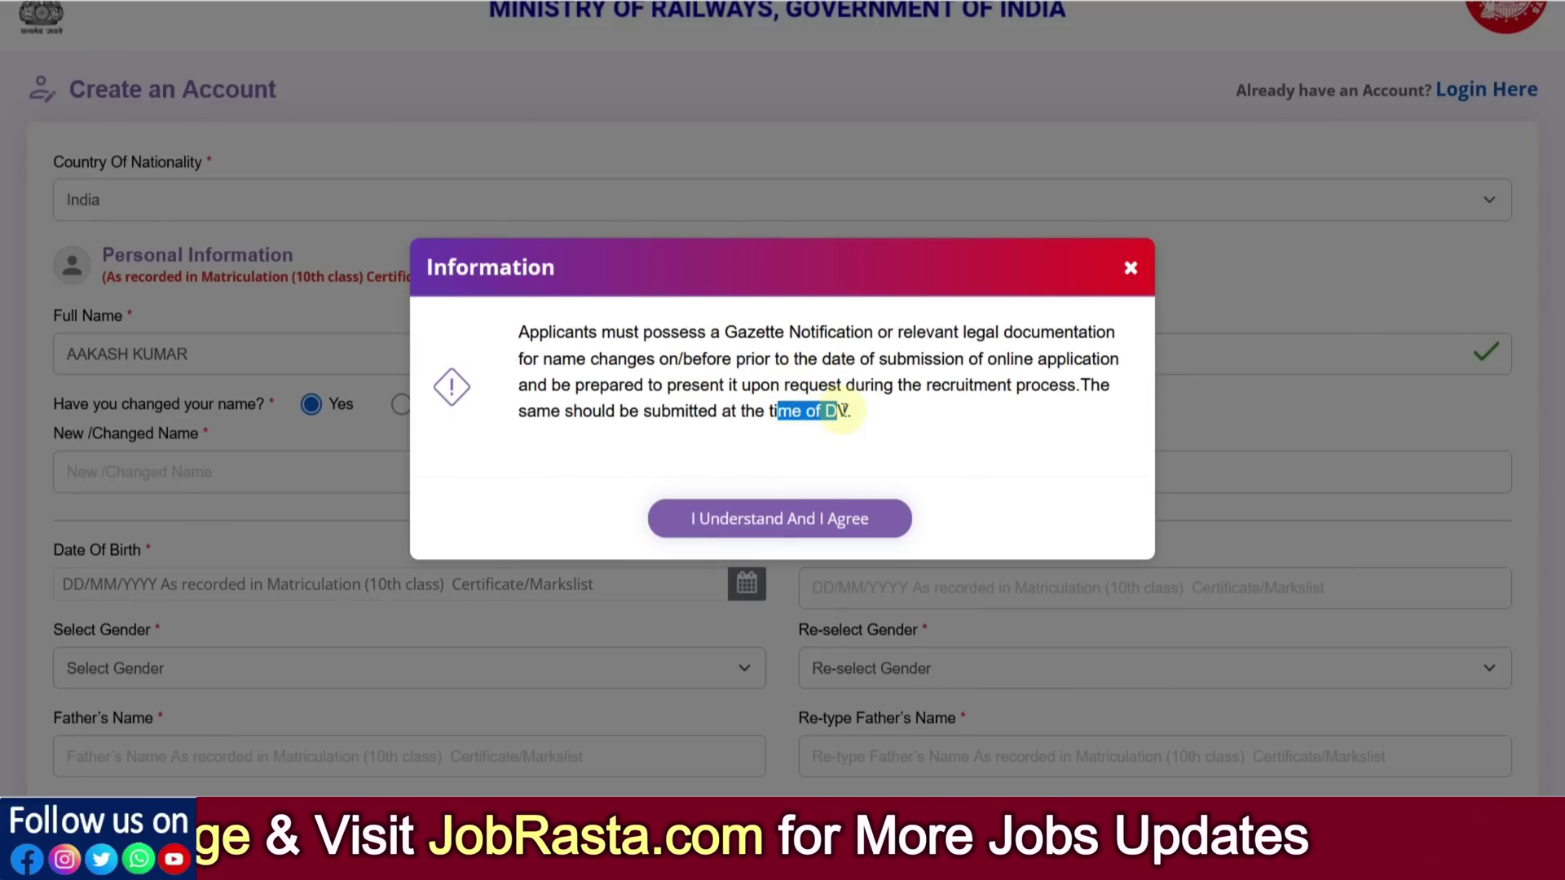
left_click(849, 410)
left_click(829, 518)
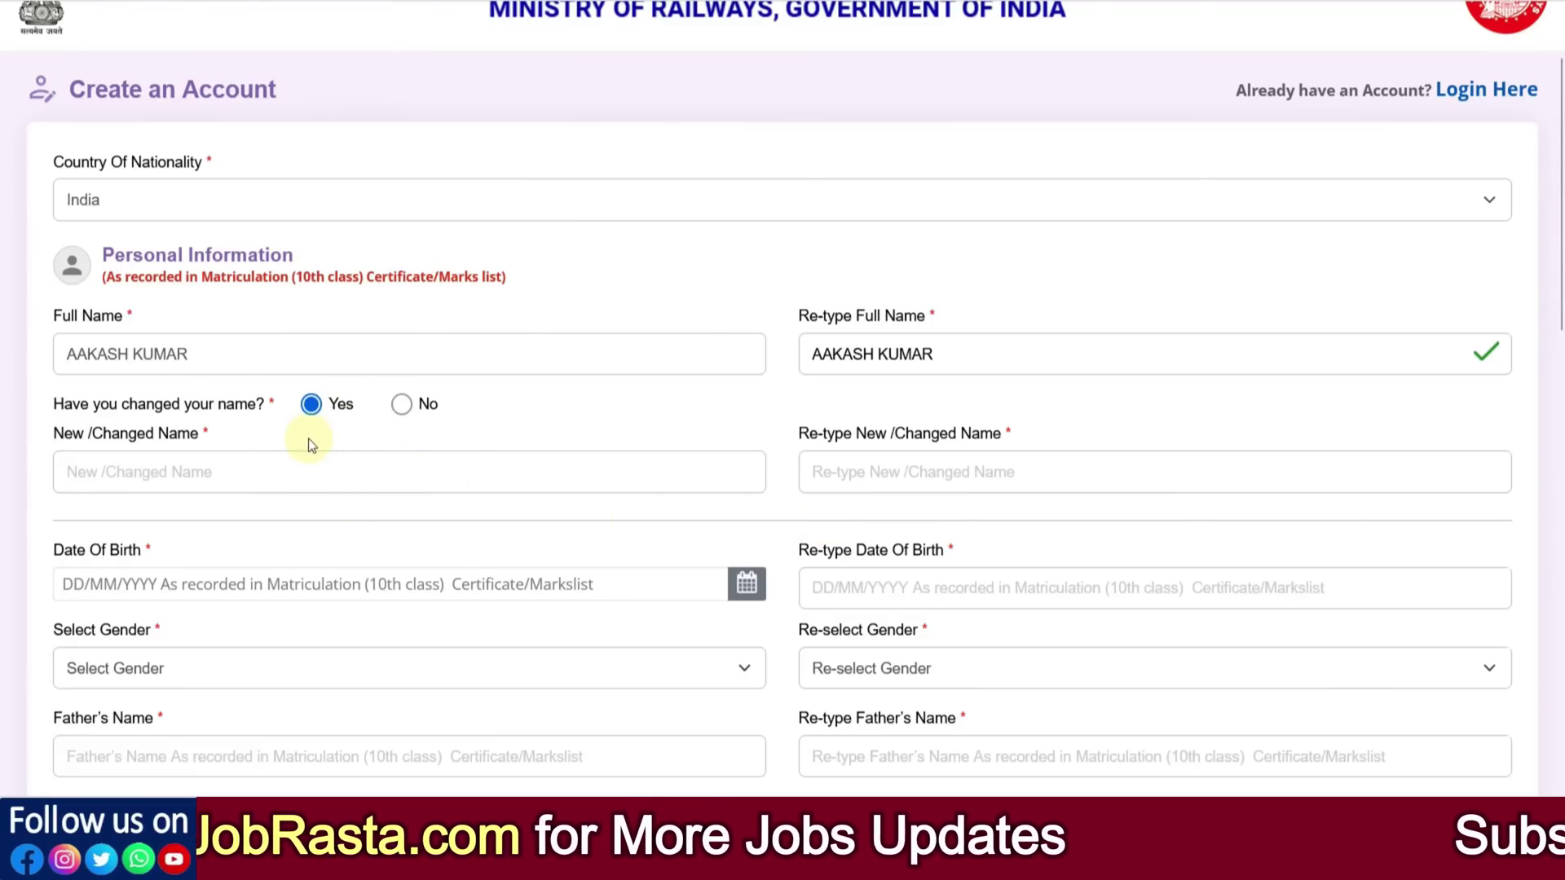
Answer No to the name change and pick 14 July 2000 as the Date Of Birth
left_click(401, 405)
scroll(495, 390, "down", 2)
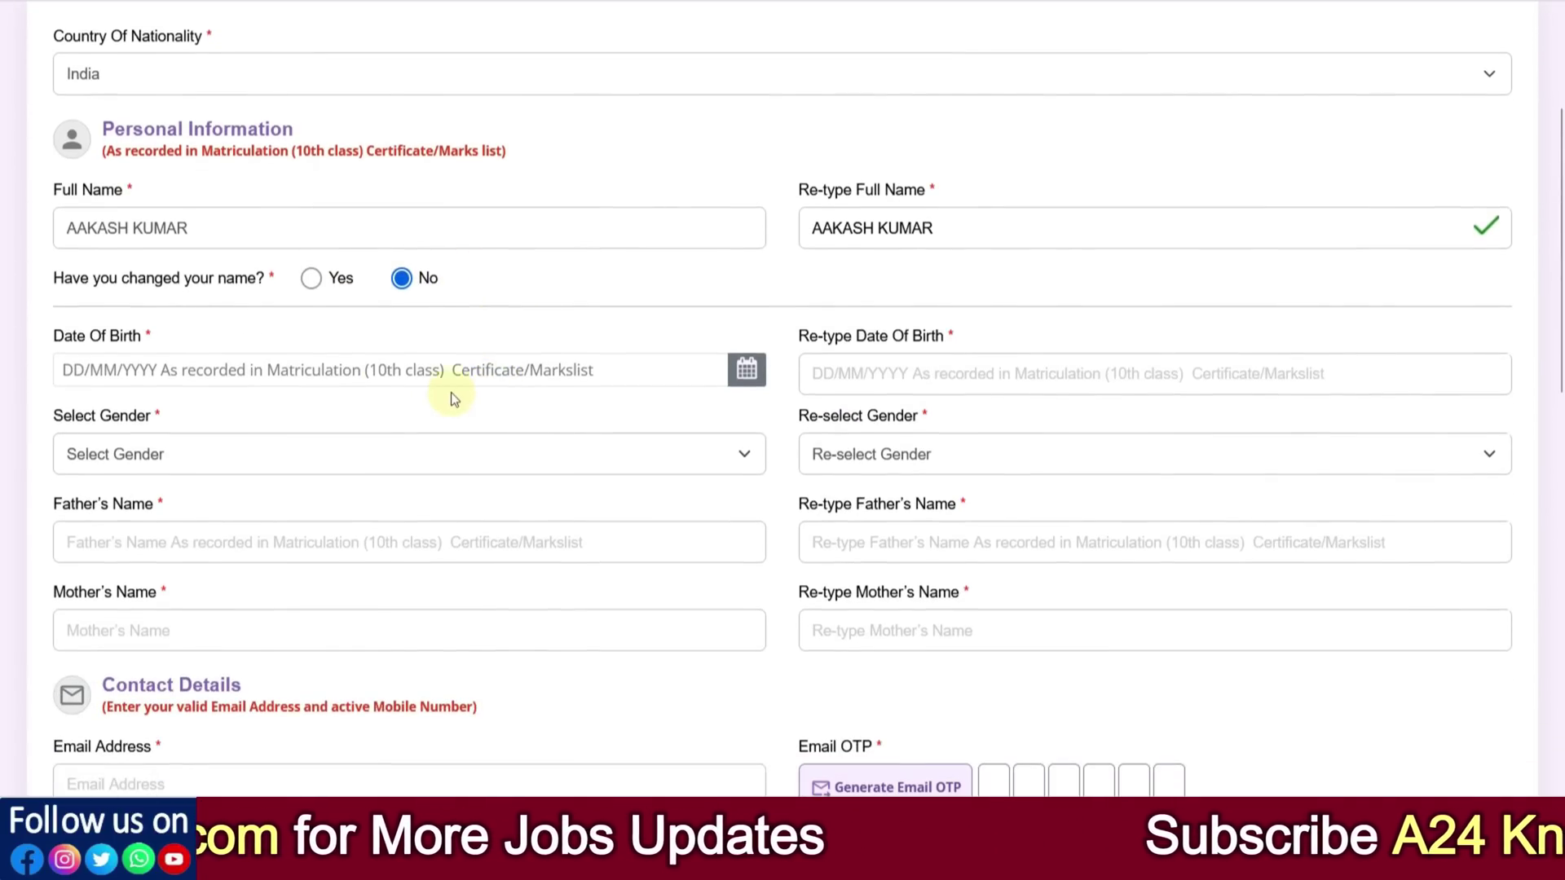
left_click(334, 368)
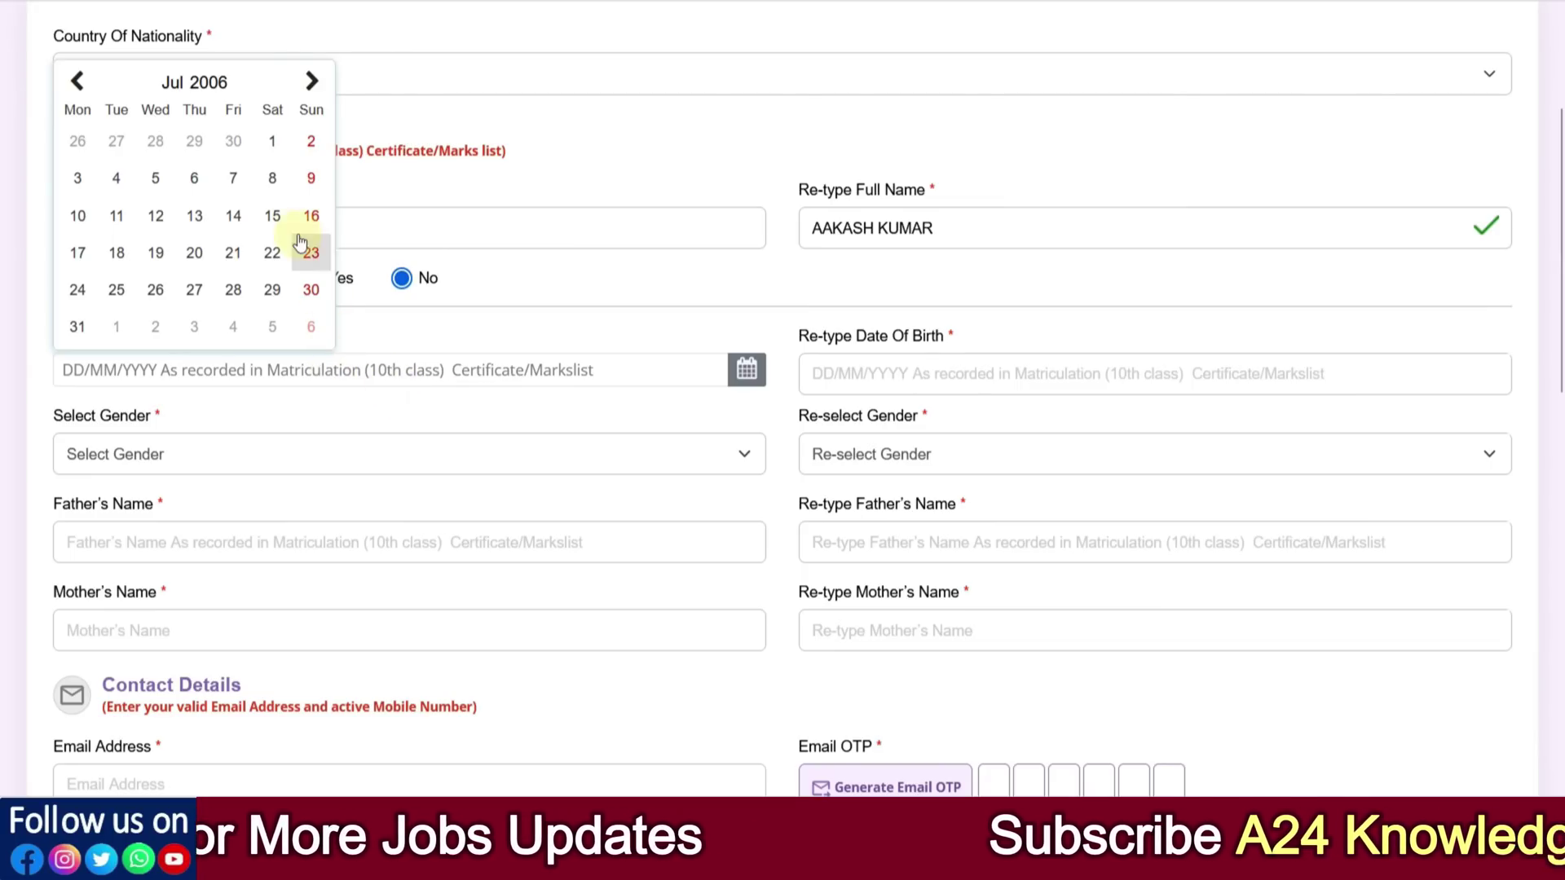
left_click(199, 83)
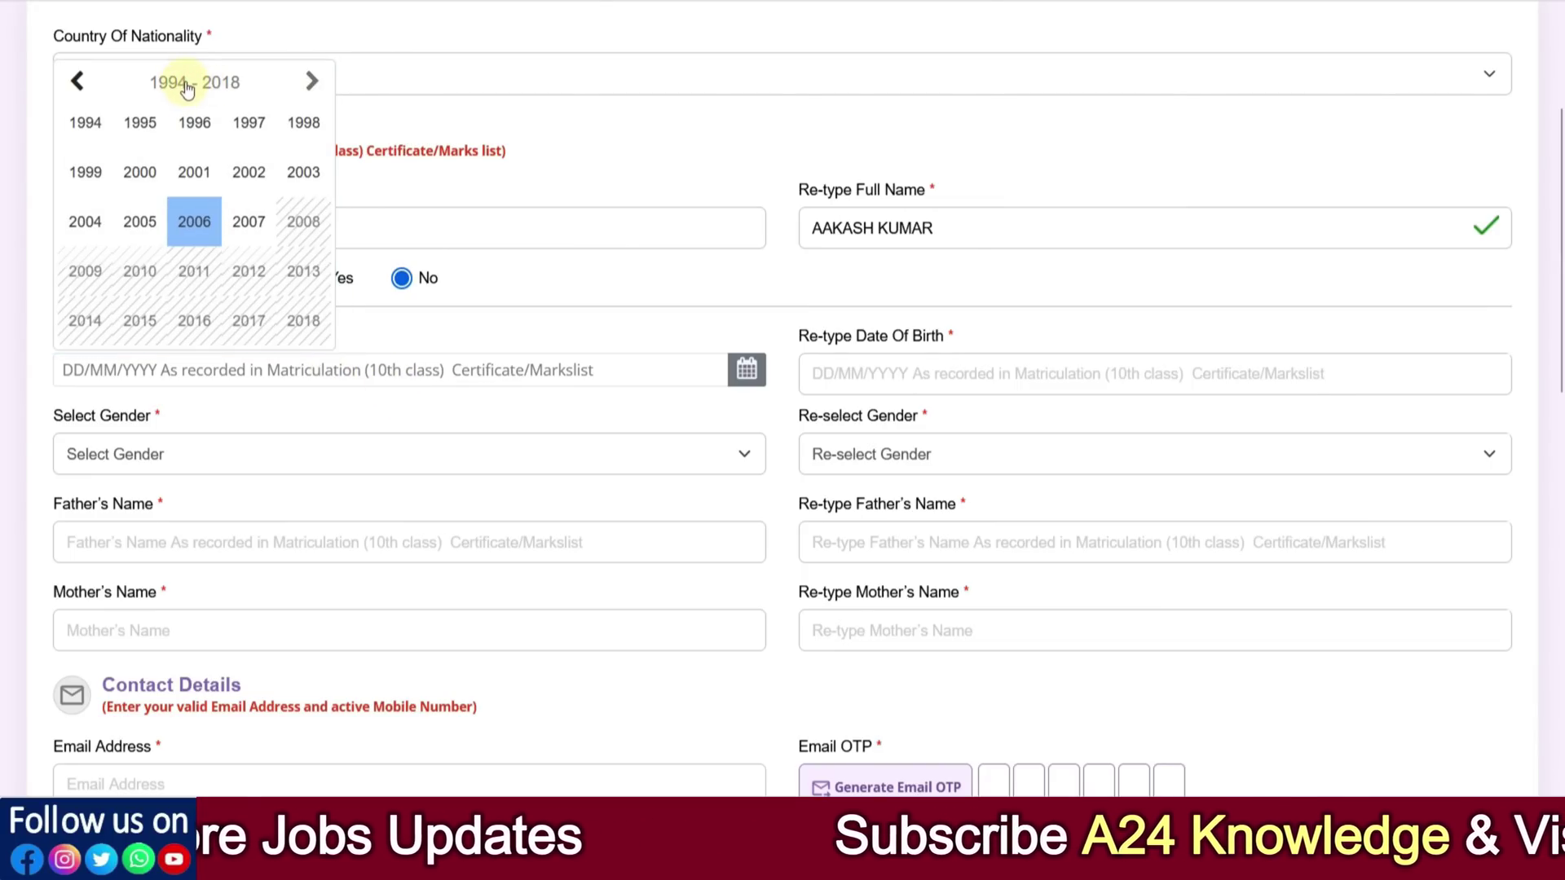
left_click(140, 172)
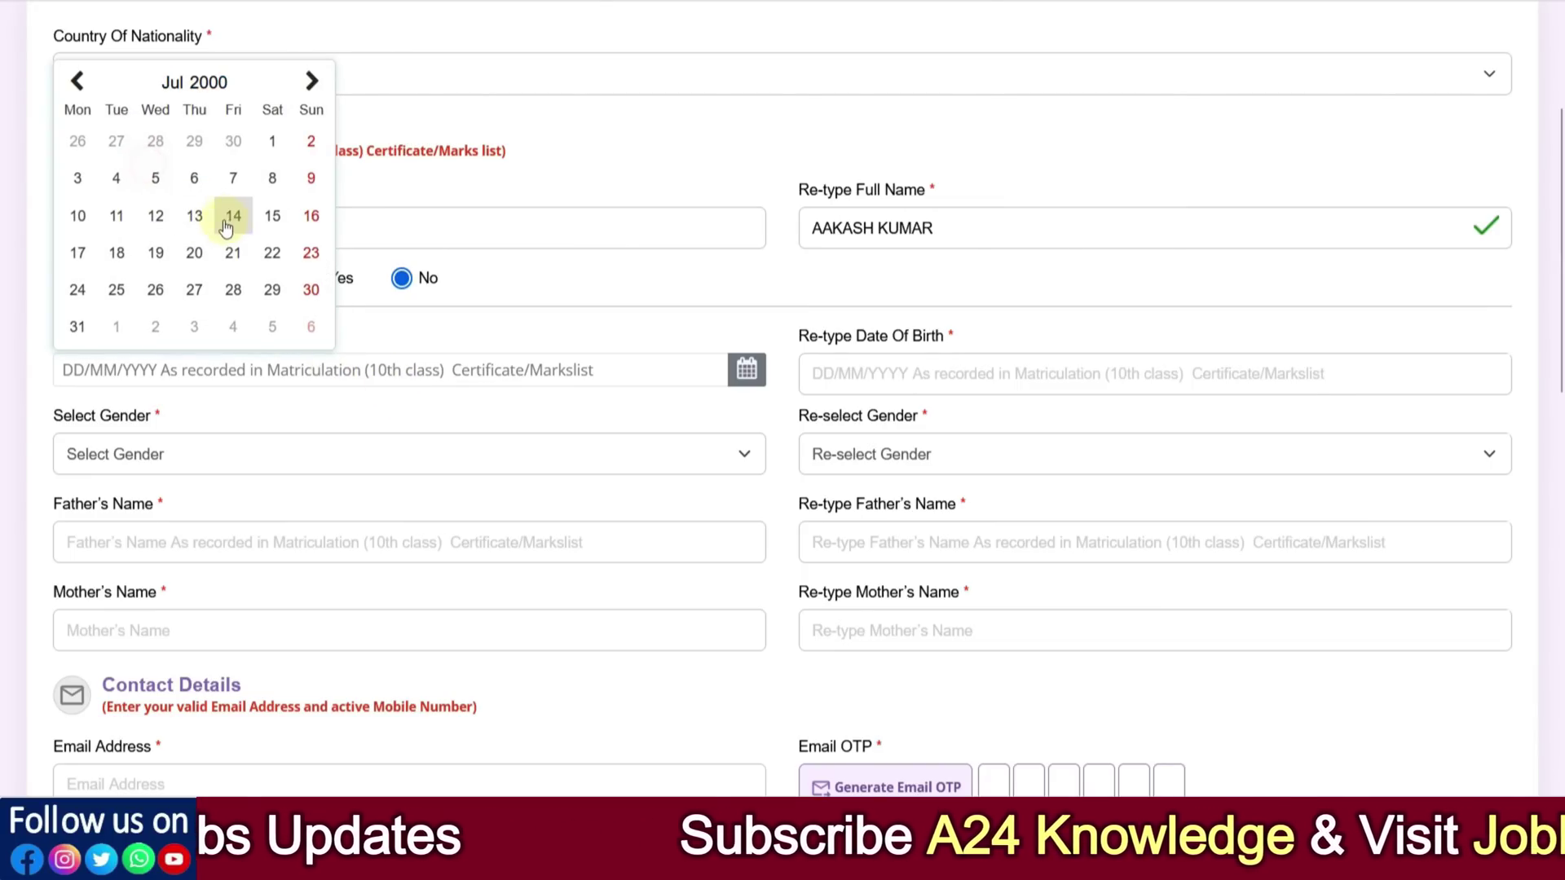
left_click(232, 214)
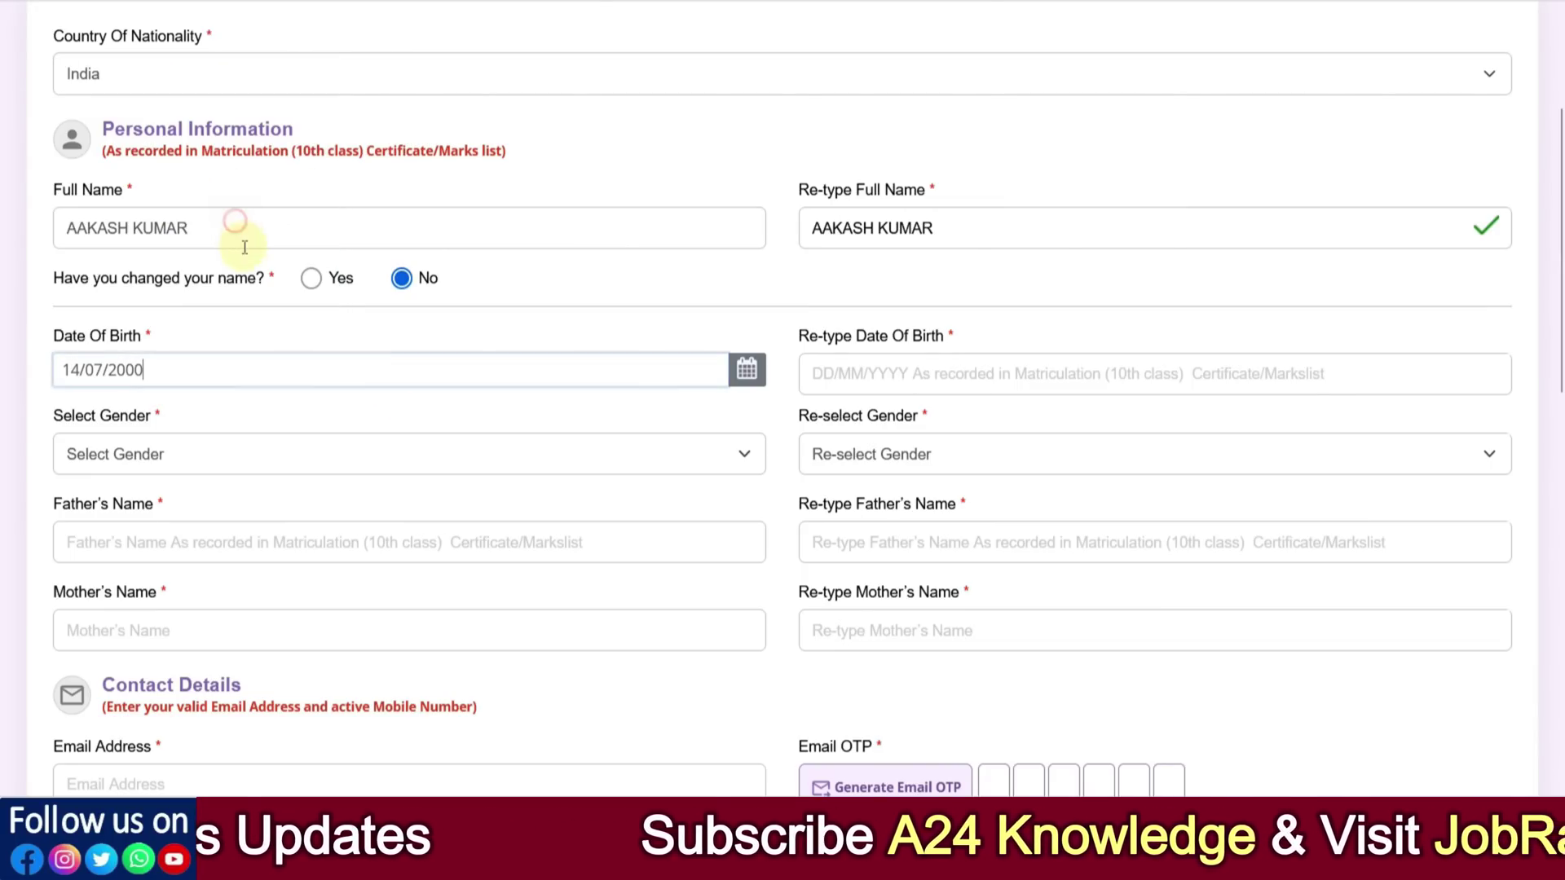
left_click(828, 377)
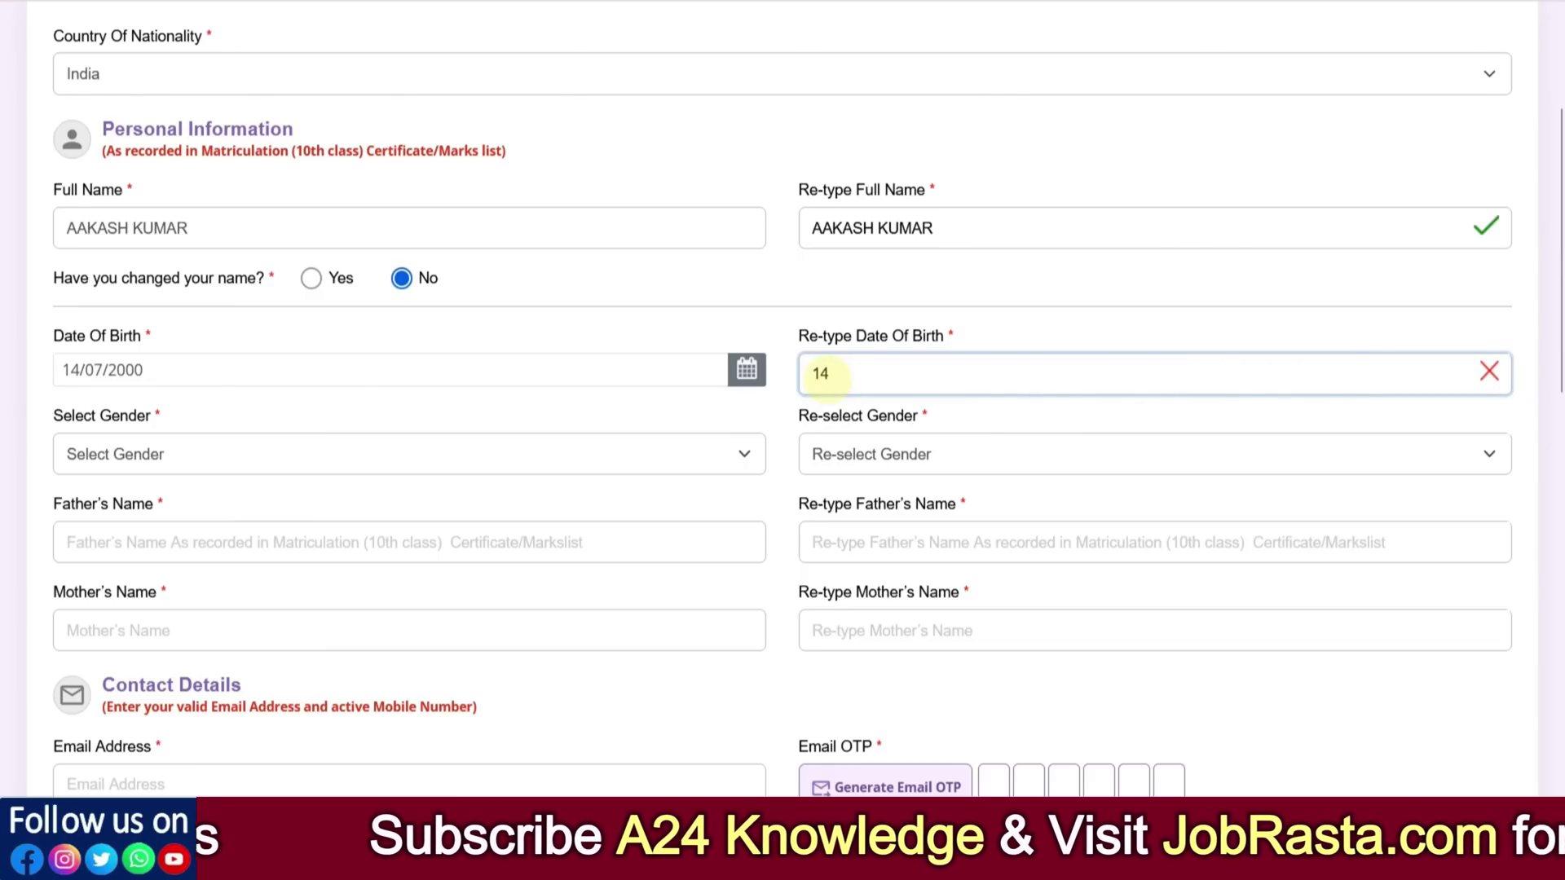
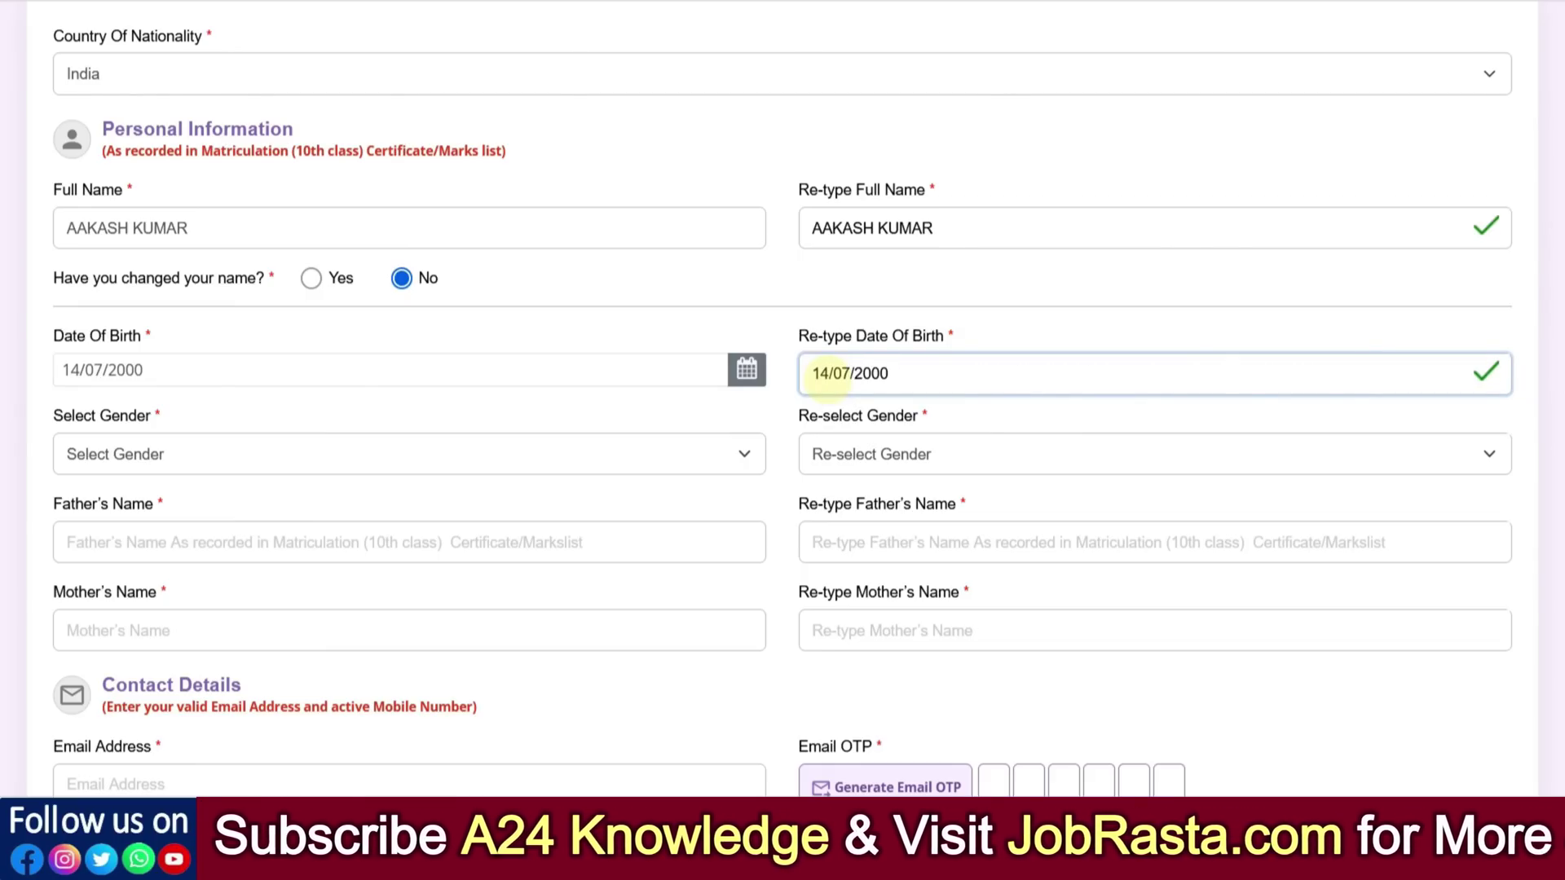
scroll(610, 448, "down", 2)
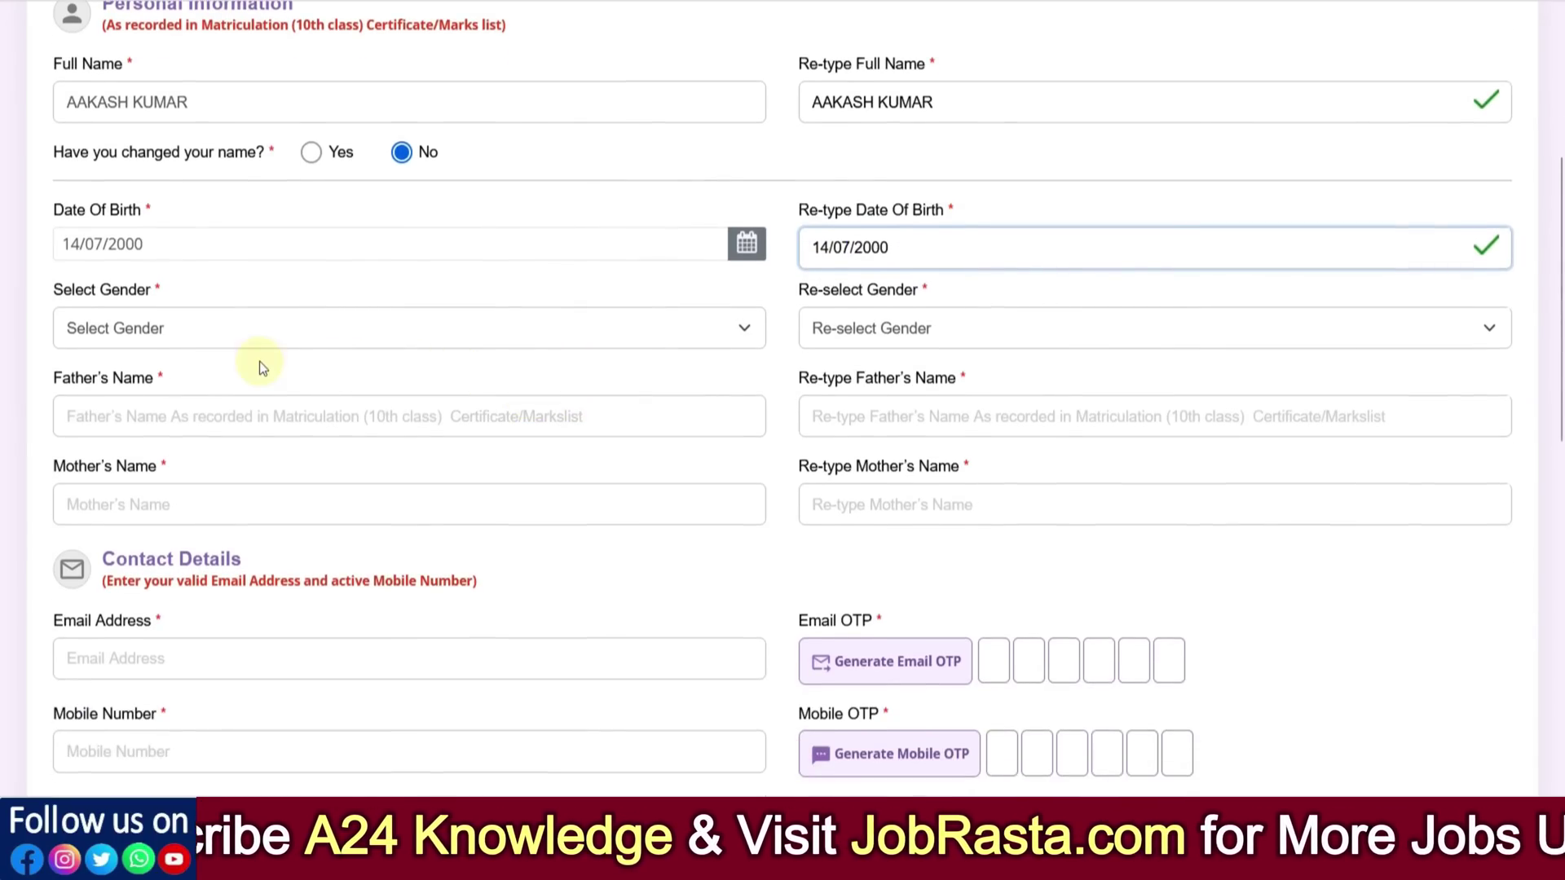
Set both Select Gender and Re-select Gender to Male
left_click(171, 329)
left_click(128, 393)
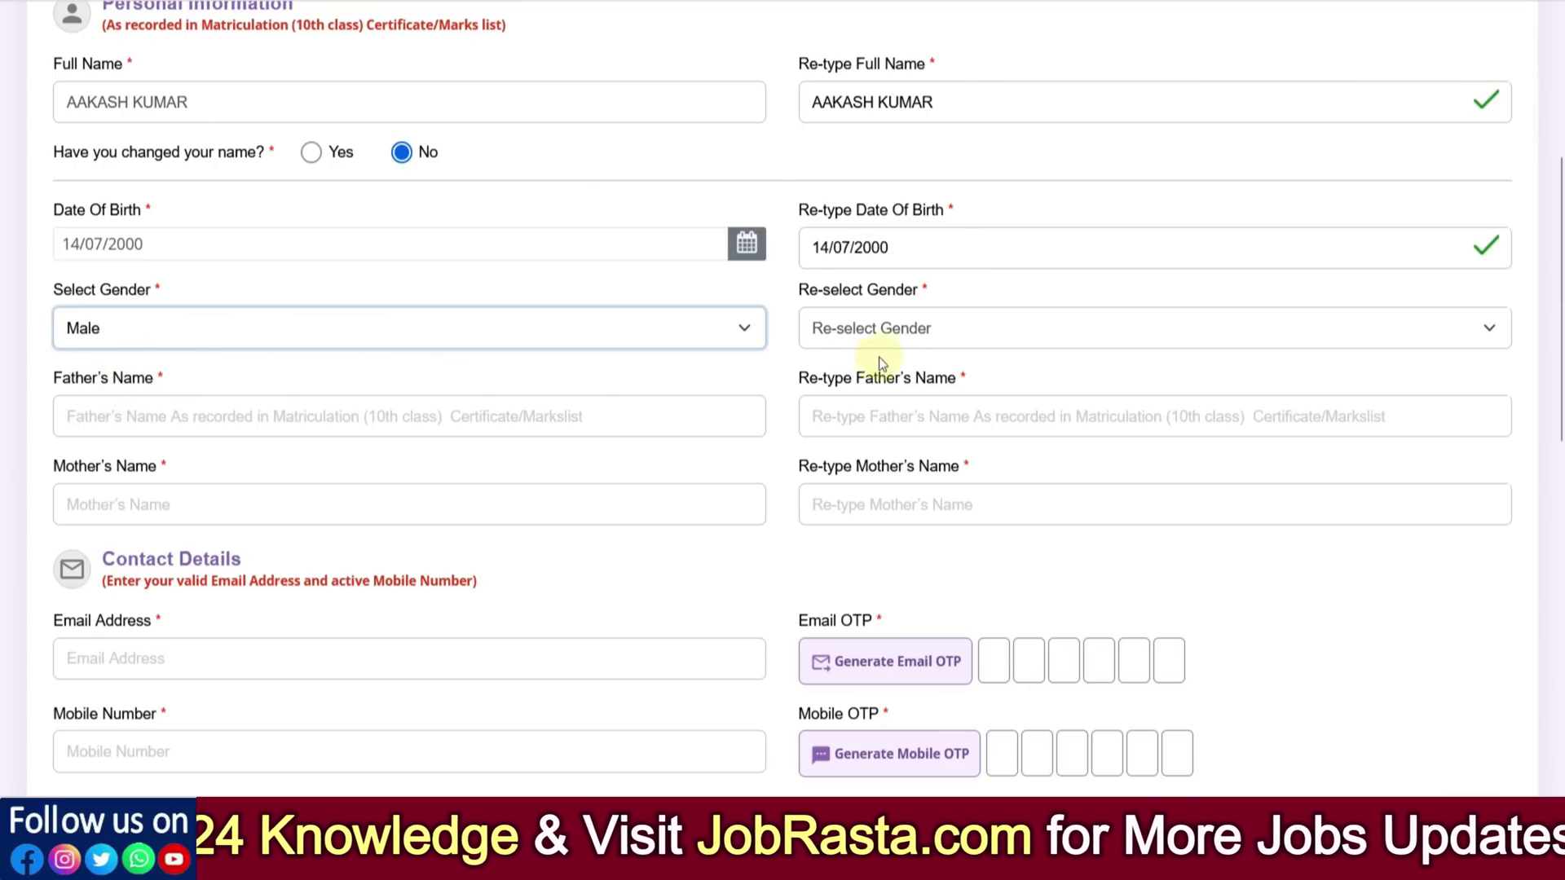
left_click(860, 338)
left_click(823, 397)
scroll(354, 316, "down", 2)
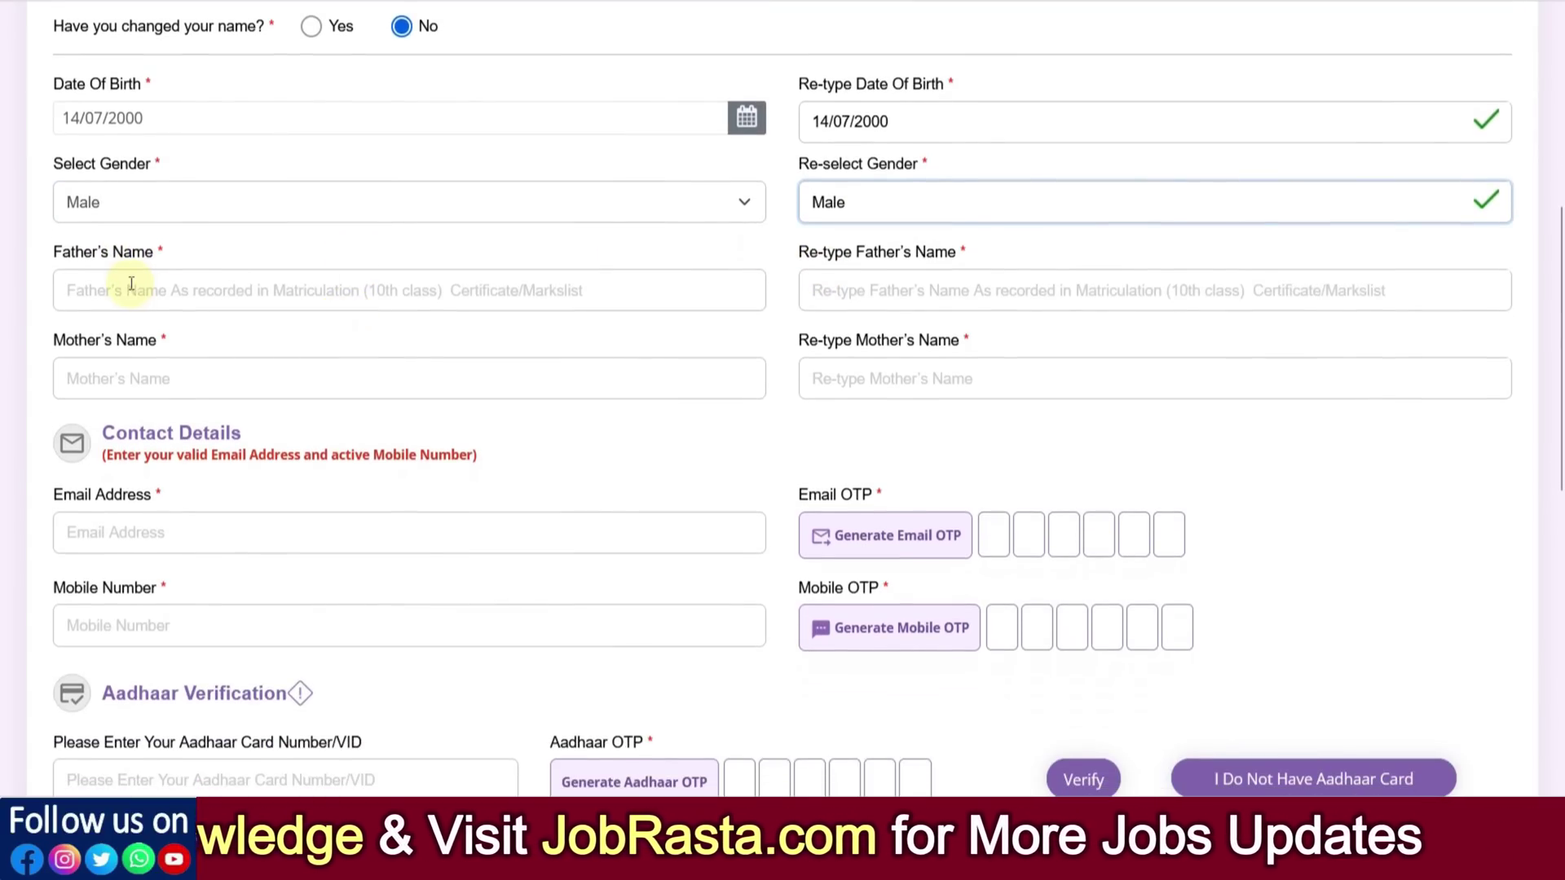
Enter the father's name in Father's Name and its re-type field
left_click(130, 291)
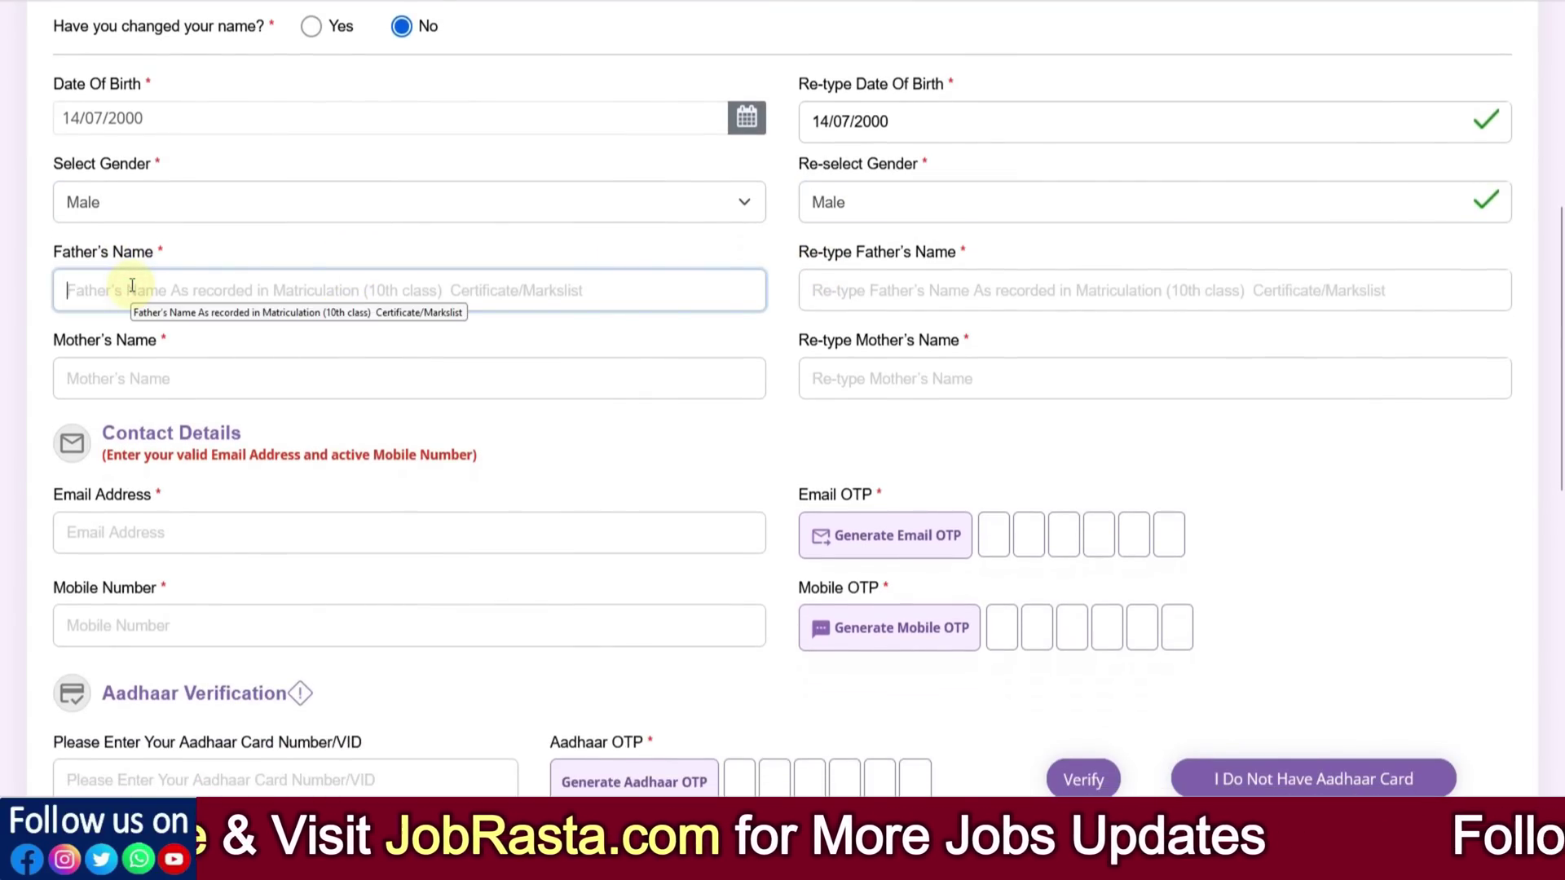
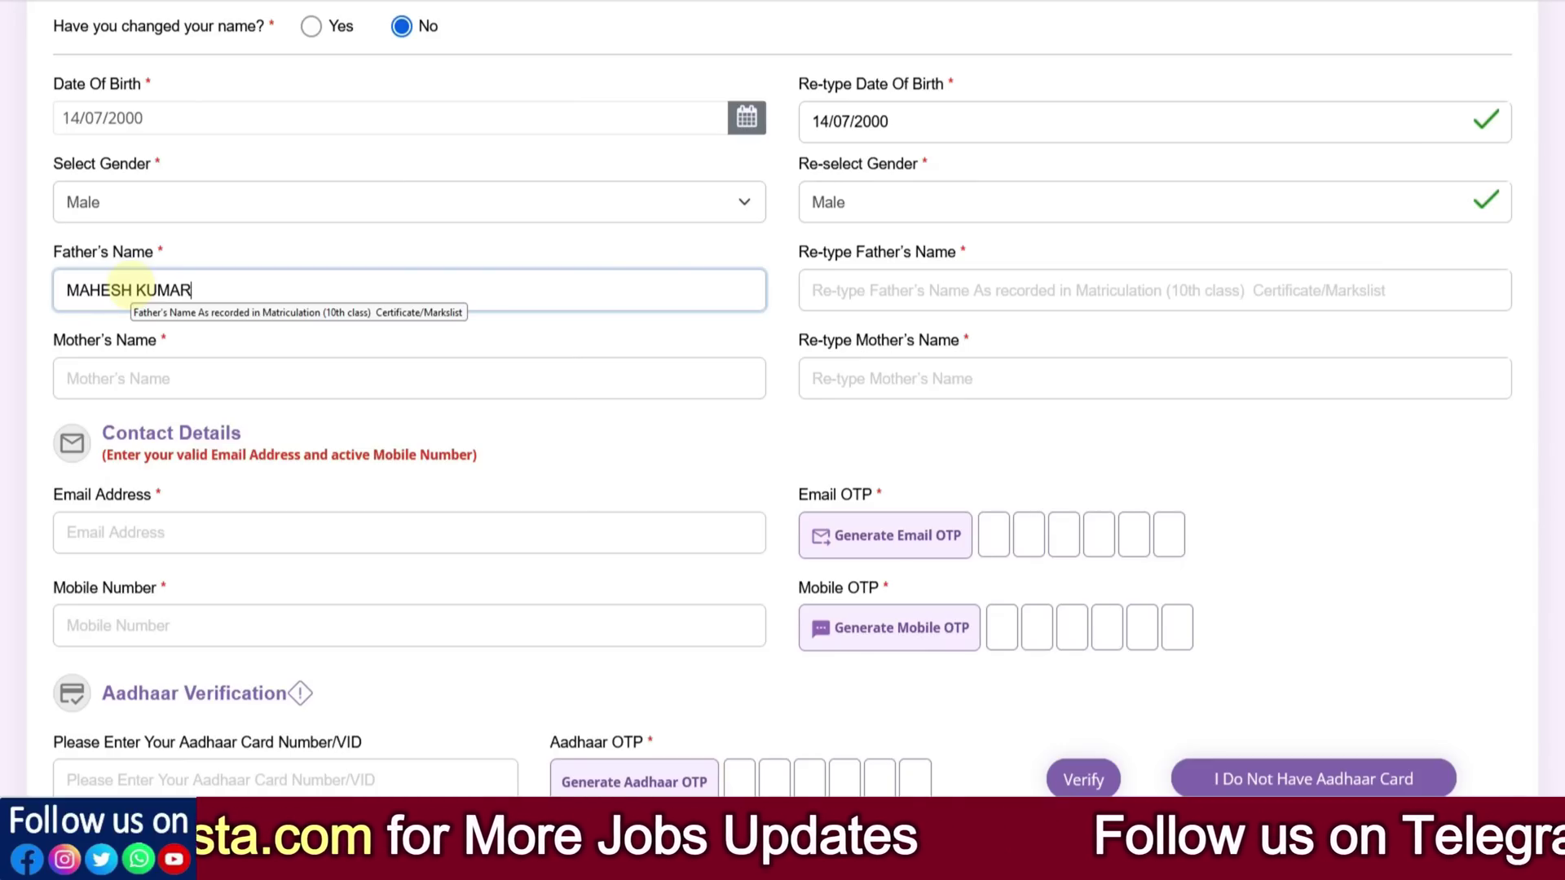
key("Tab")
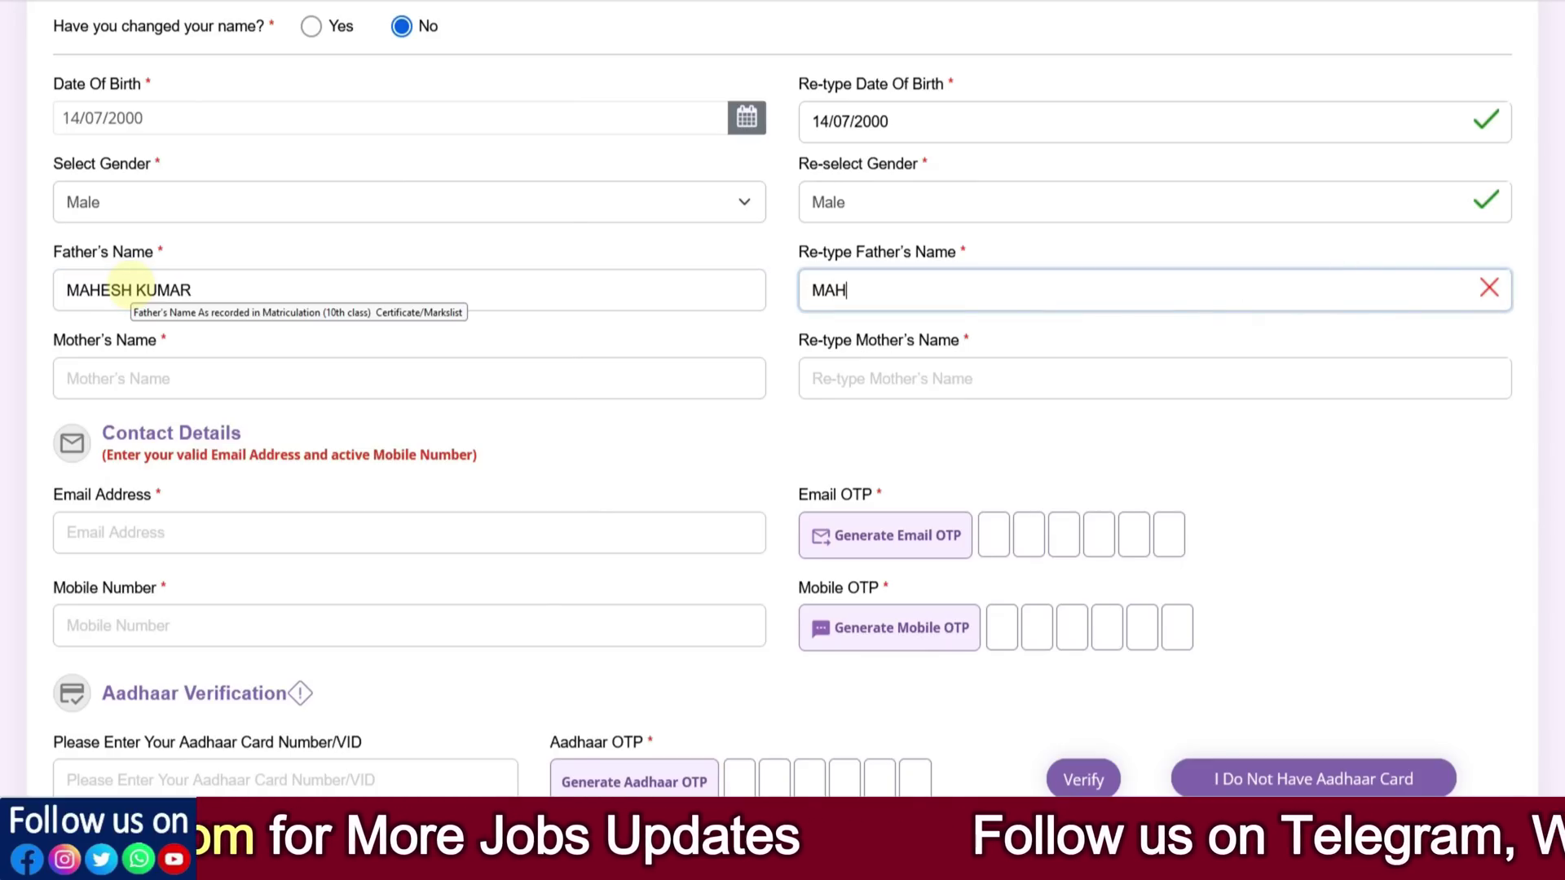
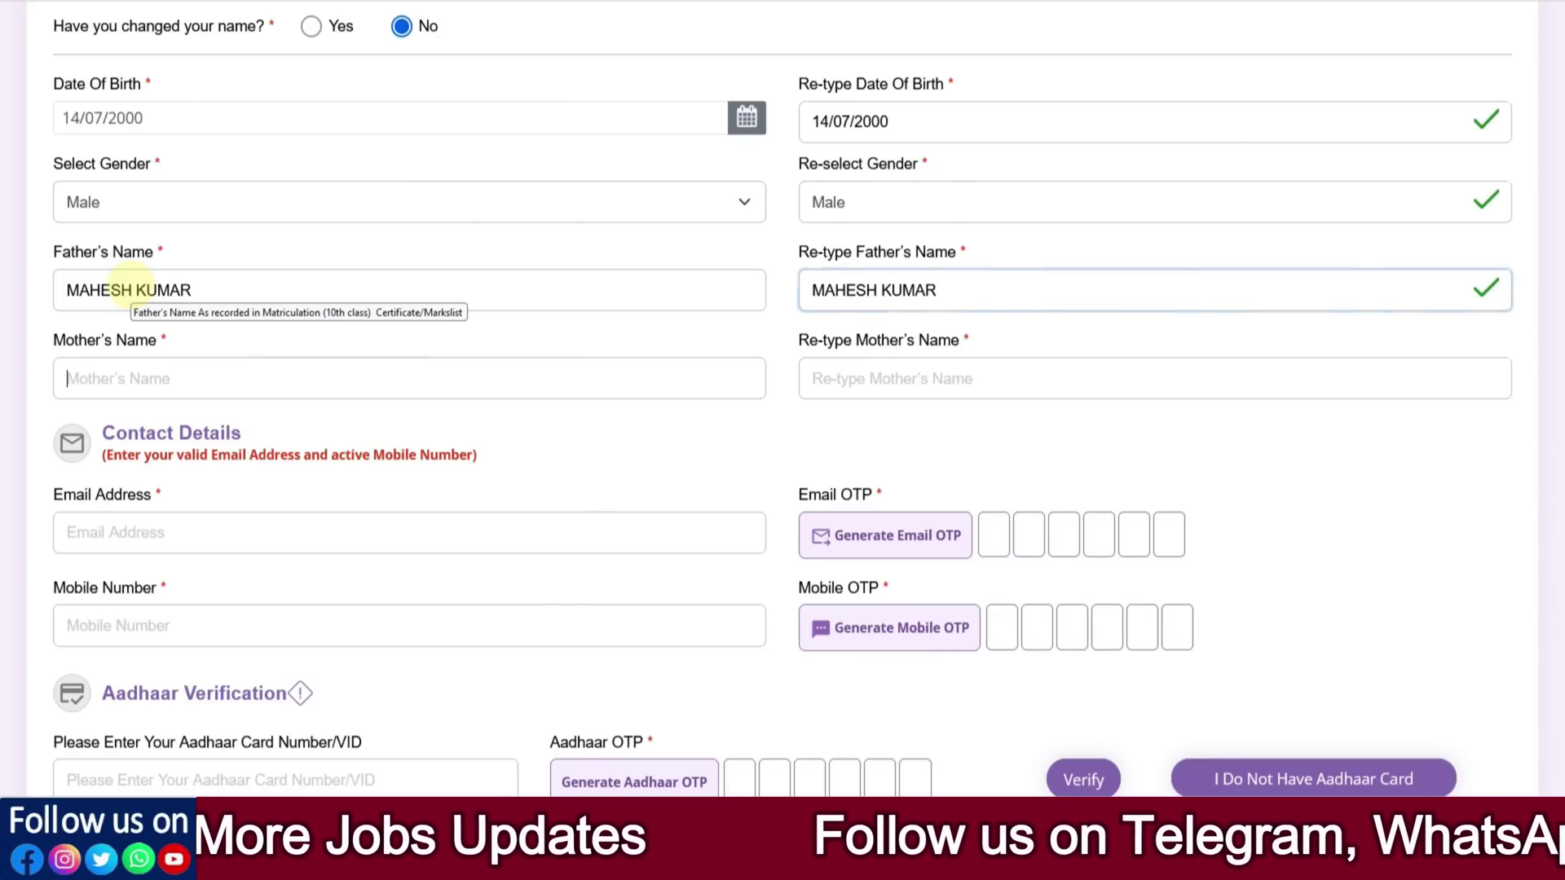
Enter the mother's name and its re-typed copy, then go back to correct the mismatch
key("Tab")
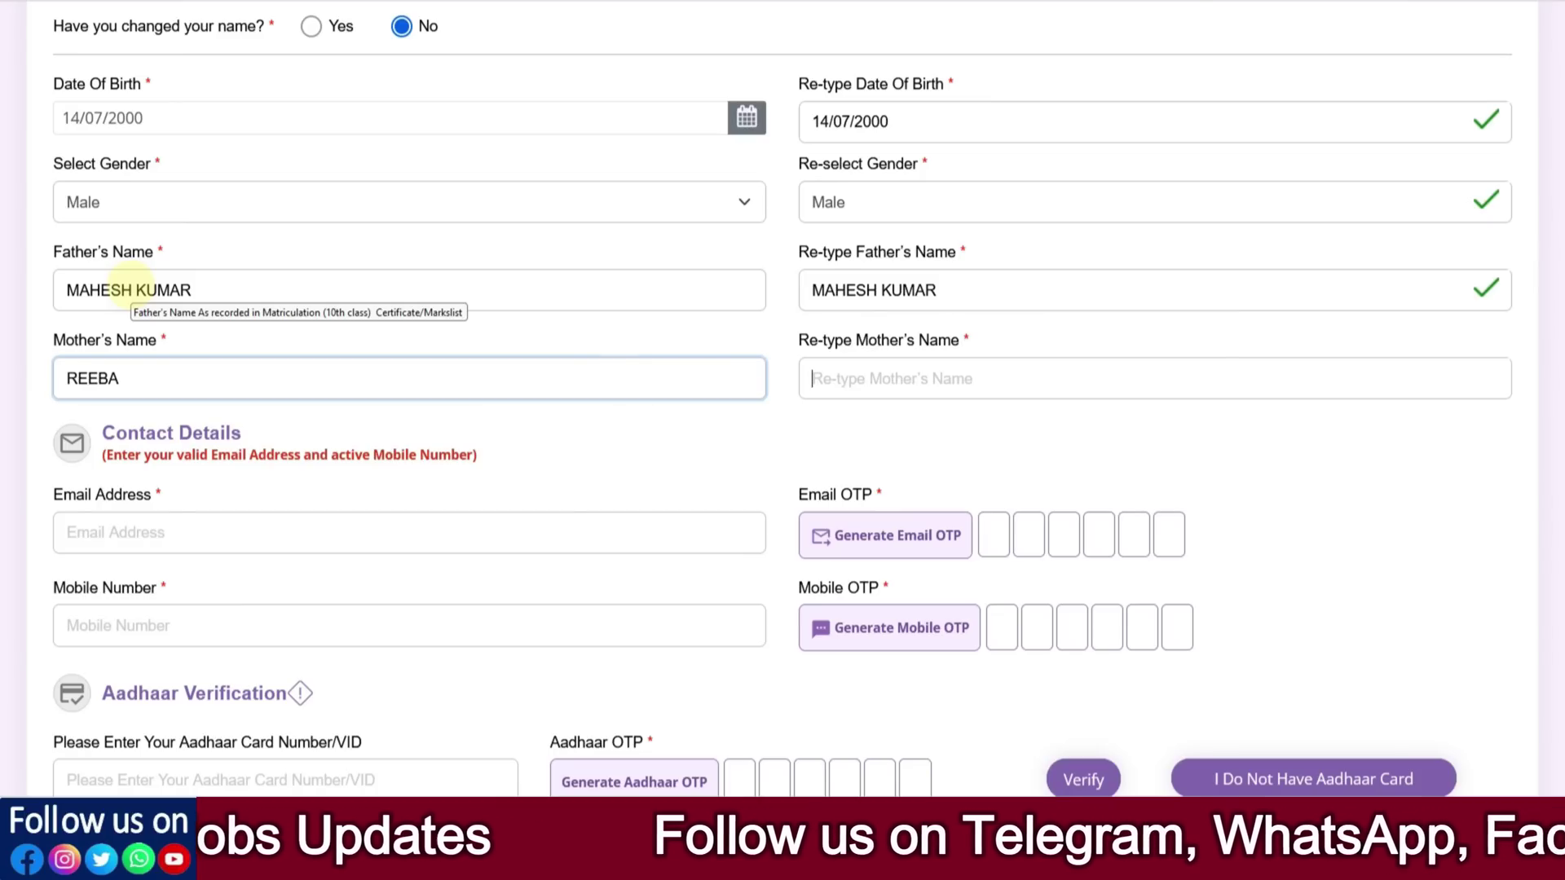
key("Tab")
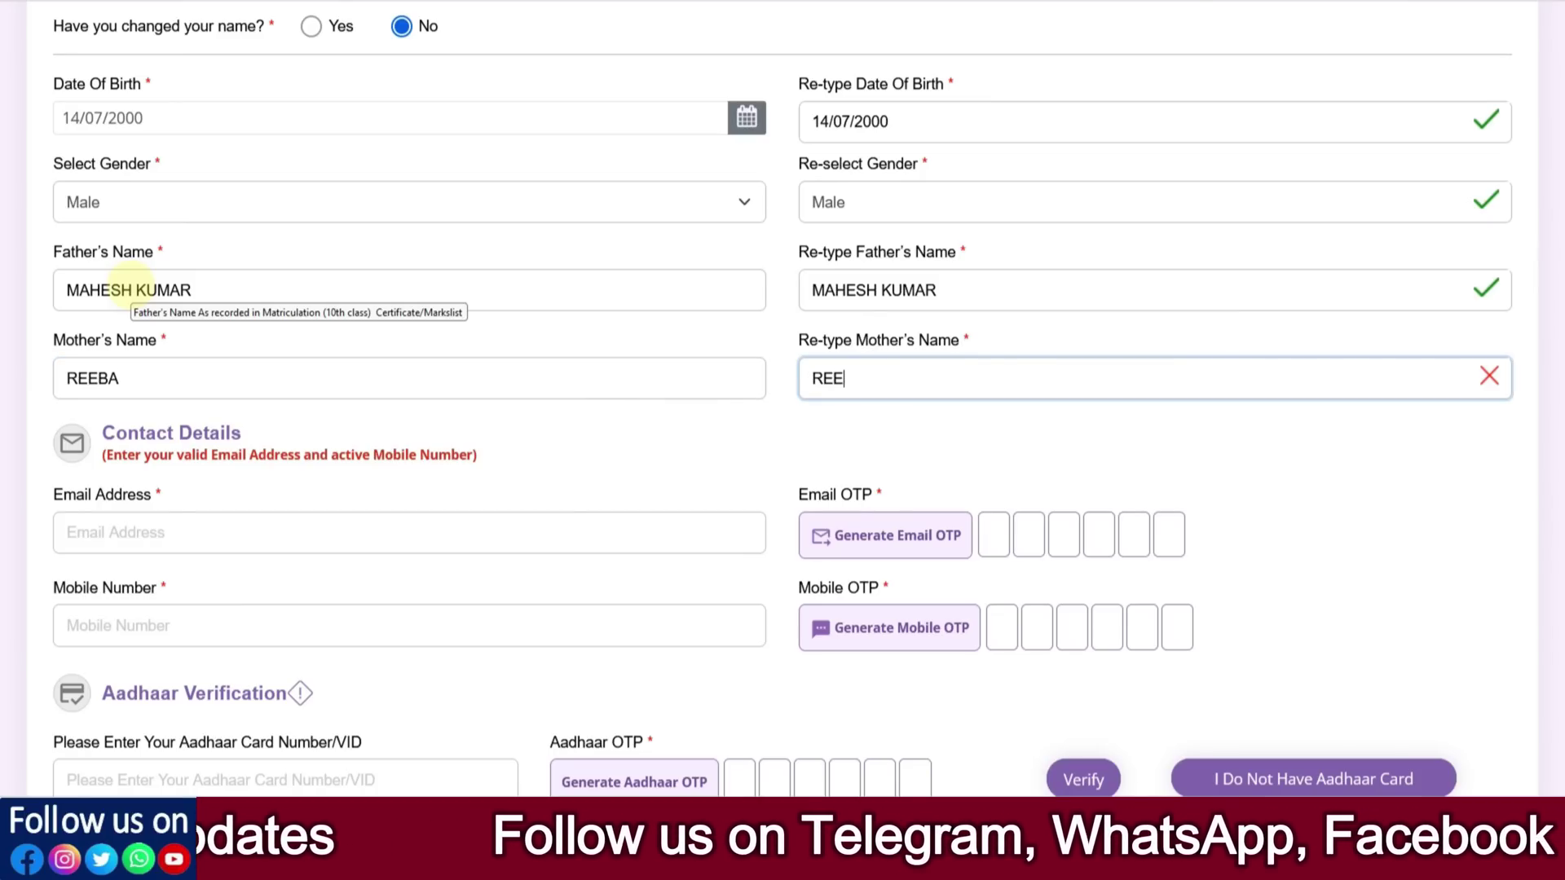
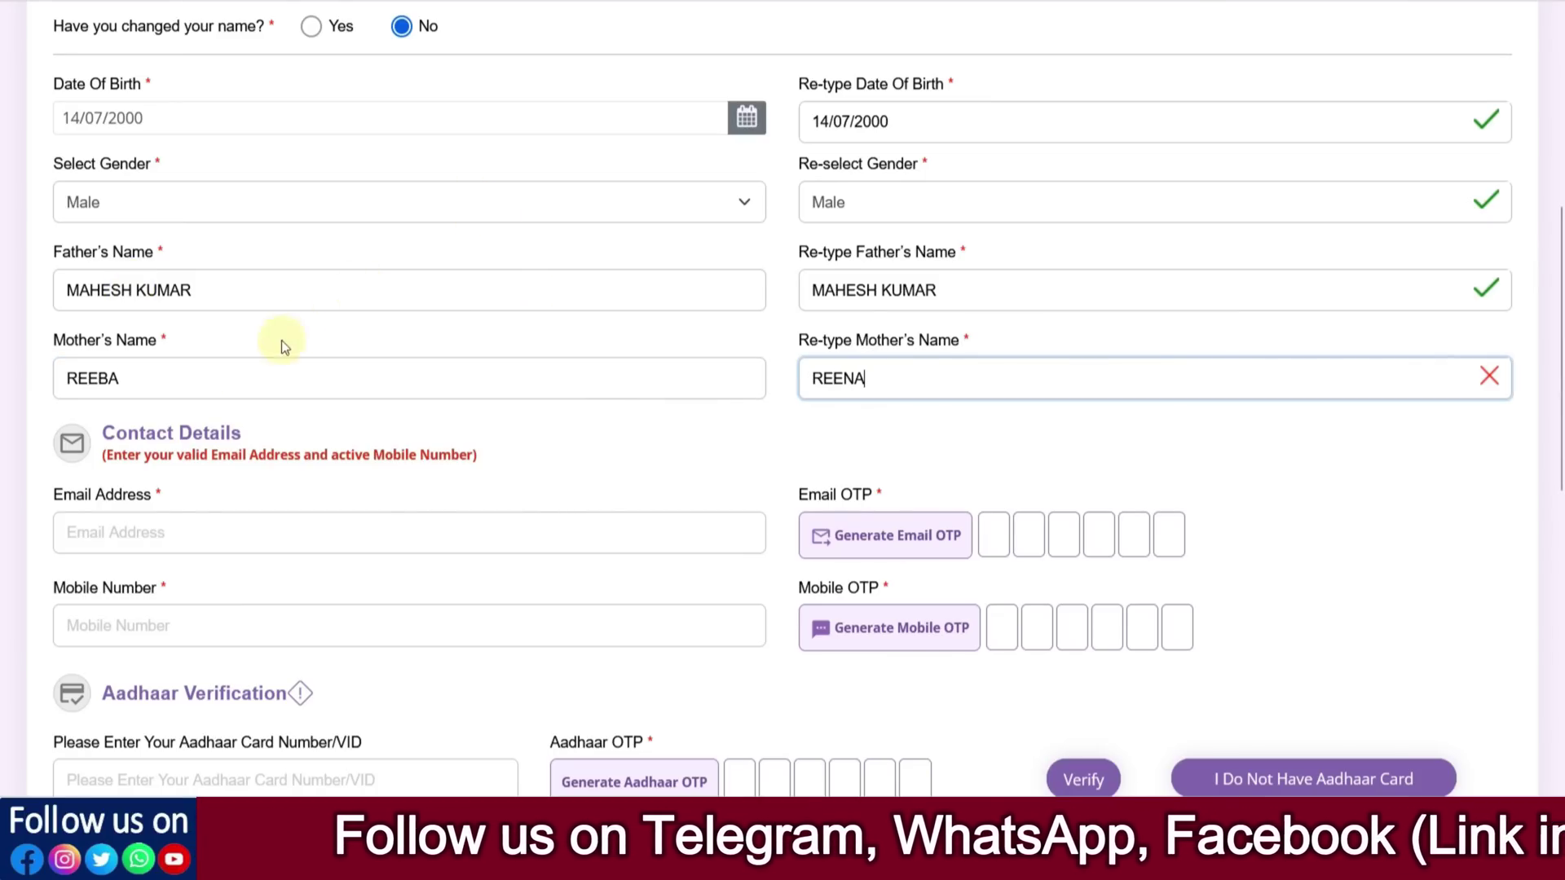
left_click(102, 378)
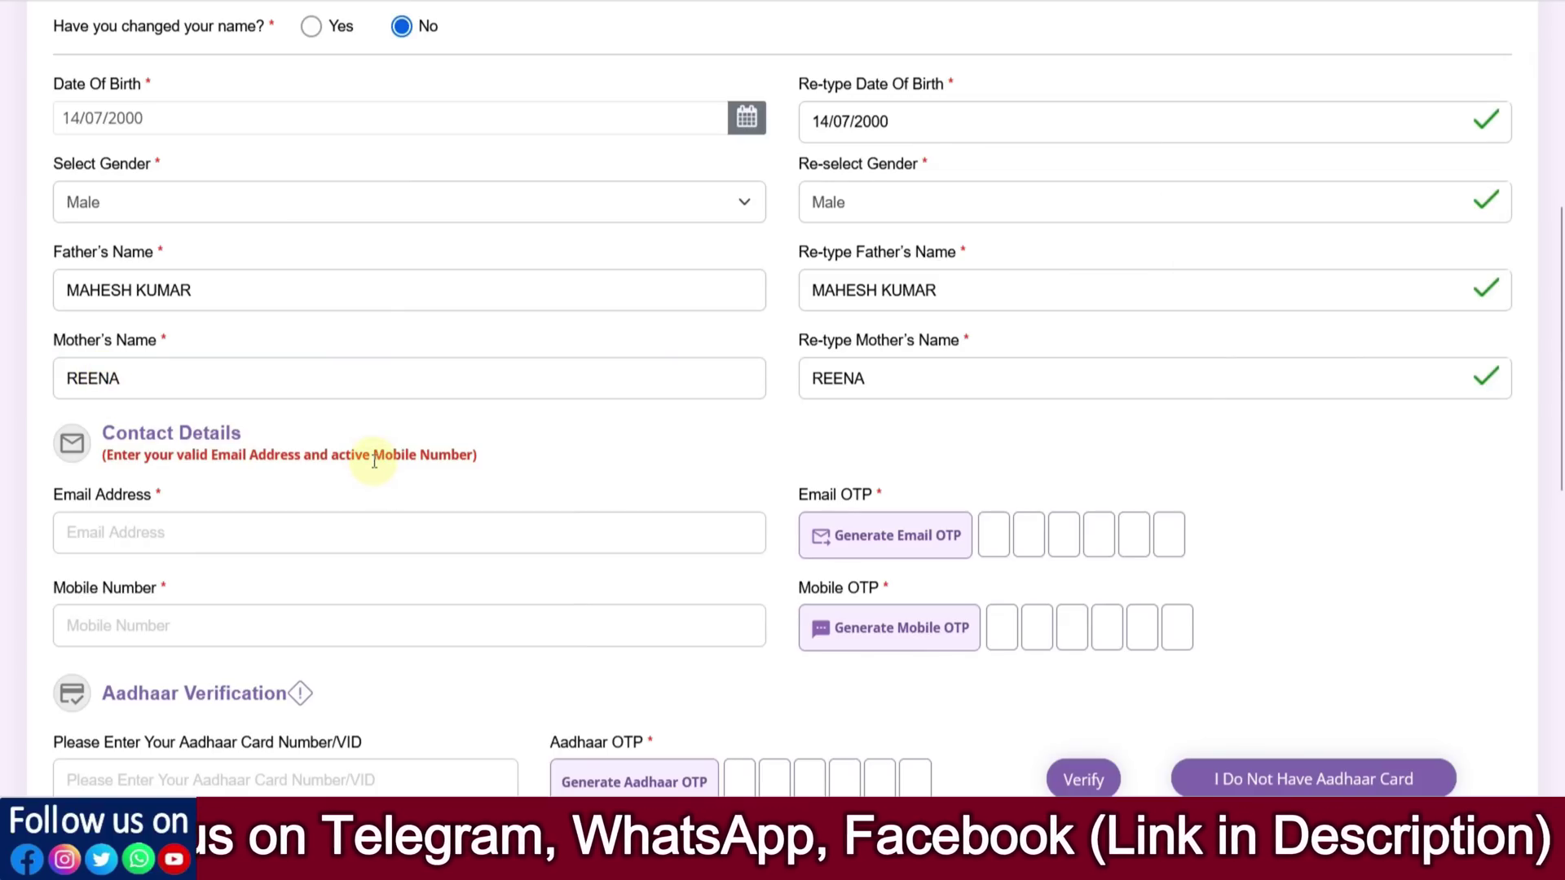
scroll(374, 461, "down", 3)
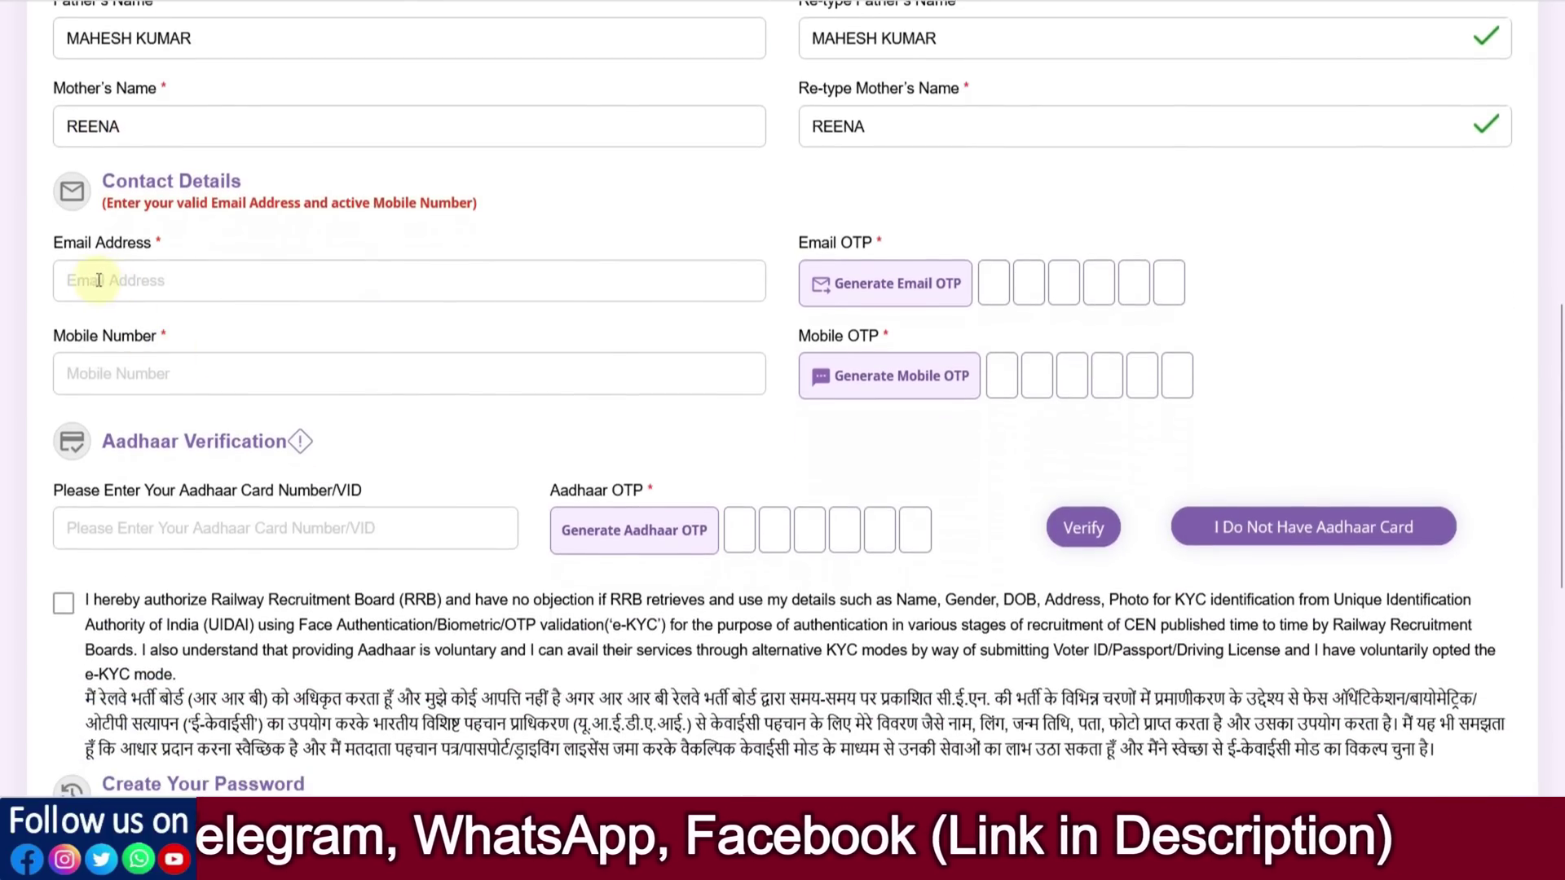
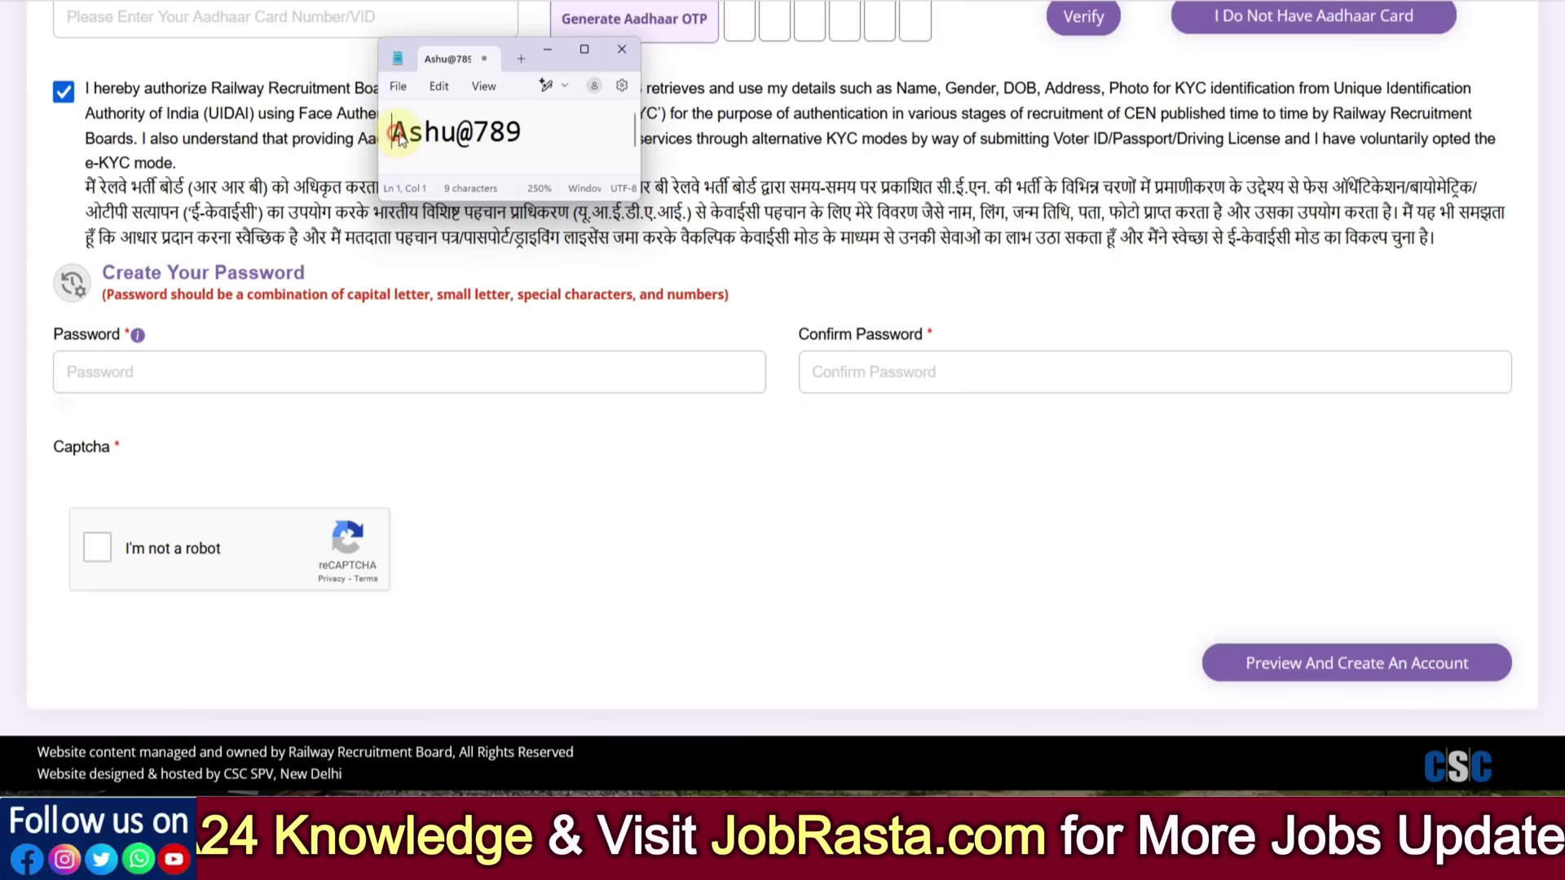
Highlight the sample password's capital letter, small letters, special character and numbers in Notepad
left_click_drag(393, 132, 407, 132)
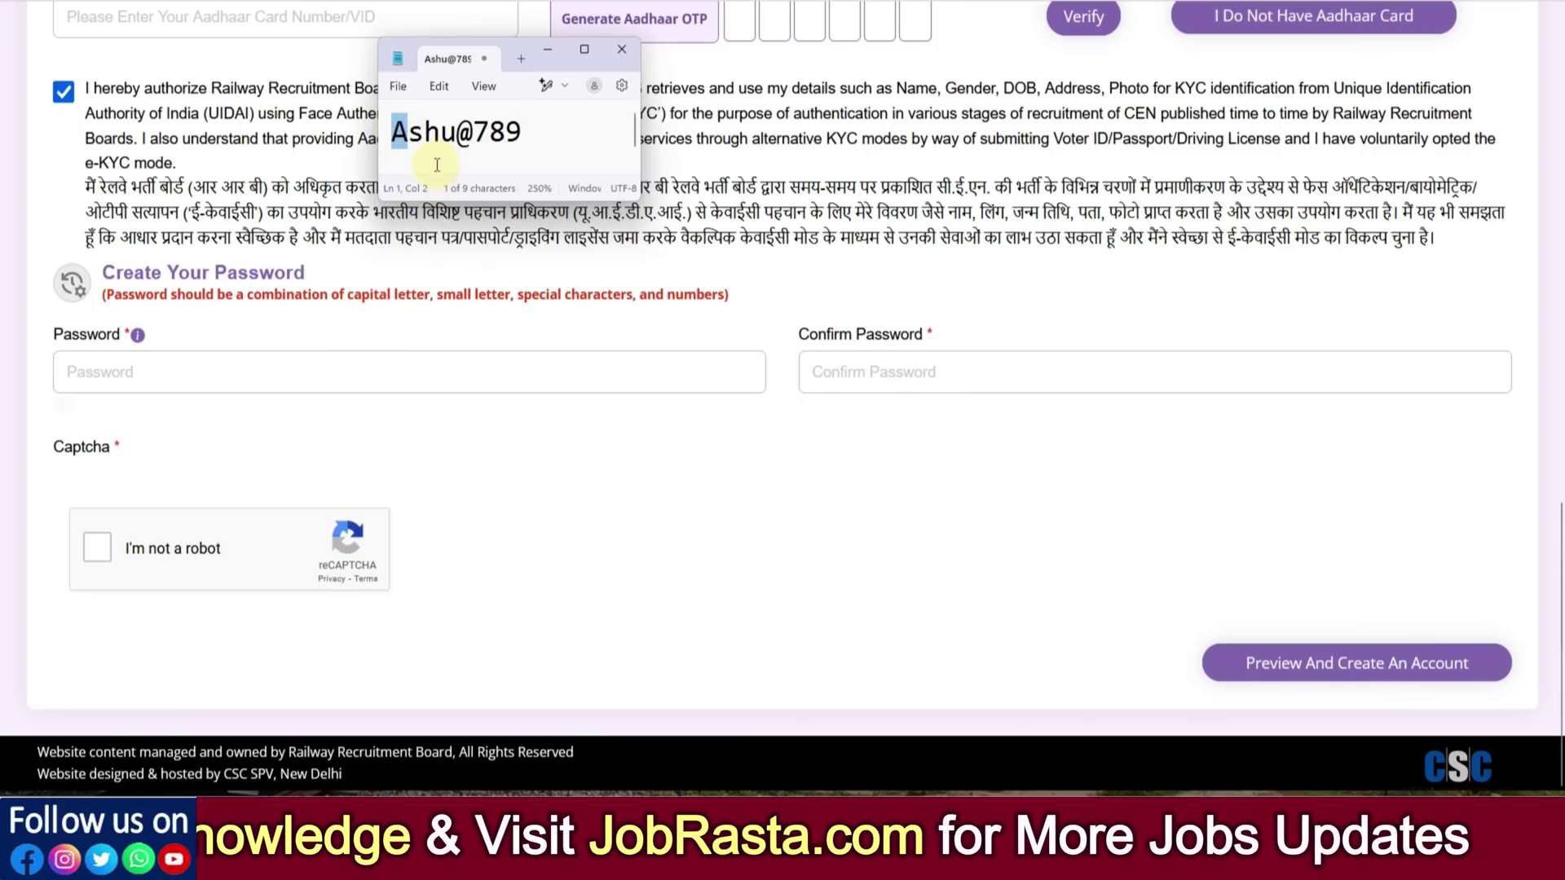
left_click(413, 141)
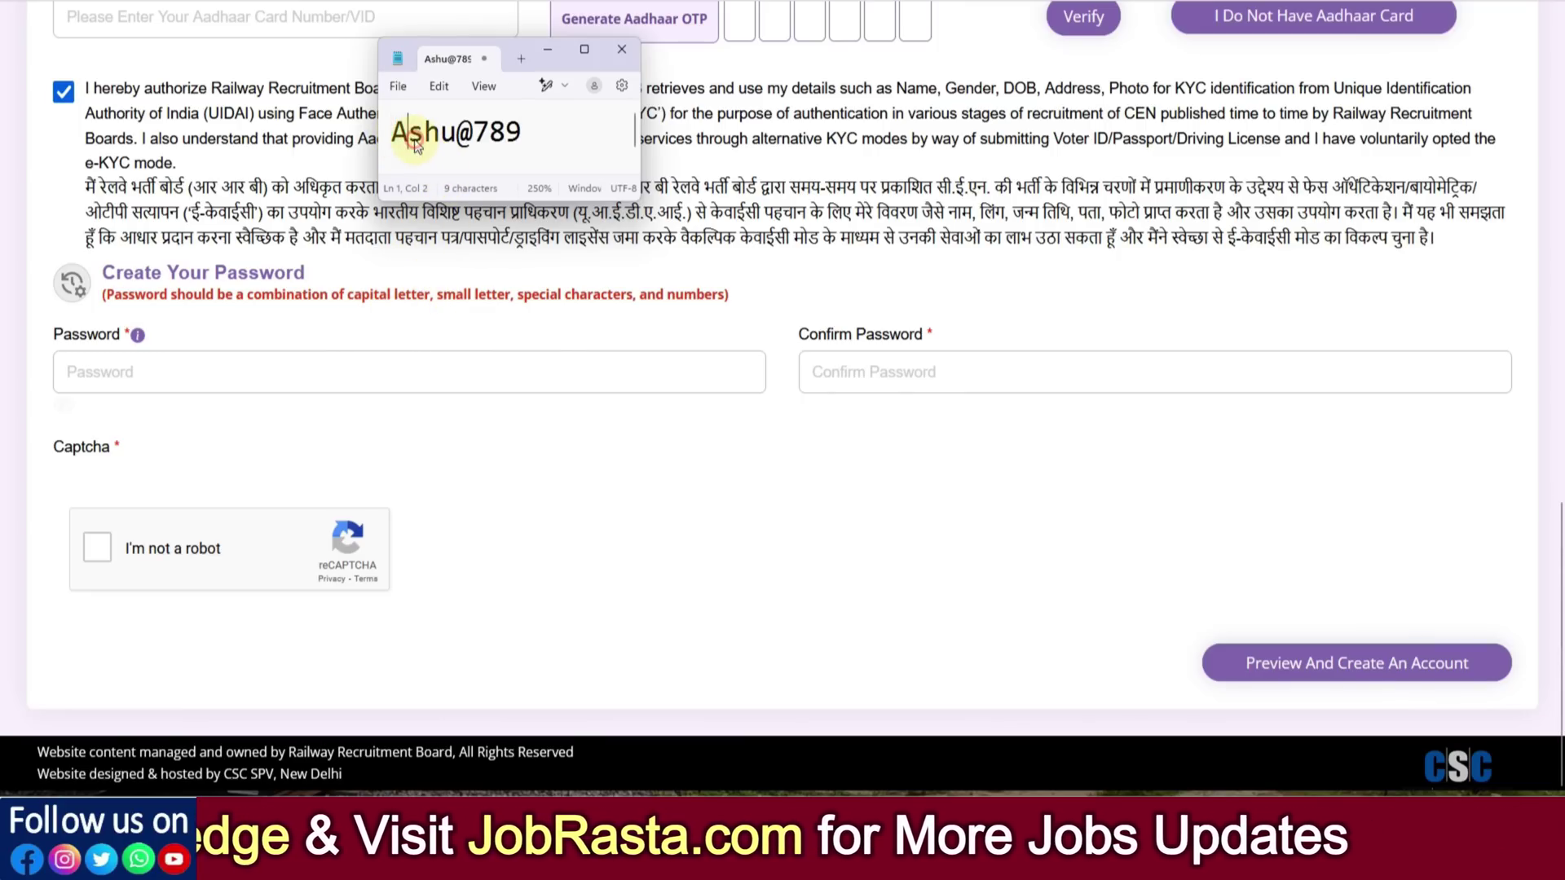
left_click(456, 140)
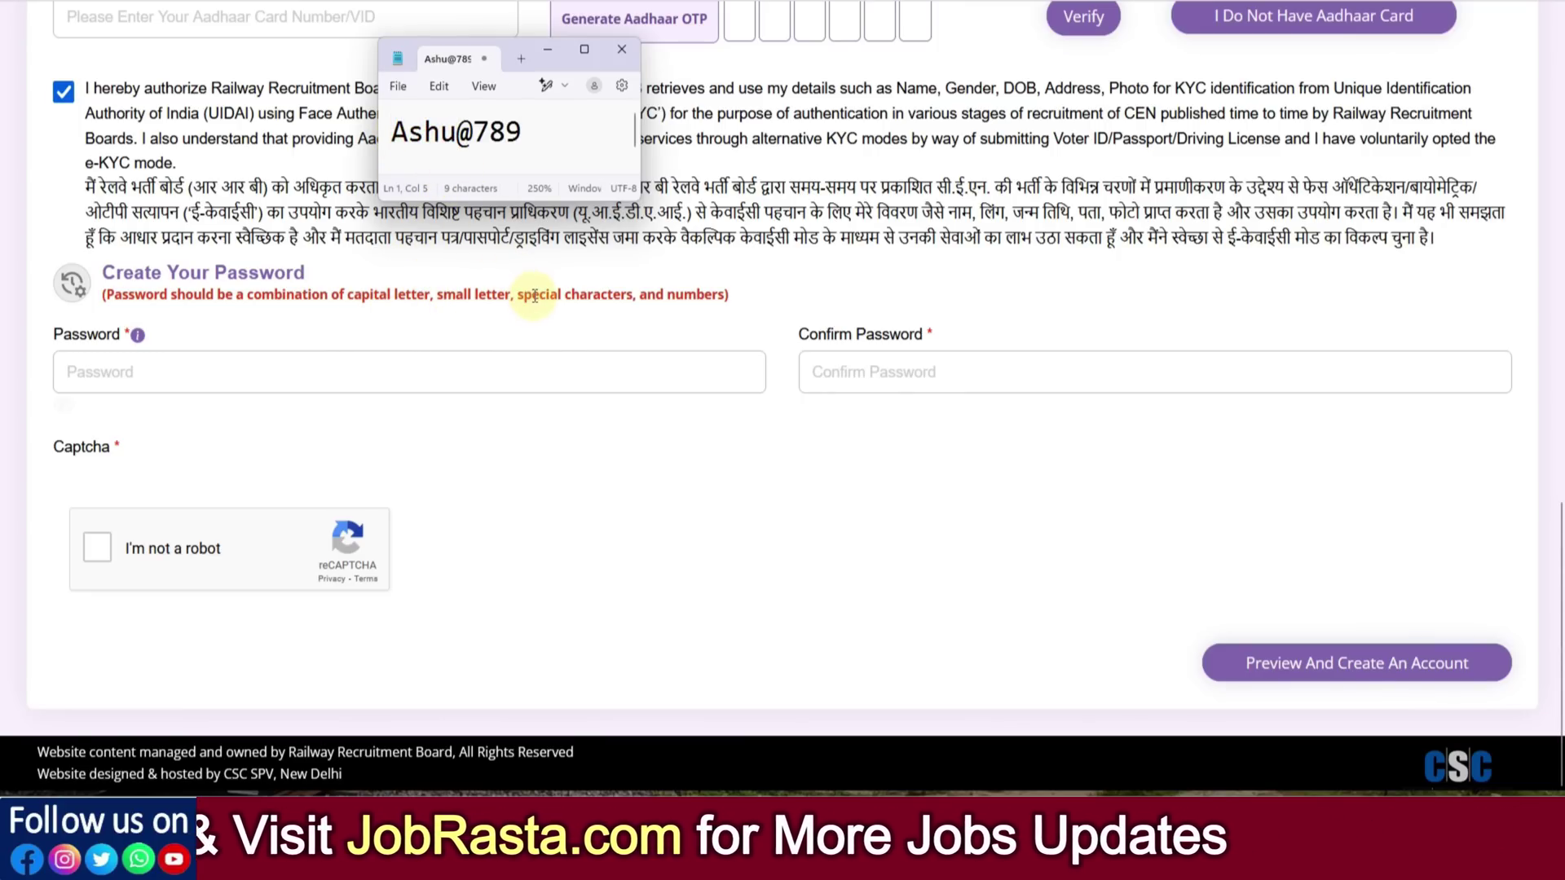
left_click(459, 137)
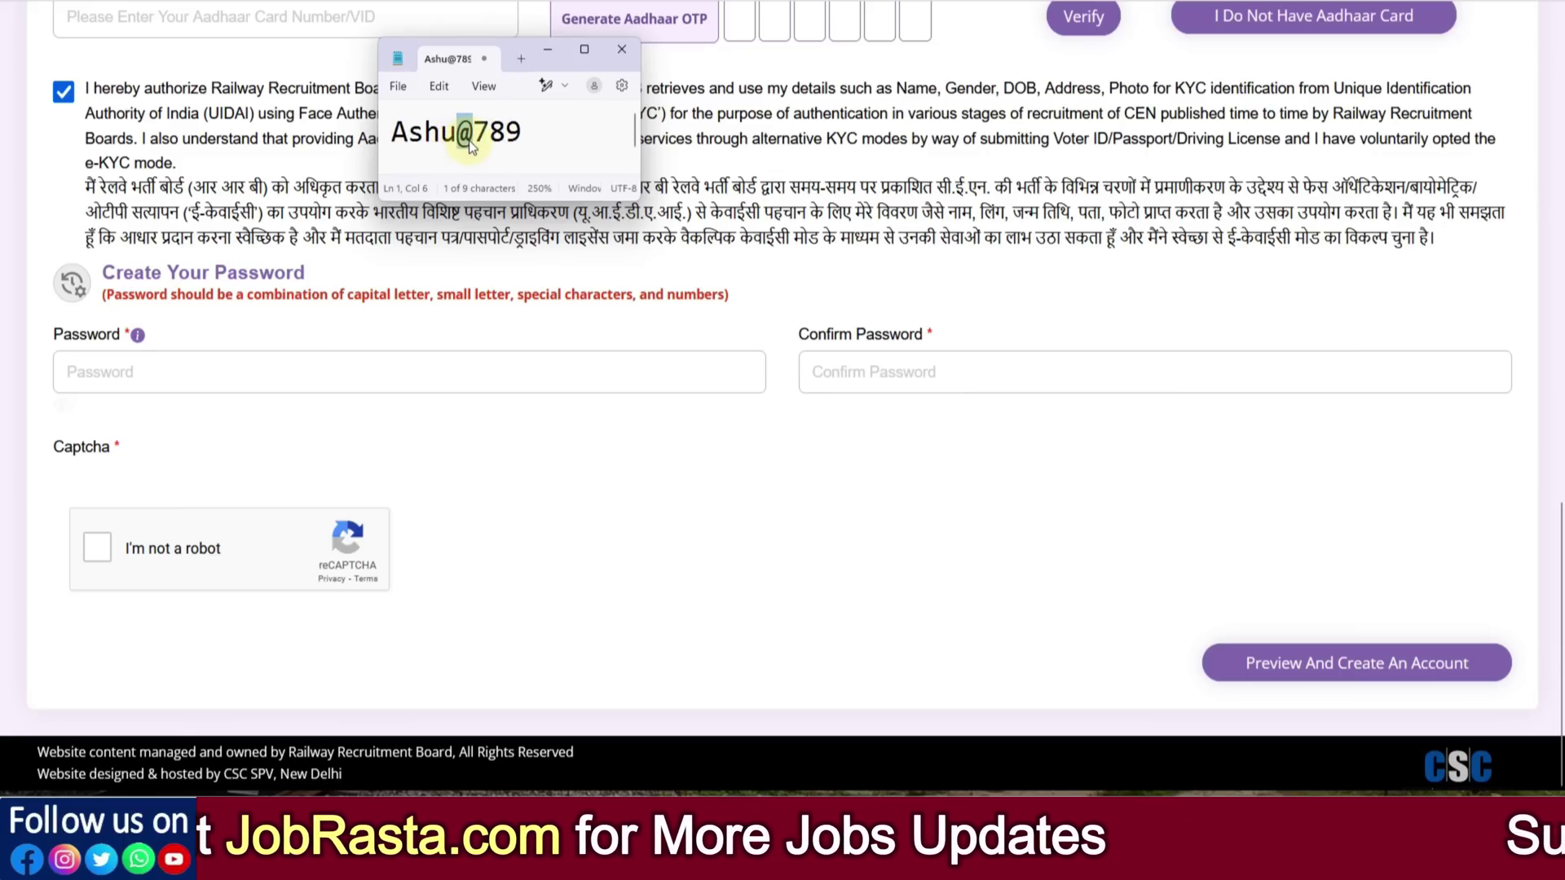
left_click(471, 145)
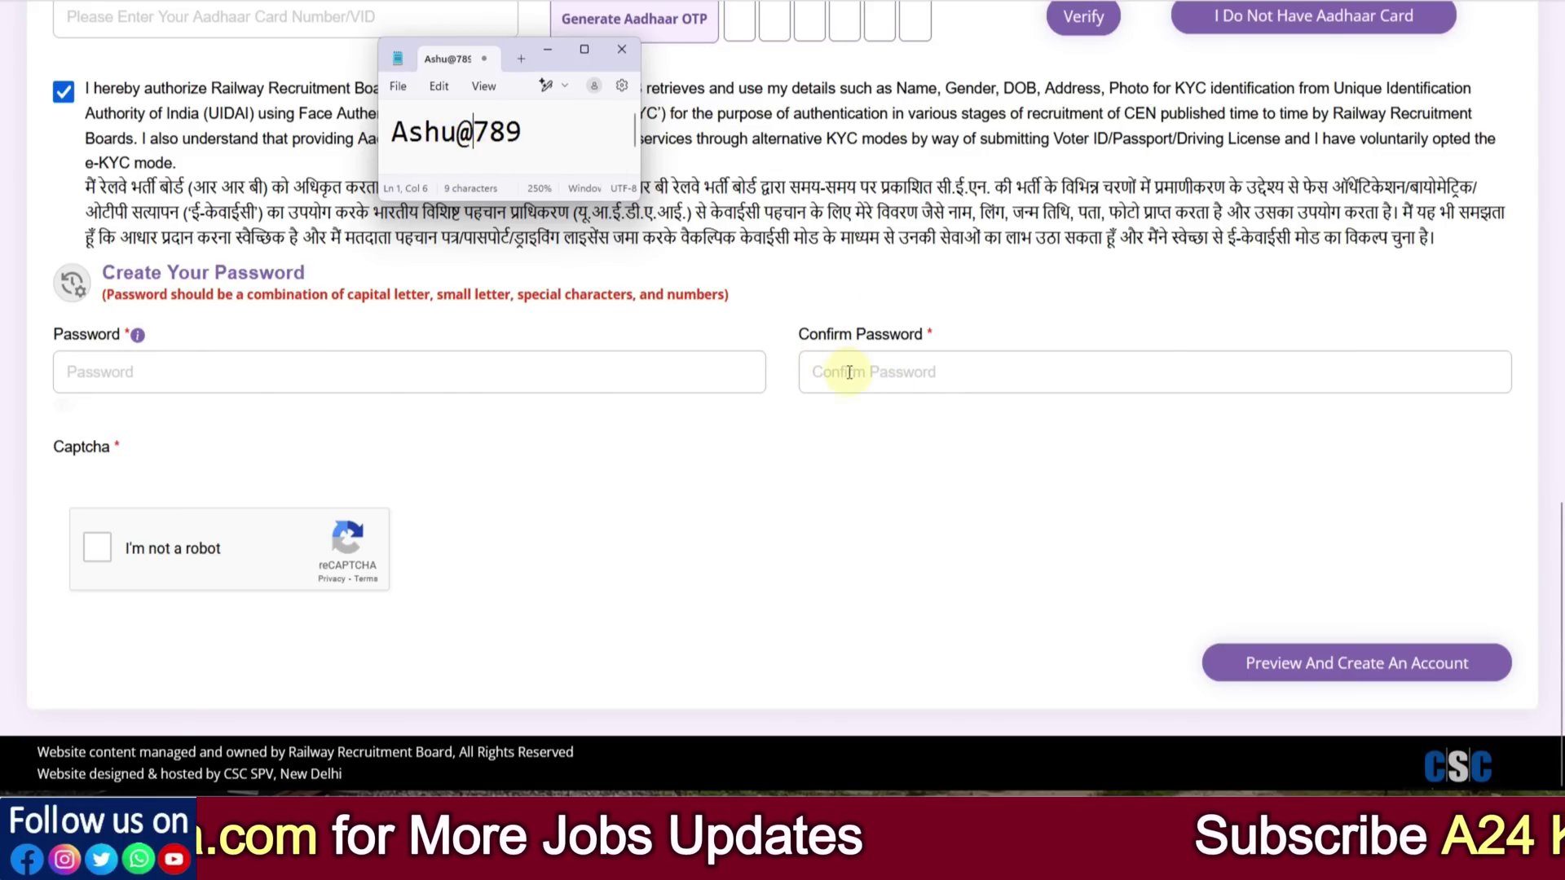
left_click_drag(475, 136, 515, 138)
left_click(519, 137)
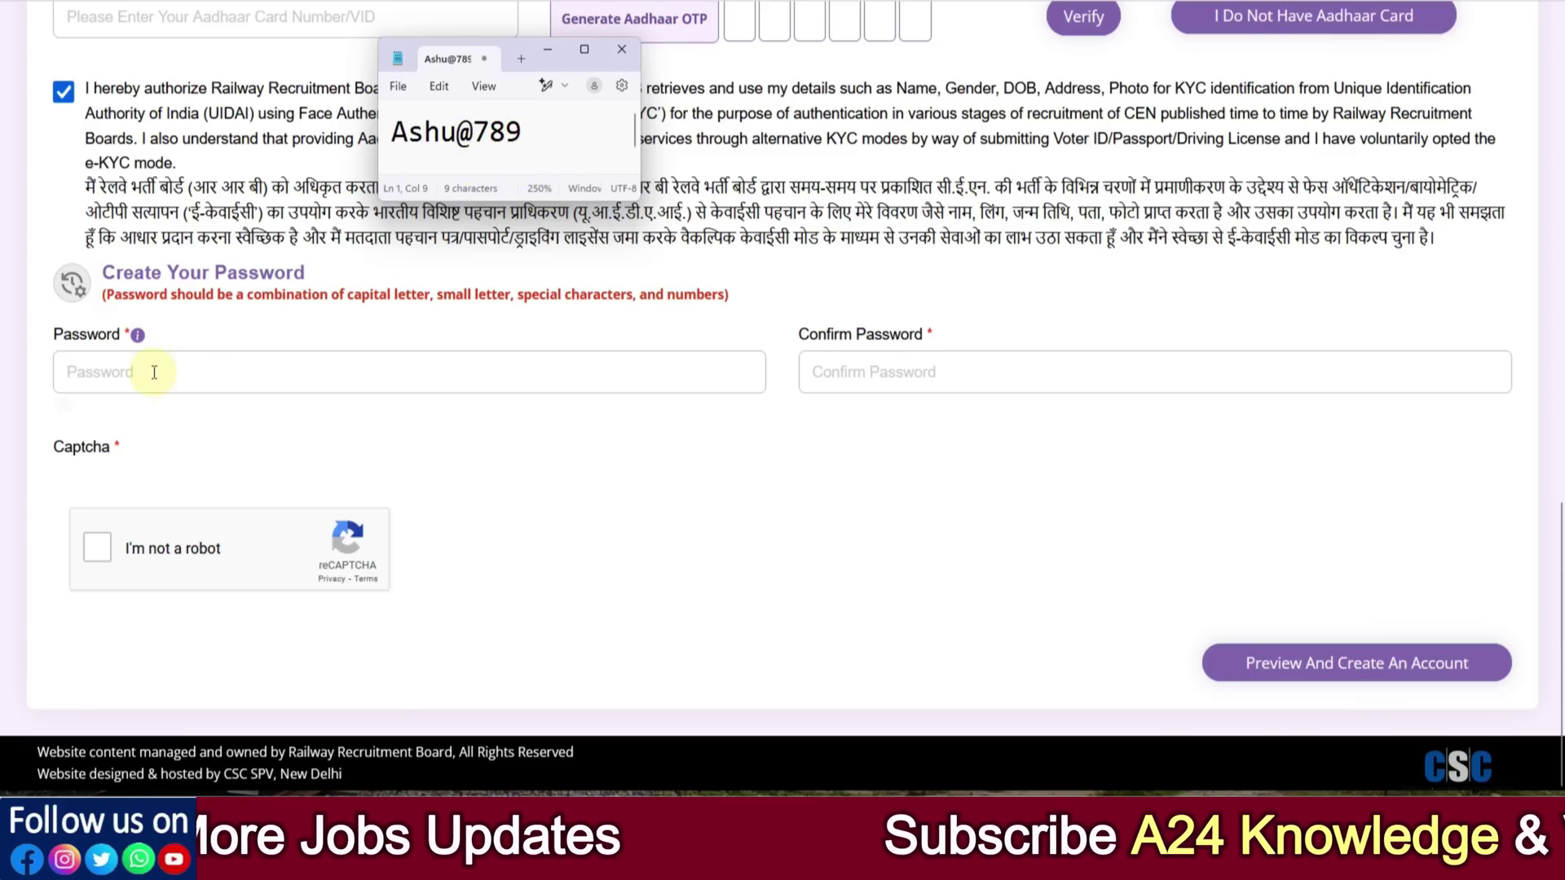
Close Notepad and place the cursor in the empty Password field, dismissing the browser suggestion
left_click(621, 49)
left_click(732, 388)
left_click(621, 579)
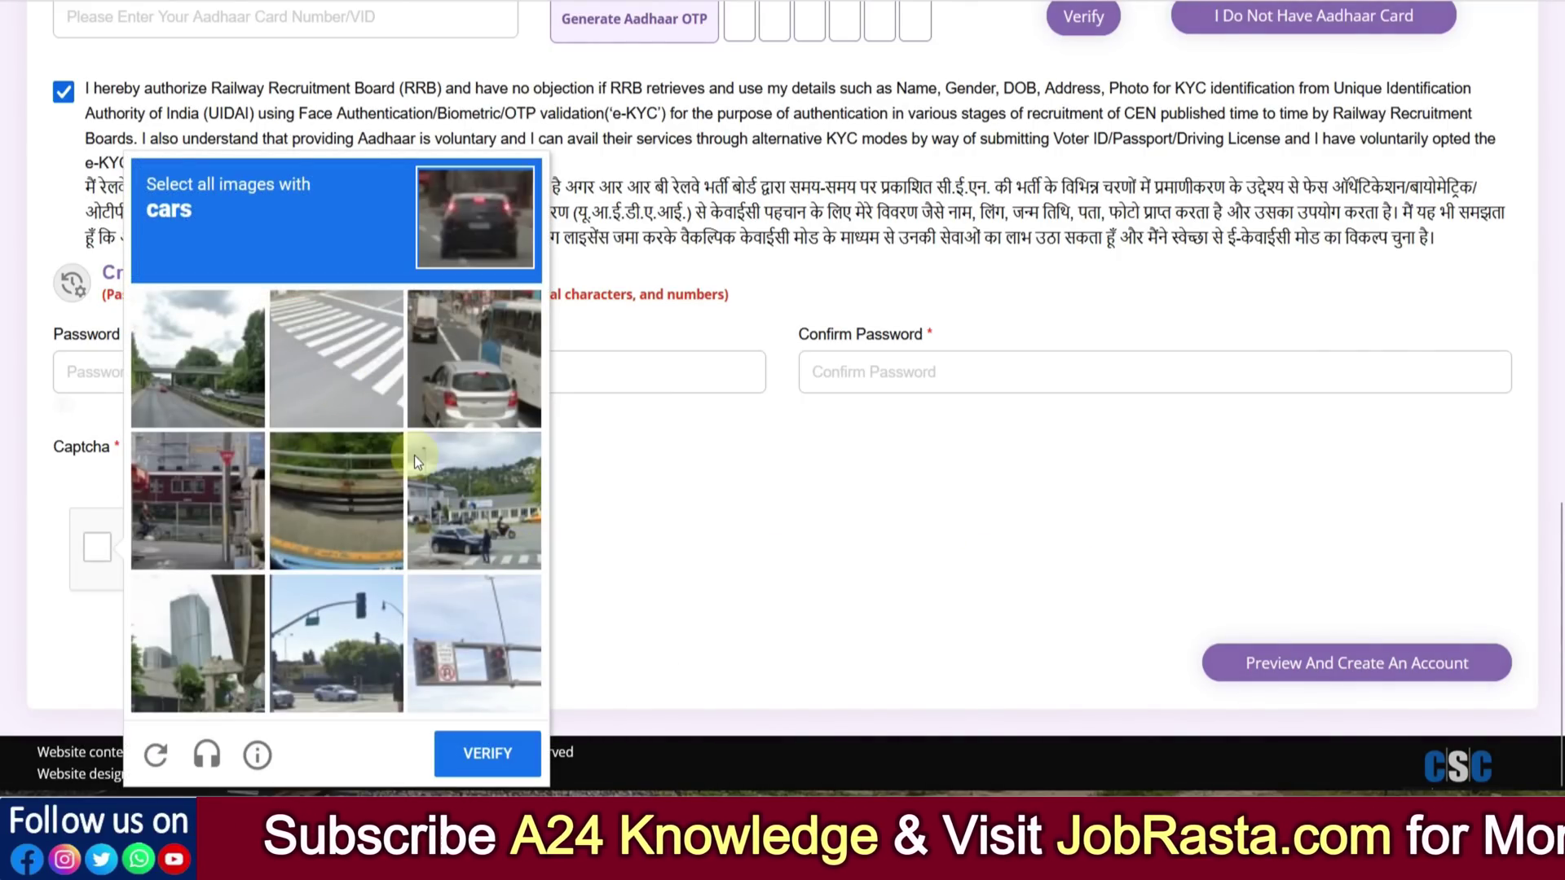
Select the four car tiles in the reCAPTCHA challenge and verify
left_click(516, 394)
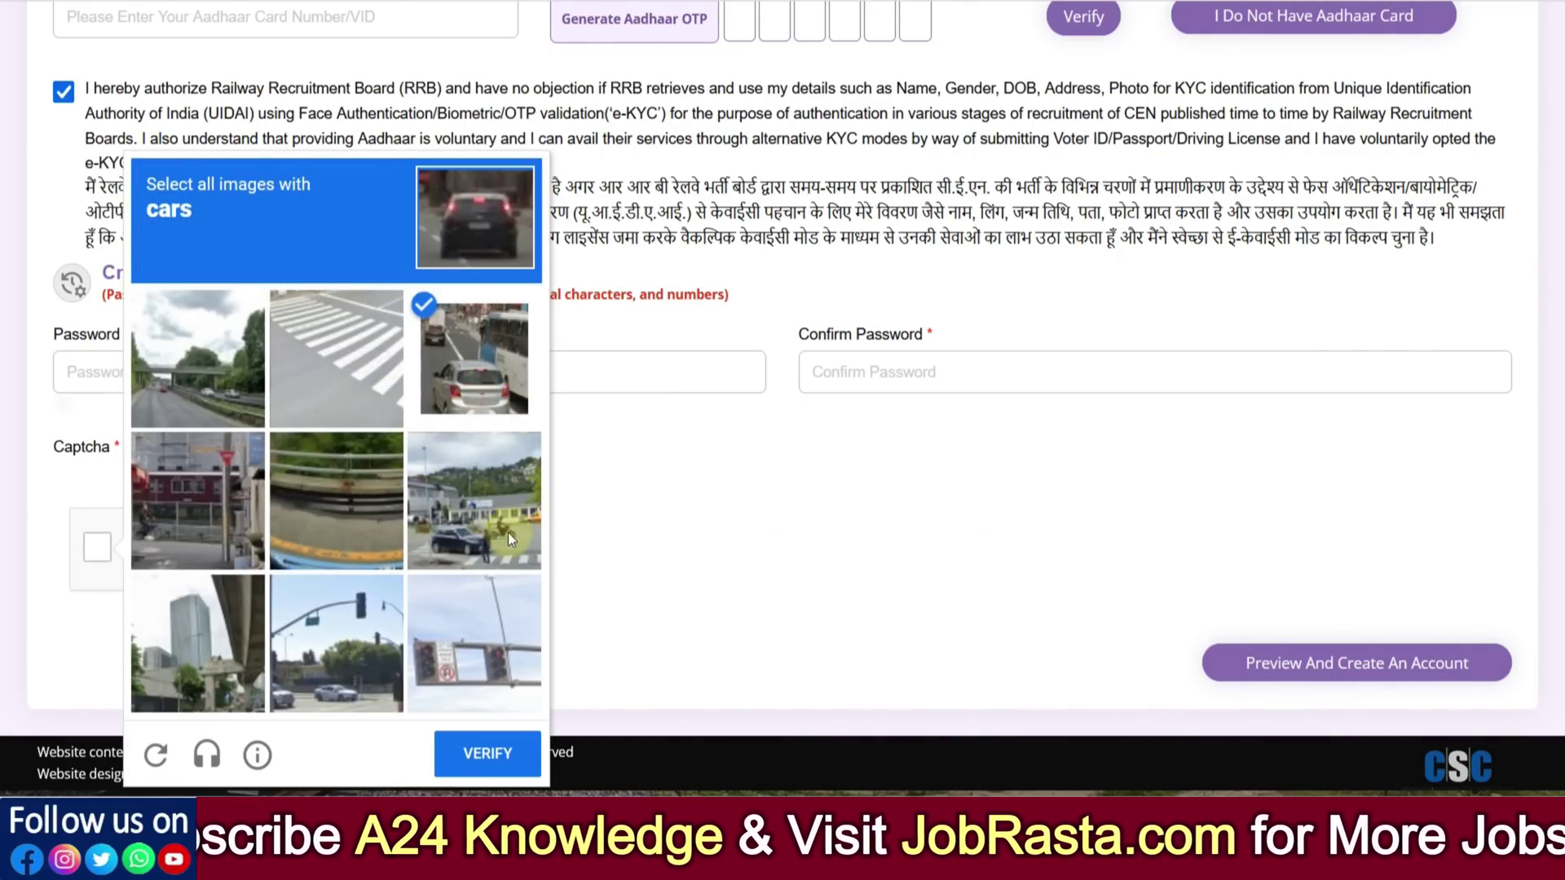
left_click(479, 529)
left_click(344, 676)
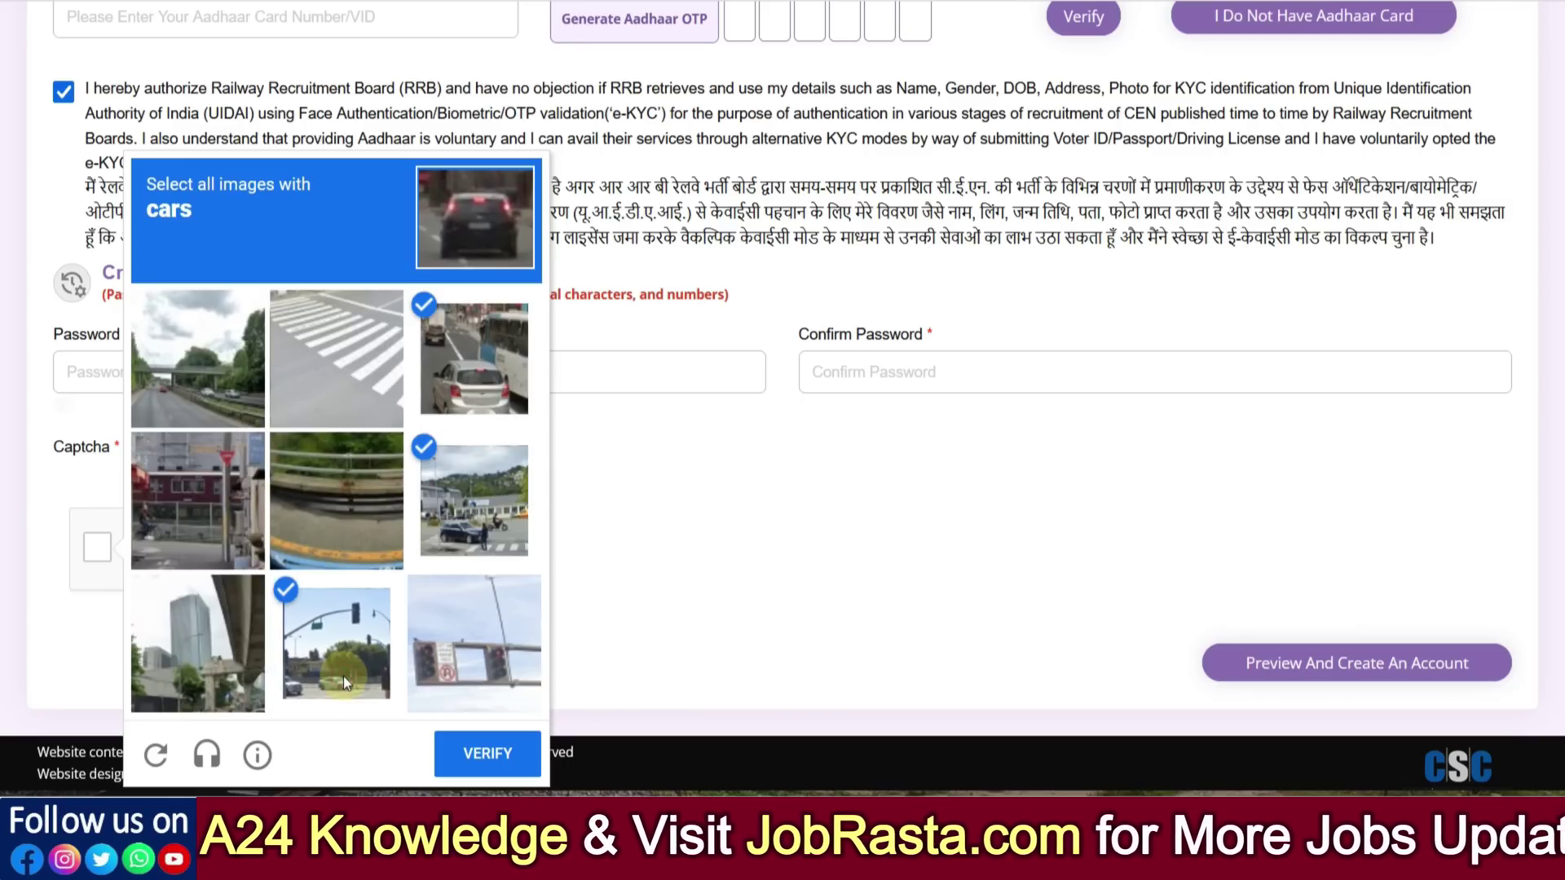
left_click(196, 409)
left_click(486, 754)
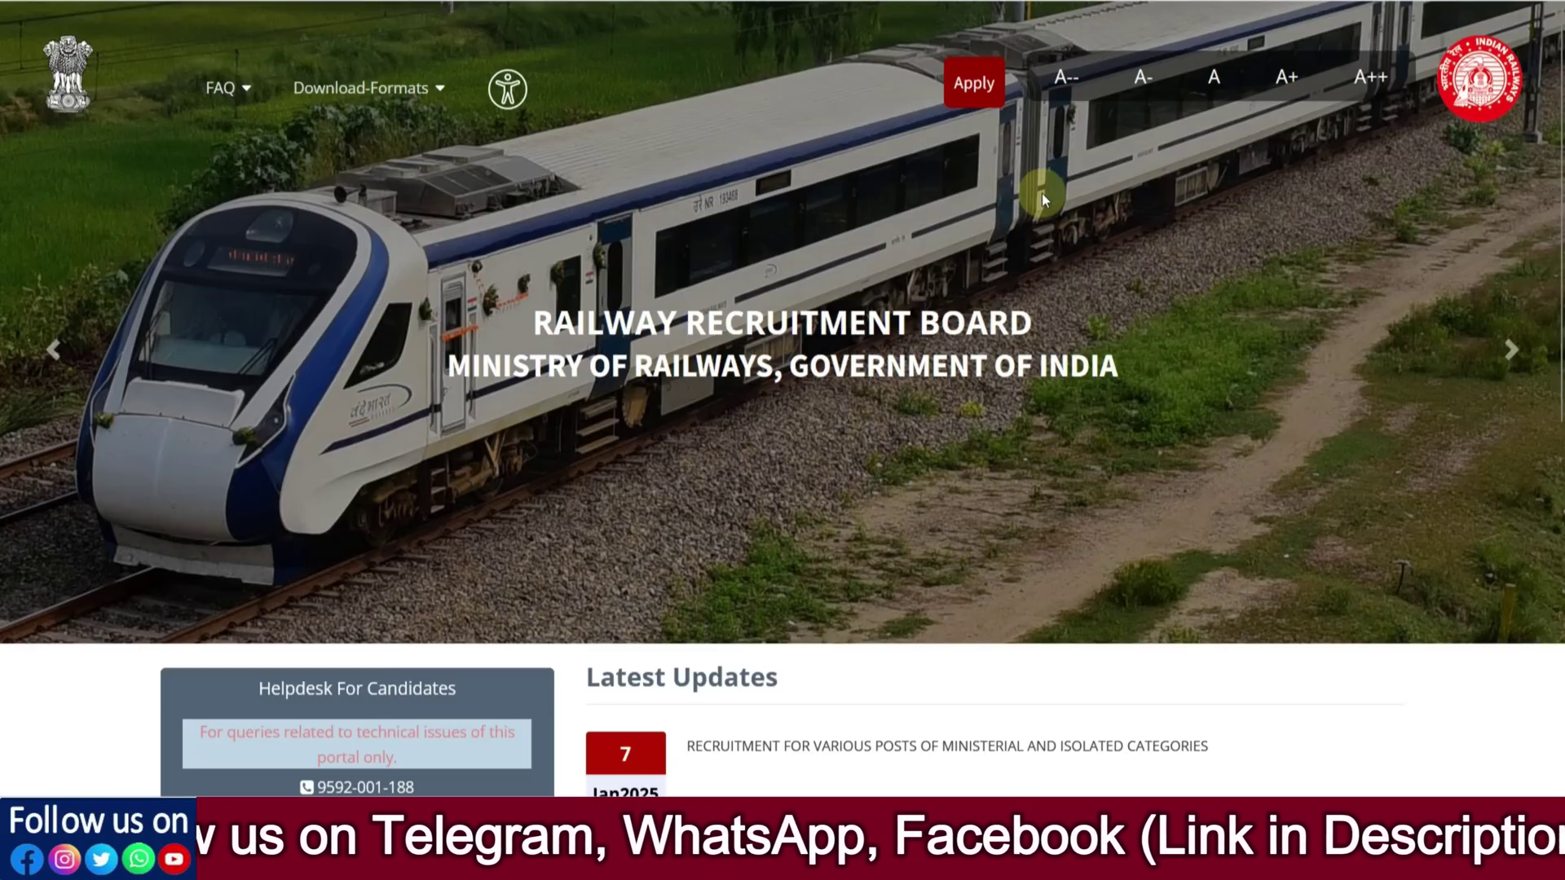
Go to Apply > Already Have An Account? and pass the reCAPTCHA by picking four stairs squares
left_click(984, 97)
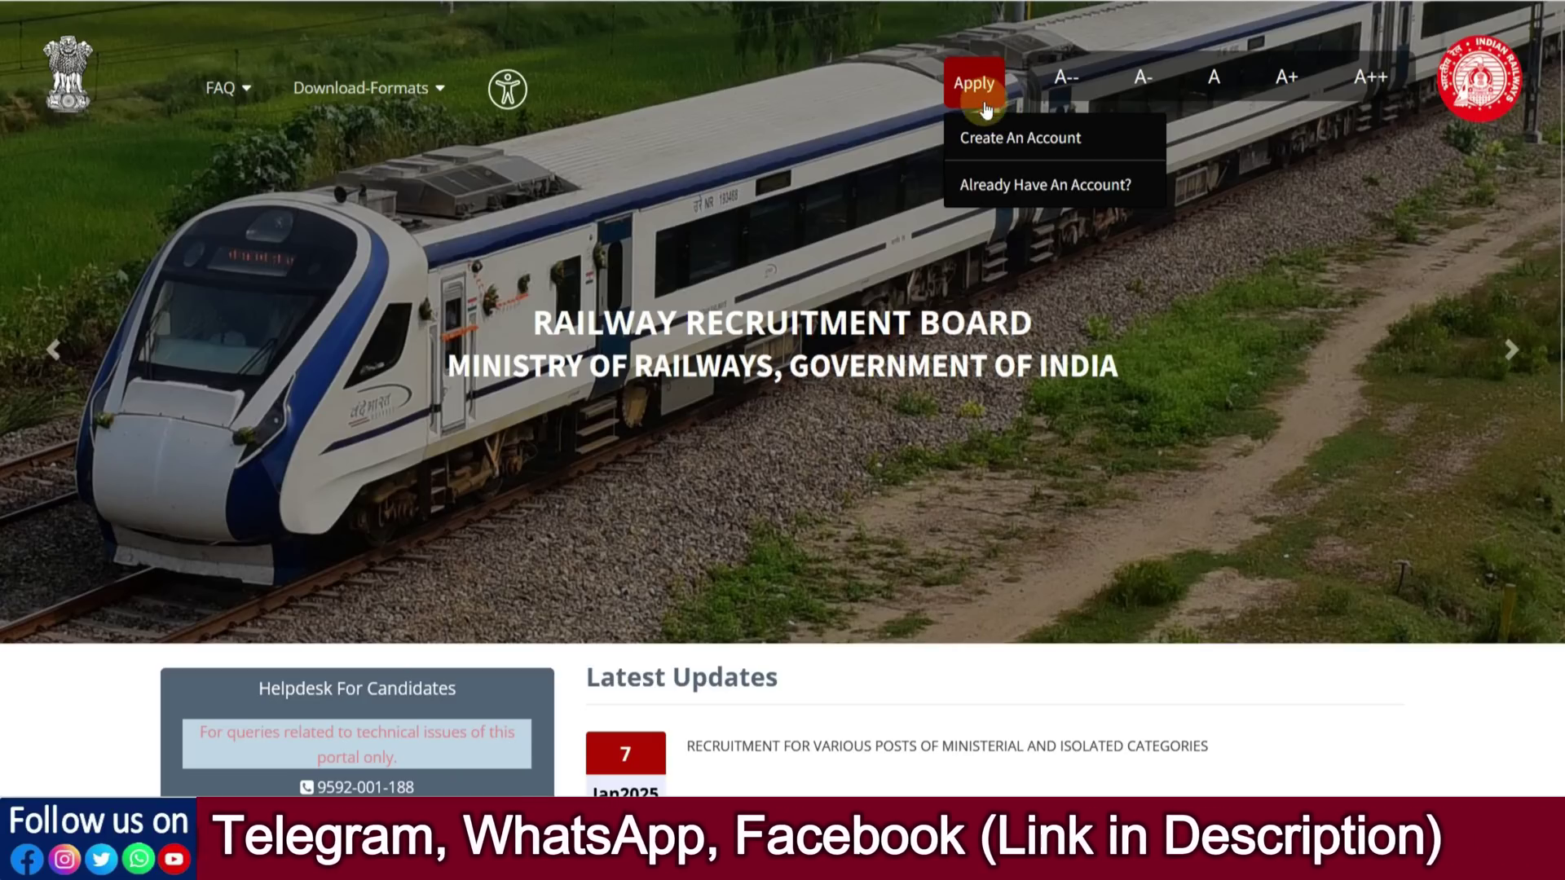
left_click(1020, 199)
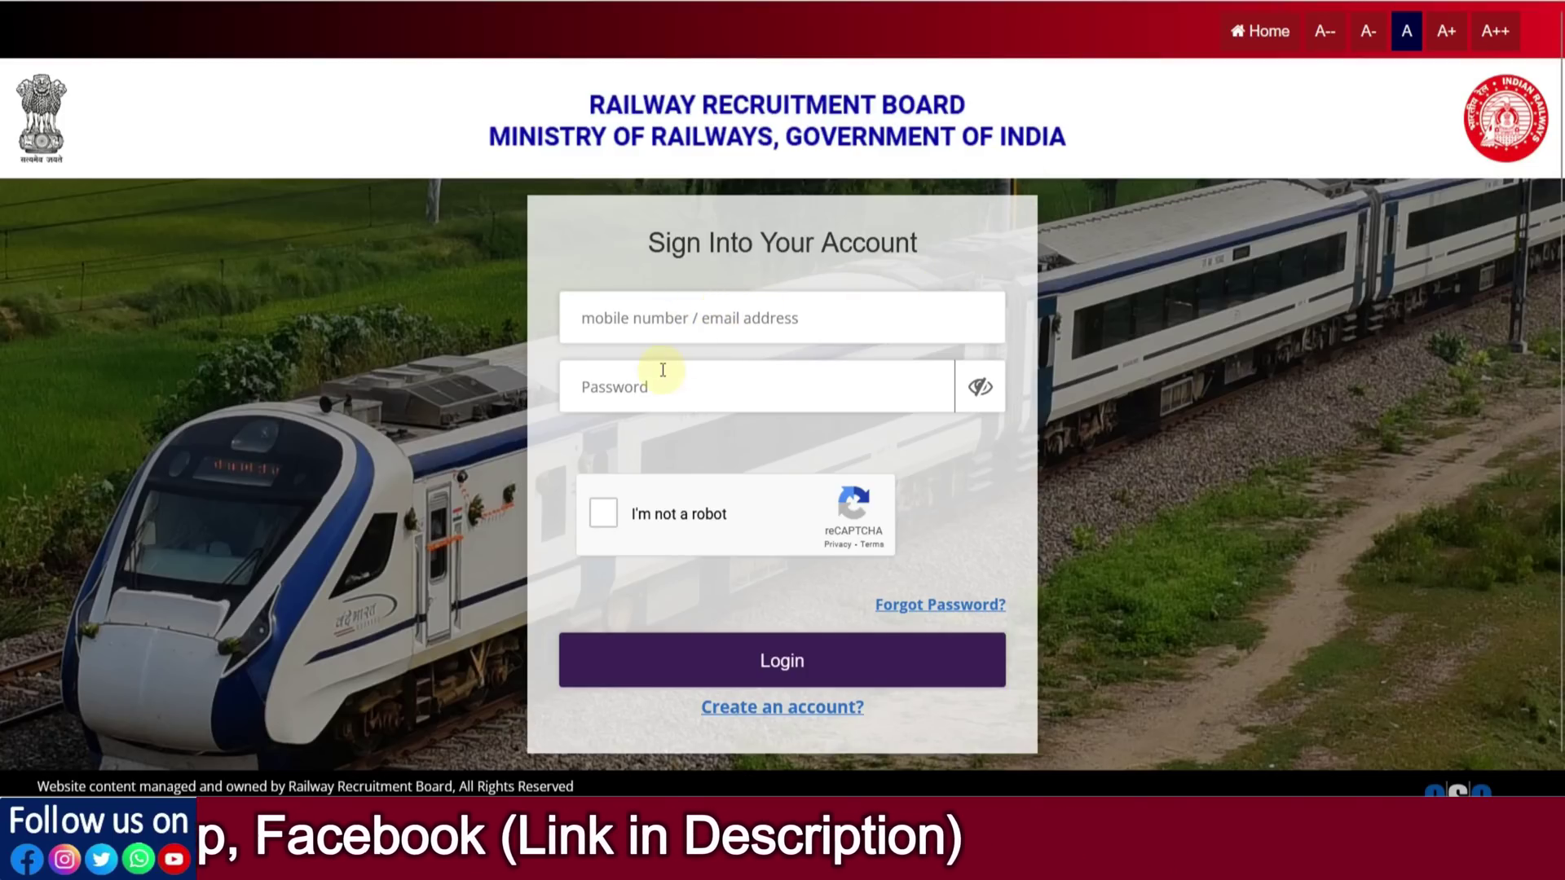
left_click(606, 514)
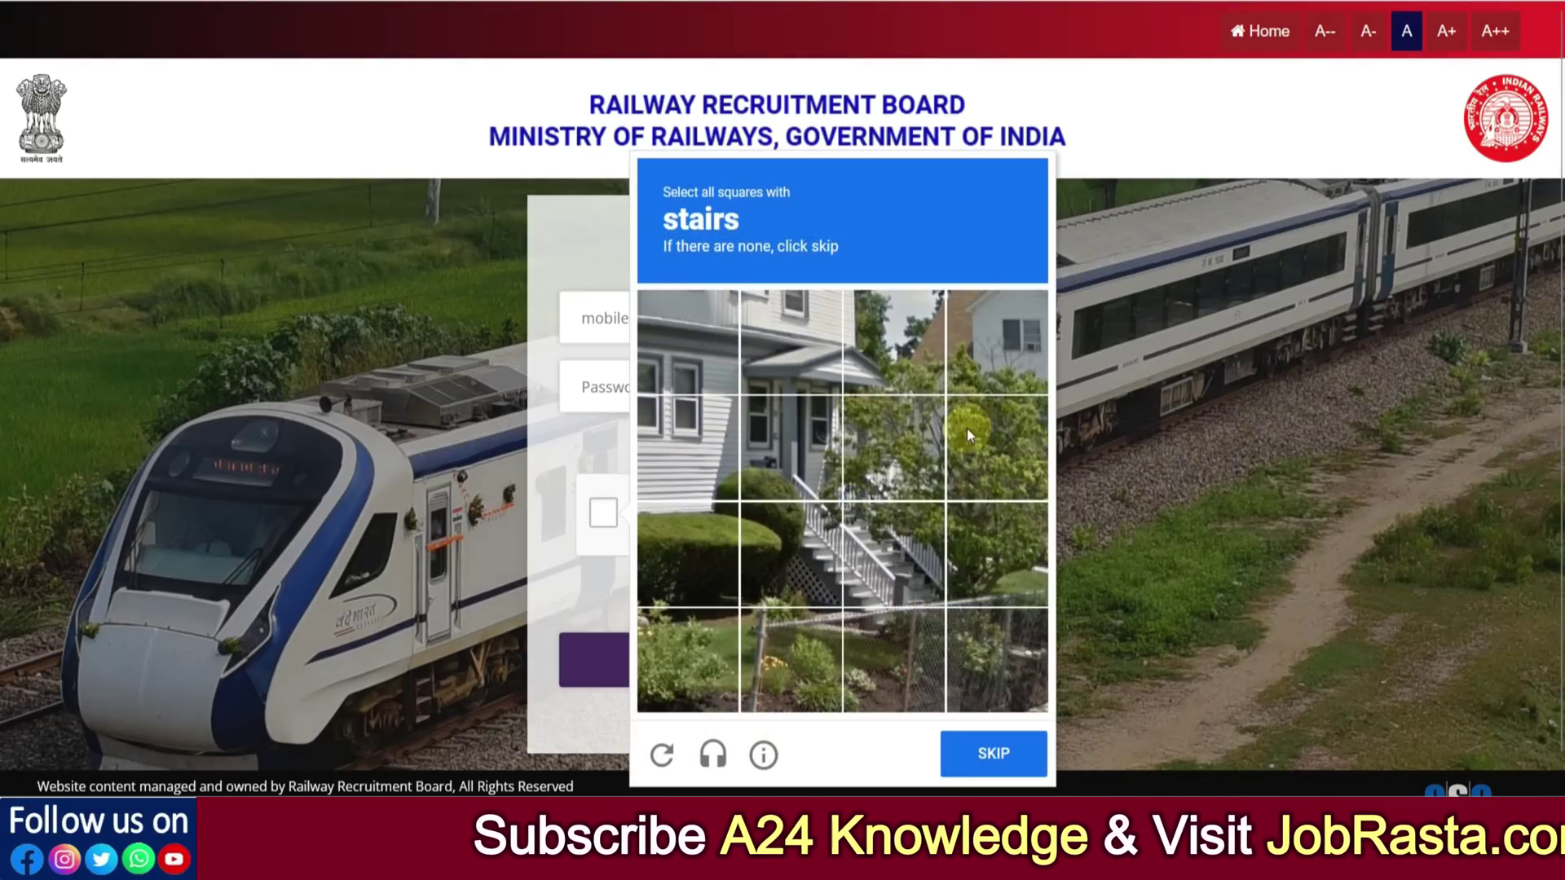
left_click(827, 547)
left_click(811, 461)
left_click(887, 469)
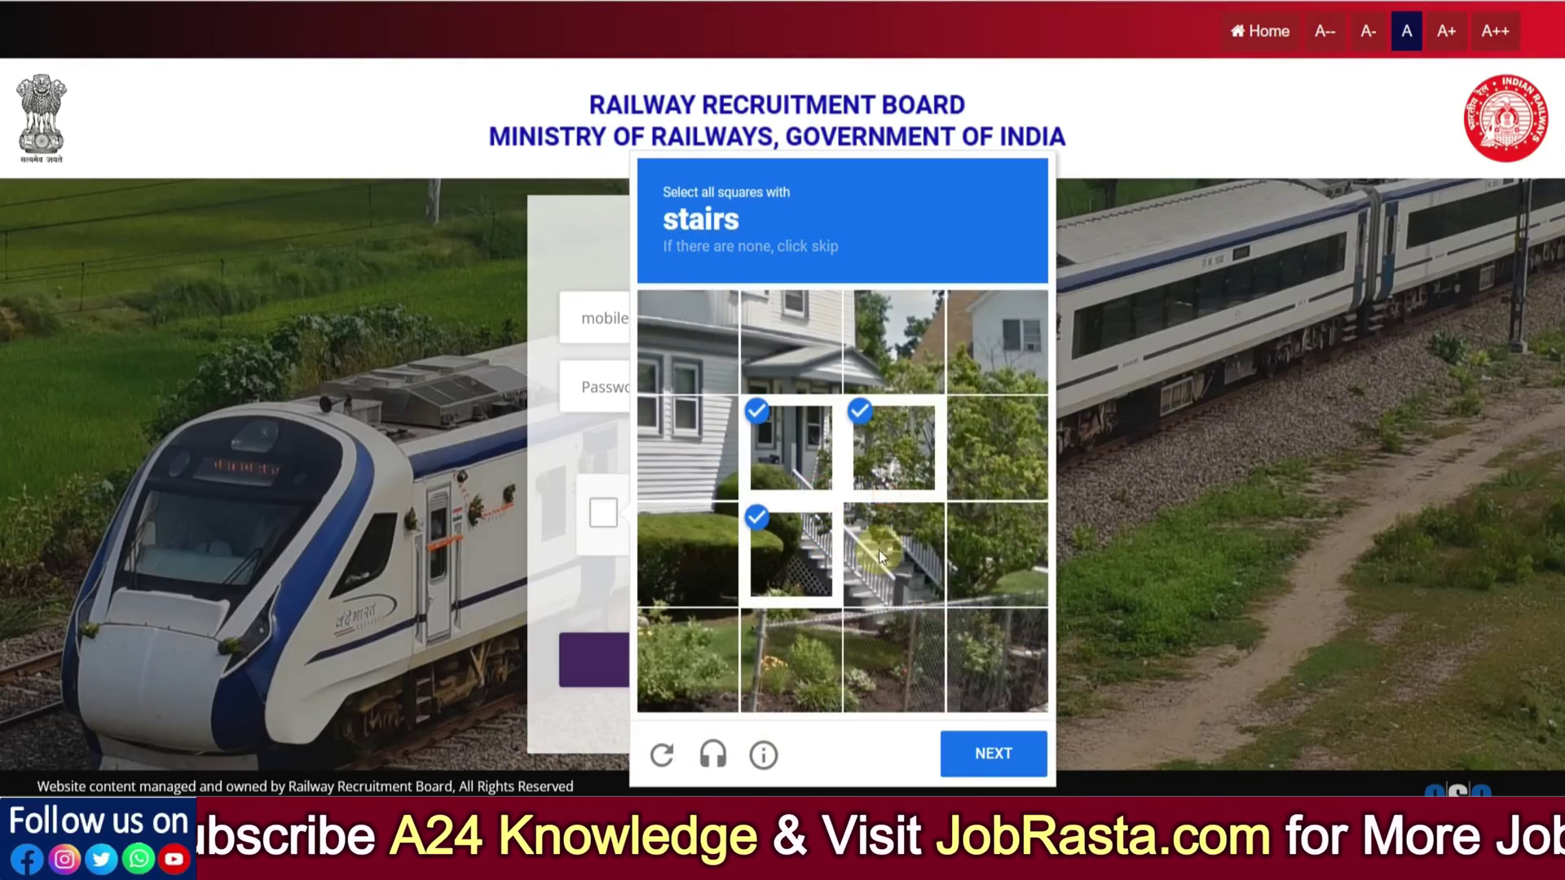
left_click(880, 551)
left_click(974, 745)
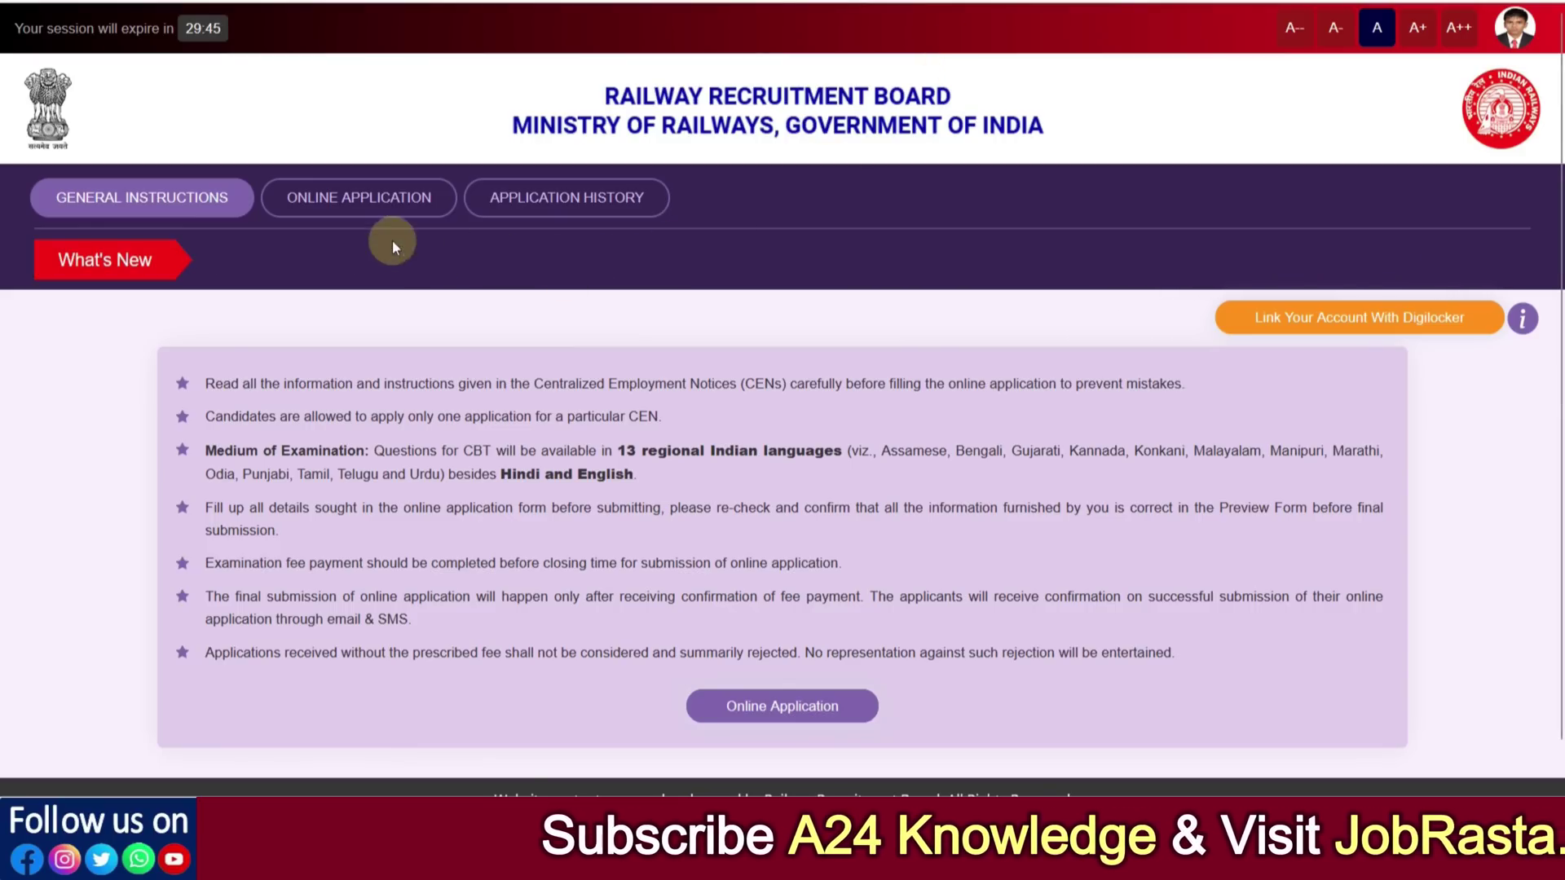
In Online Application, keep RRB Secunderabad for CEN 08/2024 and declare not debarred by any RRB/RRC
left_click(349, 210)
scroll(560, 402, "down", 3)
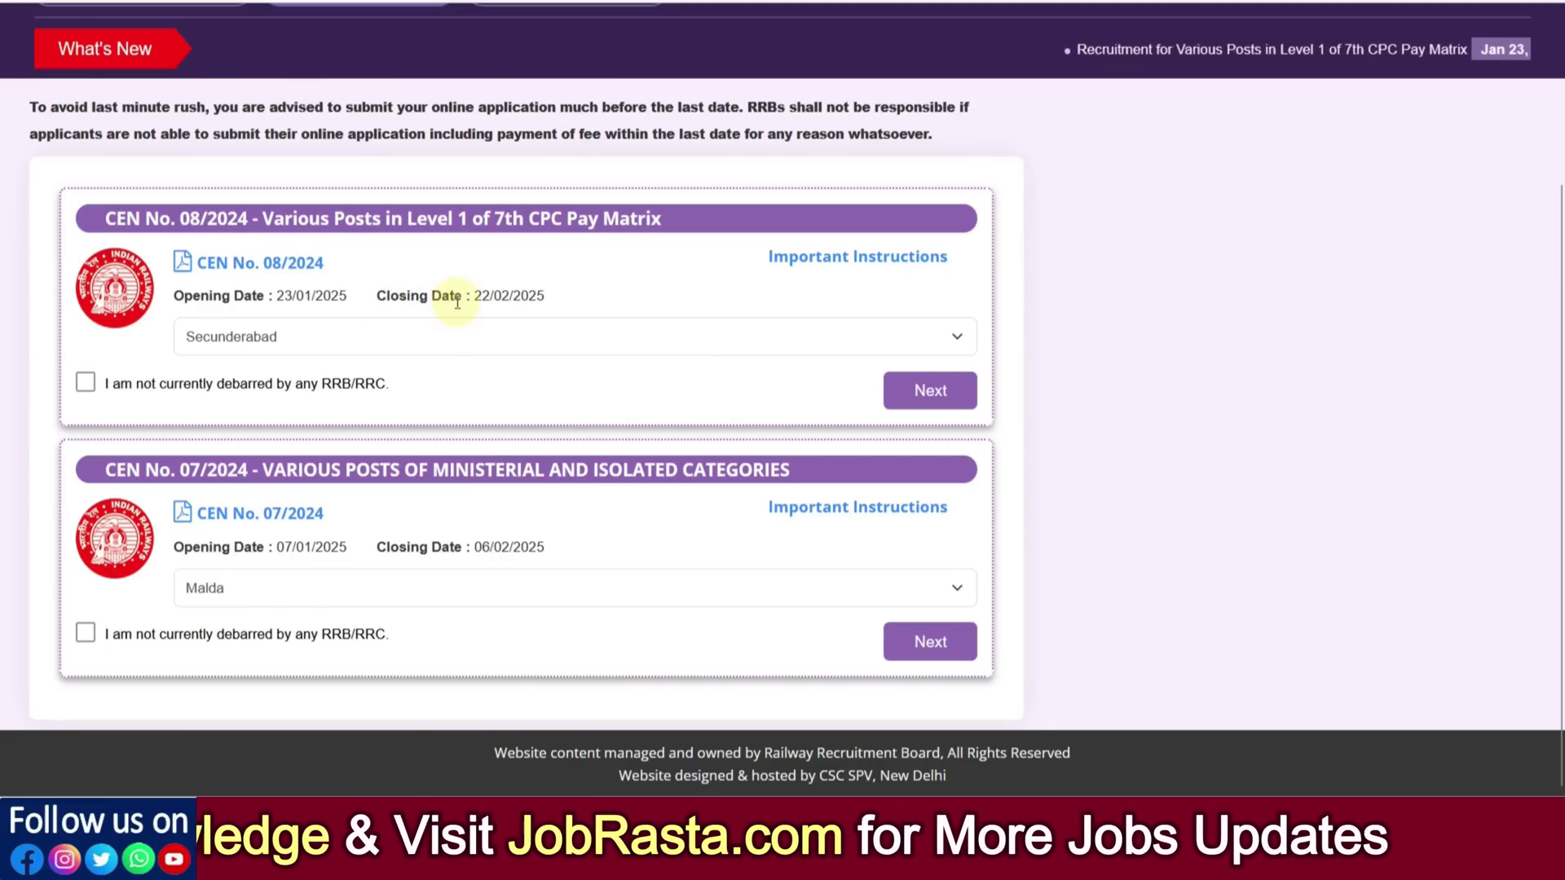
left_click(392, 333)
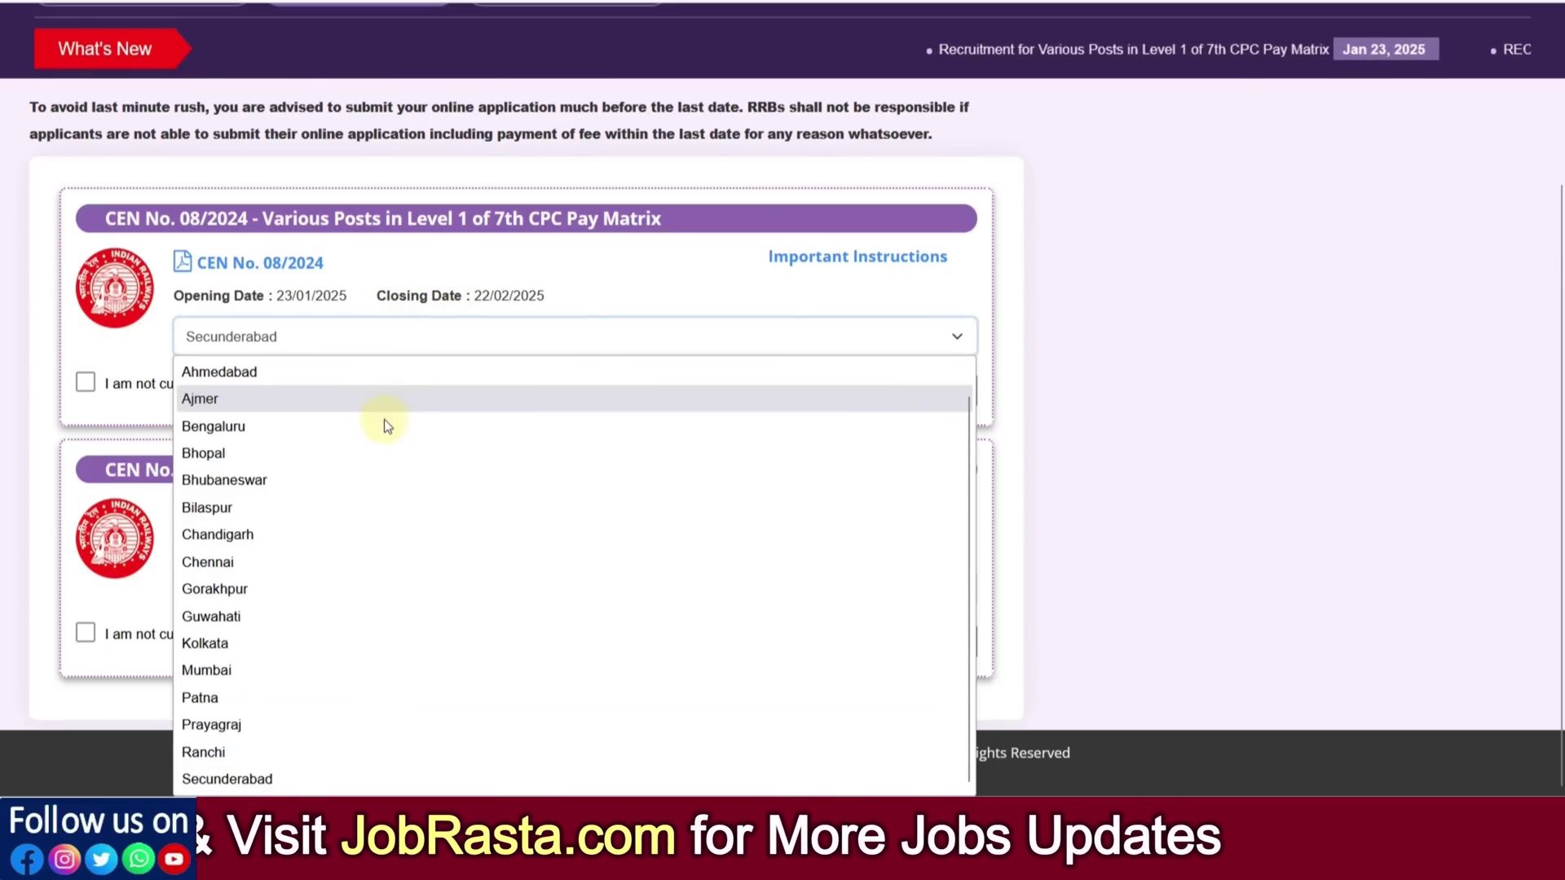
scroll(384, 631, "up", 1)
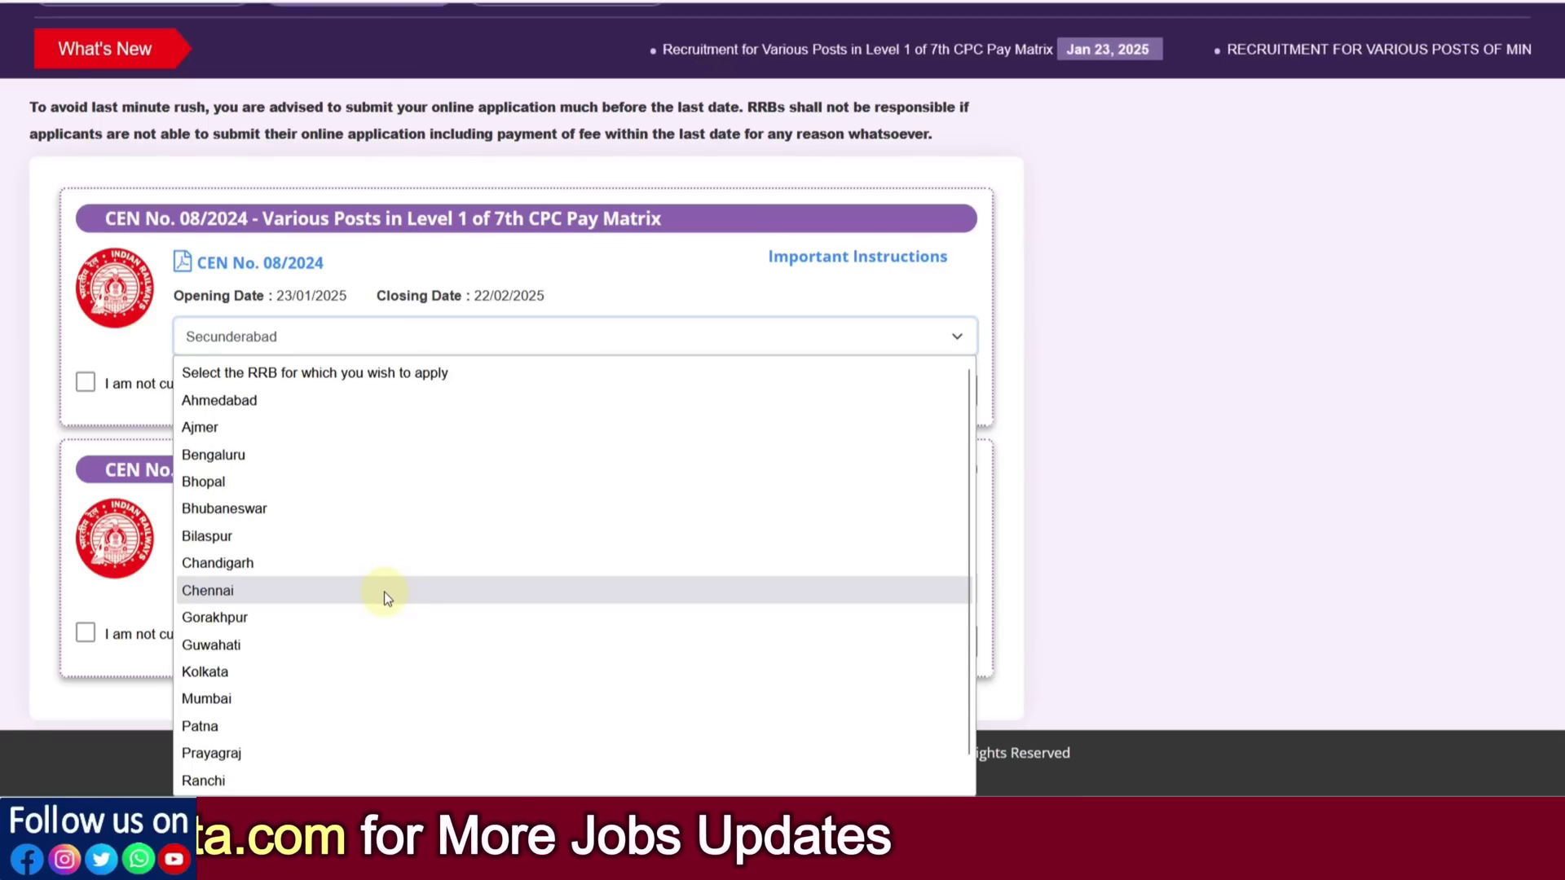
left_click(144, 351)
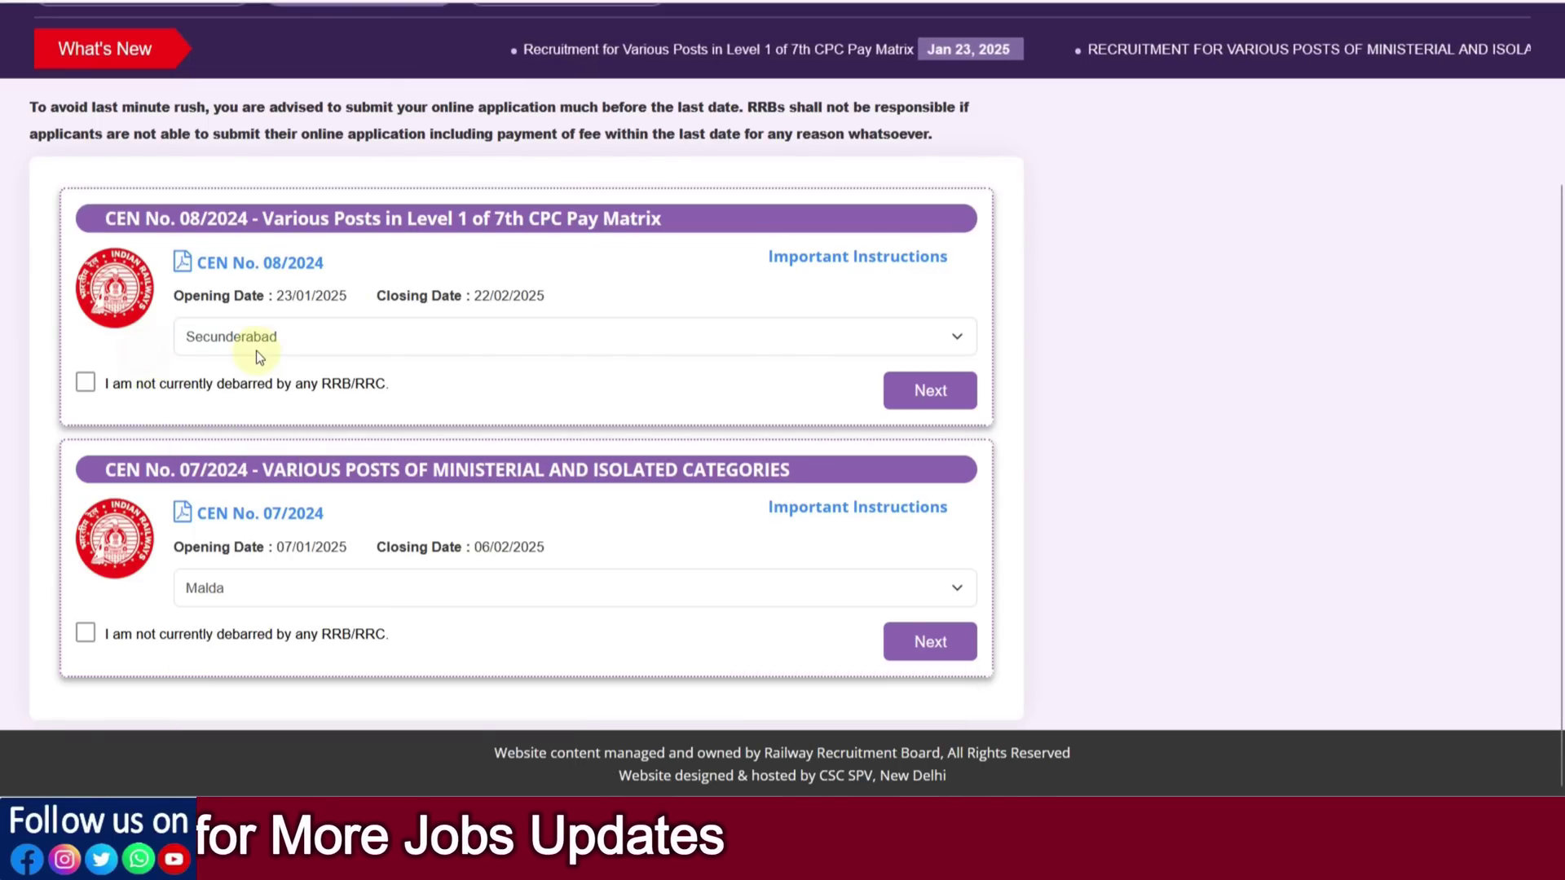
left_click(86, 382)
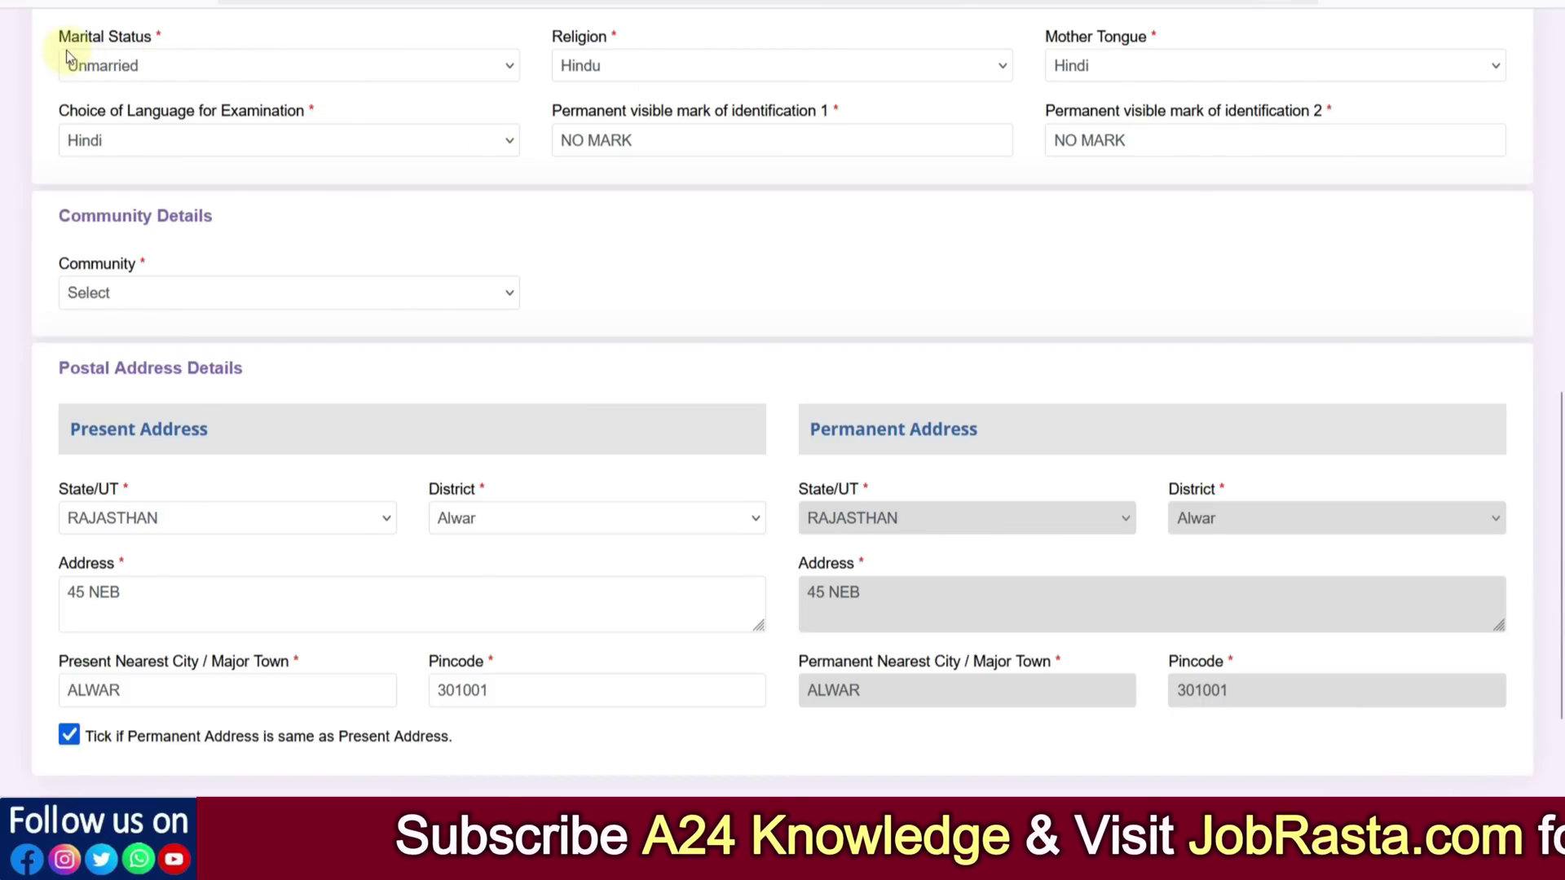
left_click(117, 62)
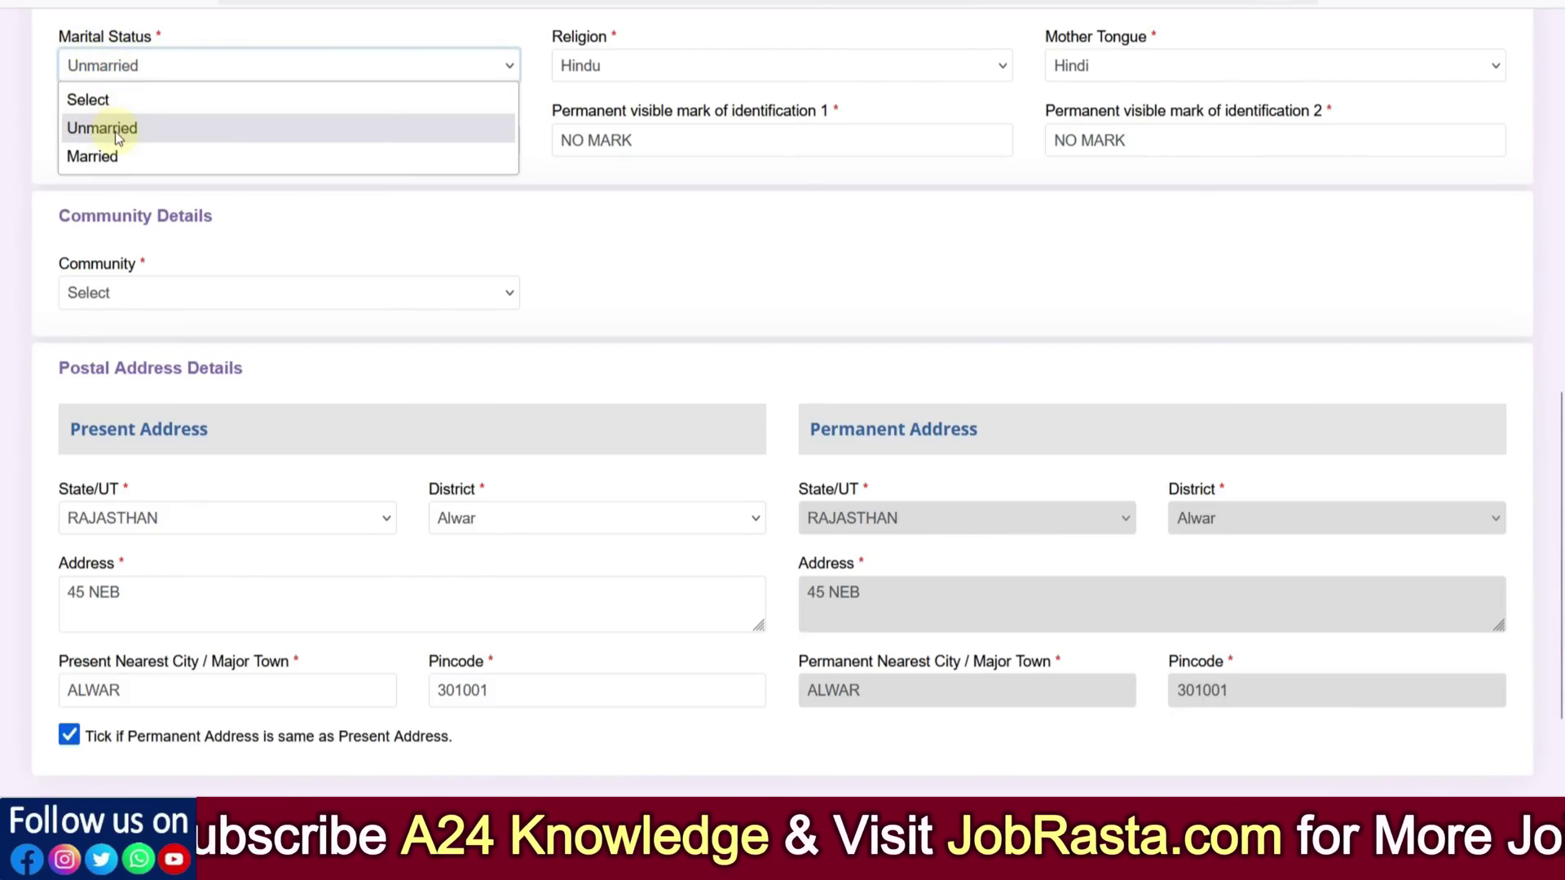
left_click(421, 240)
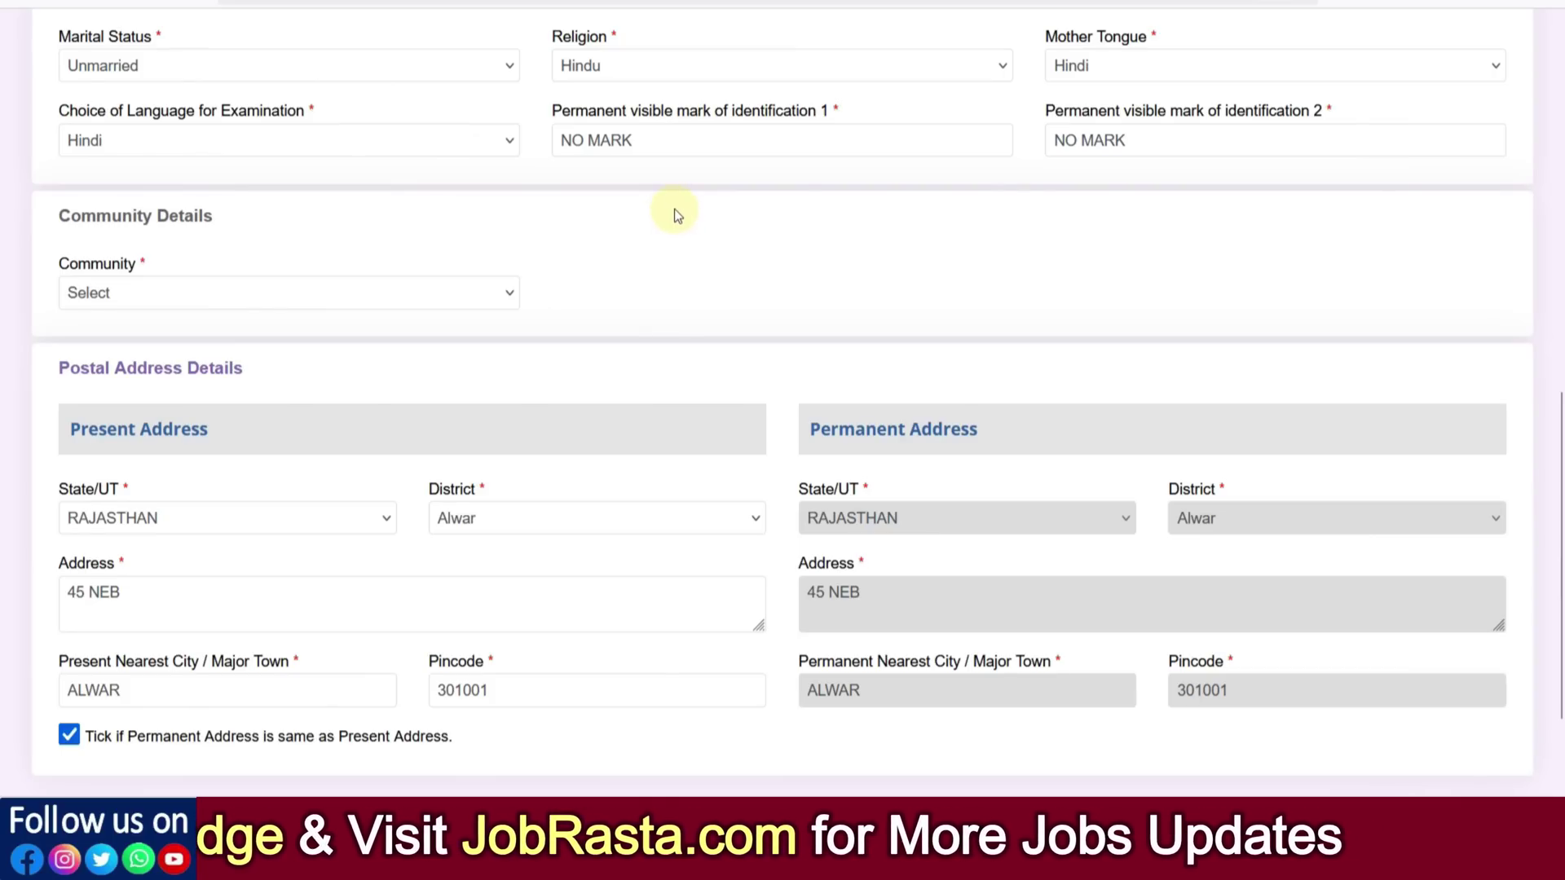
left_click(642, 75)
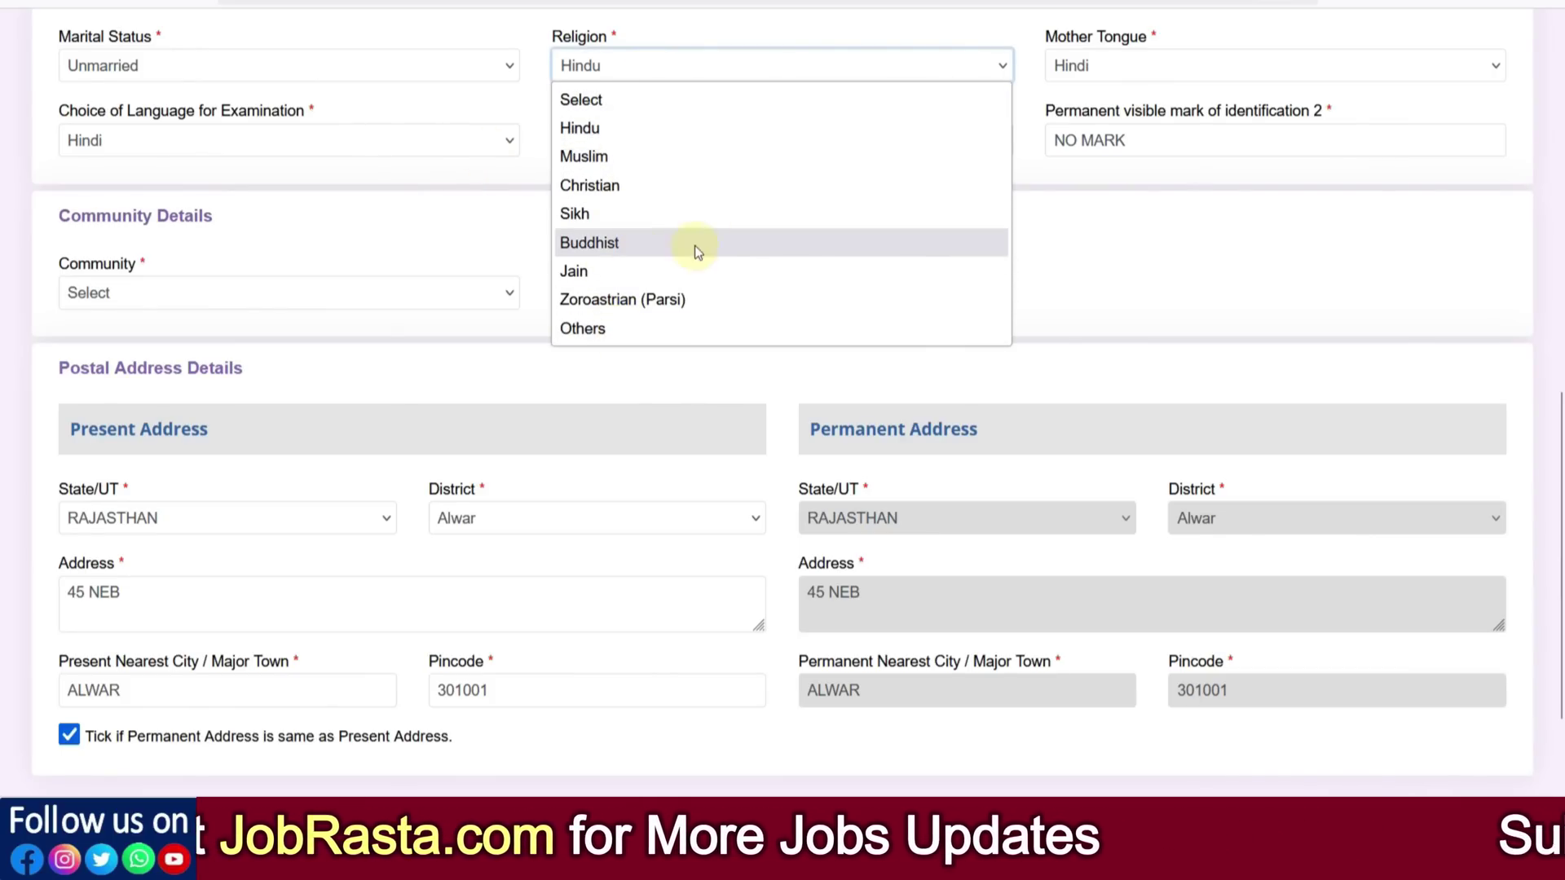
left_click(1121, 70)
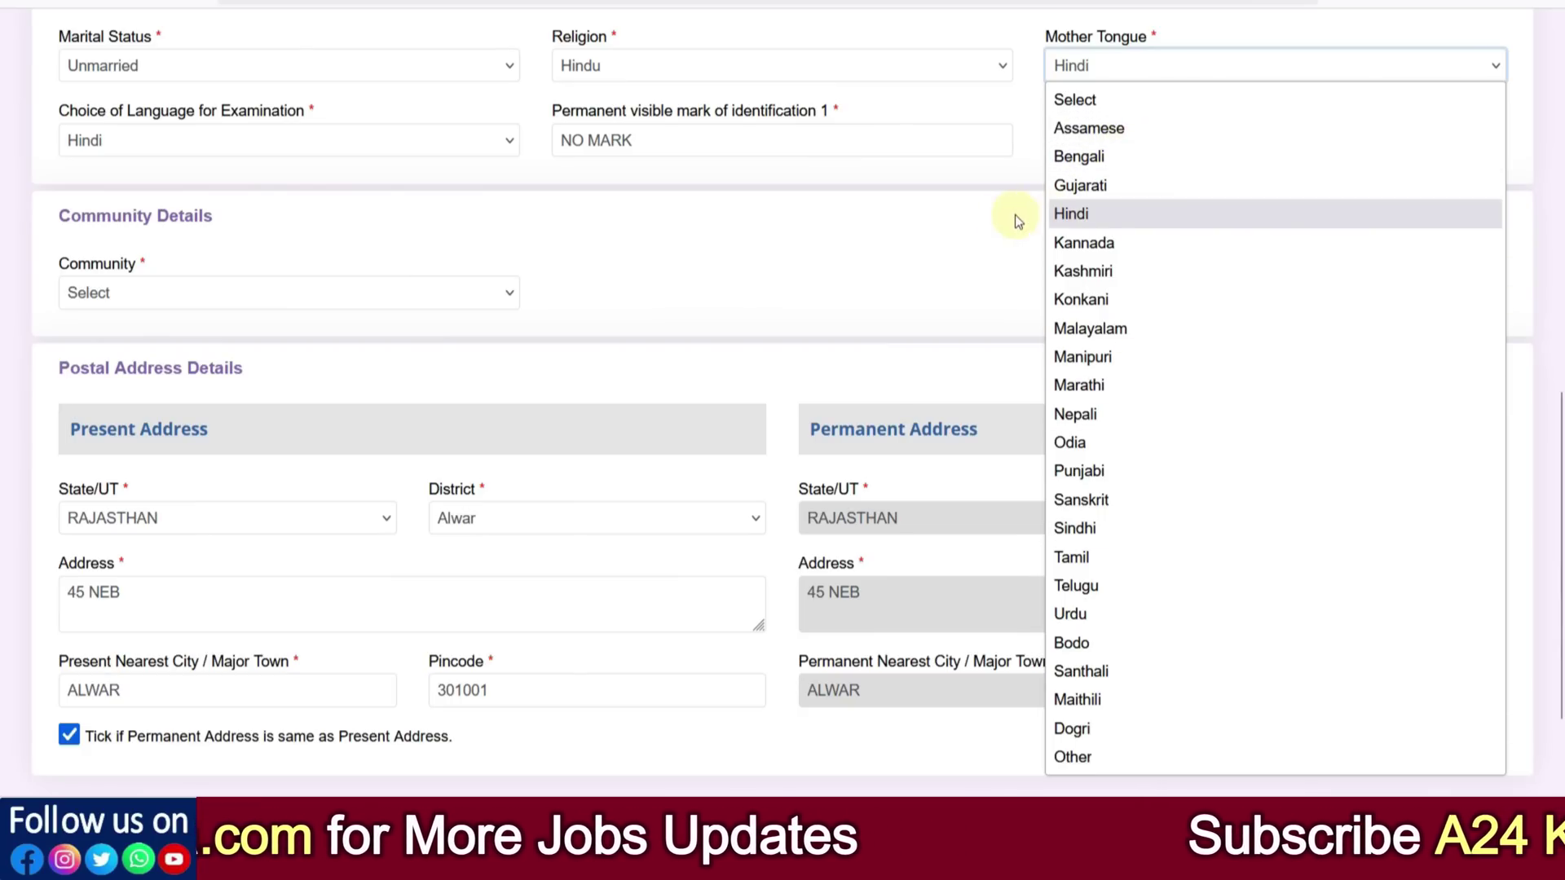
left_click(932, 227)
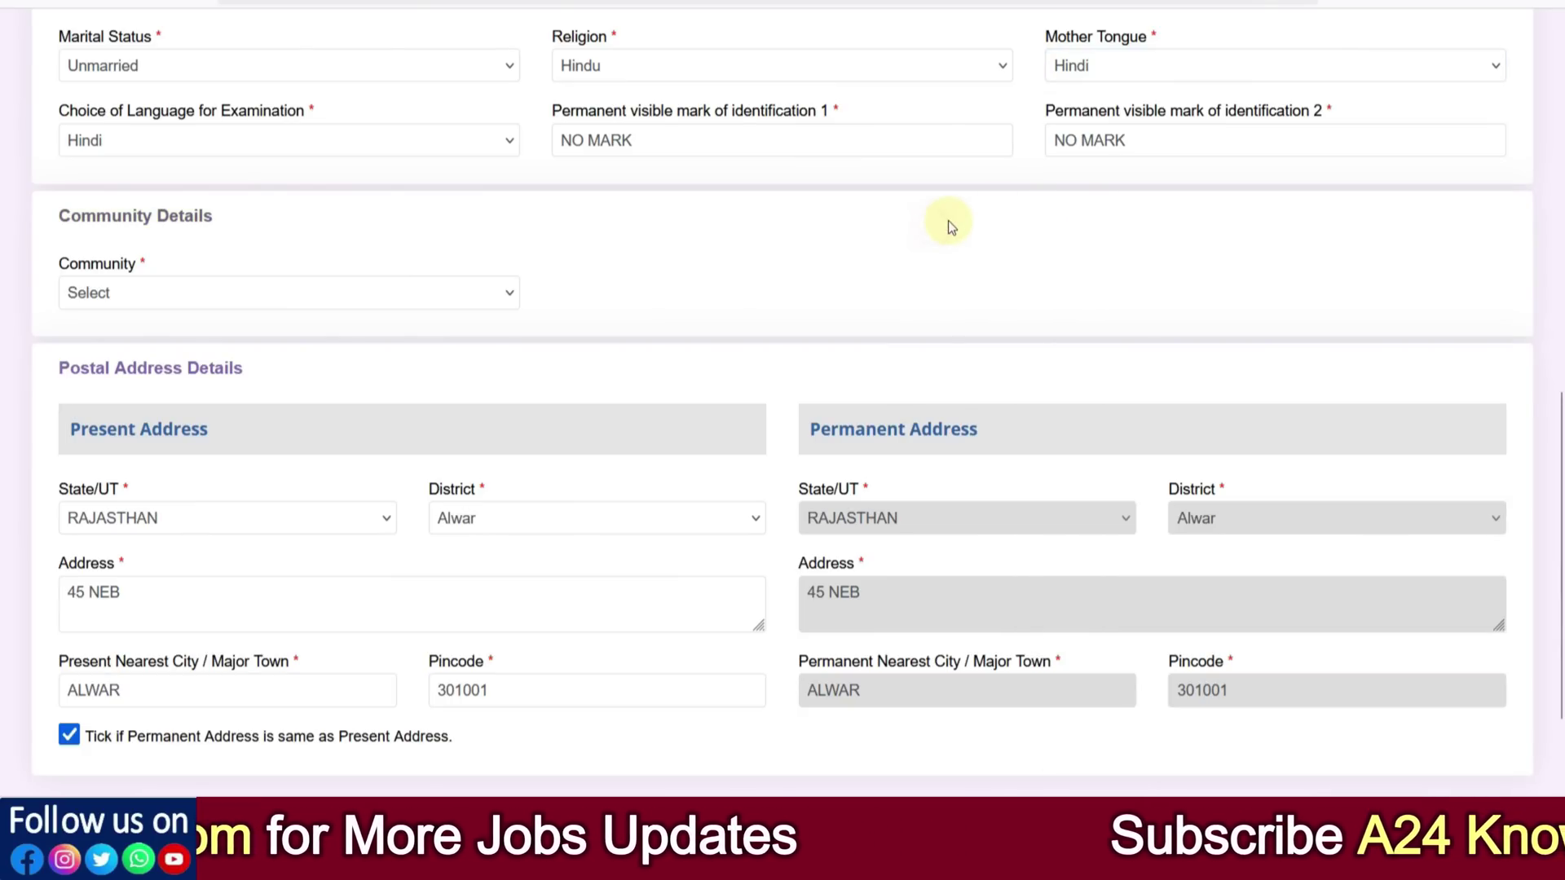
left_click(149, 144)
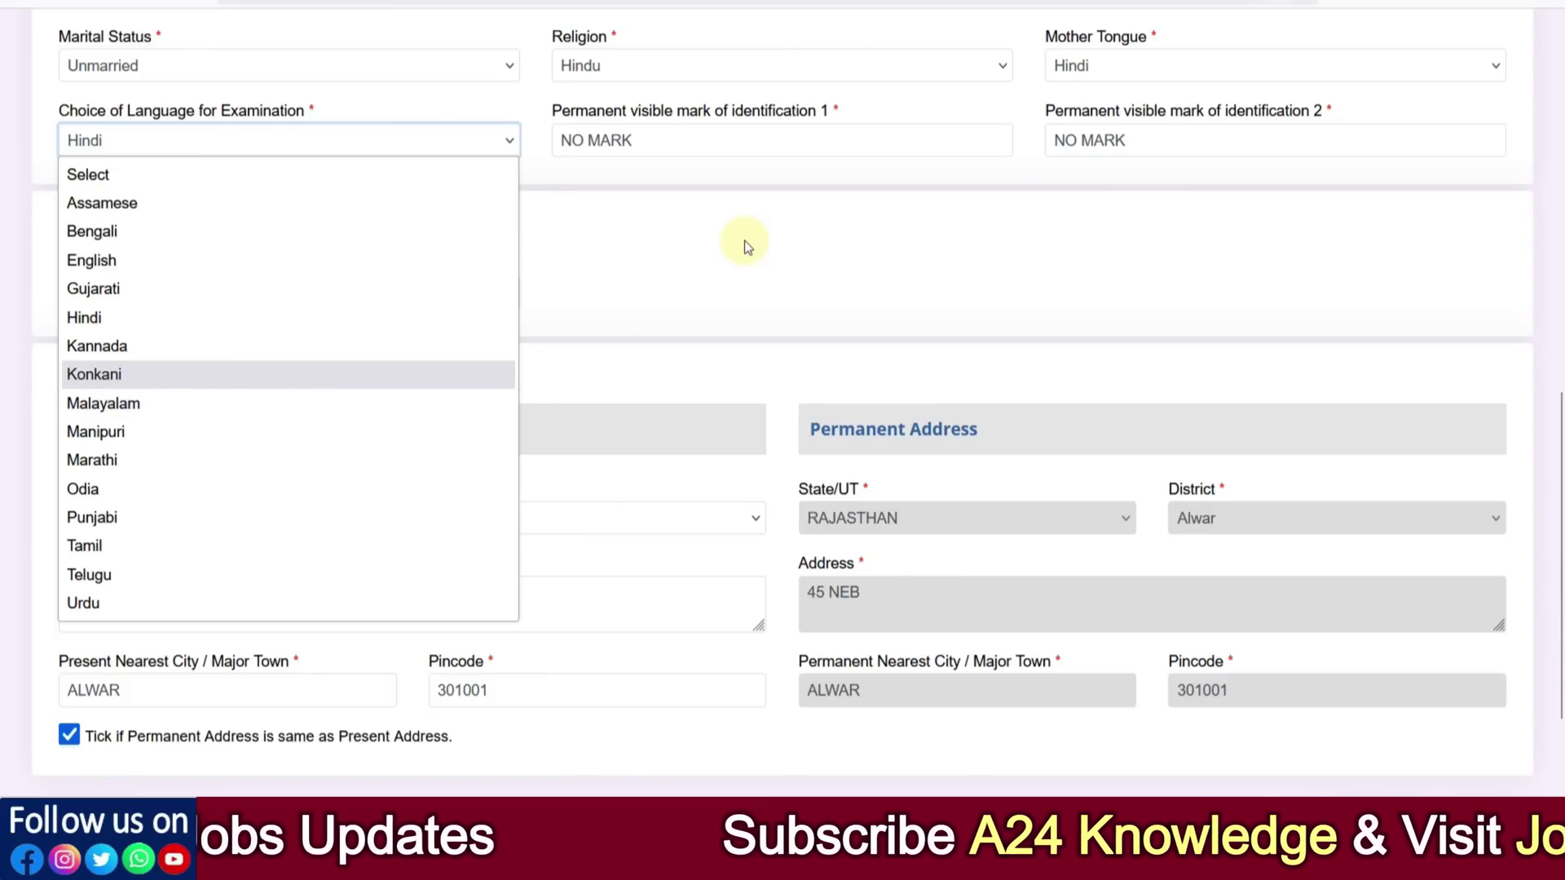
left_click(714, 238)
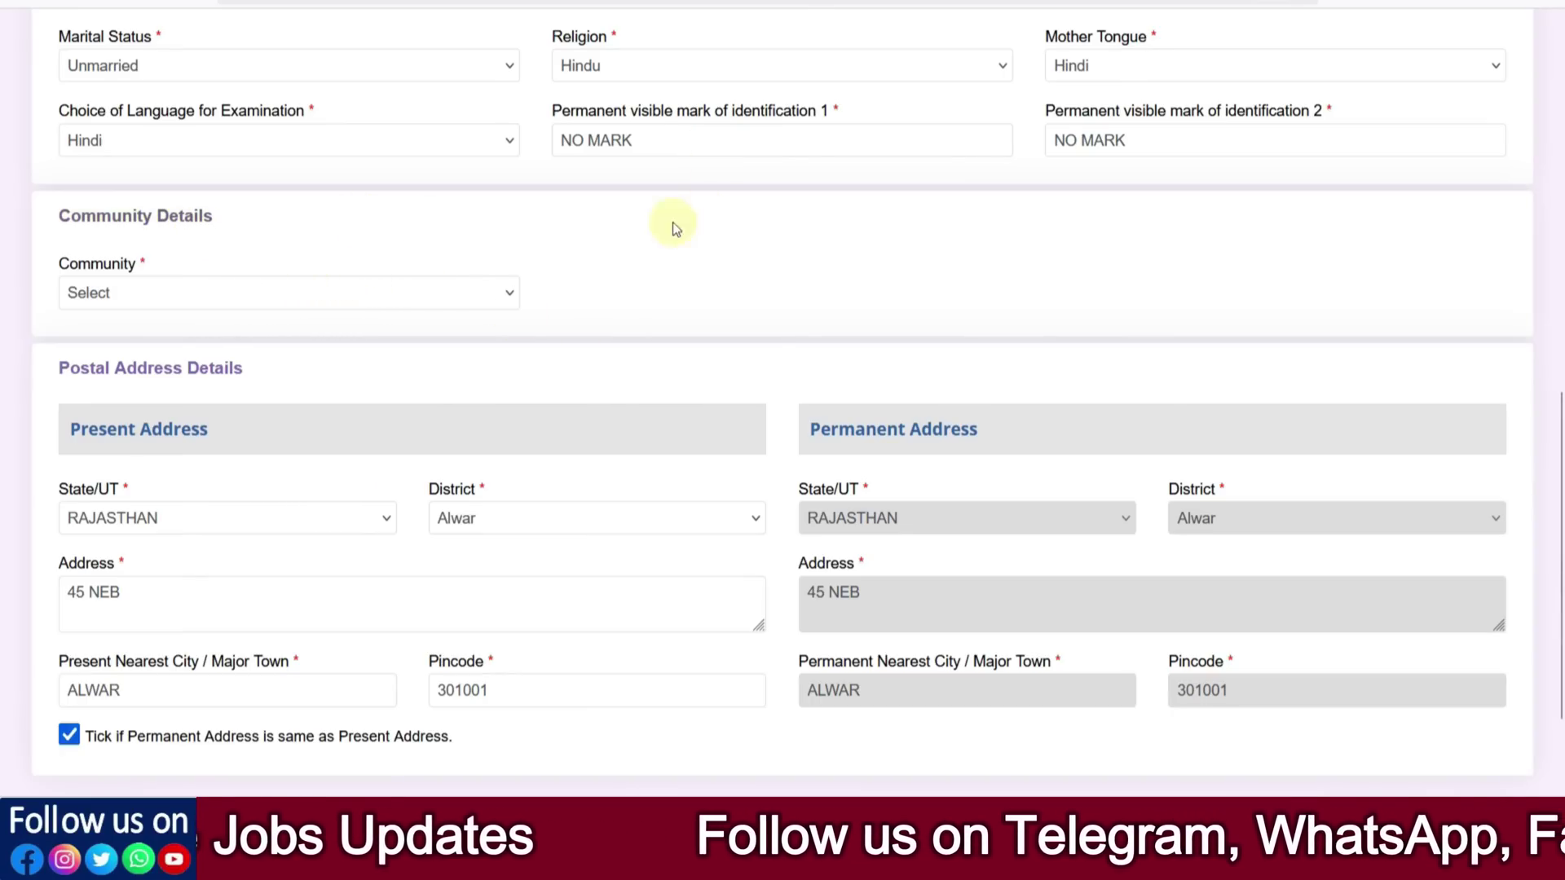
left_click(277, 287)
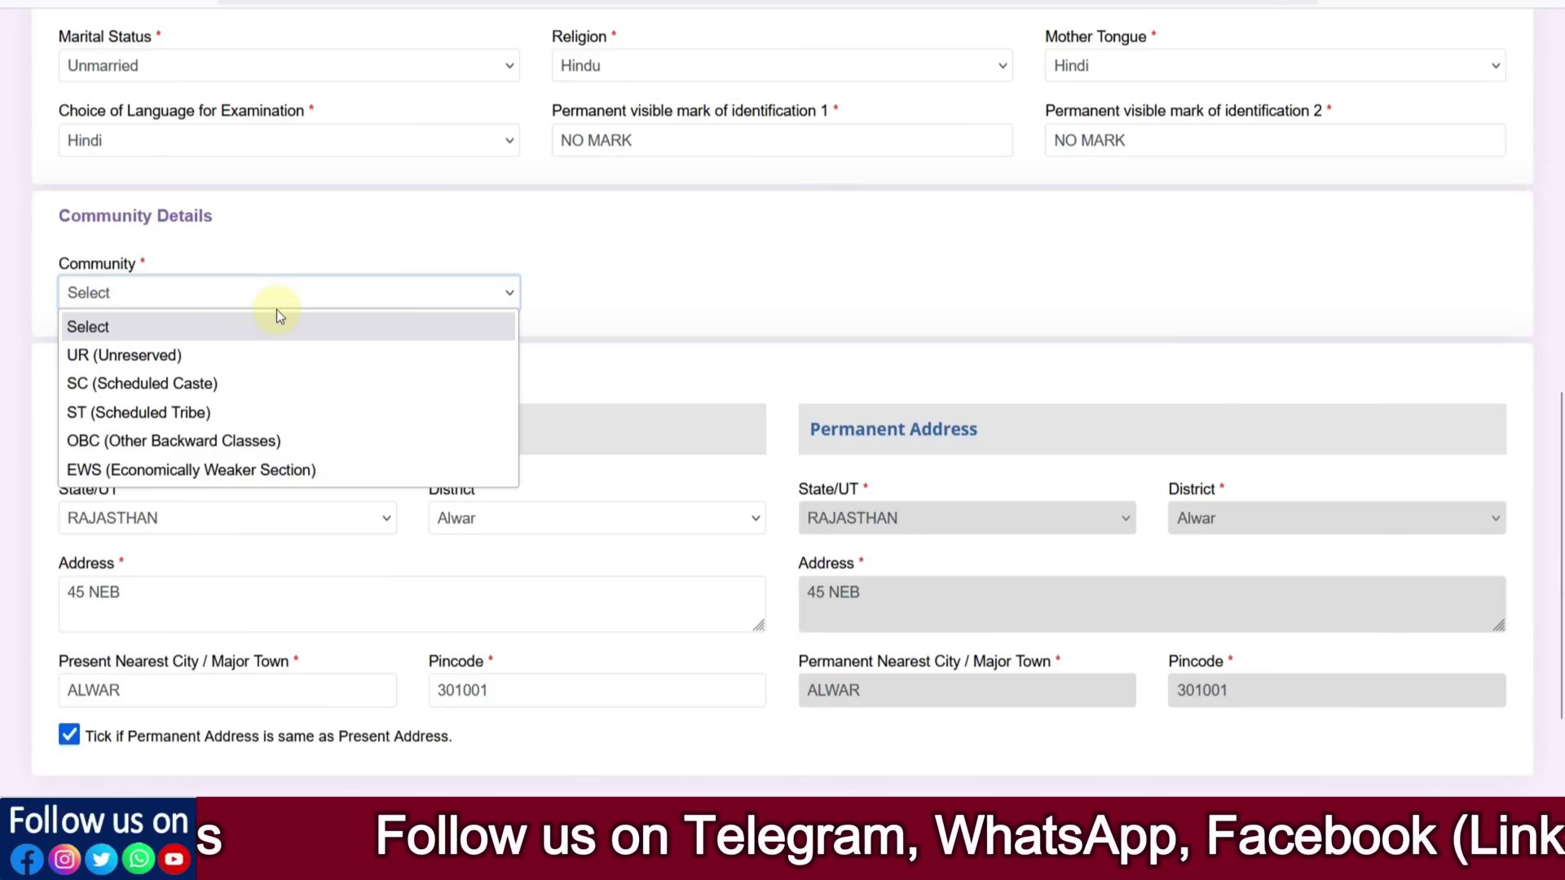
Change Community from UR to SC (Scheduled Caste) and agree to the reservation eligibility notice
left_click(186, 352)
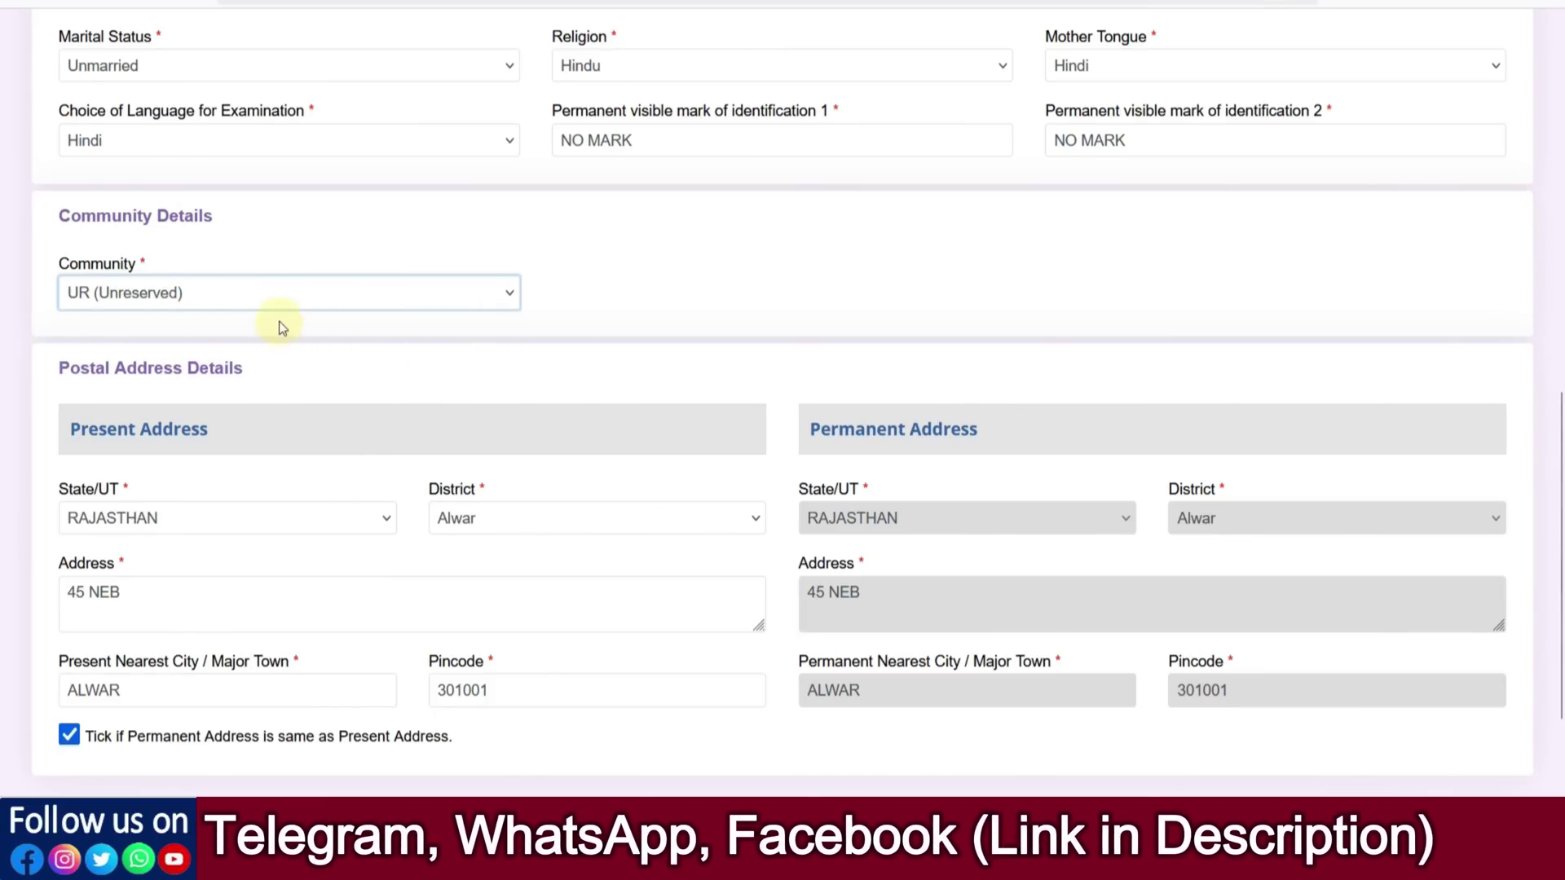
left_click(227, 298)
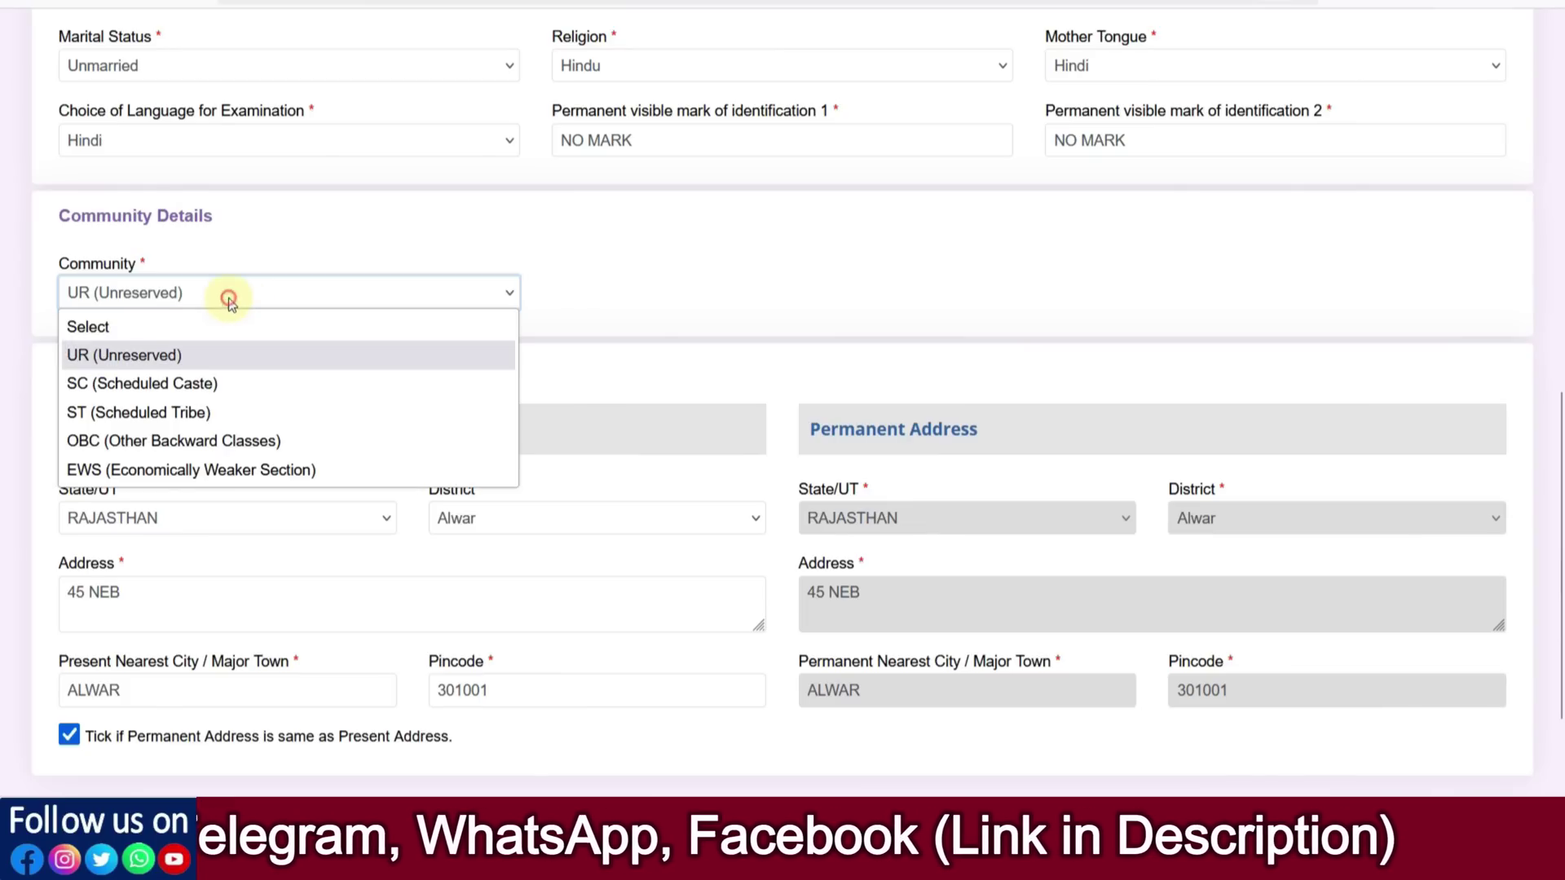
left_click(124, 384)
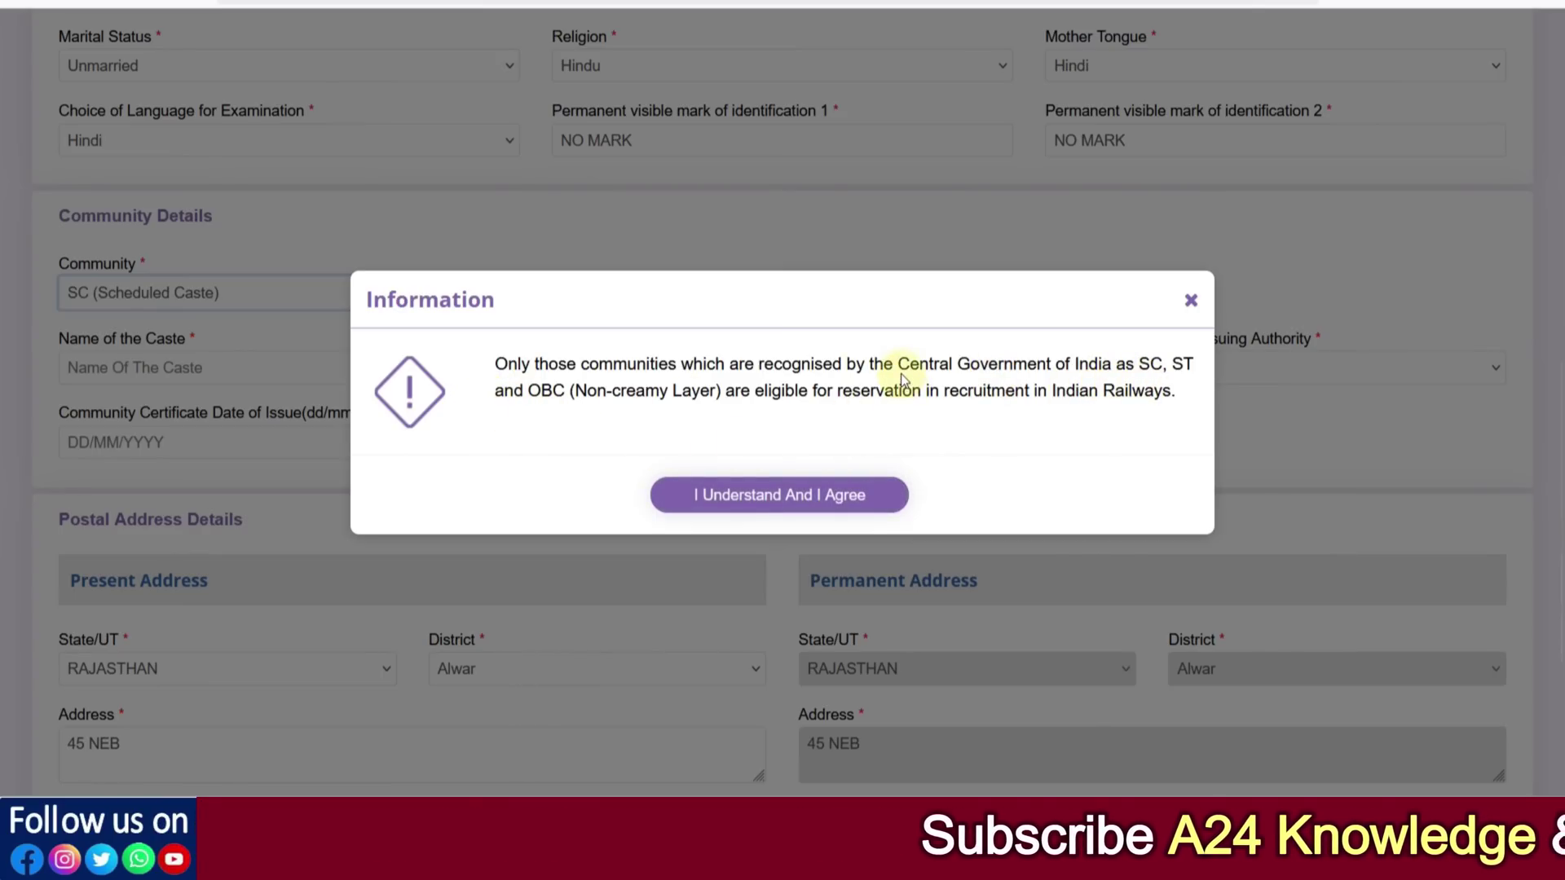
left_click_drag(898, 364, 1105, 367)
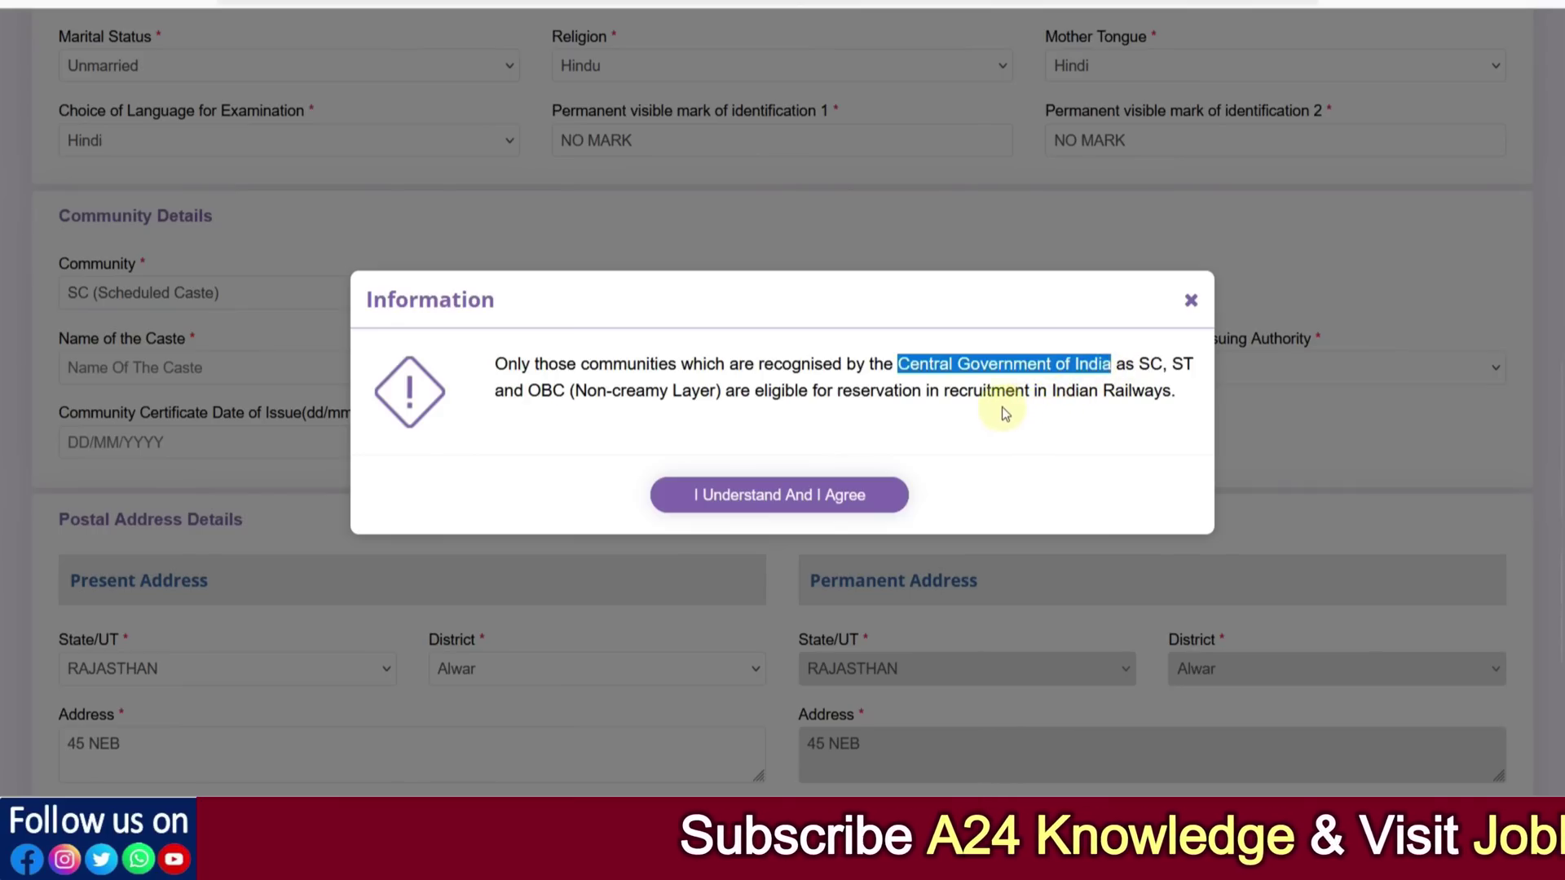
left_click(956, 389)
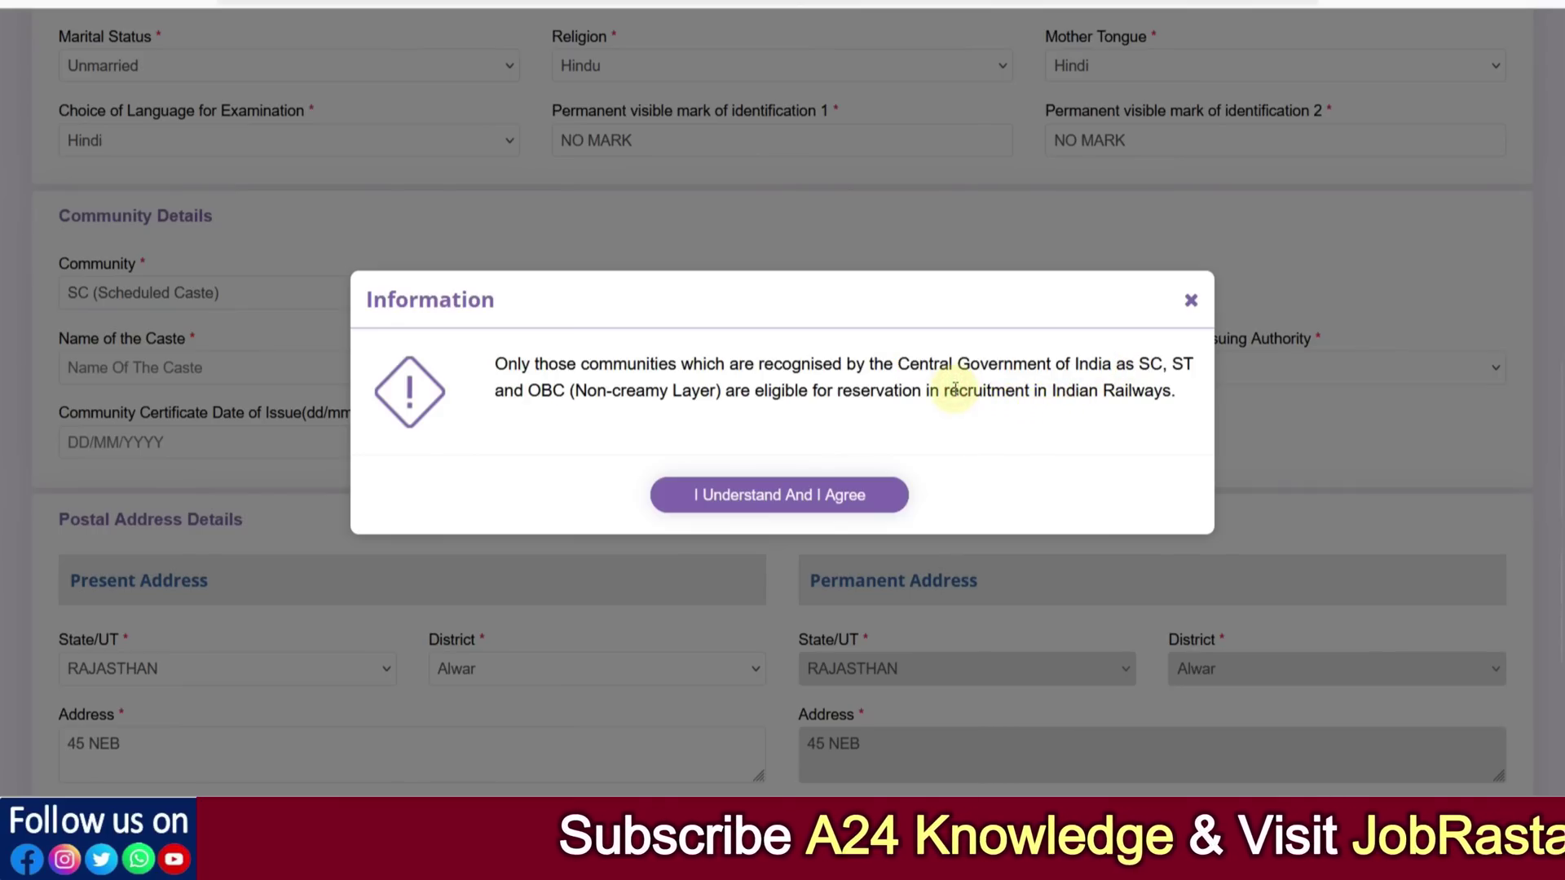
left_click(797, 503)
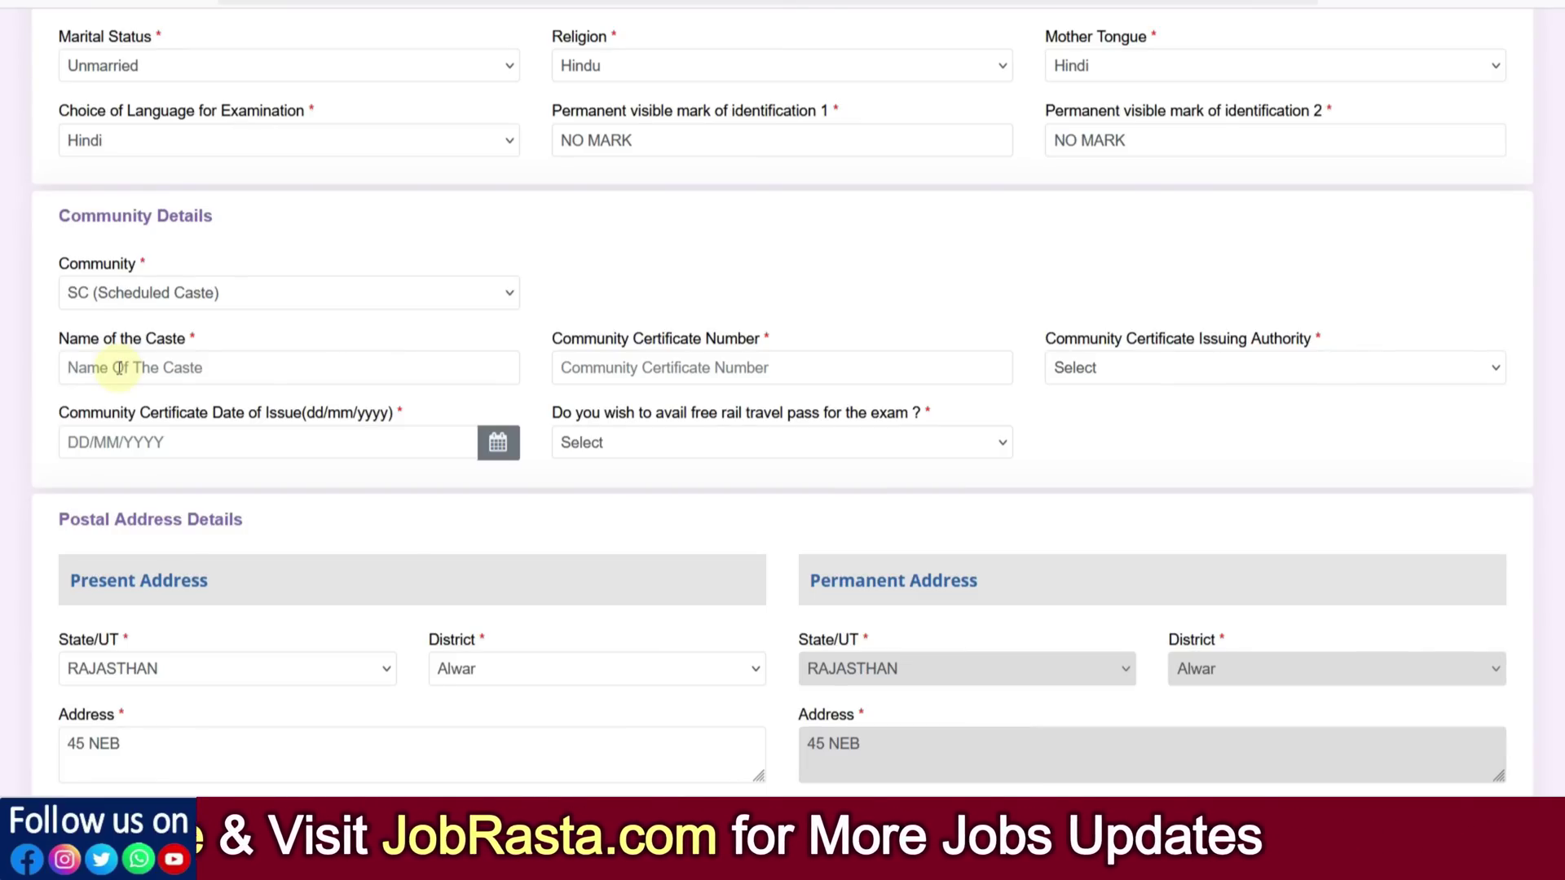
Set the SC certificate's issuing authority to City Magistrate and issuing state to RAJASTHAN
left_click(635, 370)
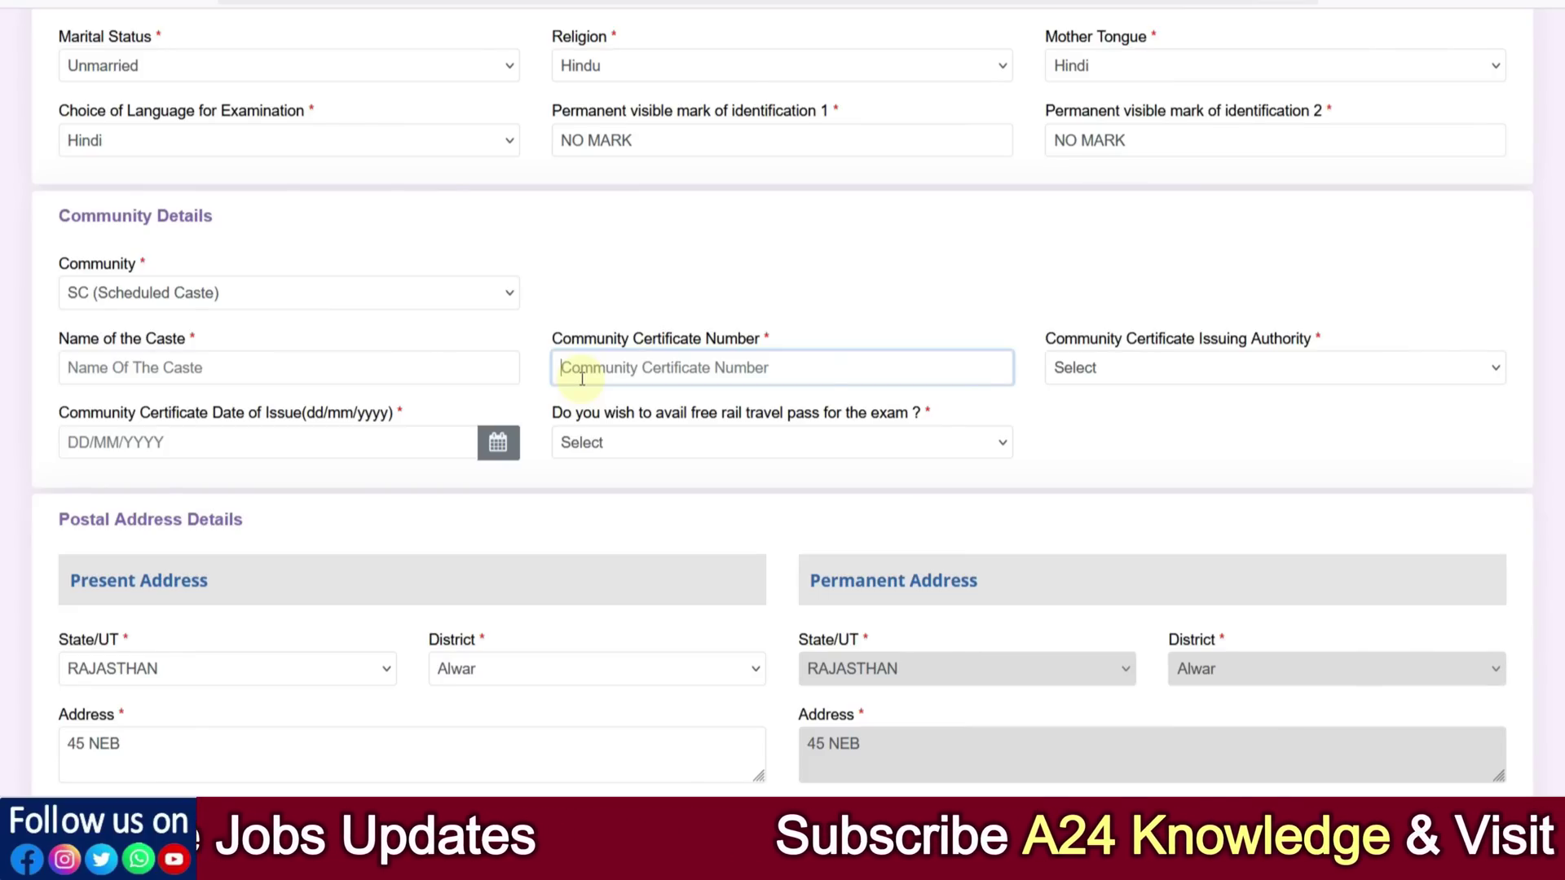
left_click(1200, 379)
scroll(1004, 506, "down", 3)
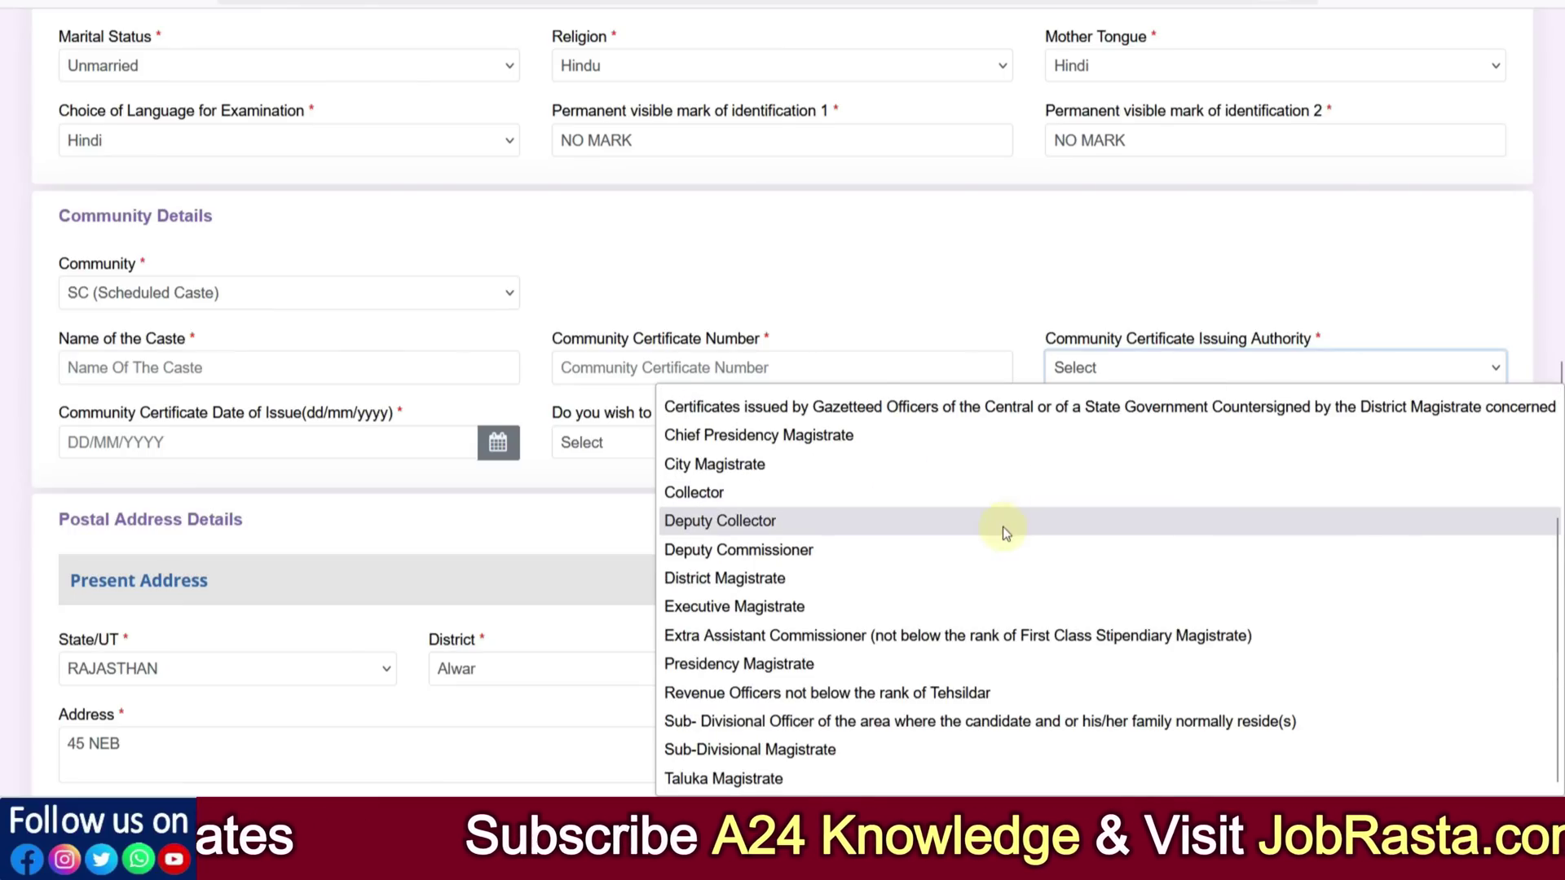
scroll(959, 762, "up", 5)
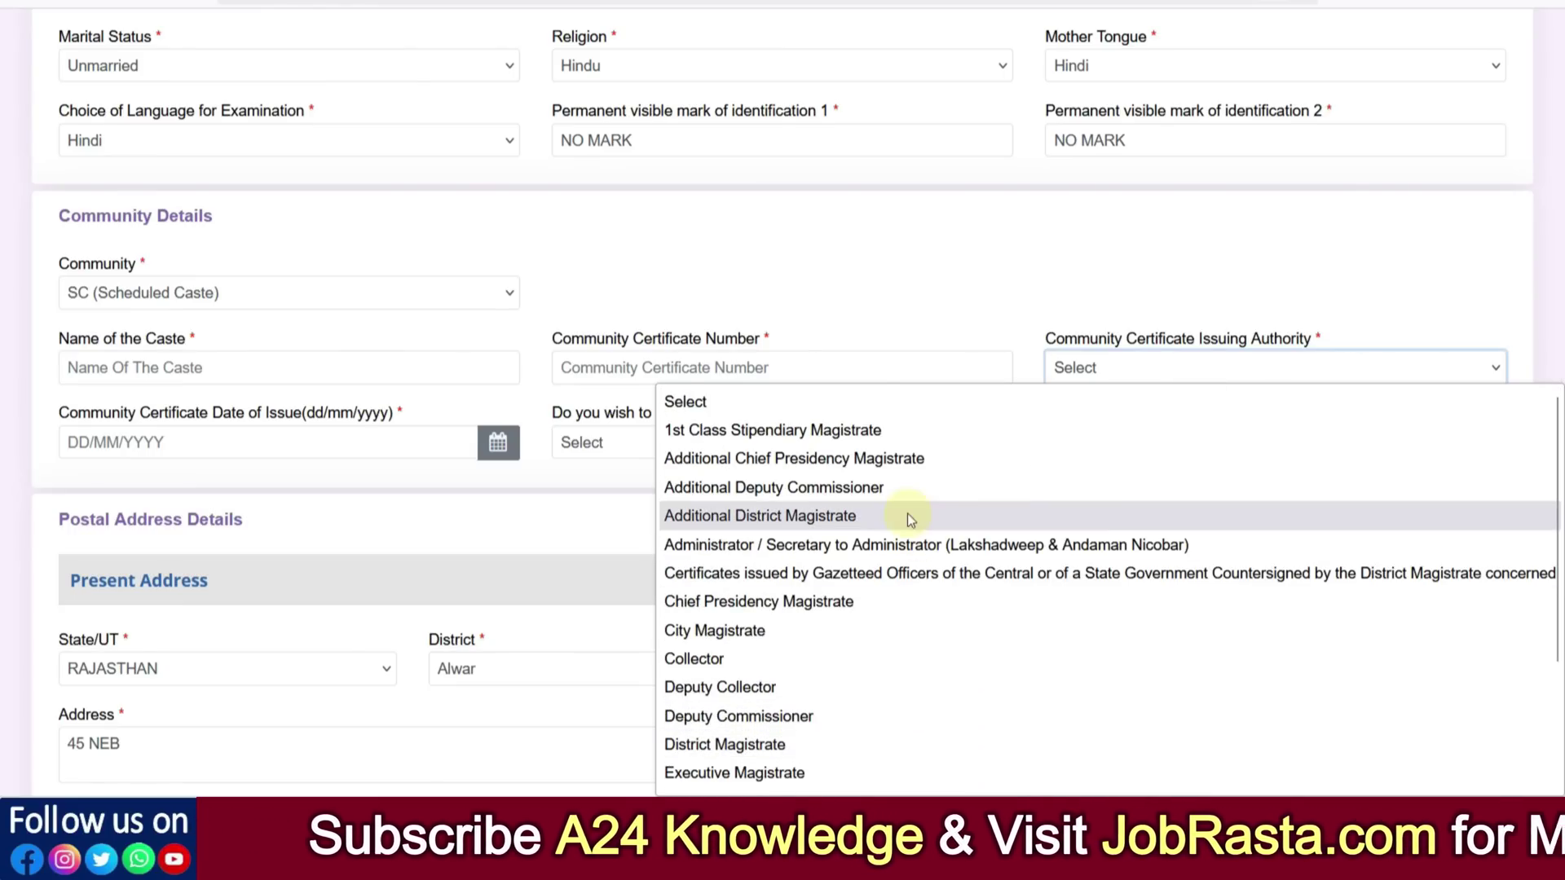
scroll(901, 530, "down", 5)
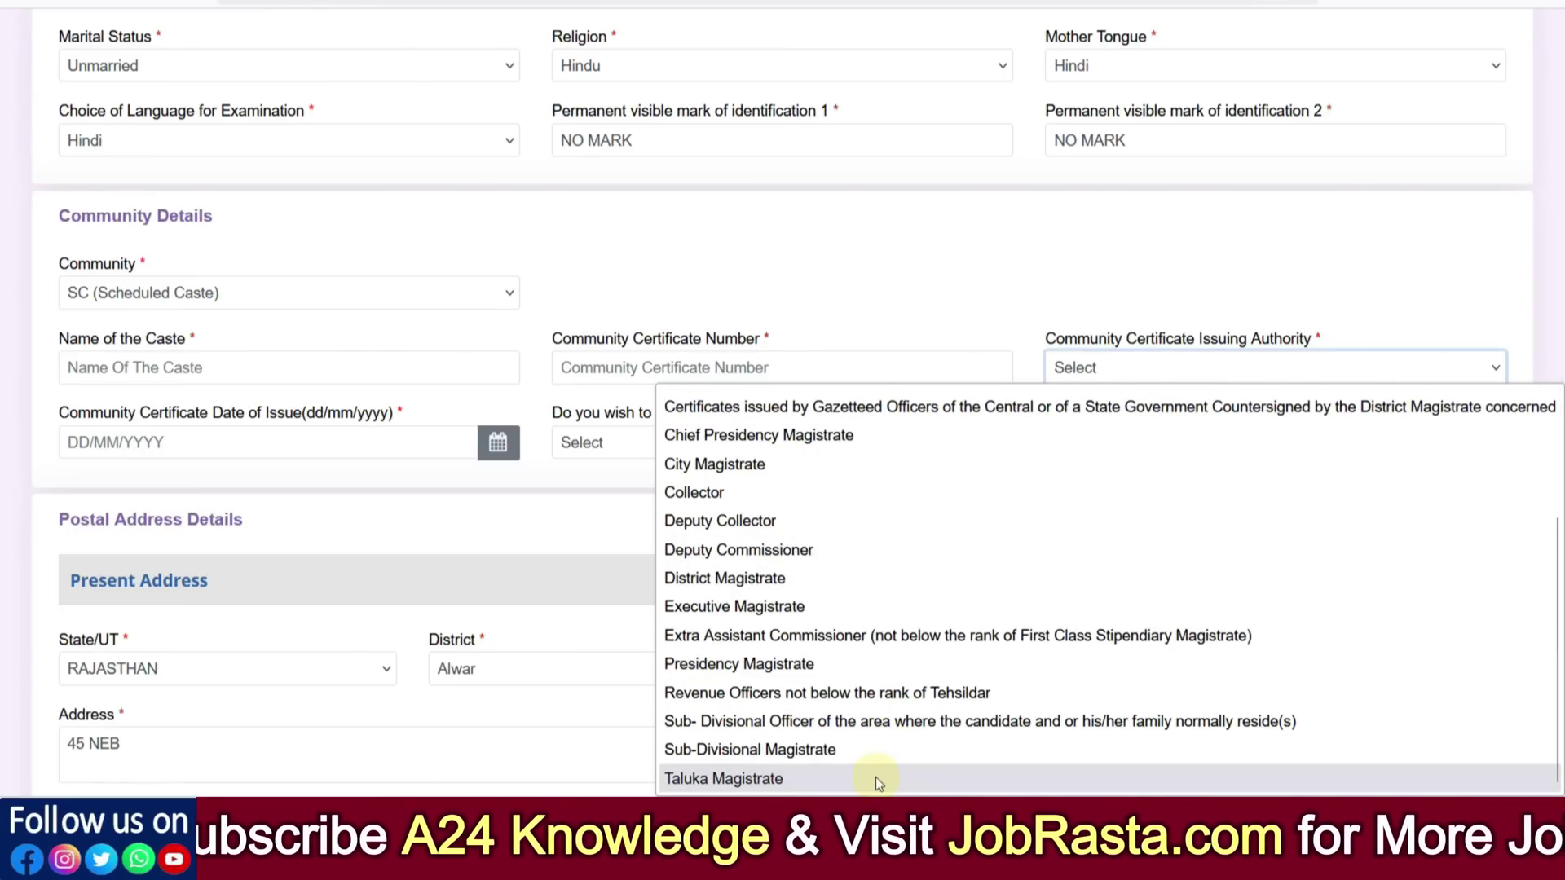
scroll(877, 773, "up", 2)
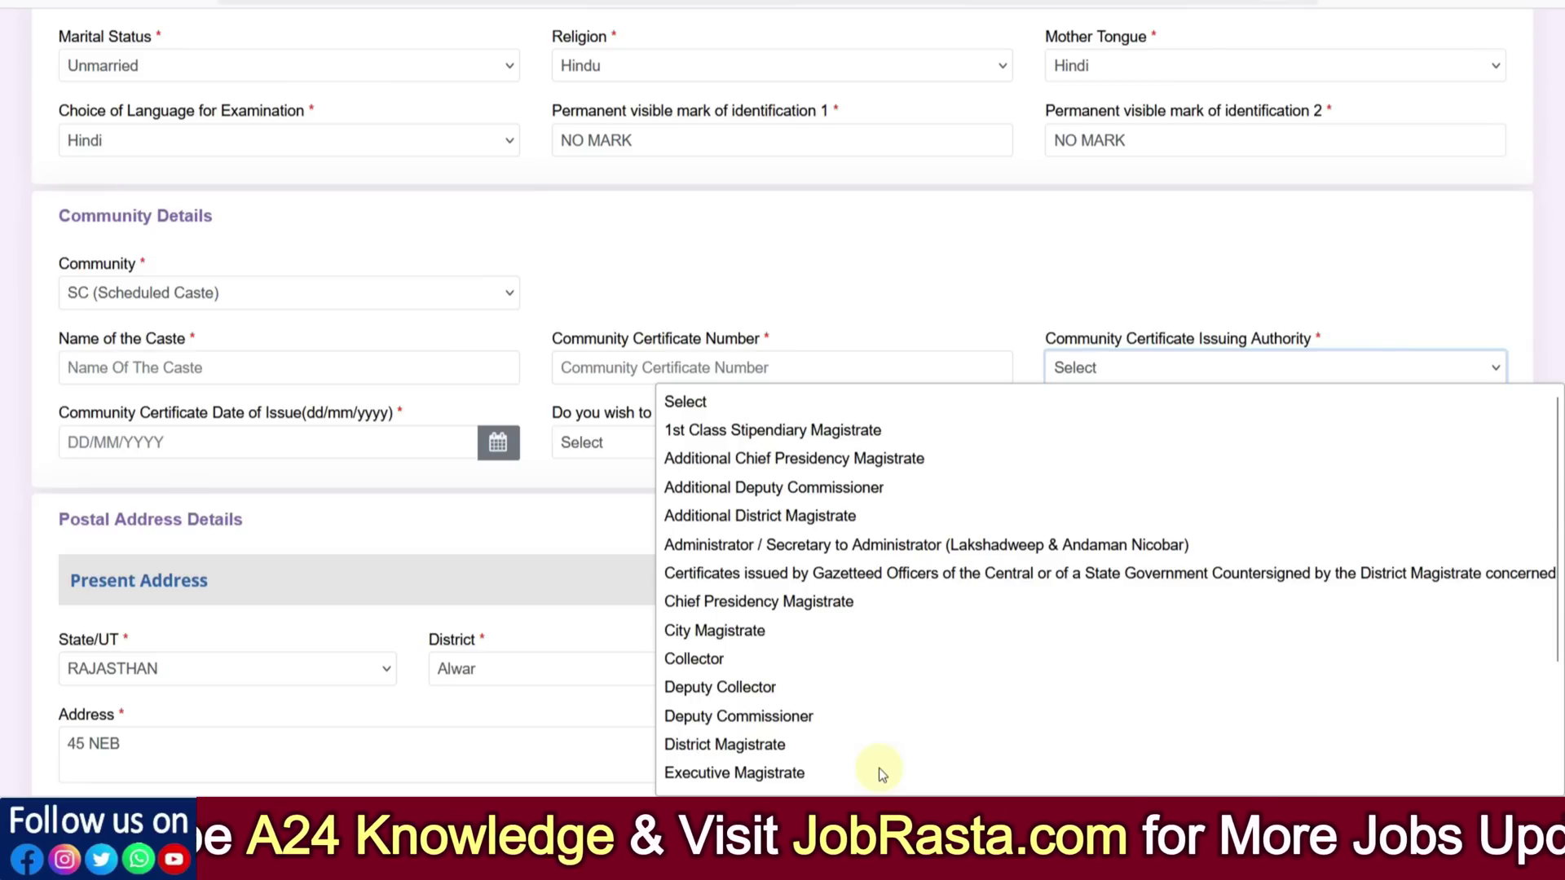
left_click(808, 632)
left_click(119, 445)
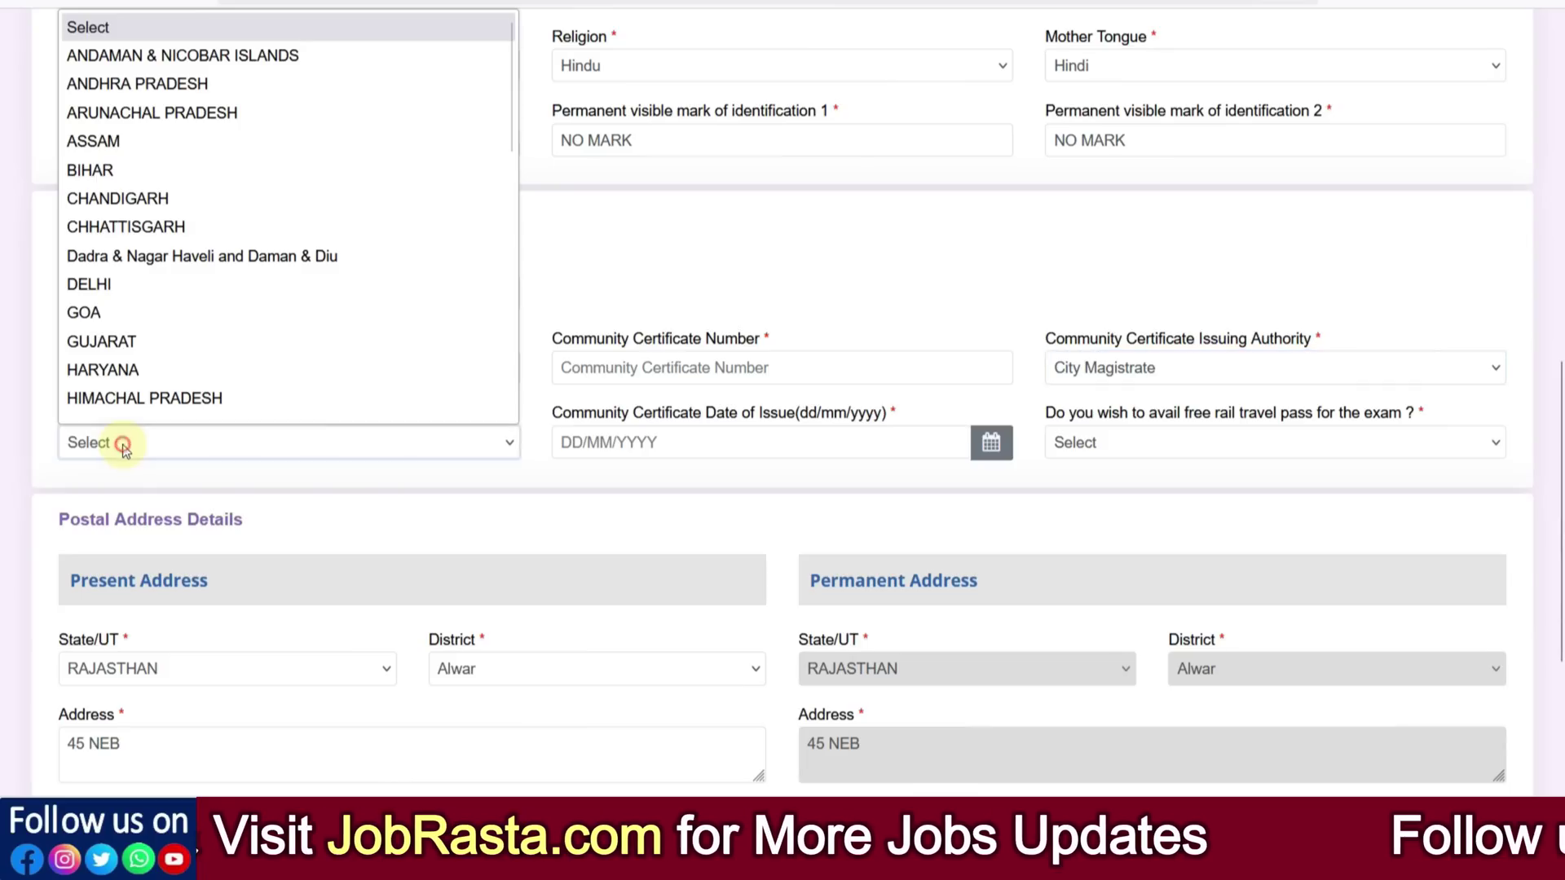
scroll(161, 311, "down", 8)
left_click(104, 207)
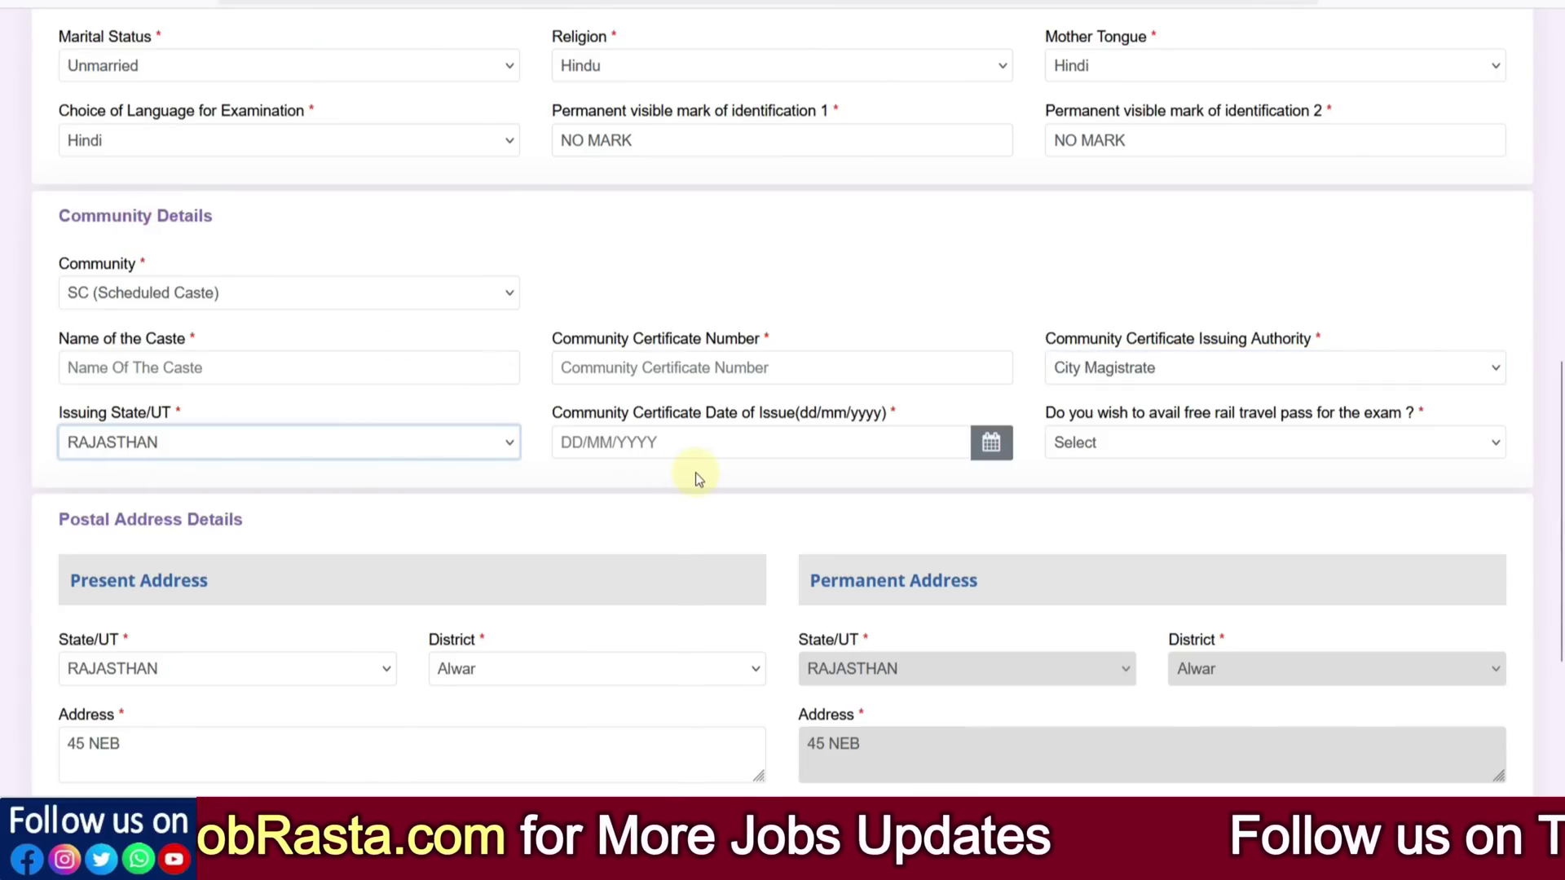
Set the certificate date of issue to 25/10/2024 using the calendar
left_click(634, 445)
left_click(695, 157)
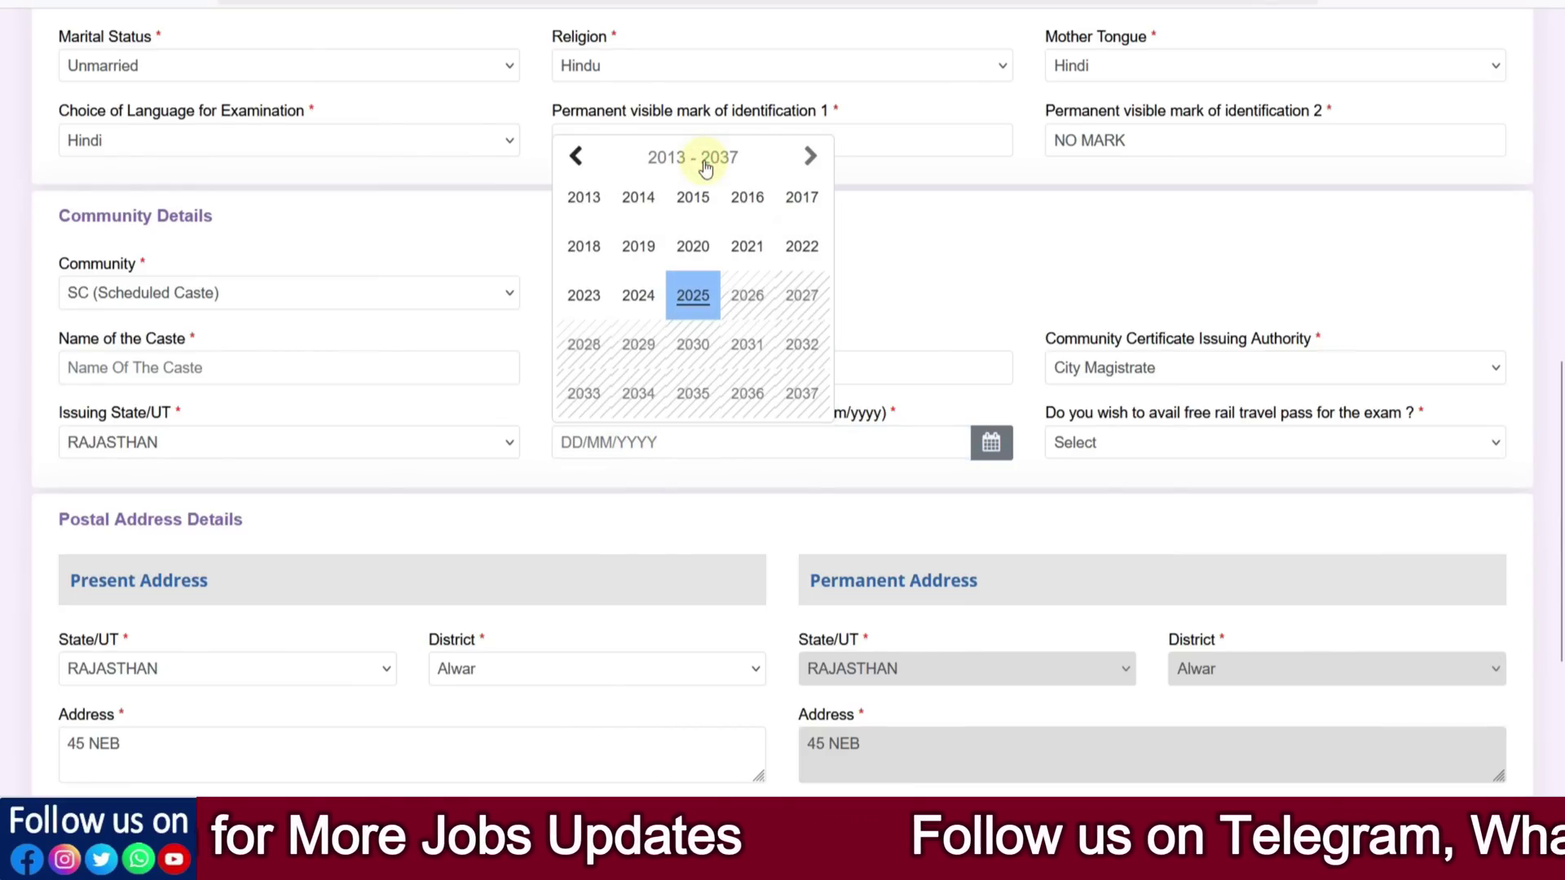
left_click(638, 294)
left_click(675, 158)
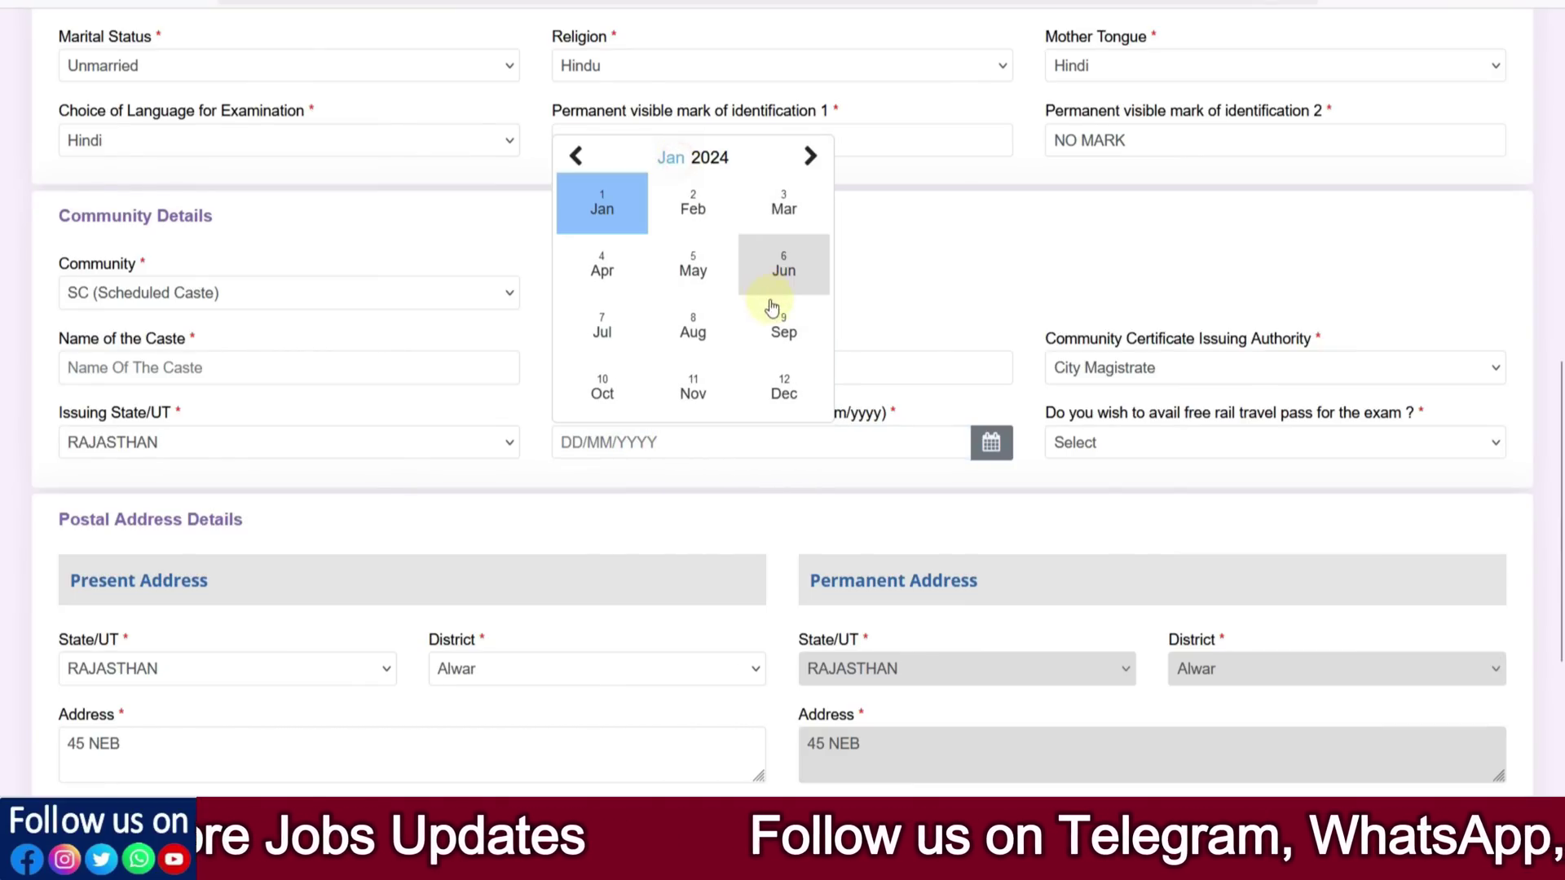
left_click(641, 394)
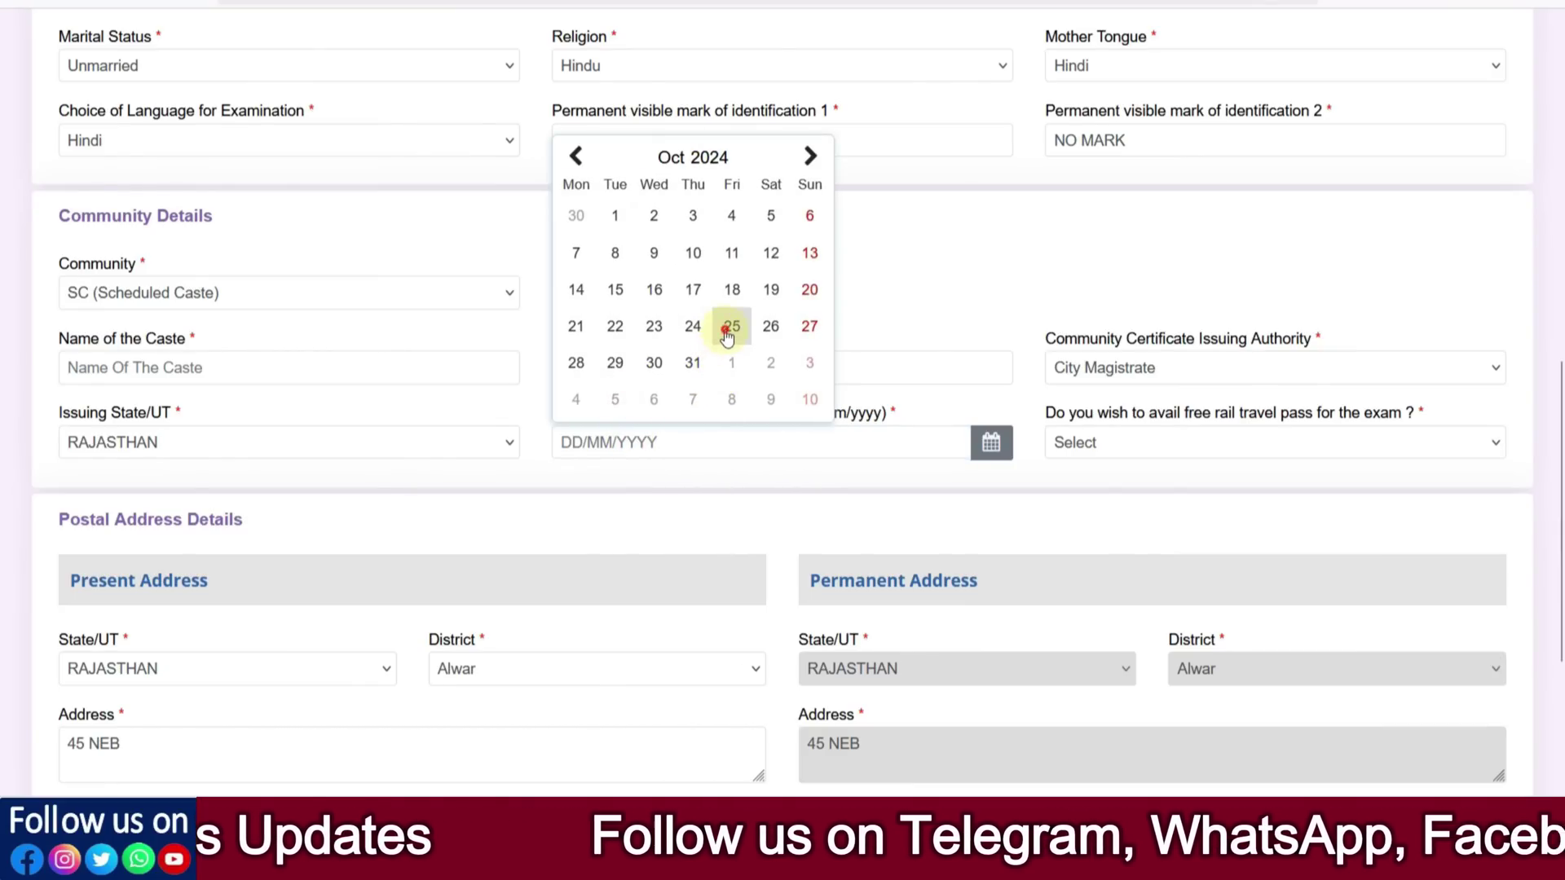
left_click(731, 326)
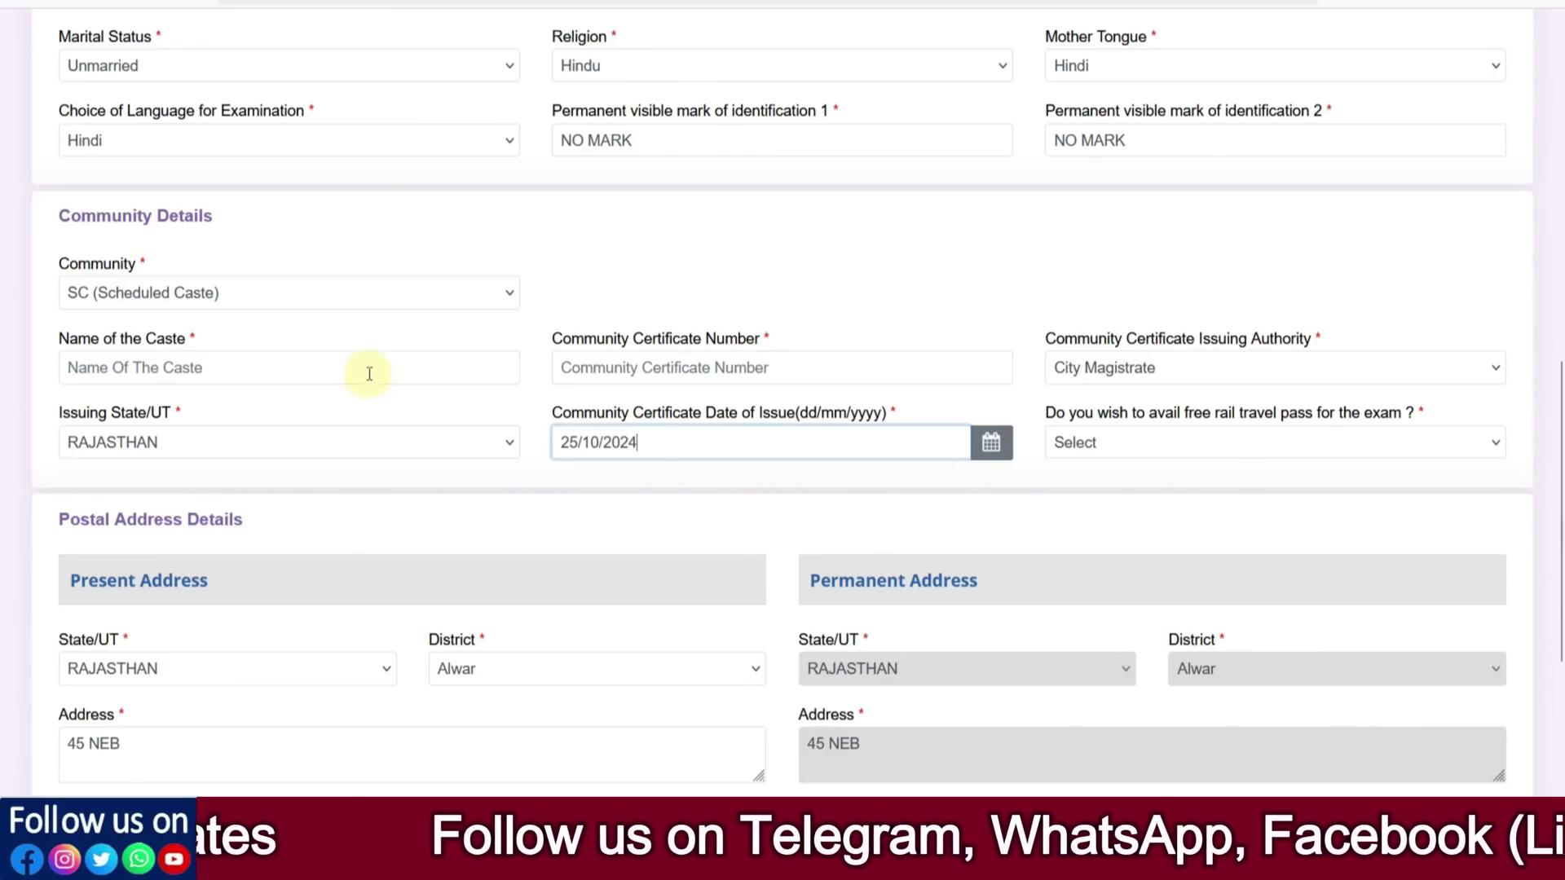
left_click(247, 303)
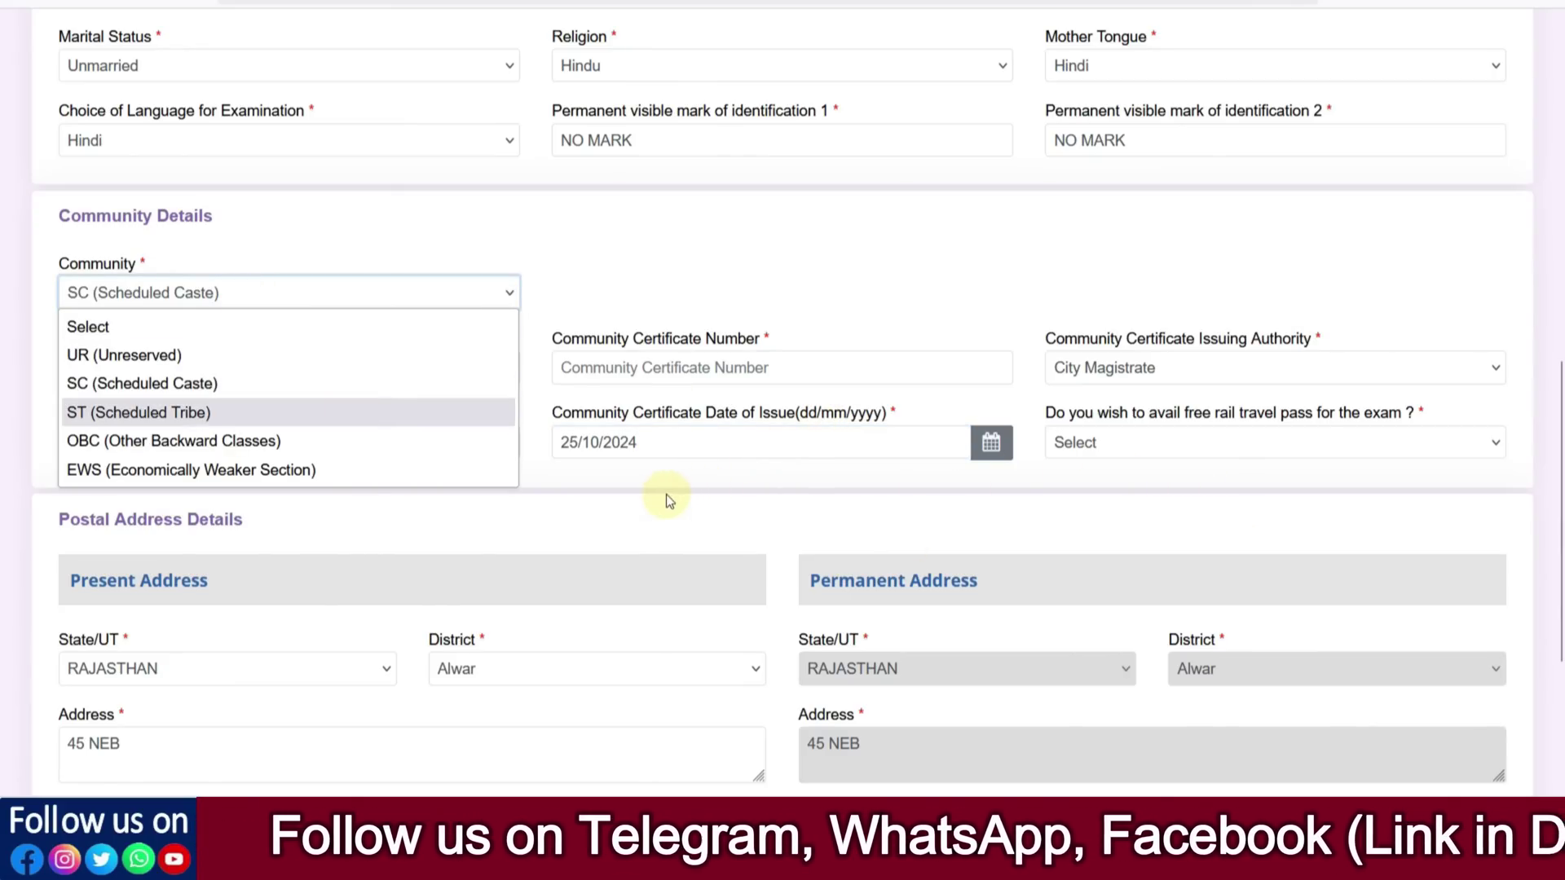
Switch Community to ST (Scheduled Tribe) and back to SC, accepting the notice each time
left_click(190, 413)
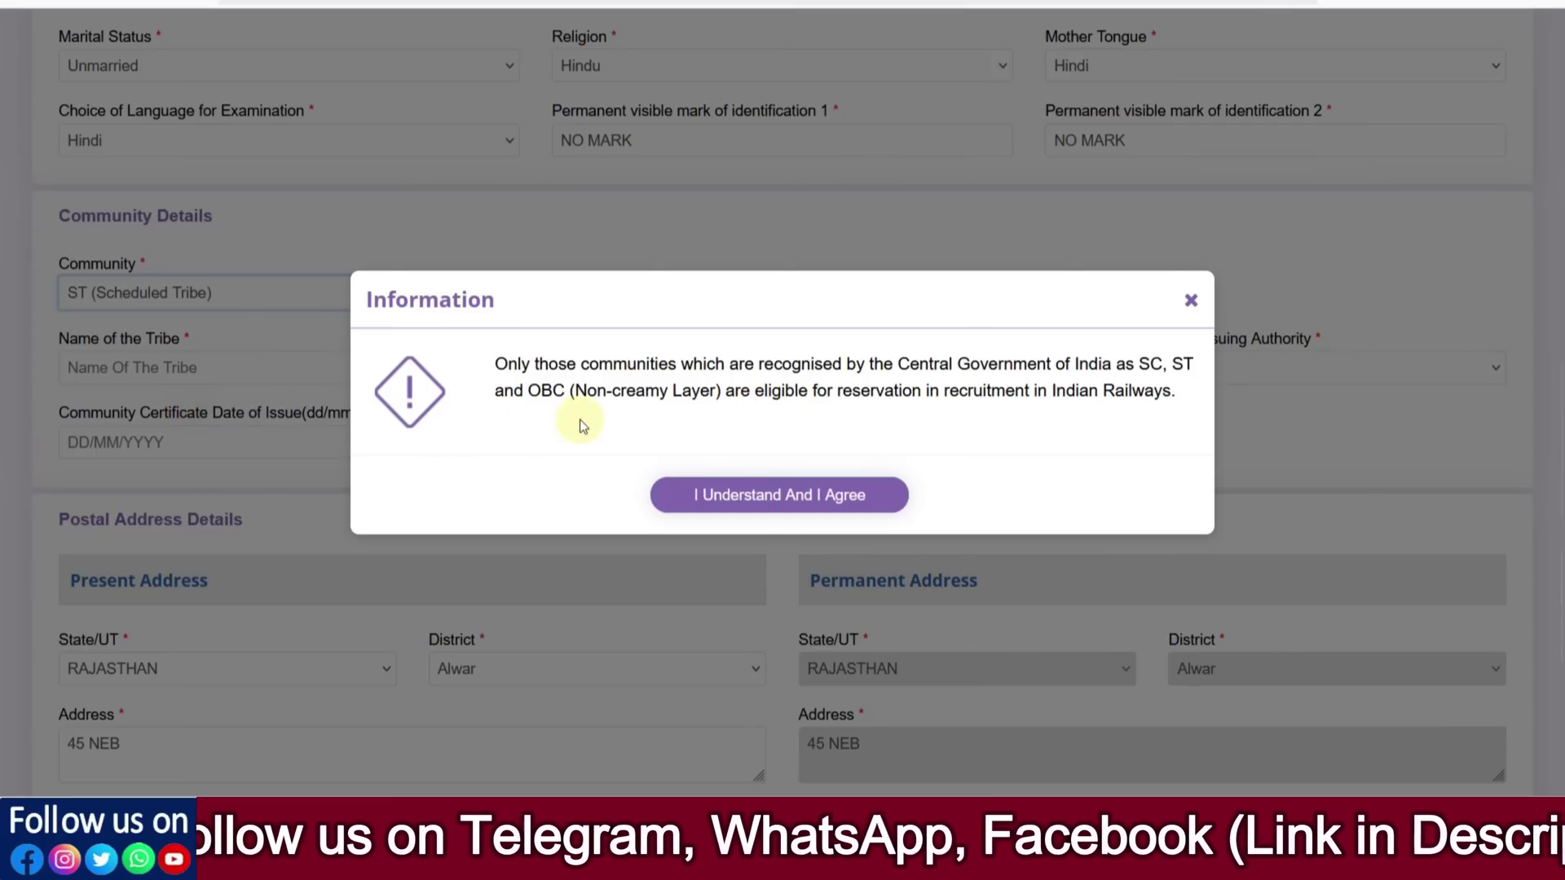
left_click(733, 490)
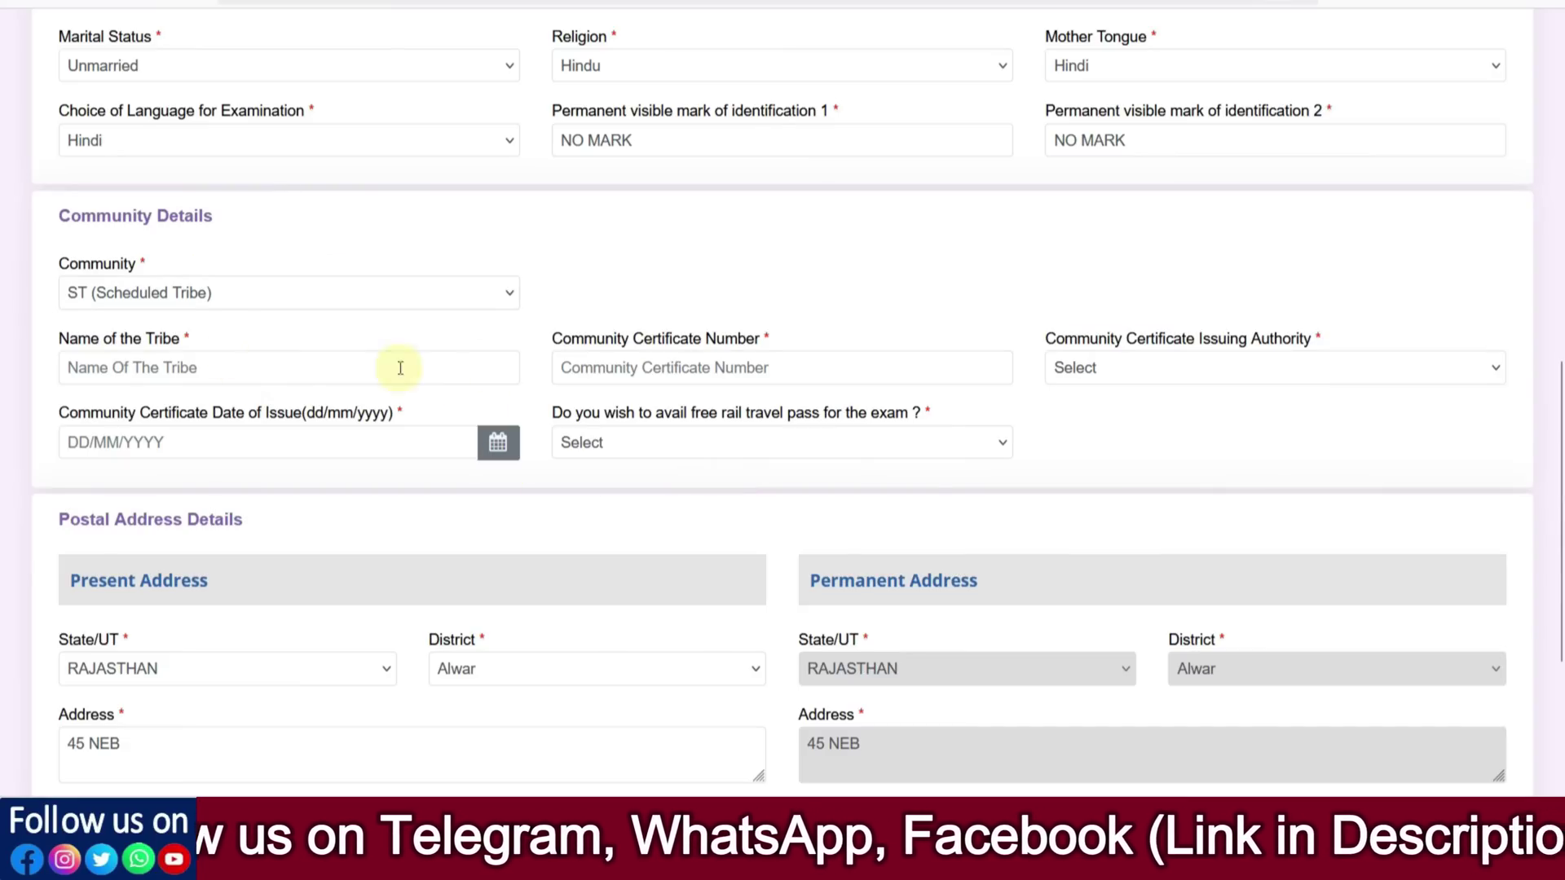
left_click(140, 295)
left_click(210, 384)
left_click(676, 489)
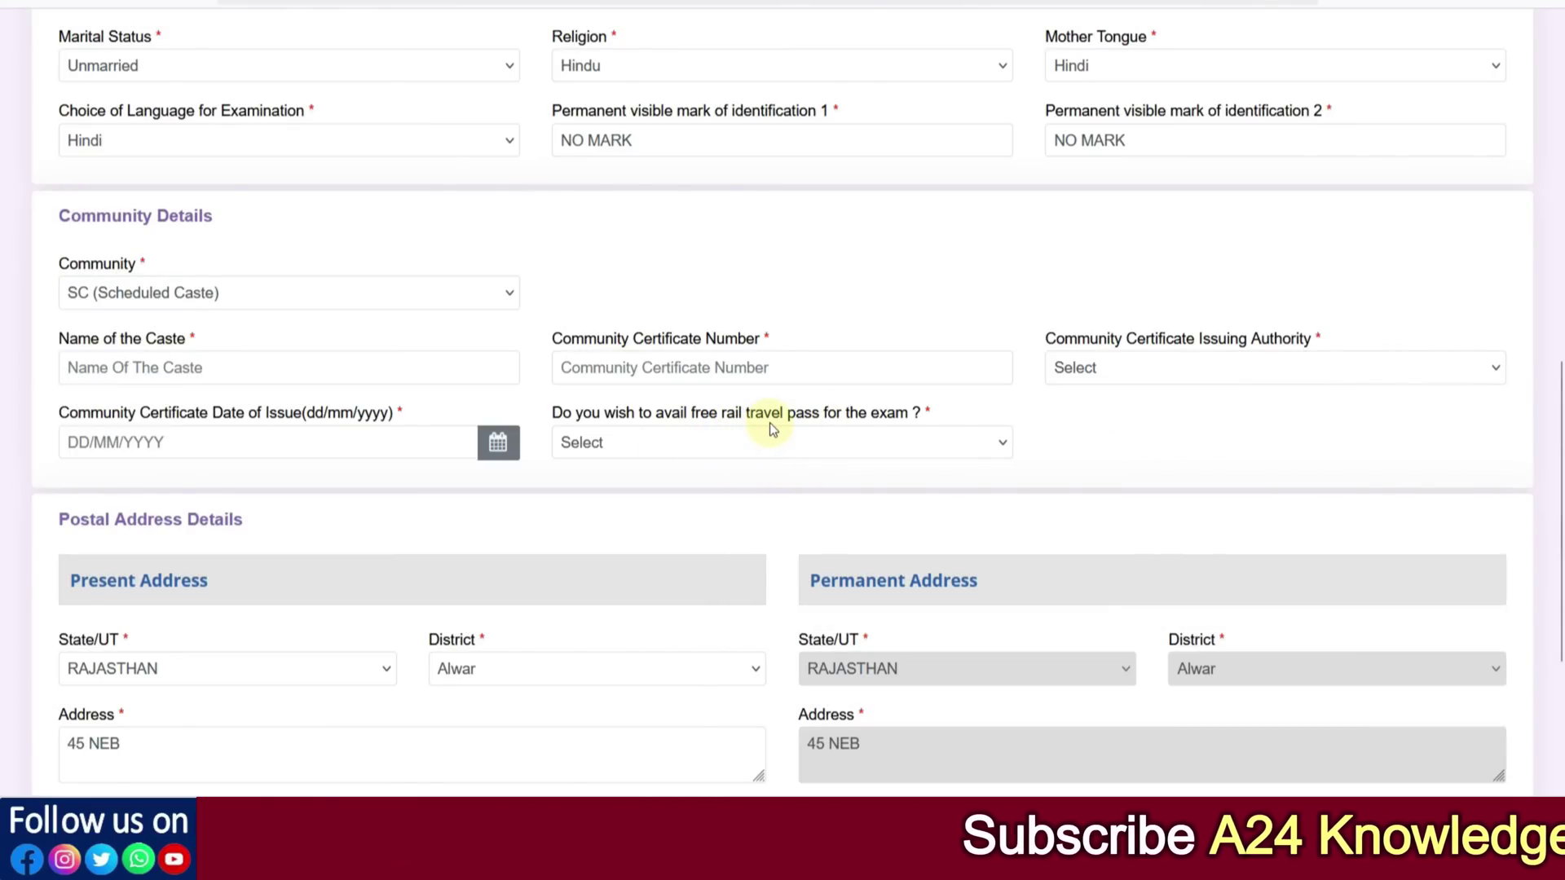
Set the free rail travel pass to Yes and begin typing the nearest railway station
left_click(723, 437)
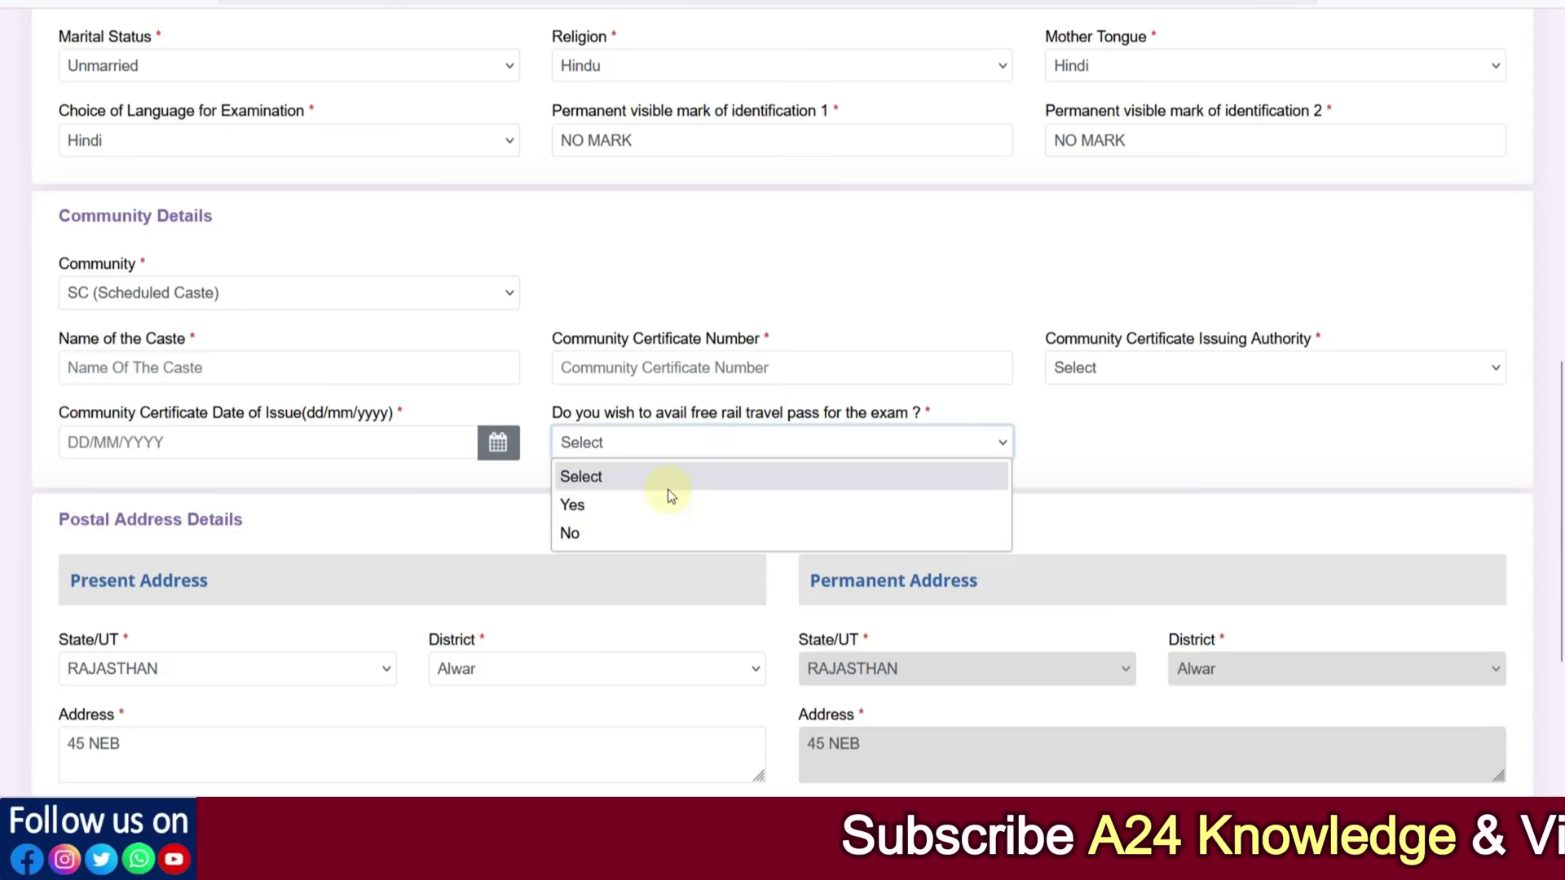
left_click(628, 531)
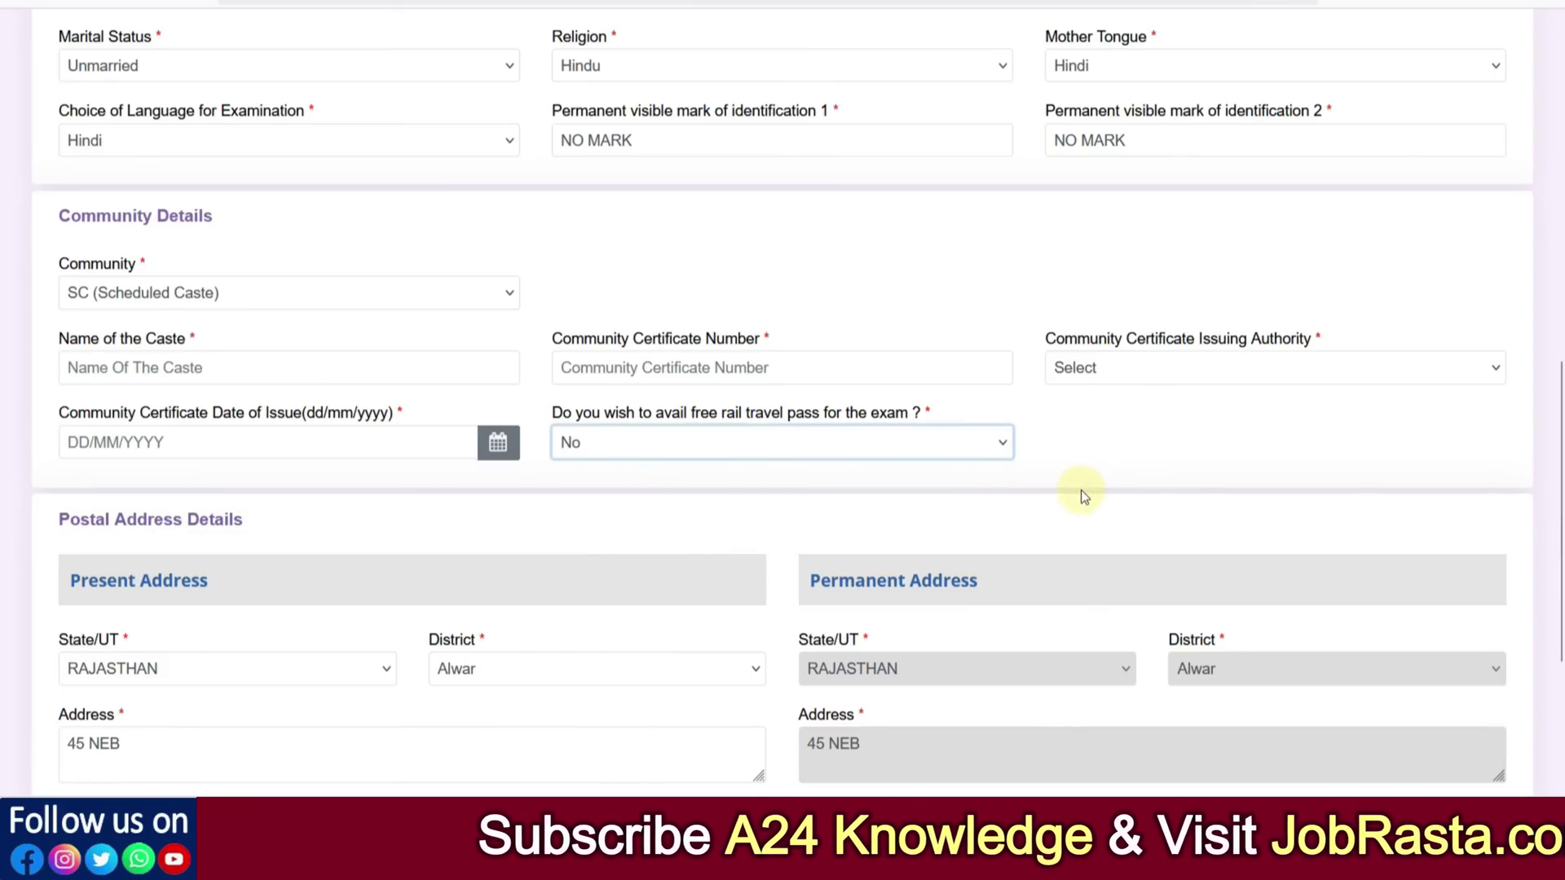
left_click(647, 456)
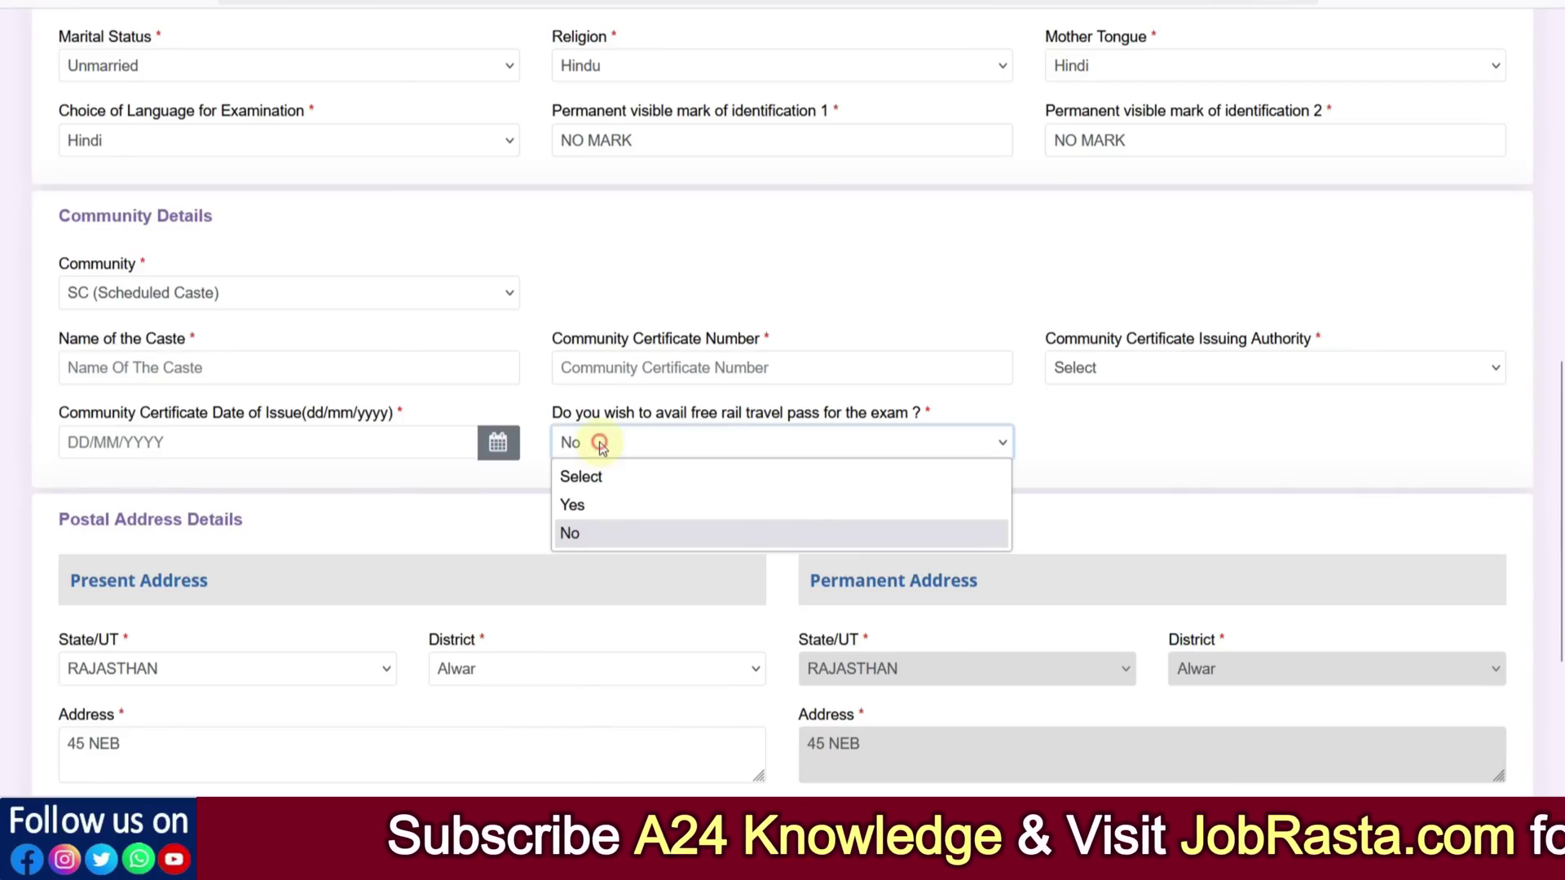
left_click(606, 496)
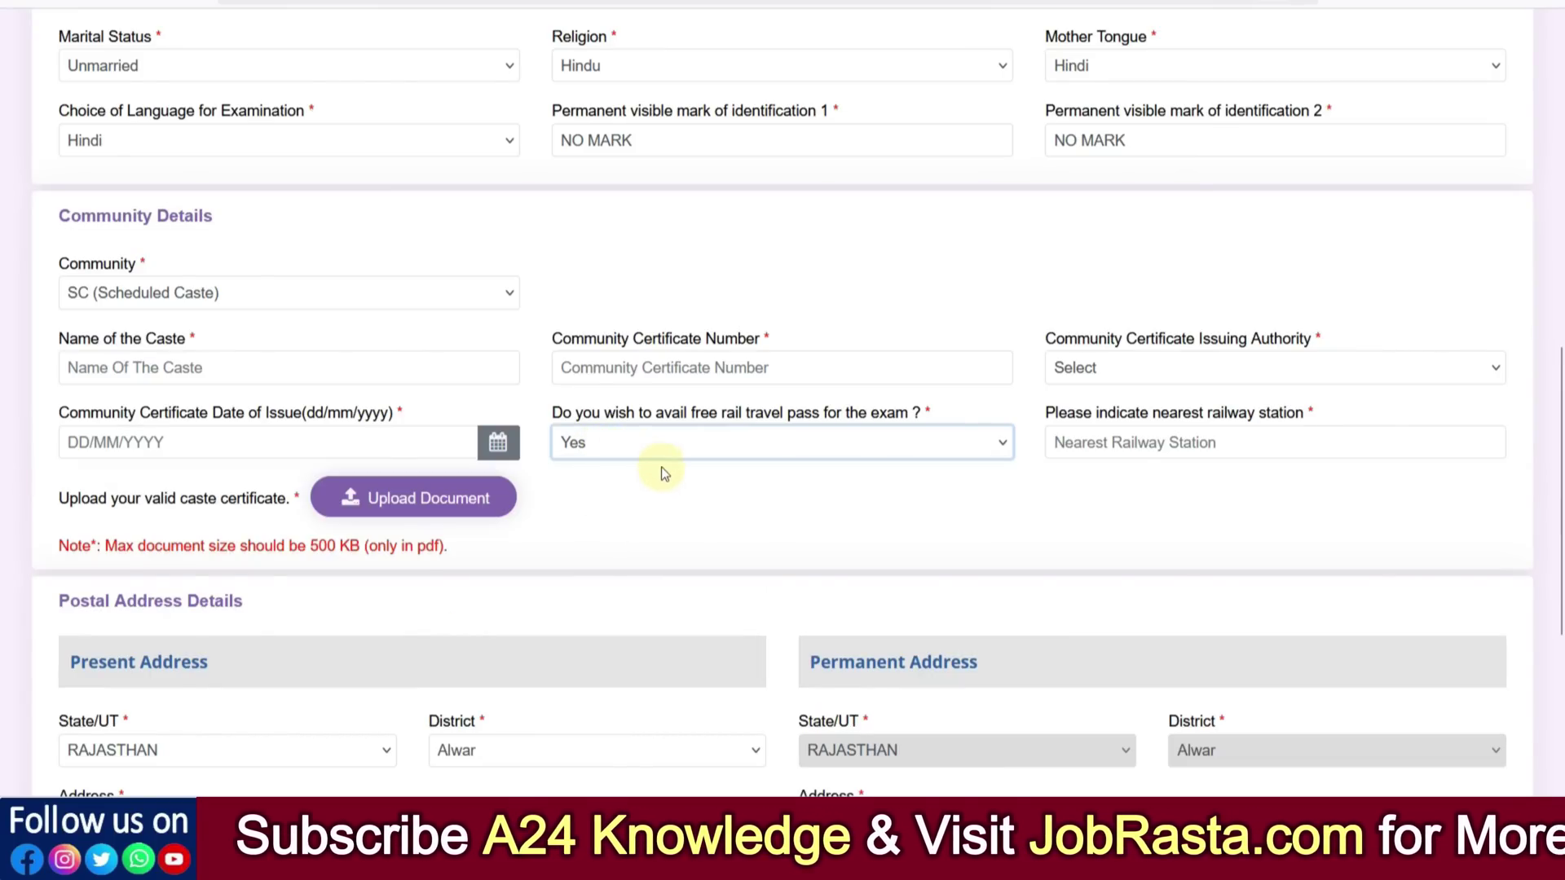
left_click(1114, 443)
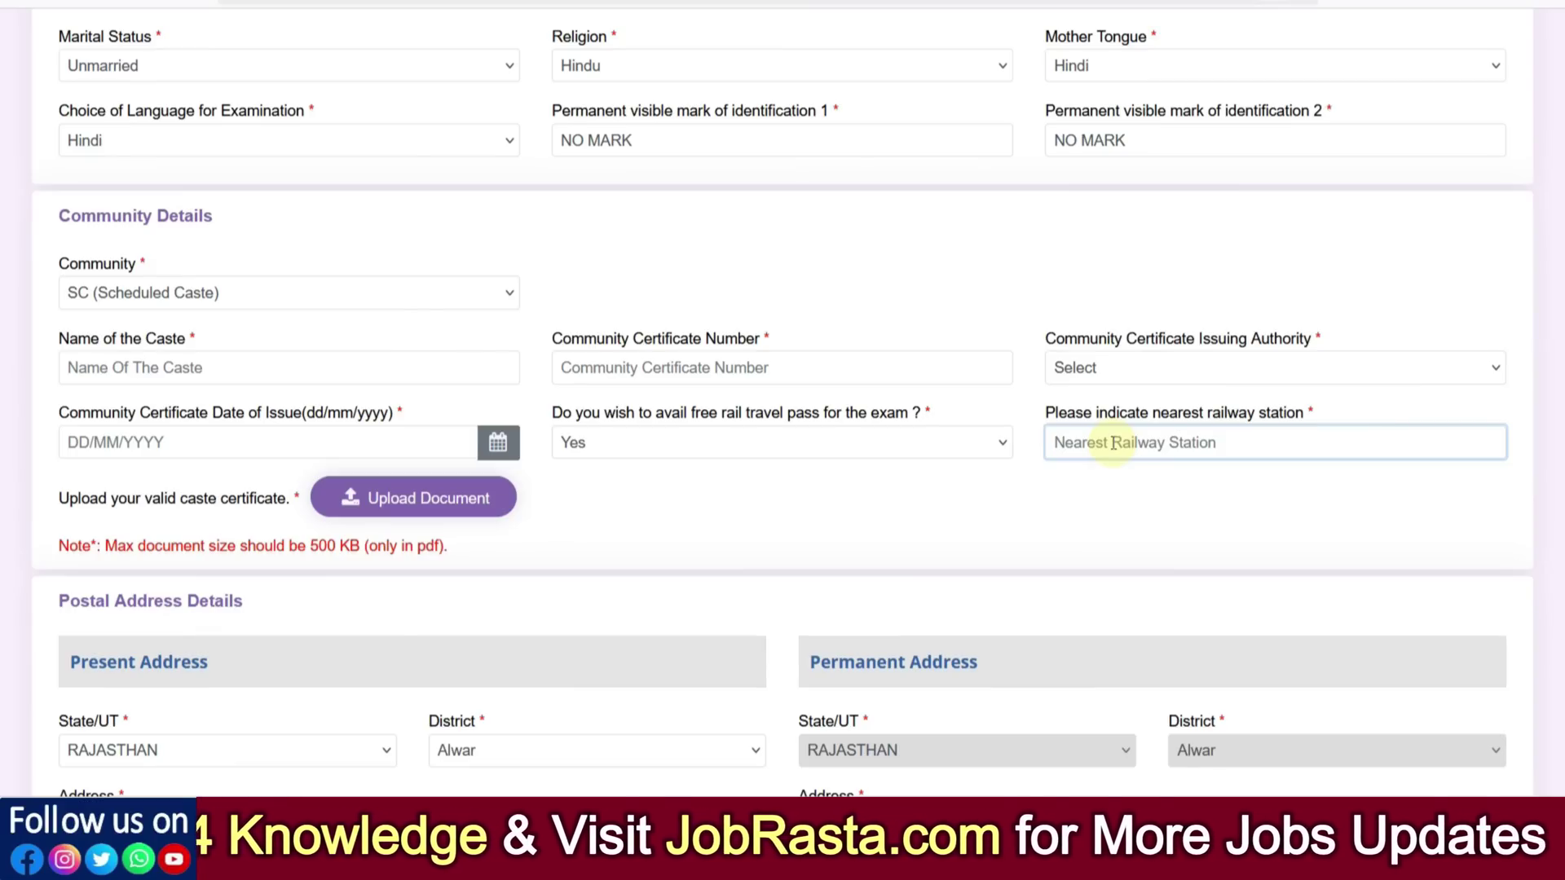
type("A")
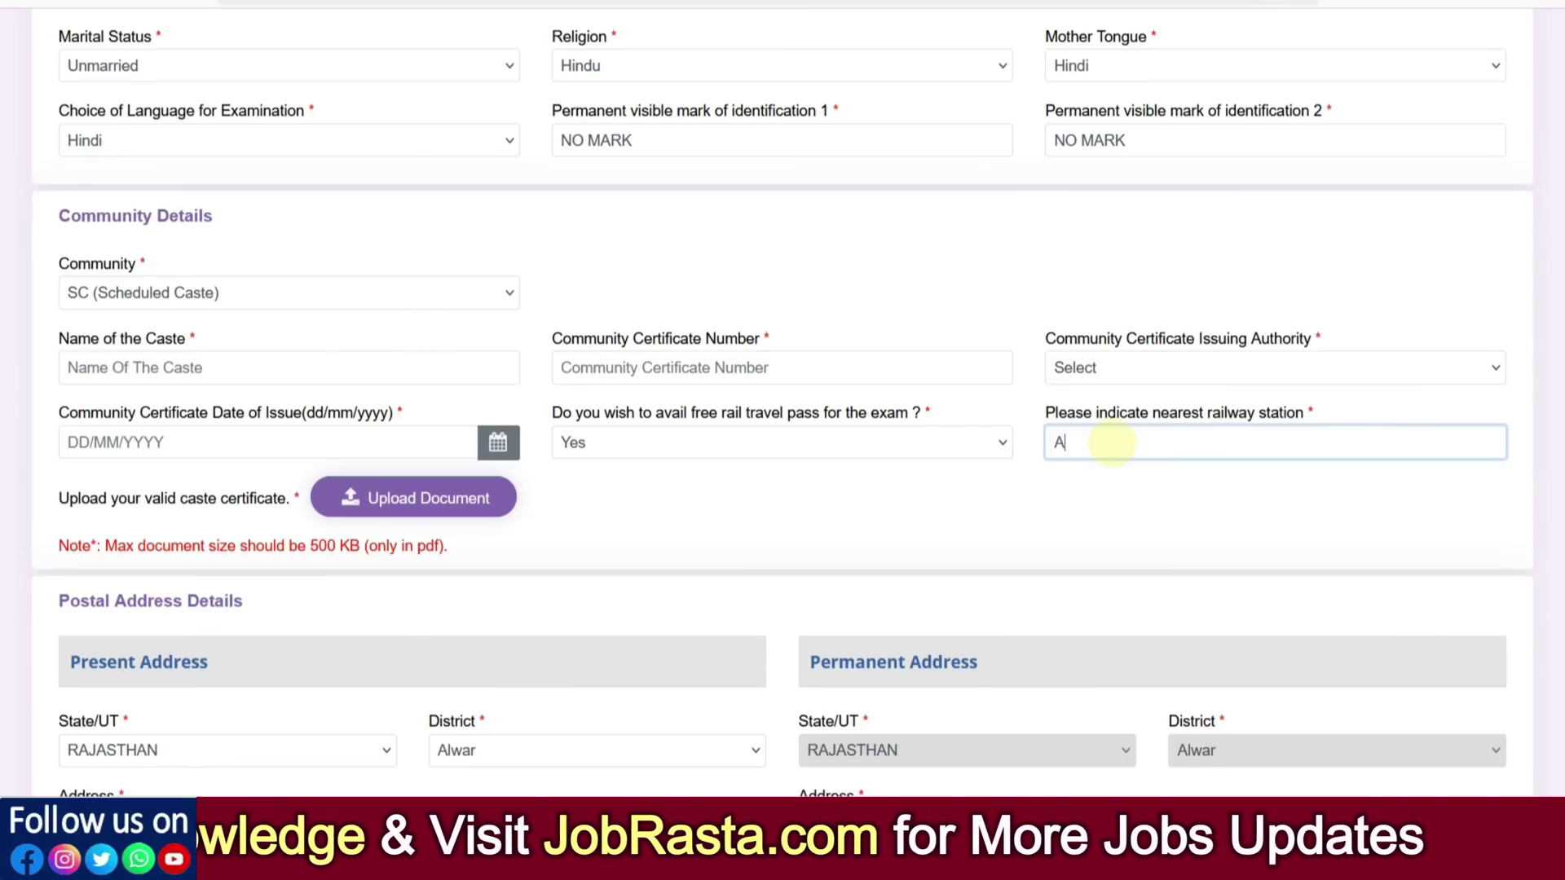
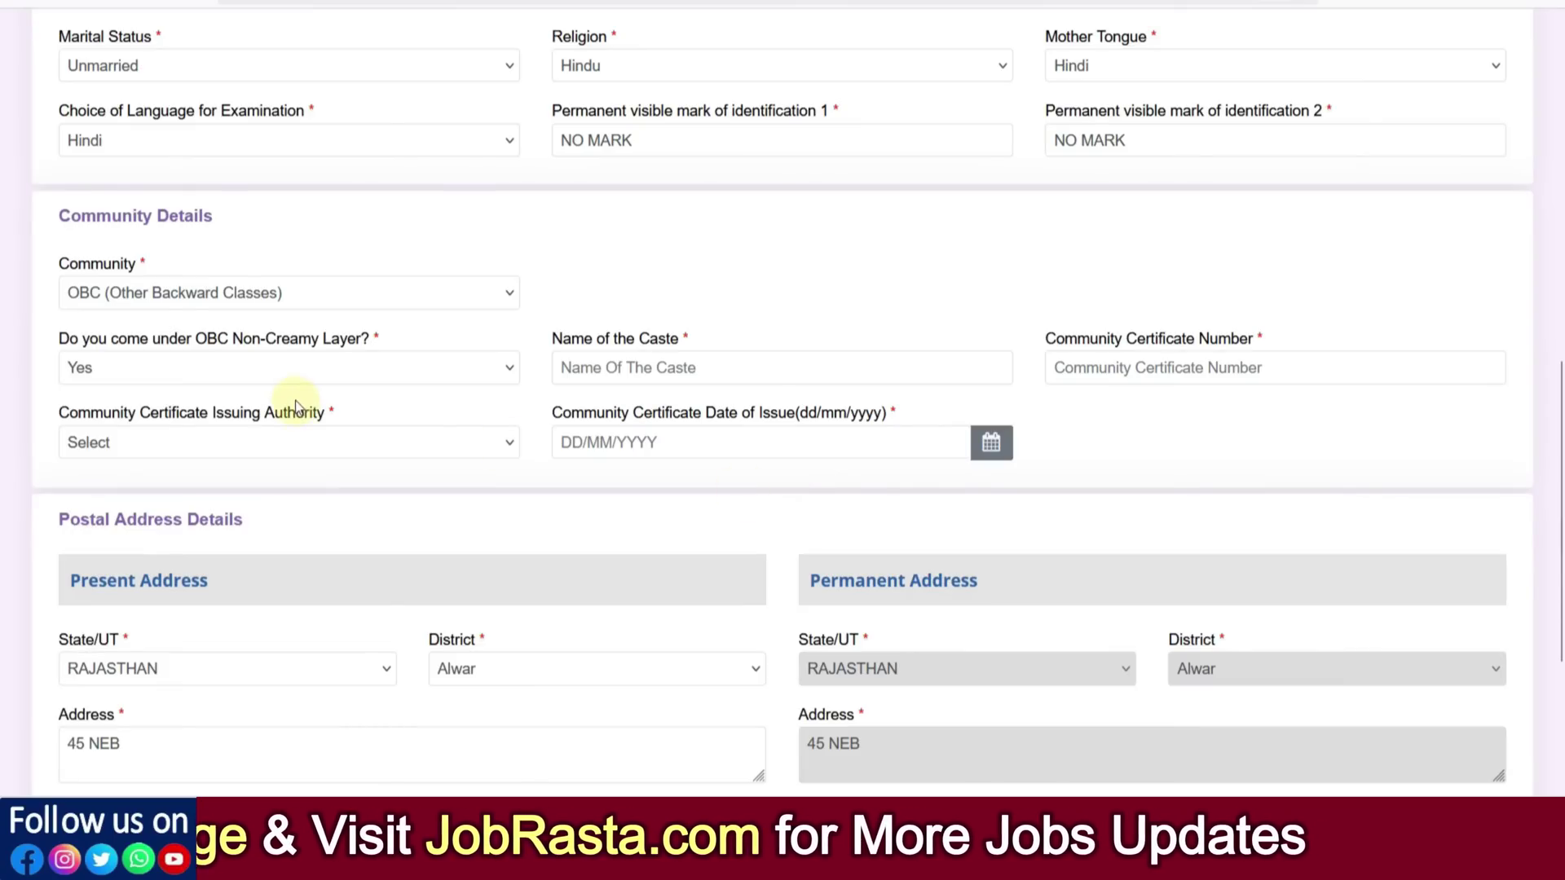
left_click(632, 367)
left_click(1089, 374)
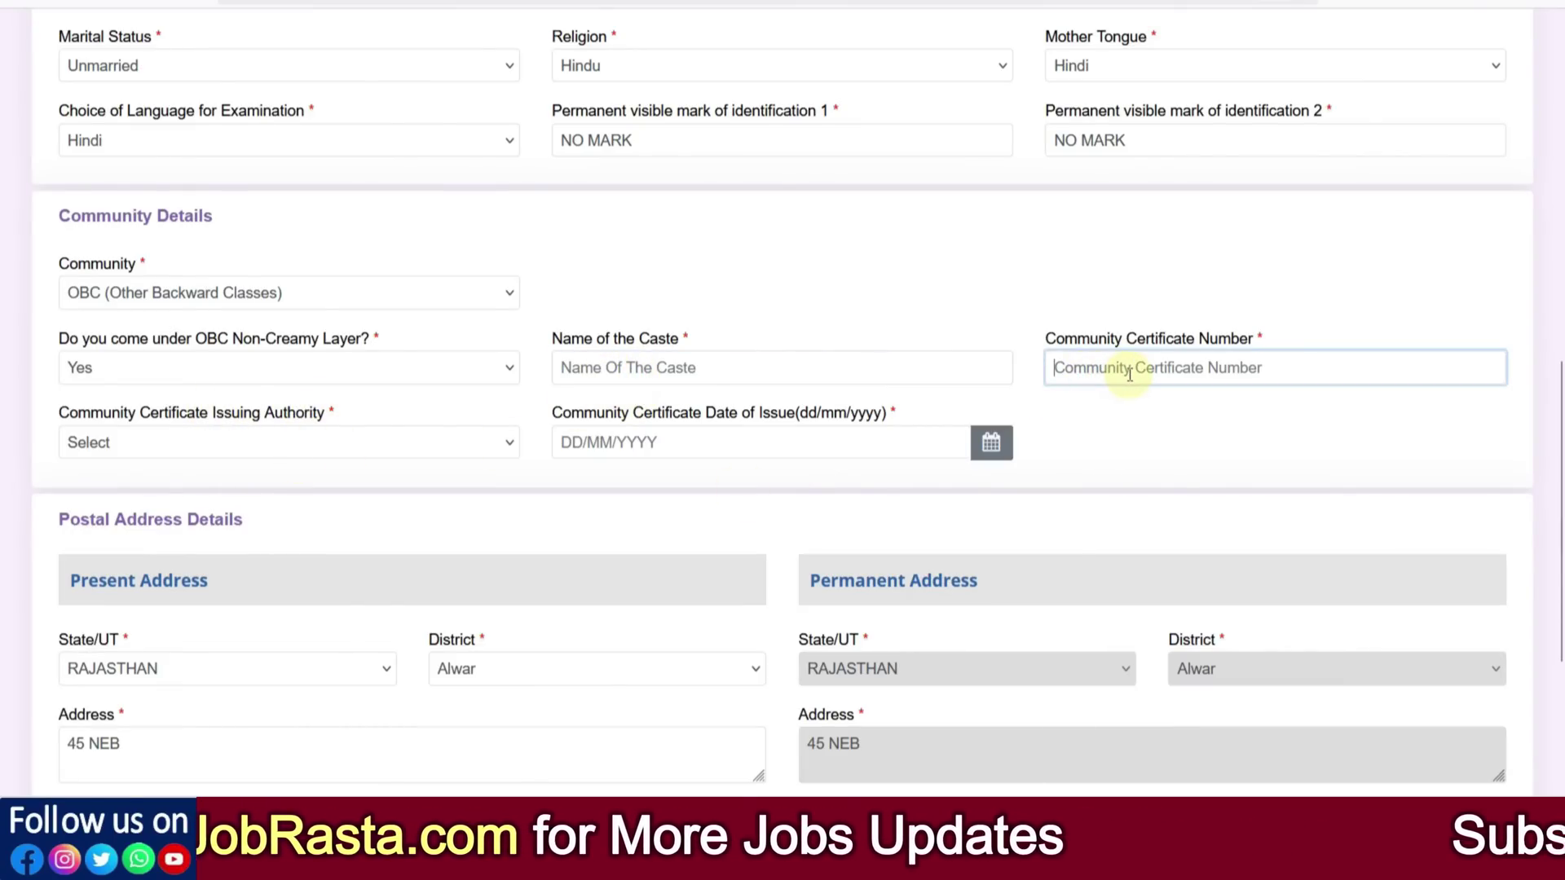
left_click(264, 450)
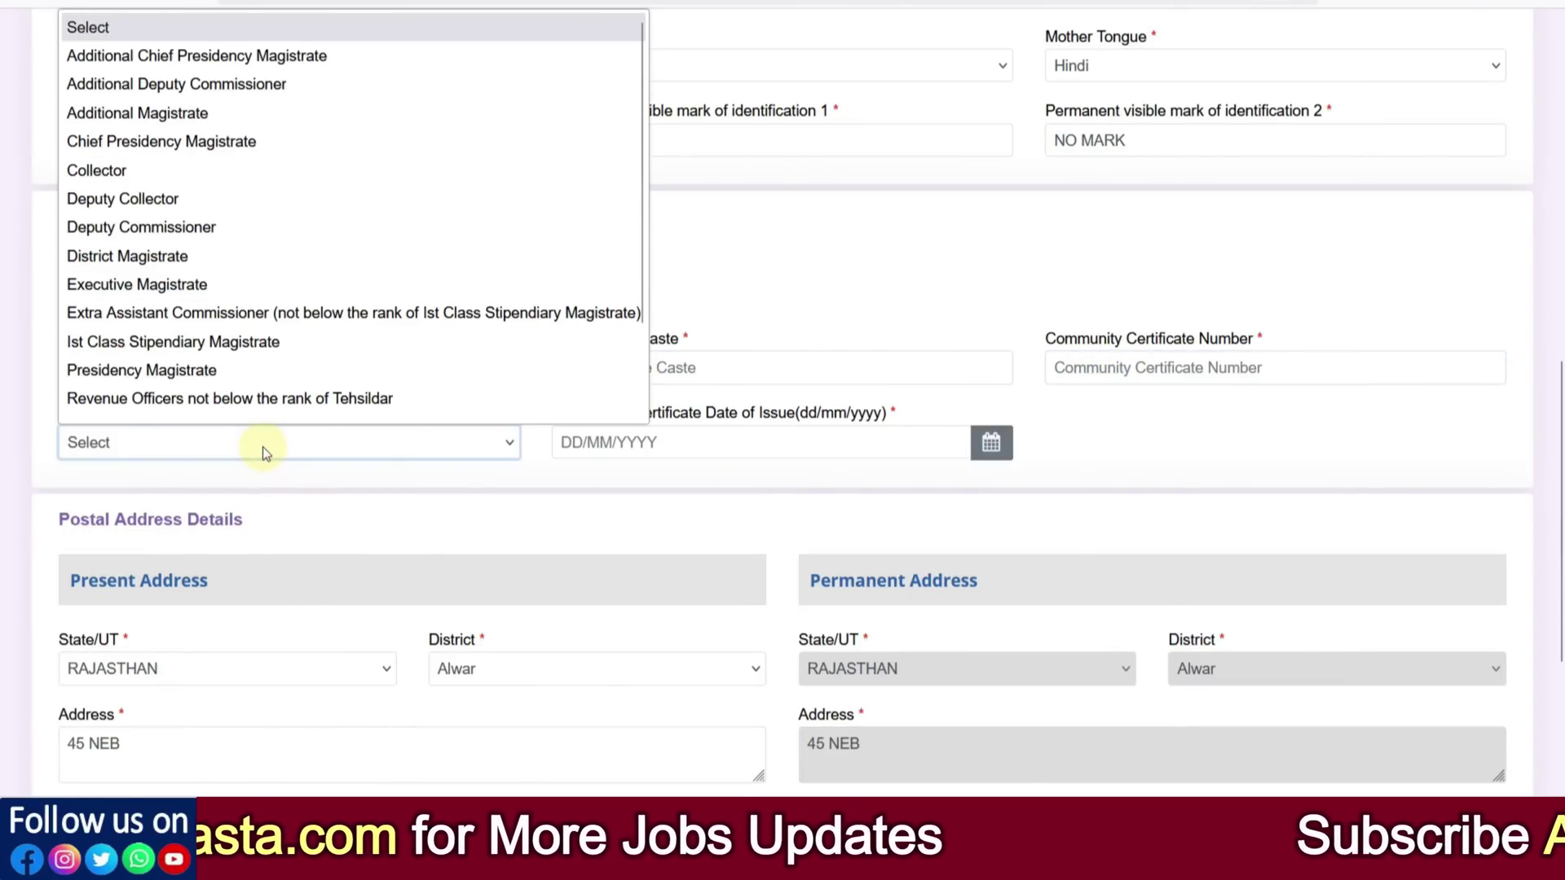
left_click(676, 447)
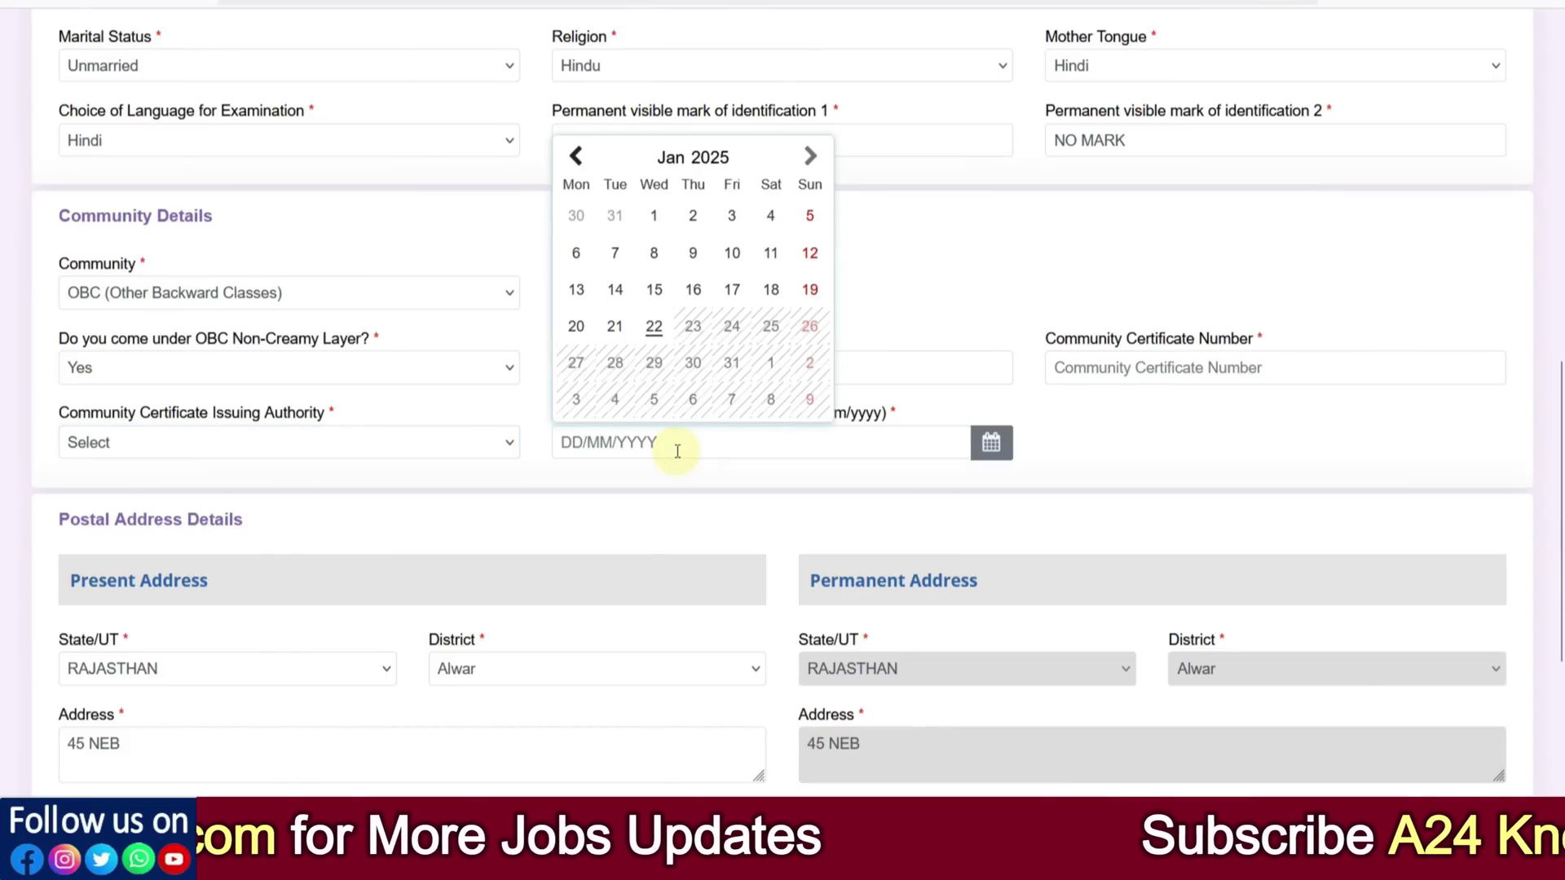
left_click(1153, 440)
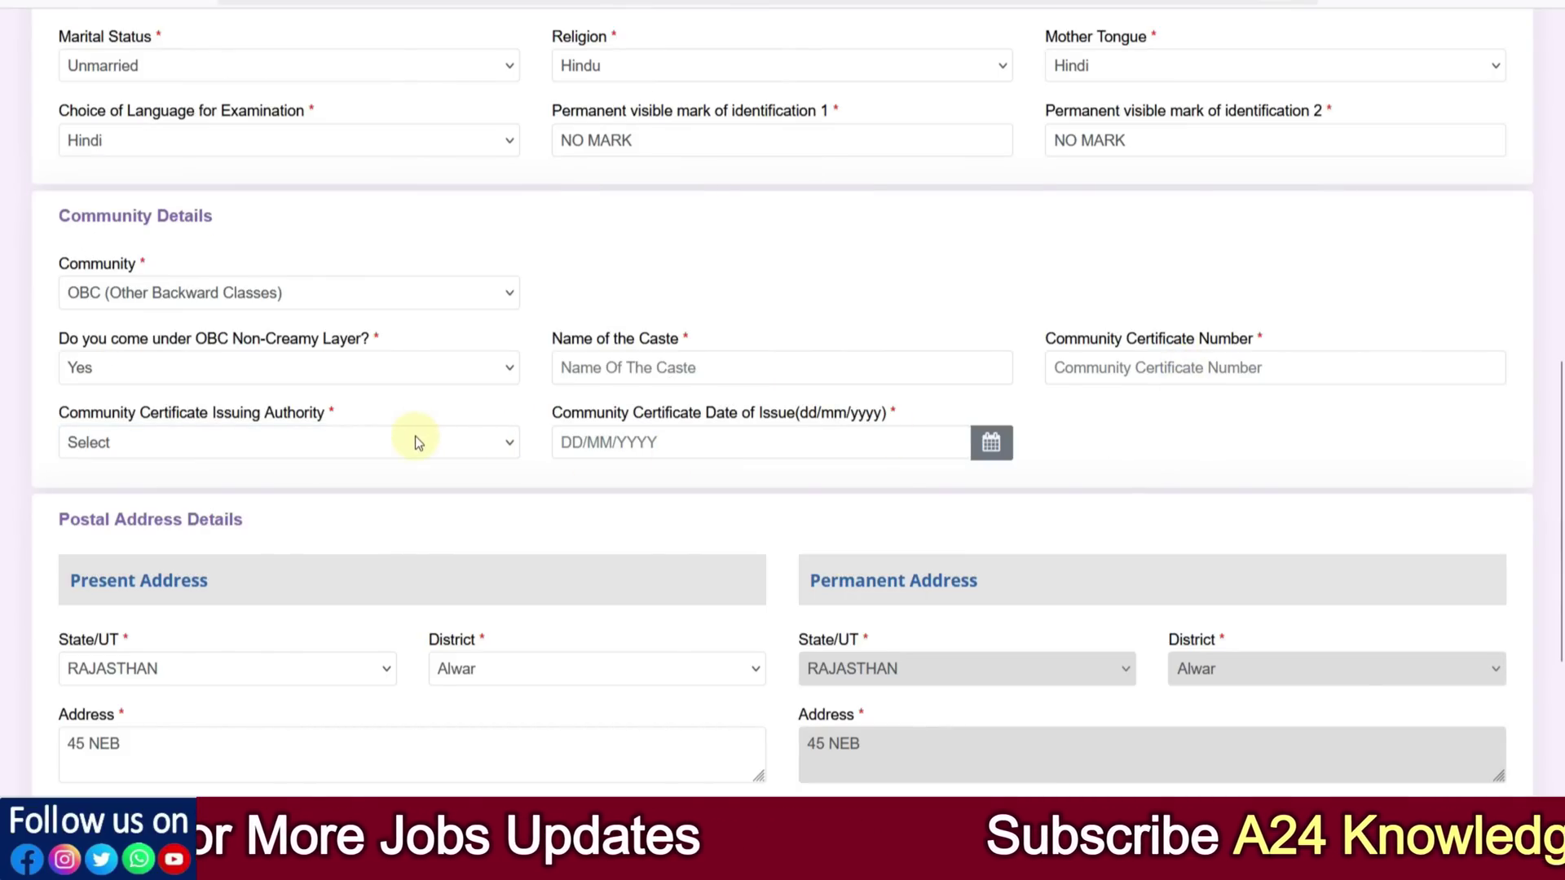
left_click(660, 441)
left_click(1096, 411)
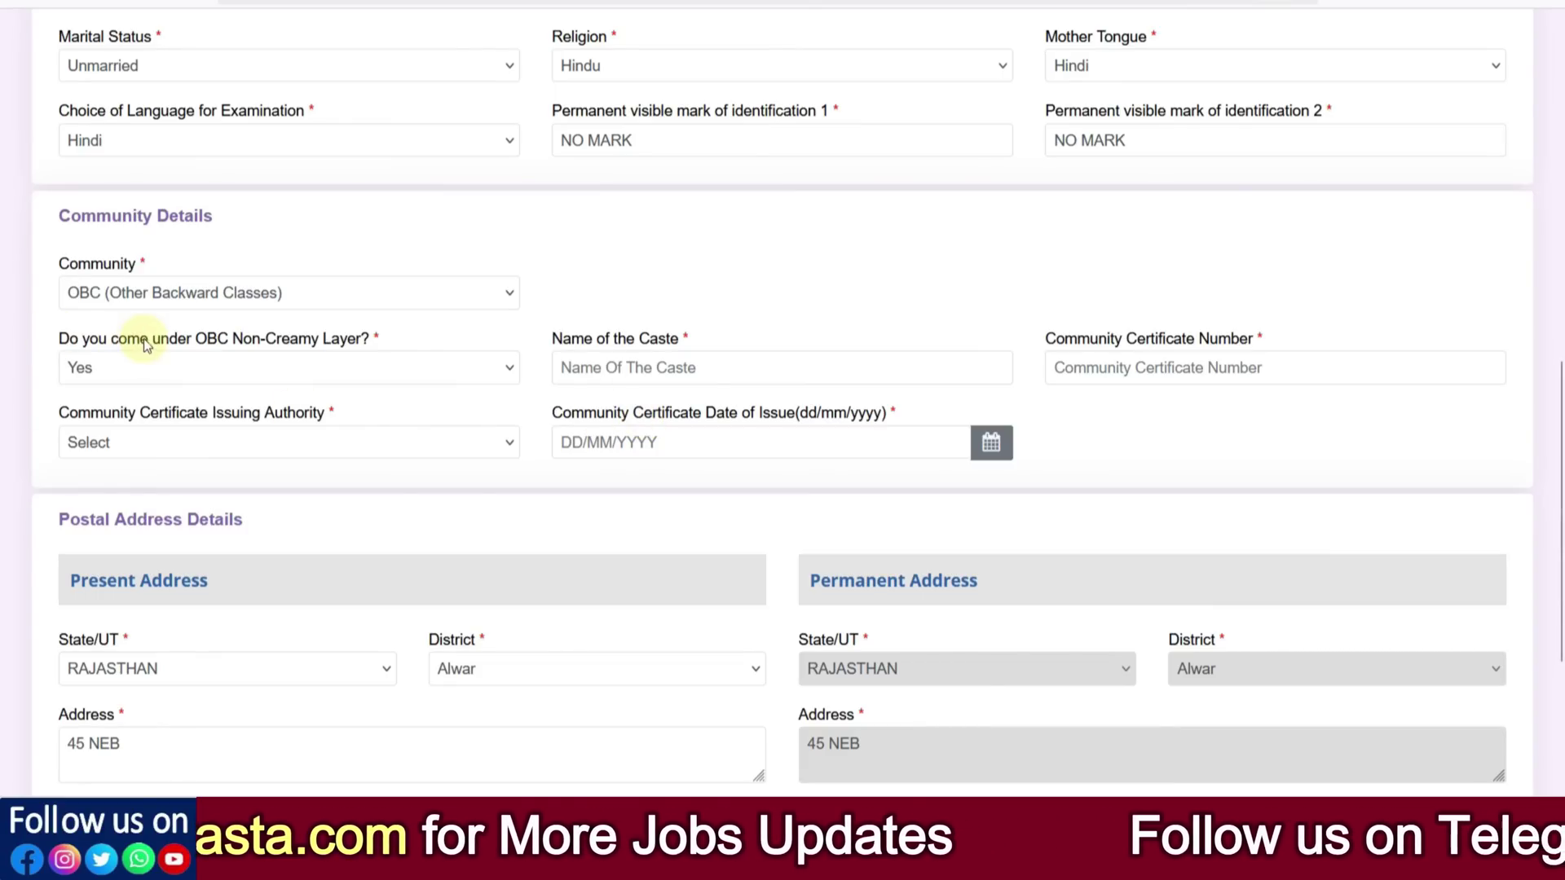
left_click(133, 293)
Change Community to EWS (Economically Weaker Section) and accept its information notice
left_click(131, 470)
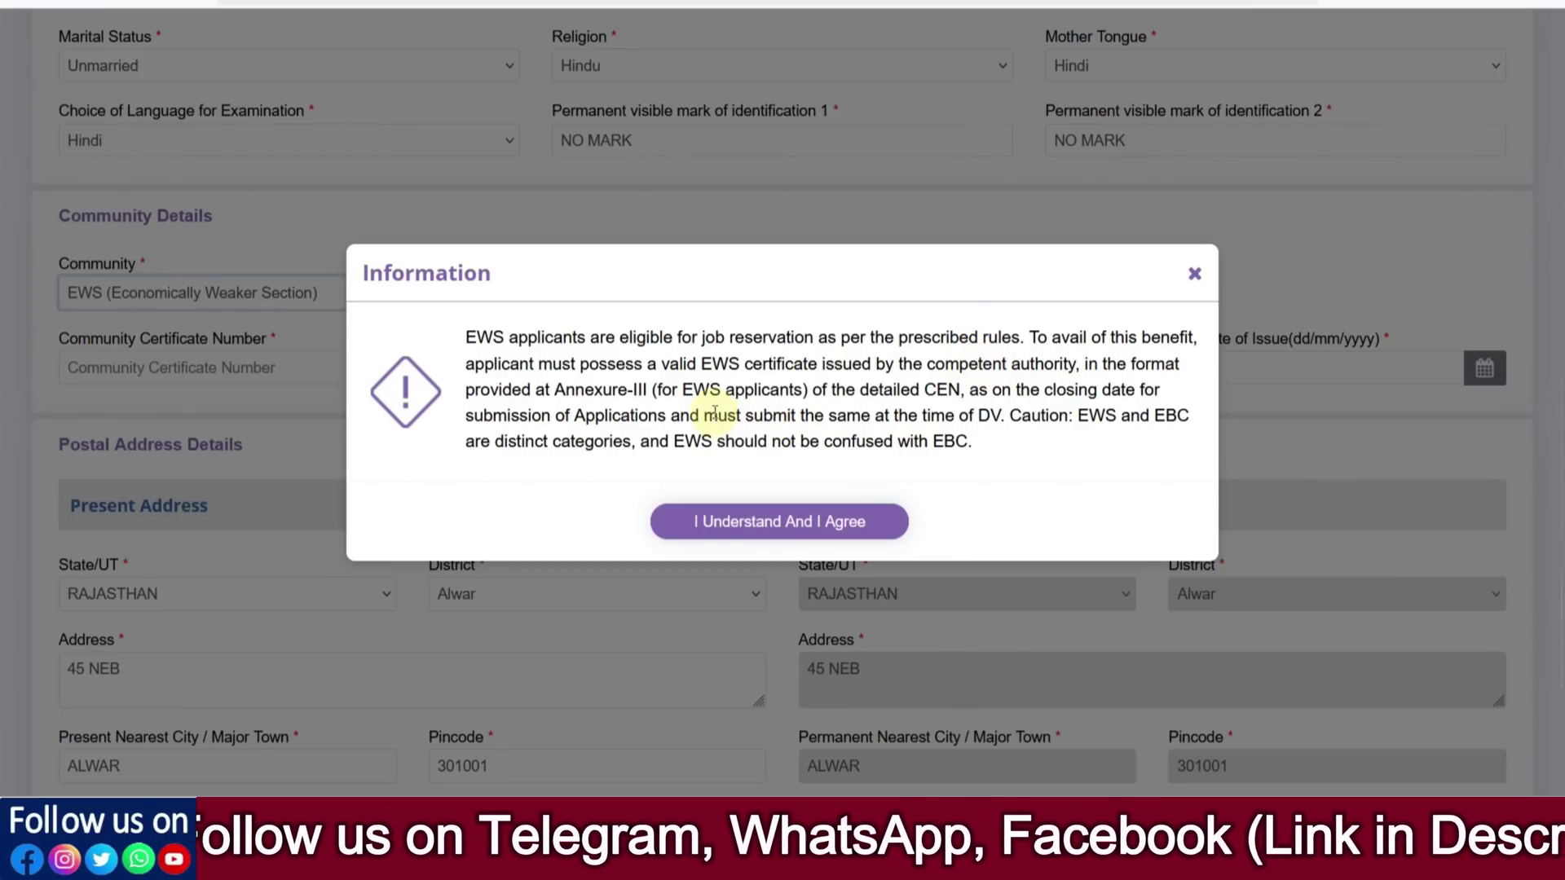
left_click_drag(695, 390, 725, 390)
double_click(940, 444)
left_click(1003, 457)
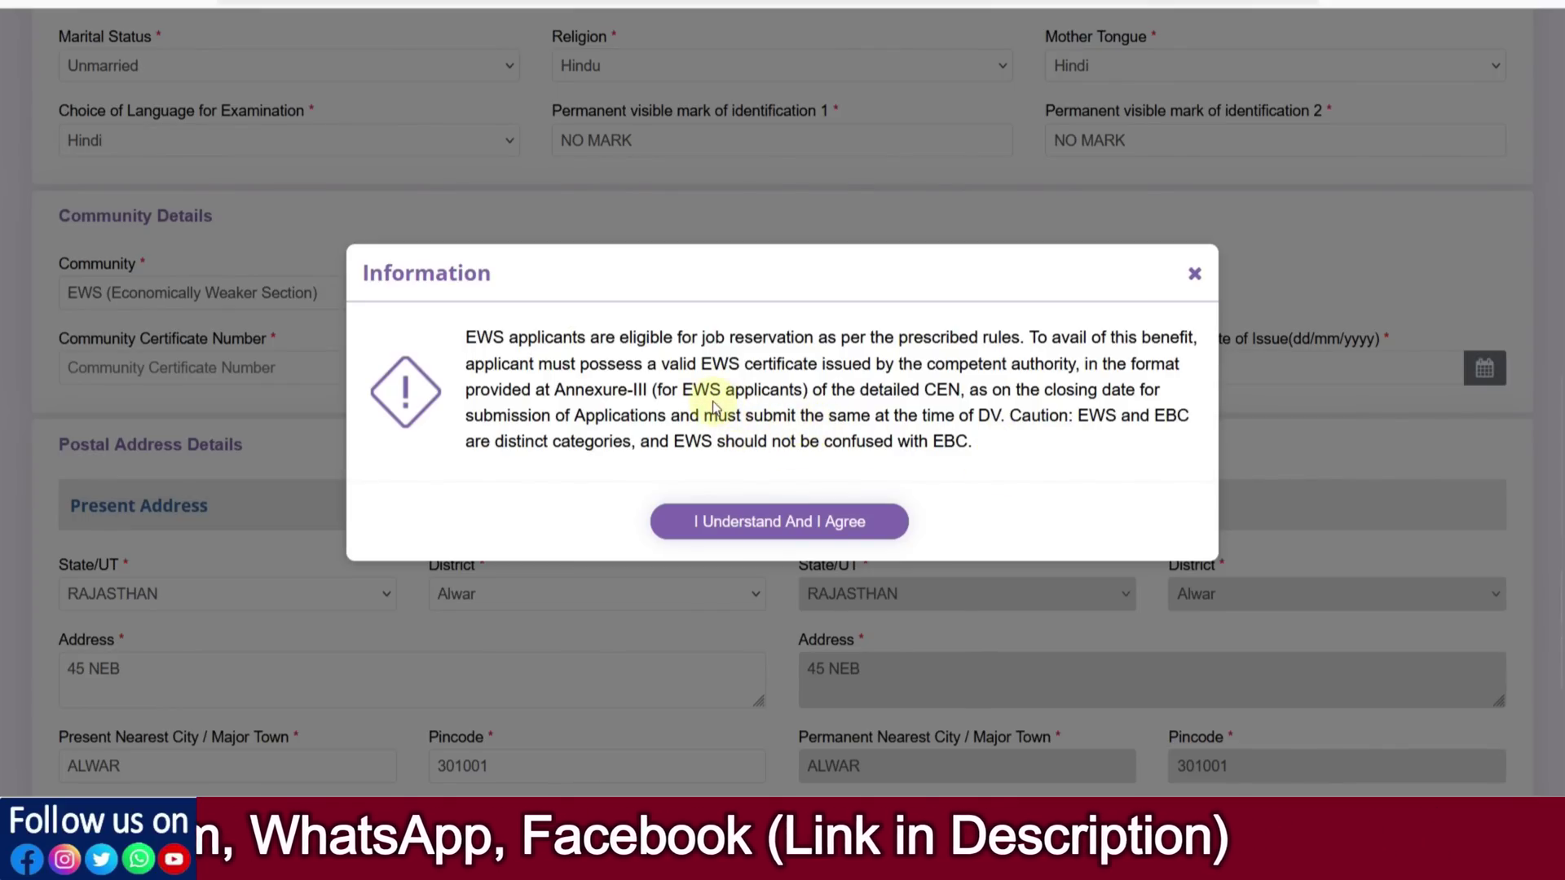
left_click(781, 522)
Check the certificate number, issuing authority and issue date fields, leaving them blank
left_click(200, 367)
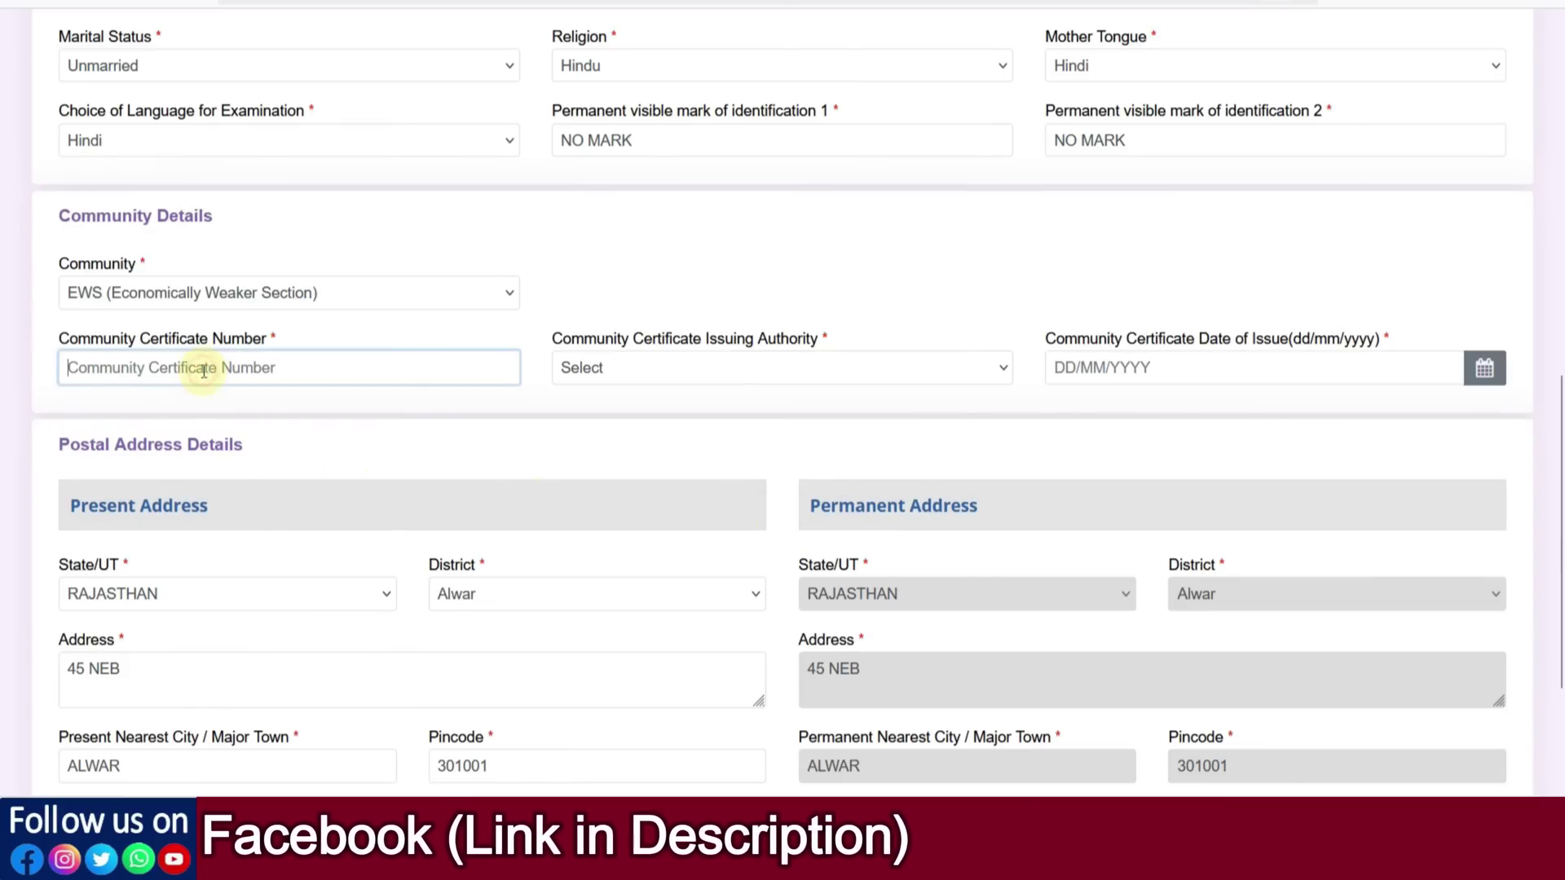
left_click(604, 377)
left_click(1191, 365)
left_click(967, 293)
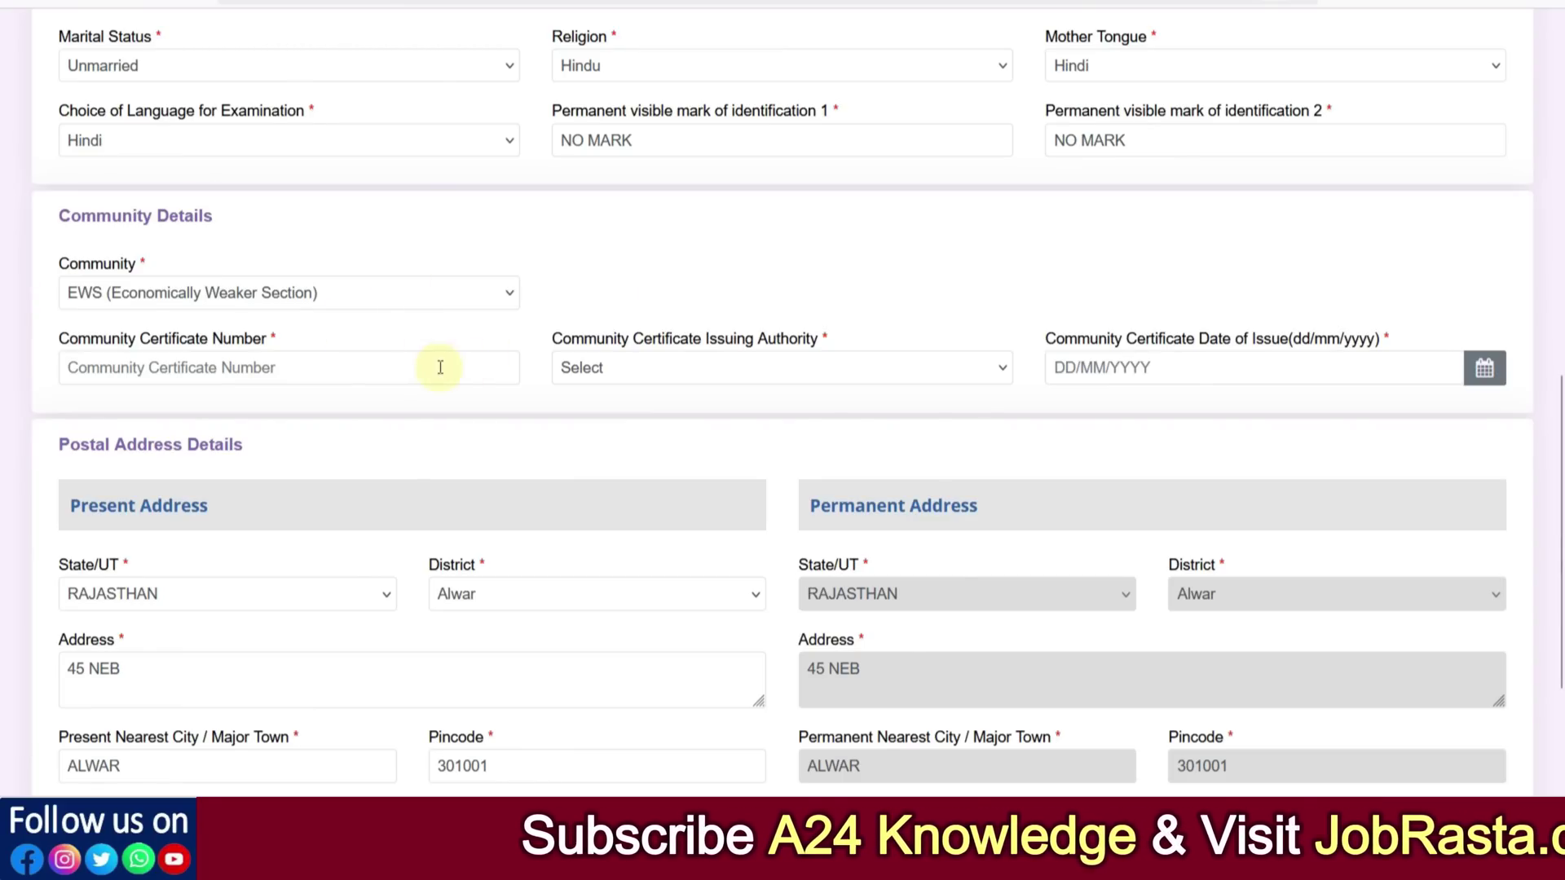
scroll(486, 371, "down", 3)
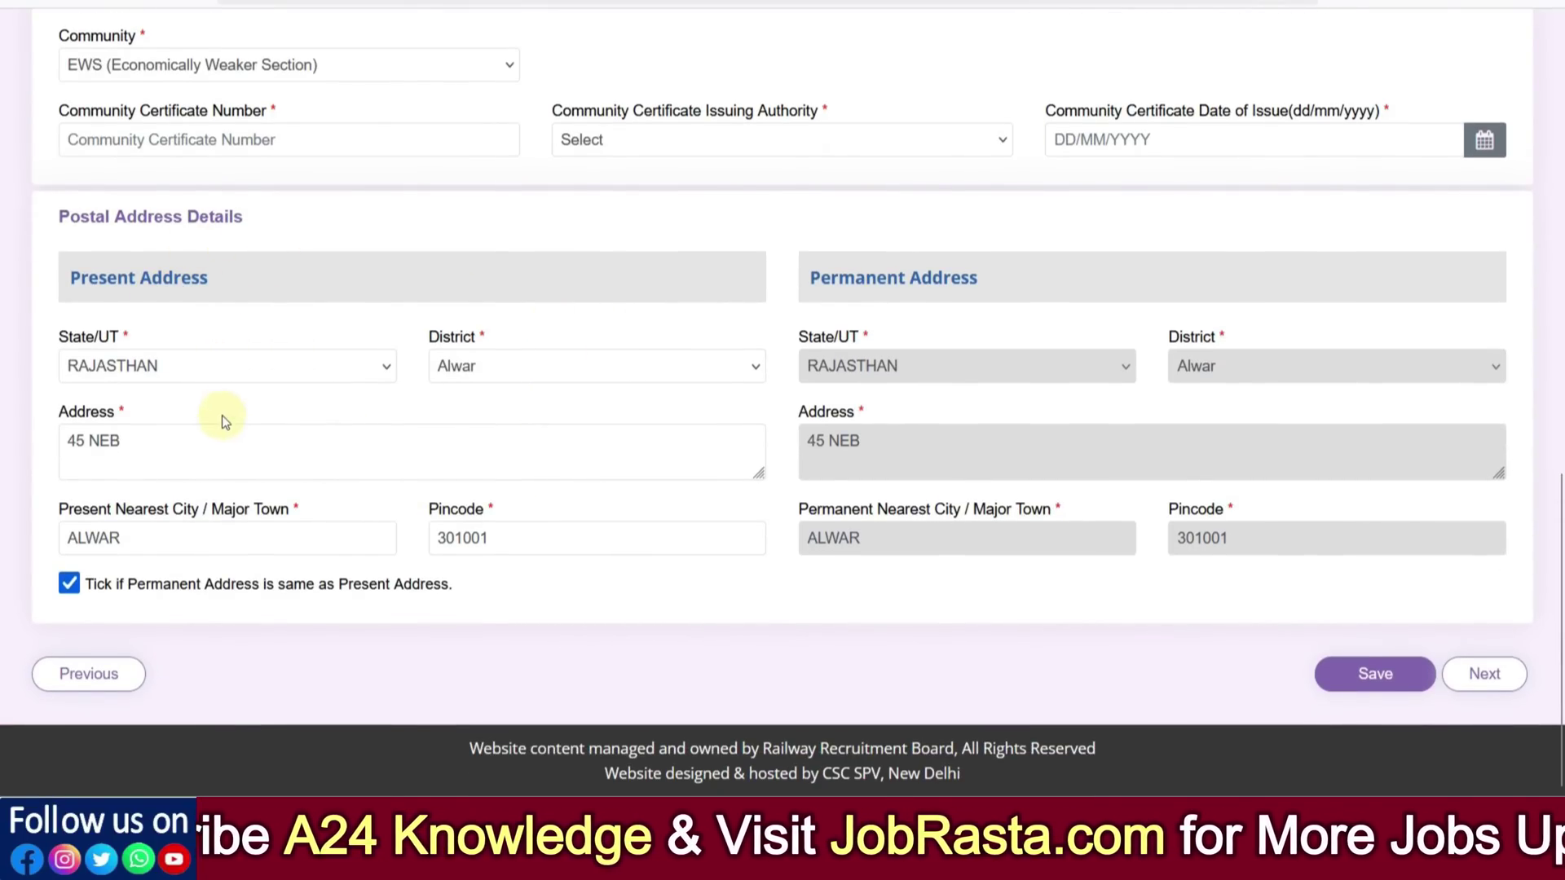
Review the present address state, district, address and nearest city, then save the personal details
left_click(196, 368)
left_click(479, 366)
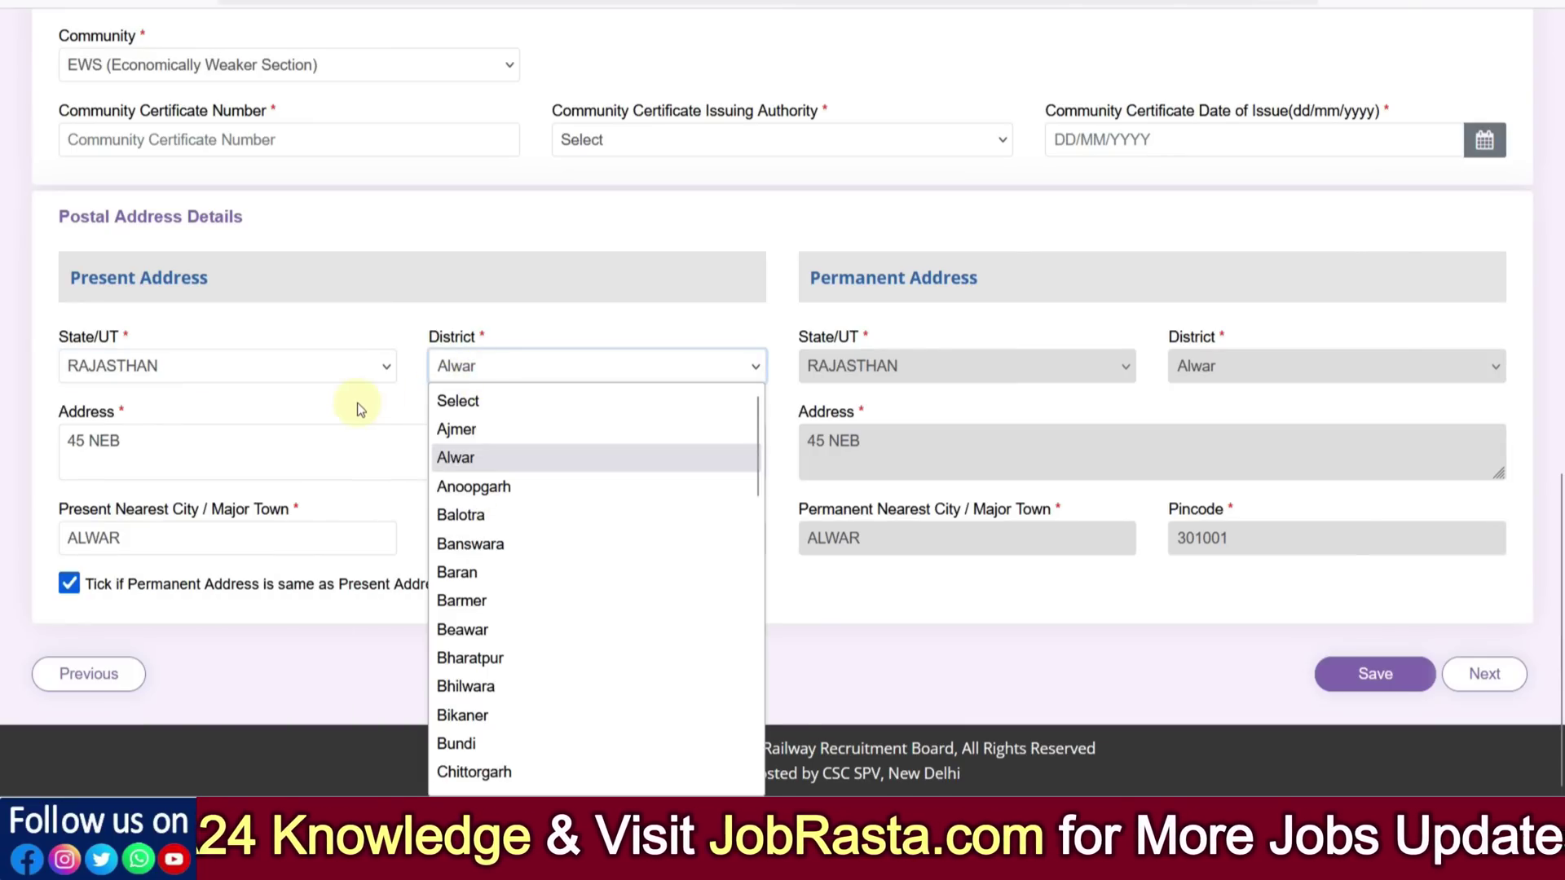
left_click(210, 439)
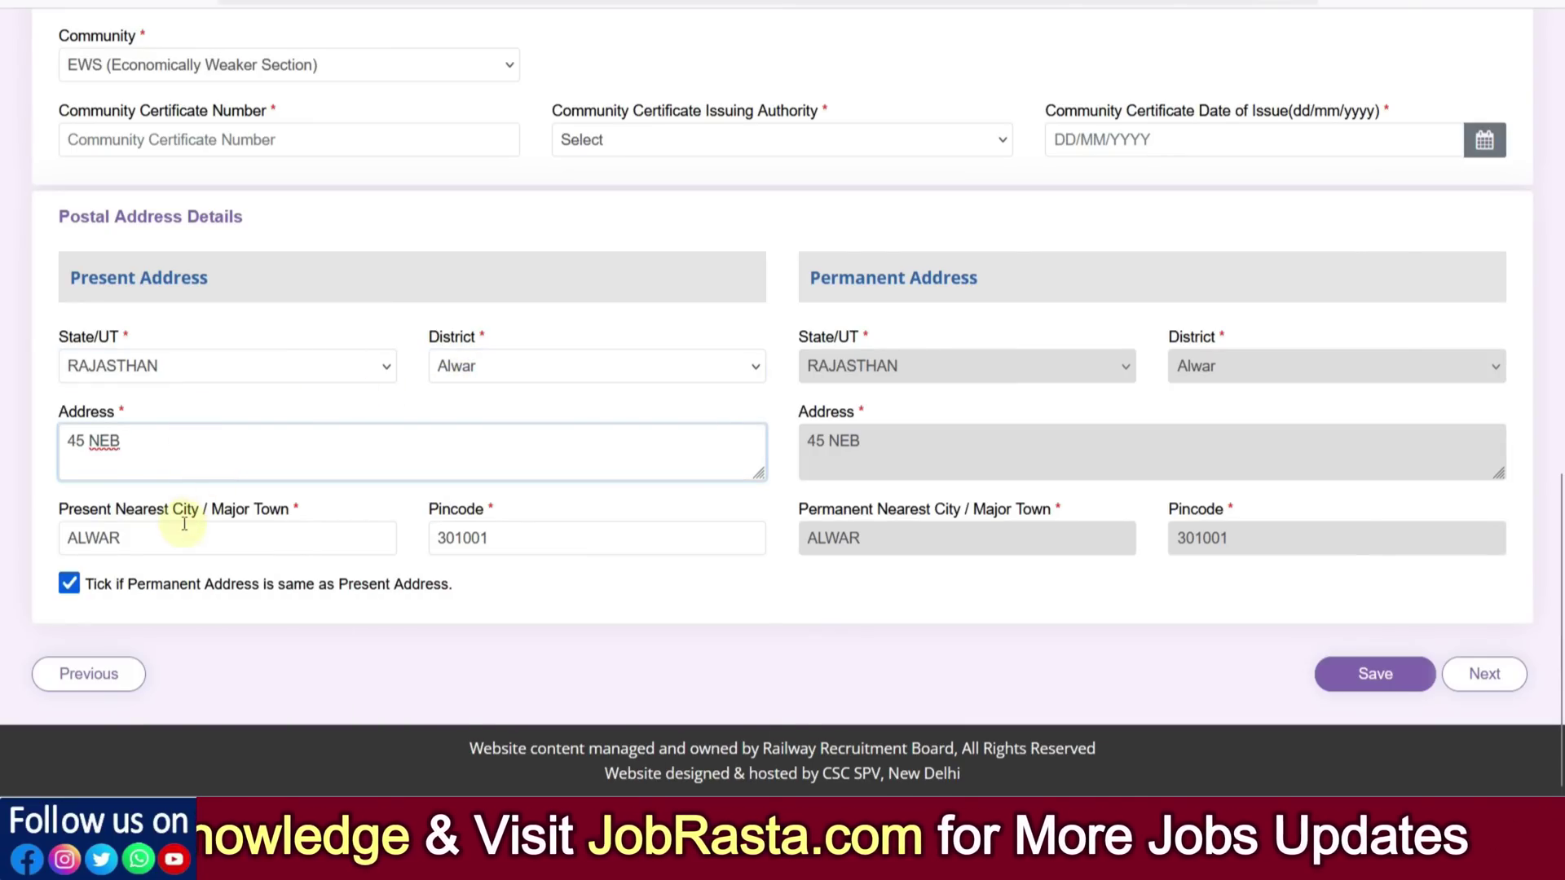
left_click(164, 541)
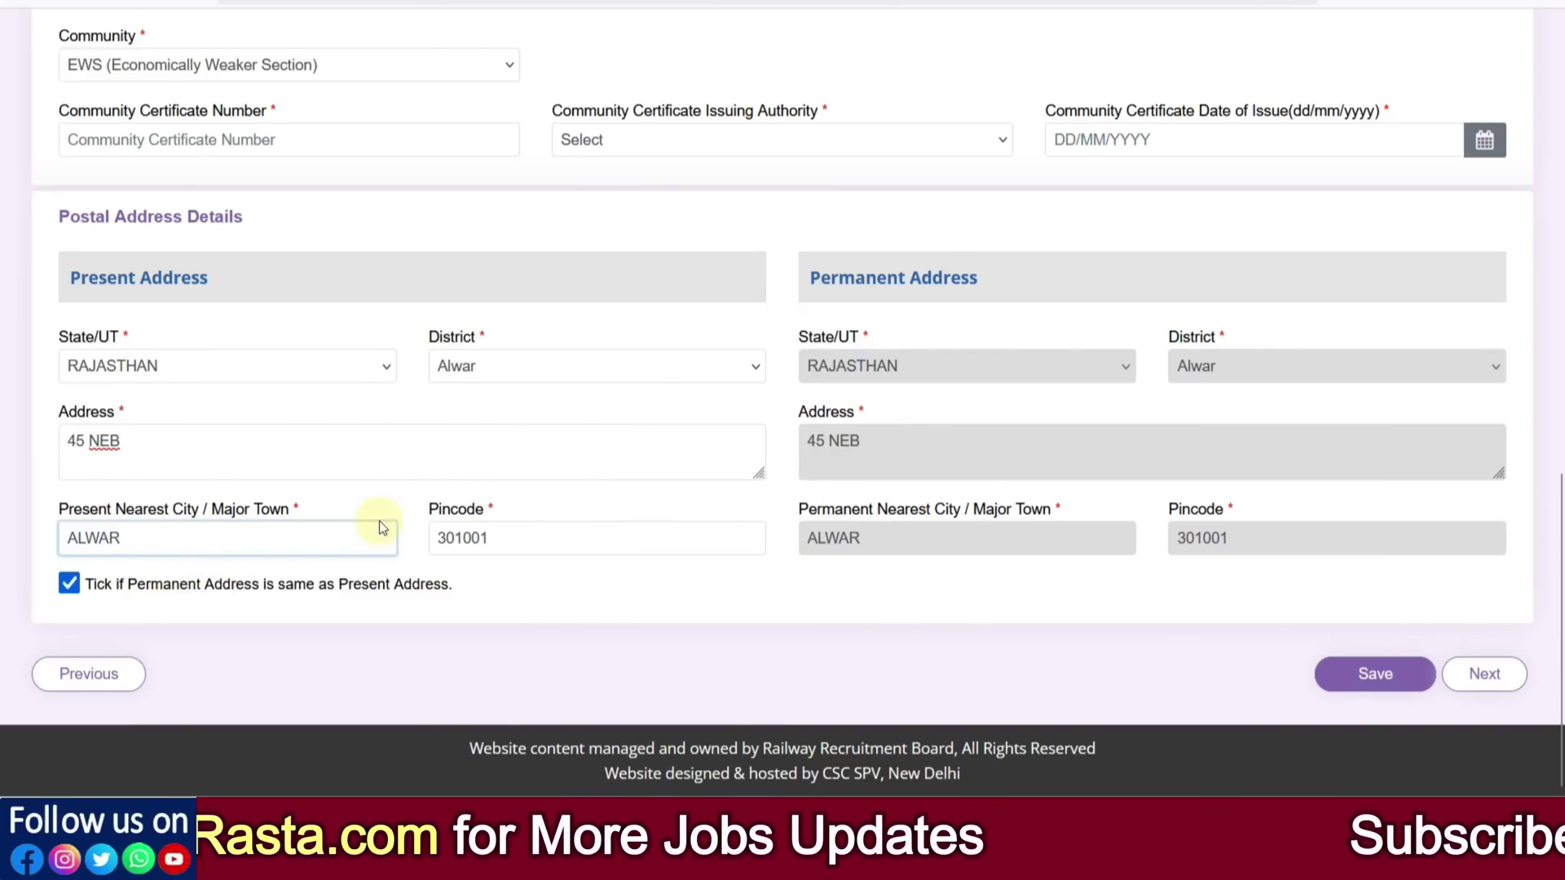
left_click(1378, 687)
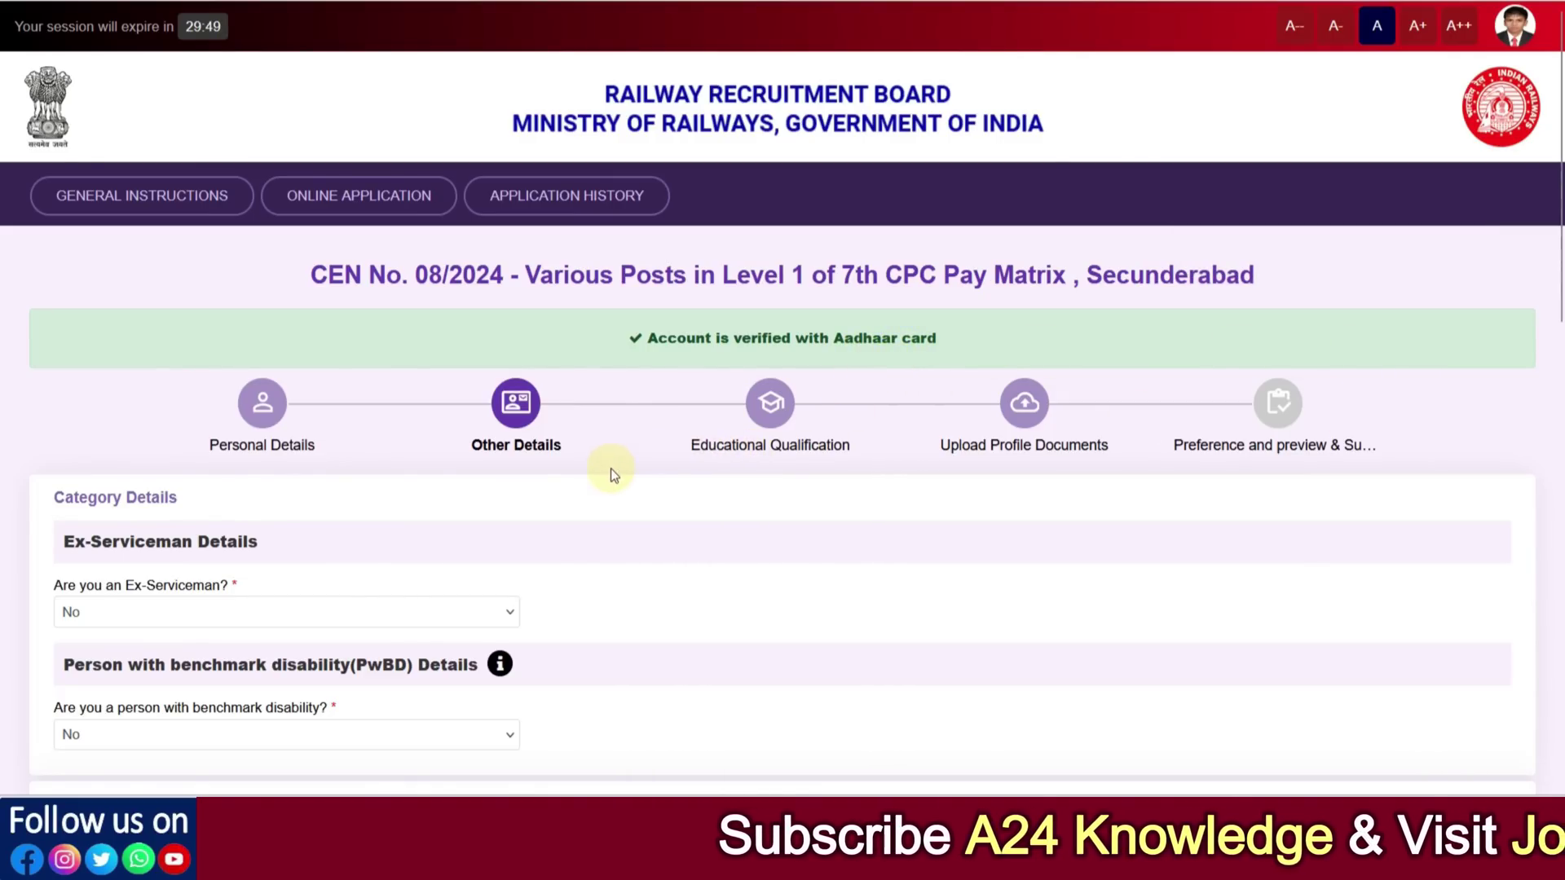
Answer Yes to Ex-Serviceman and choose Army as the defence service
scroll(582, 473, "down", 4)
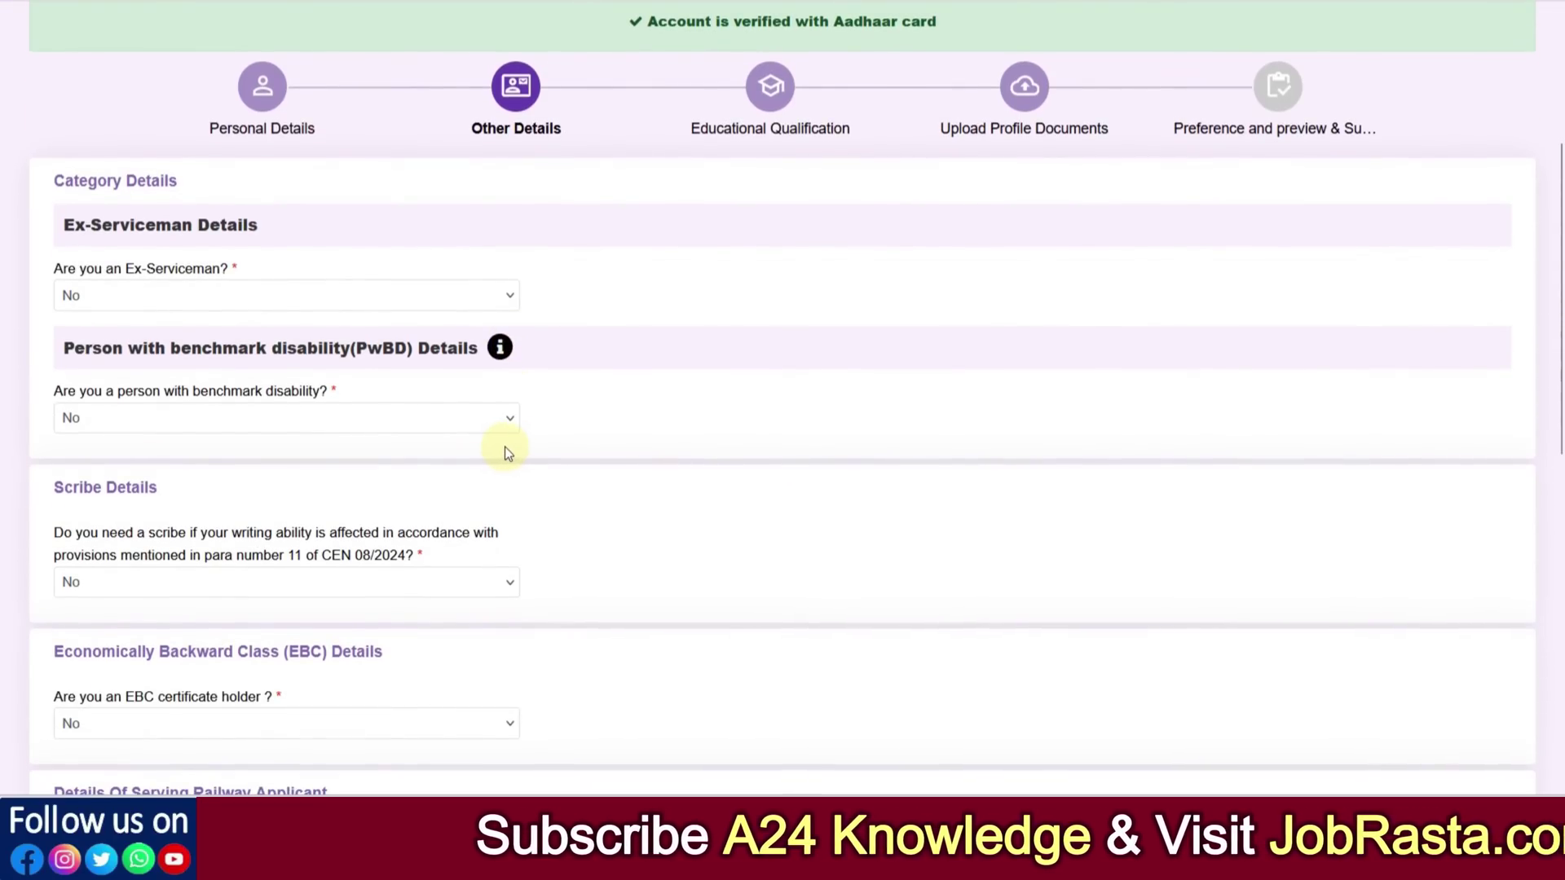
key("ctrl+plus")
left_click(217, 357)
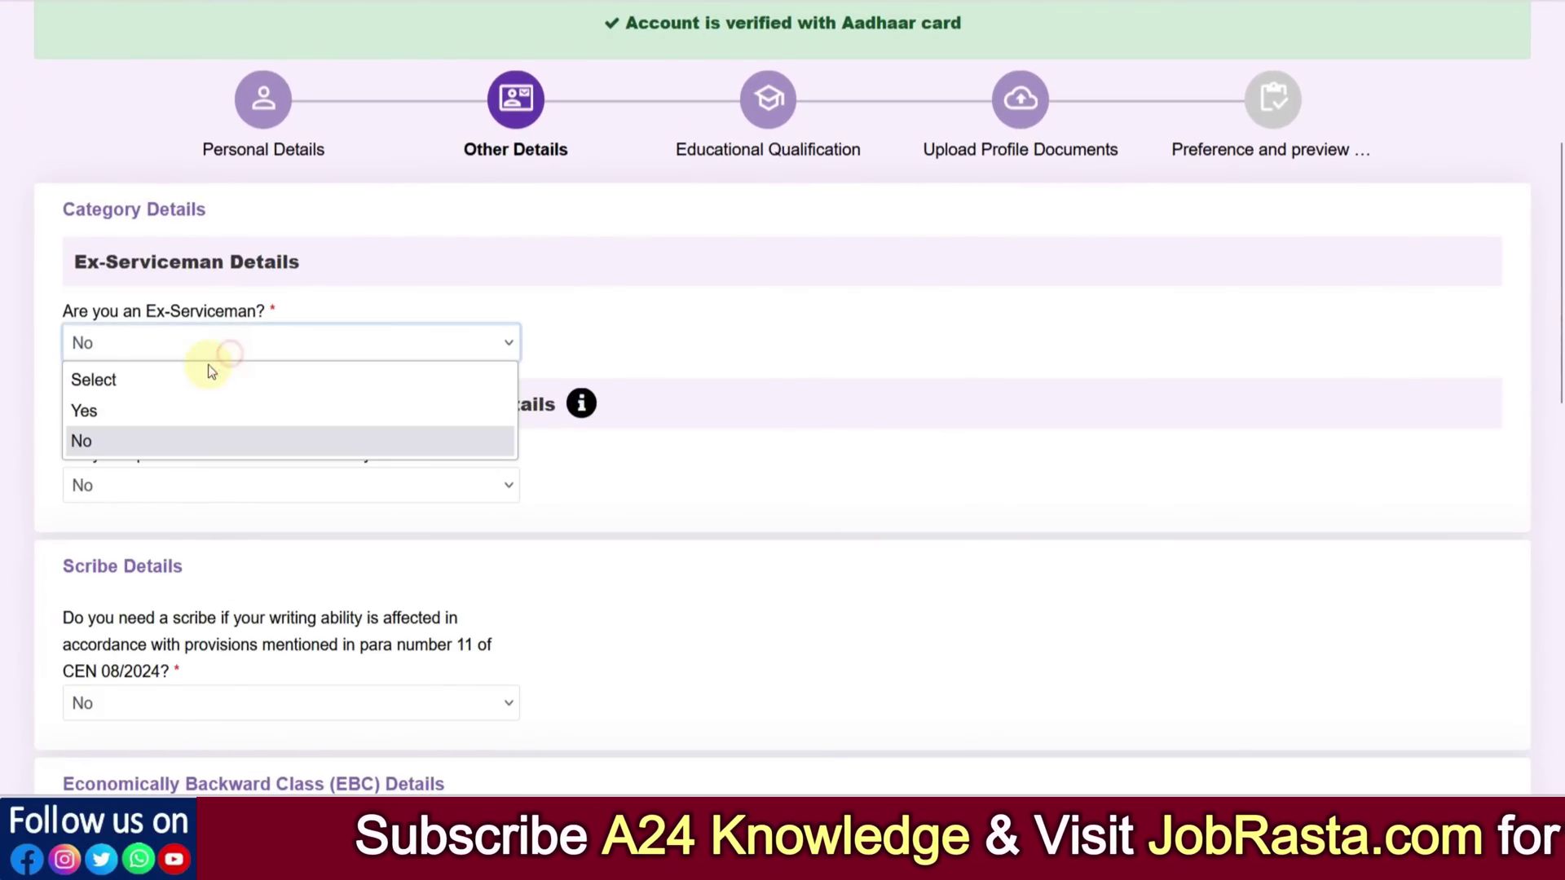
left_click(171, 409)
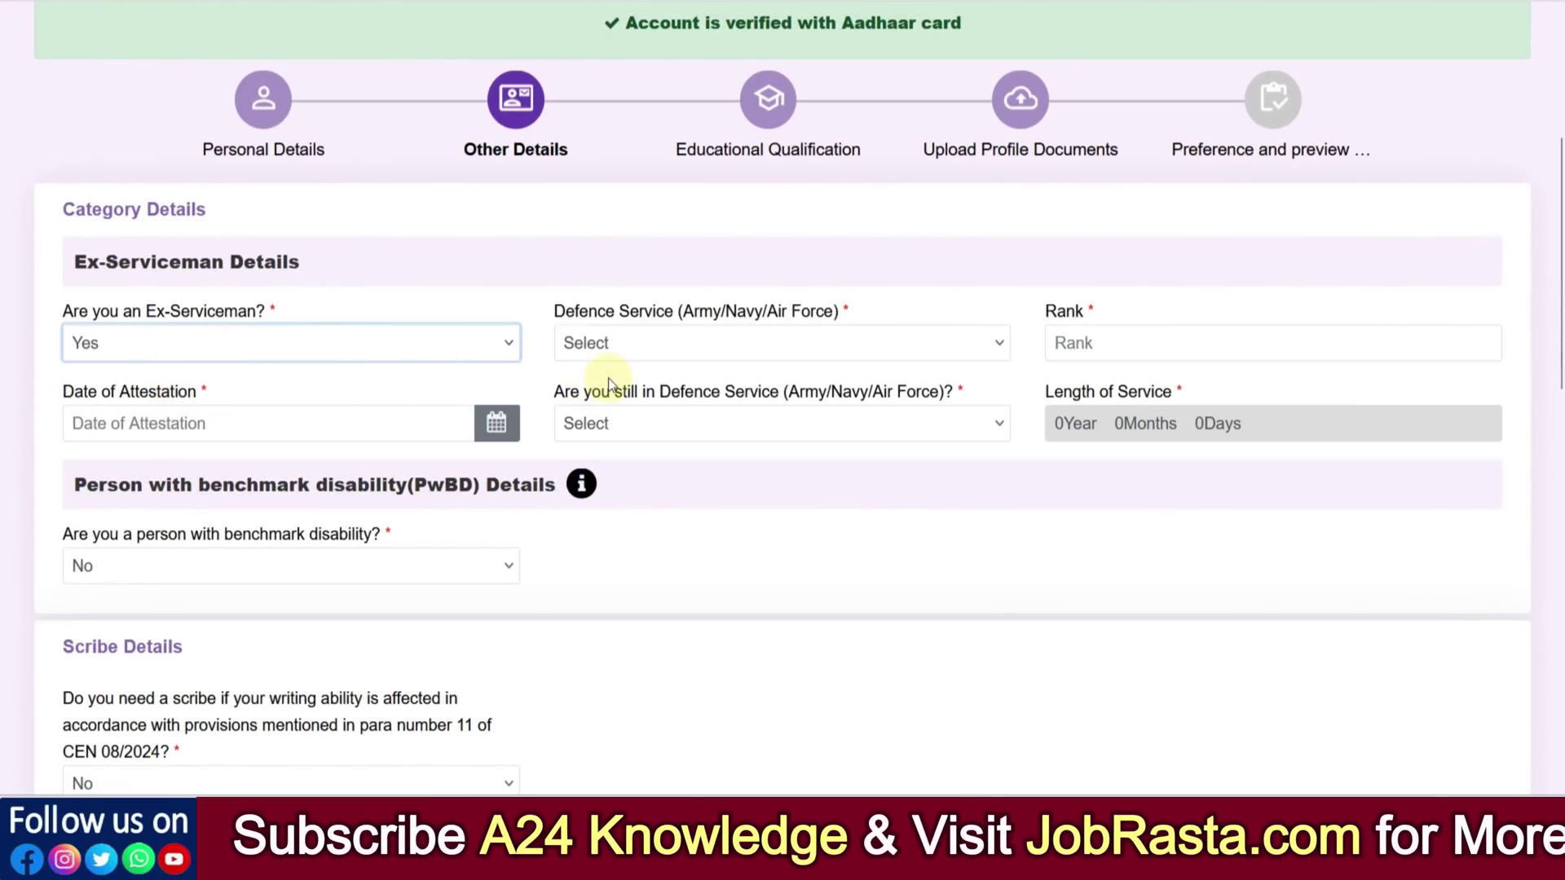
left_click(608, 349)
left_click(610, 411)
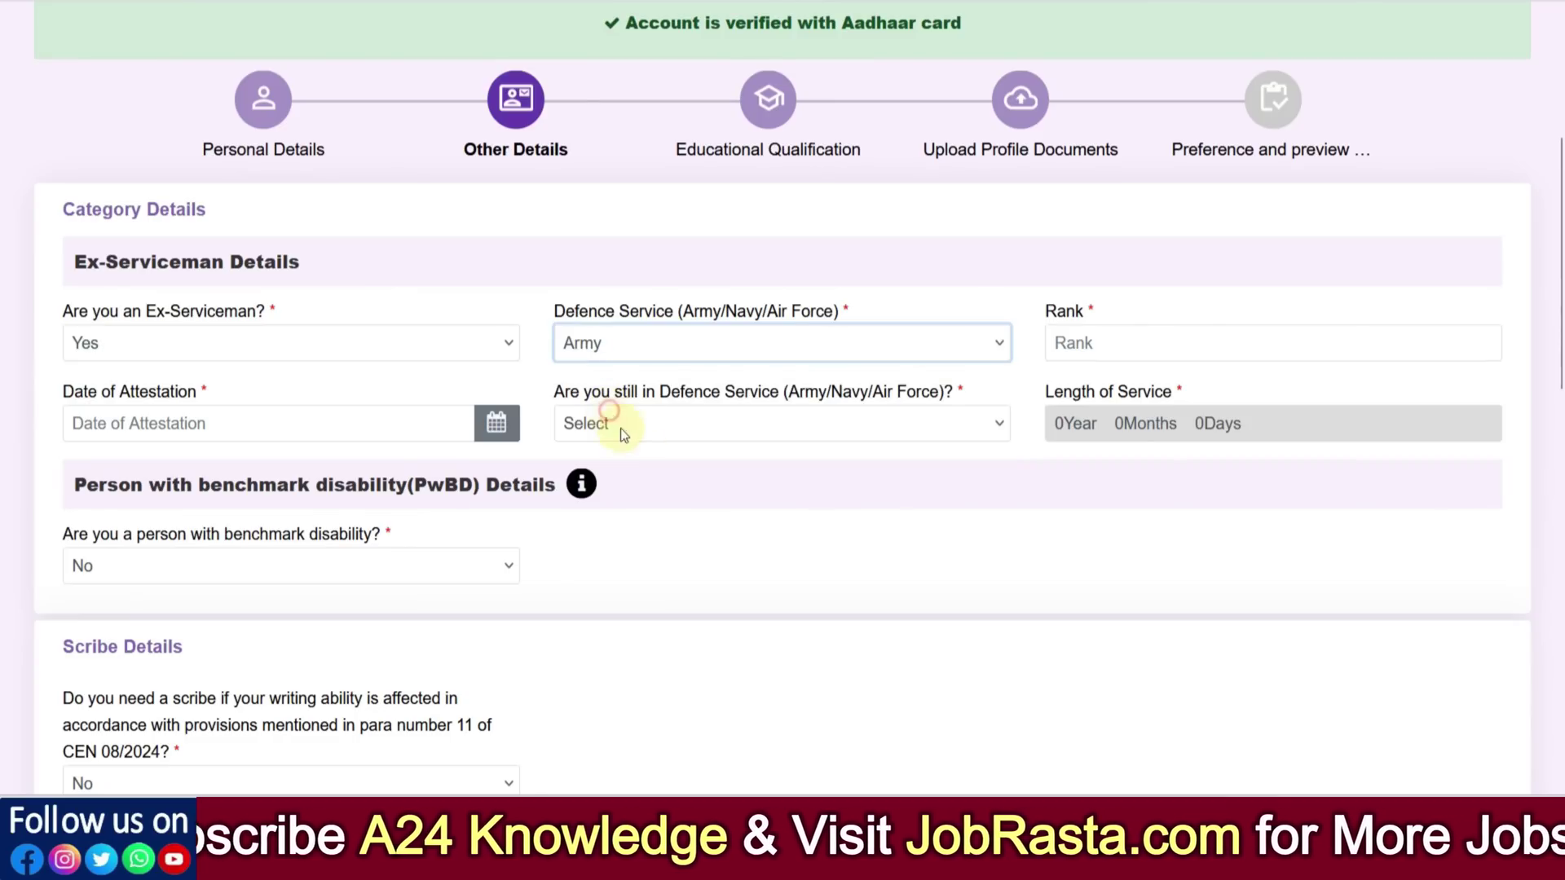
left_click(1092, 346)
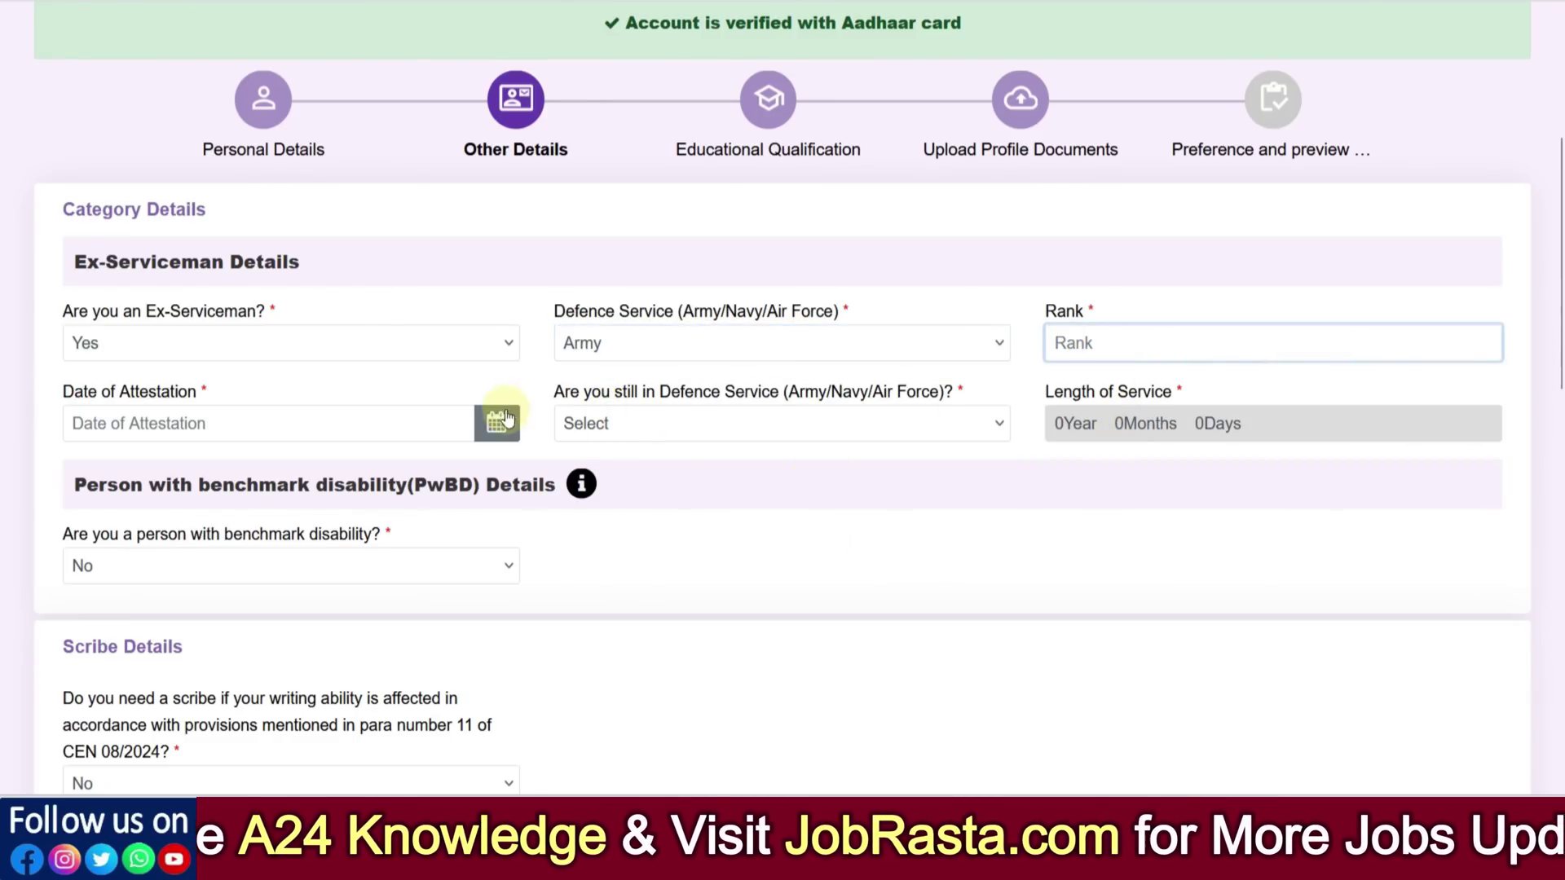
Mark not still in defence service, leave discharge details empty, and answer re-employment No
left_click(329, 420)
left_click(619, 431)
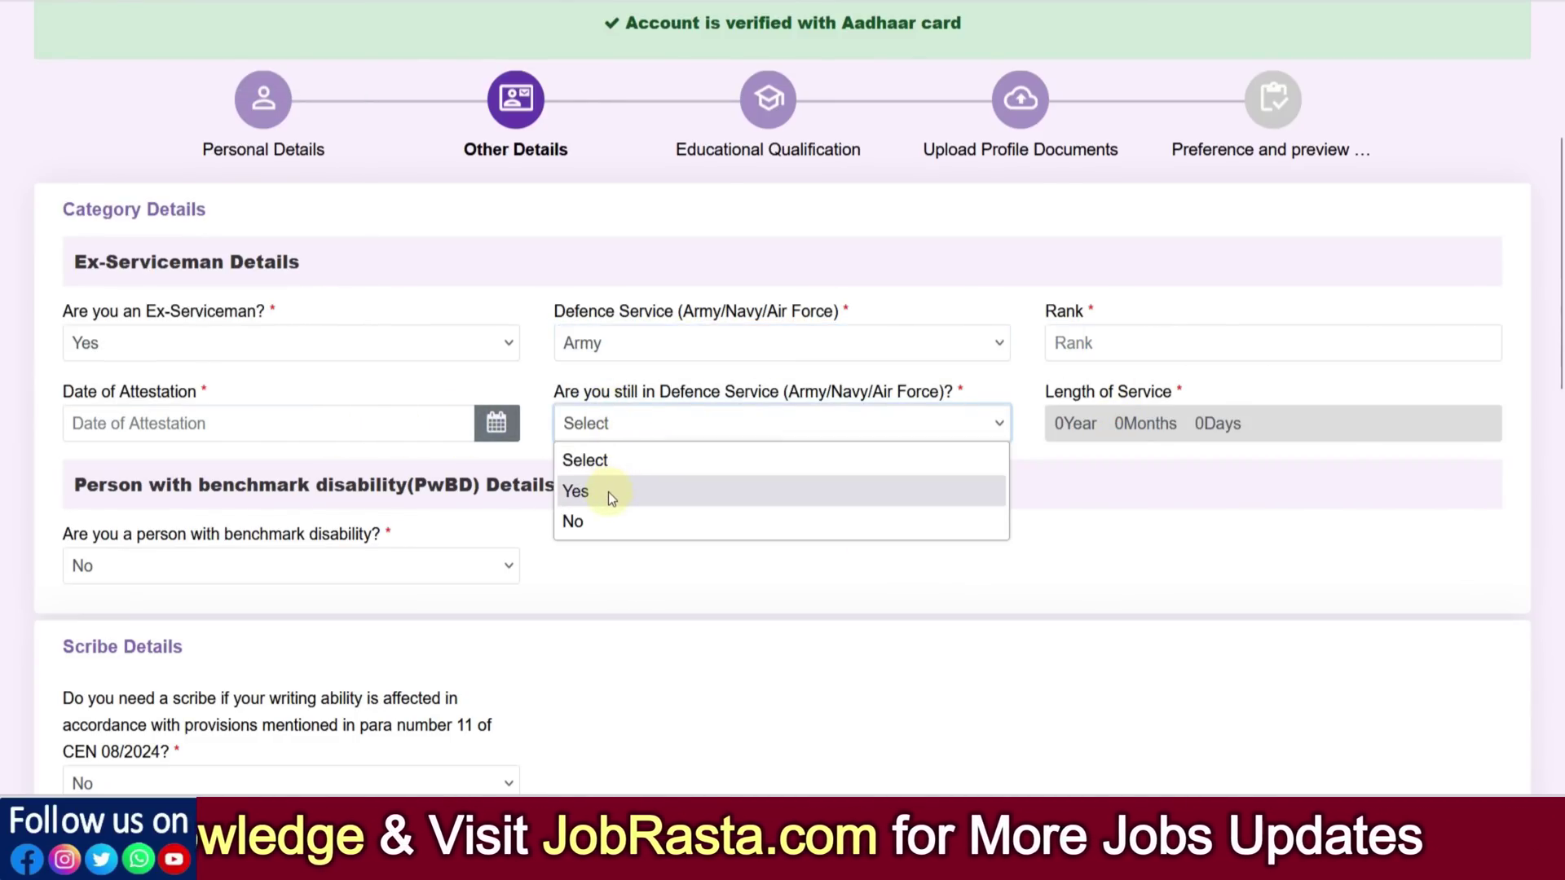
left_click(600, 519)
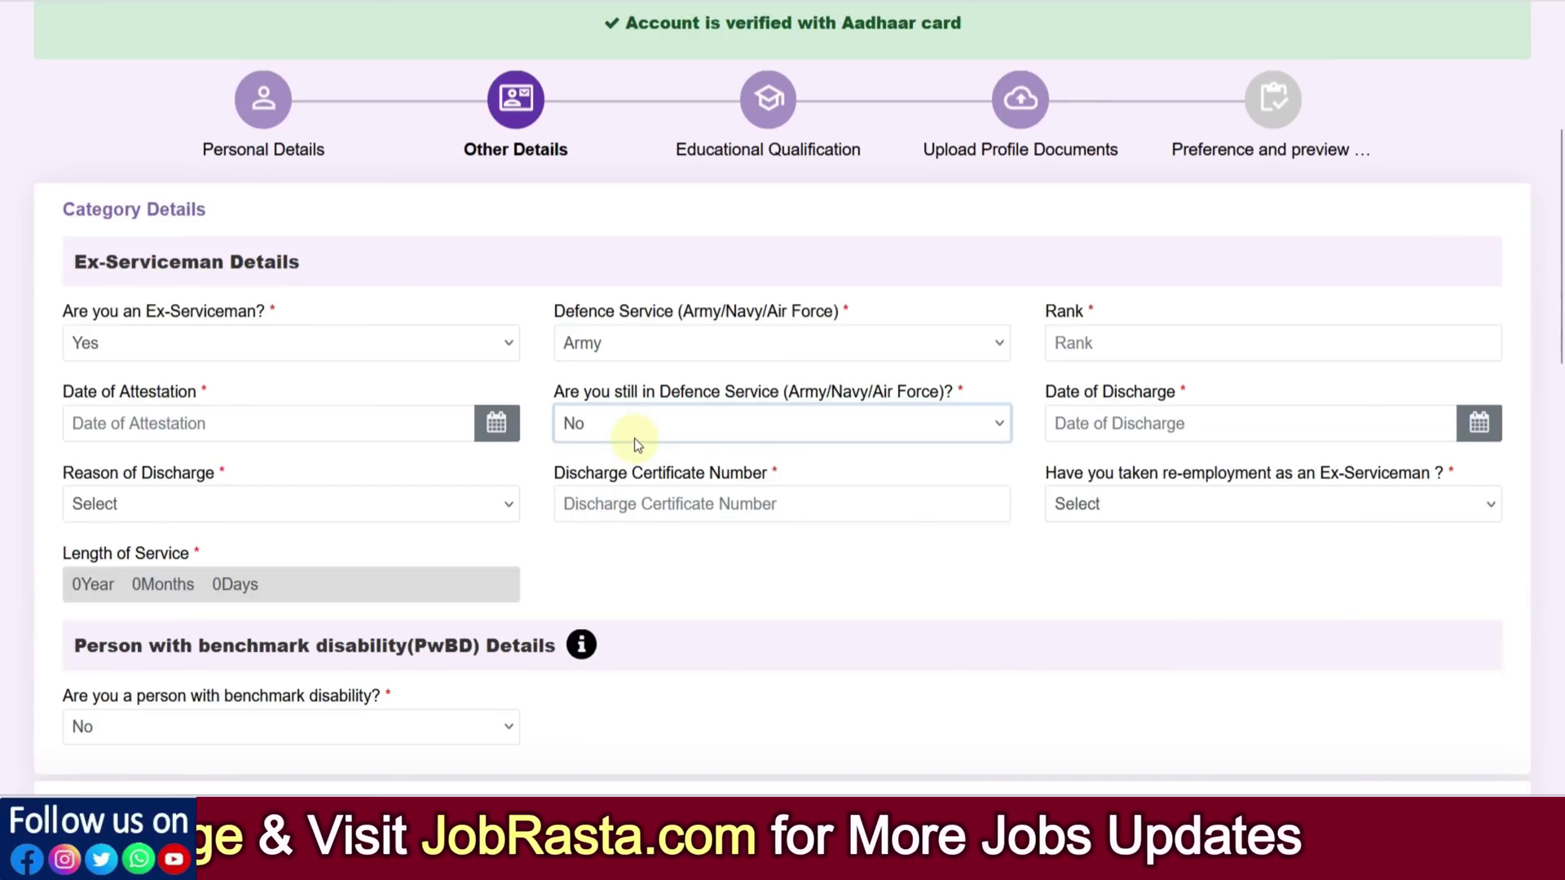
left_click(1137, 427)
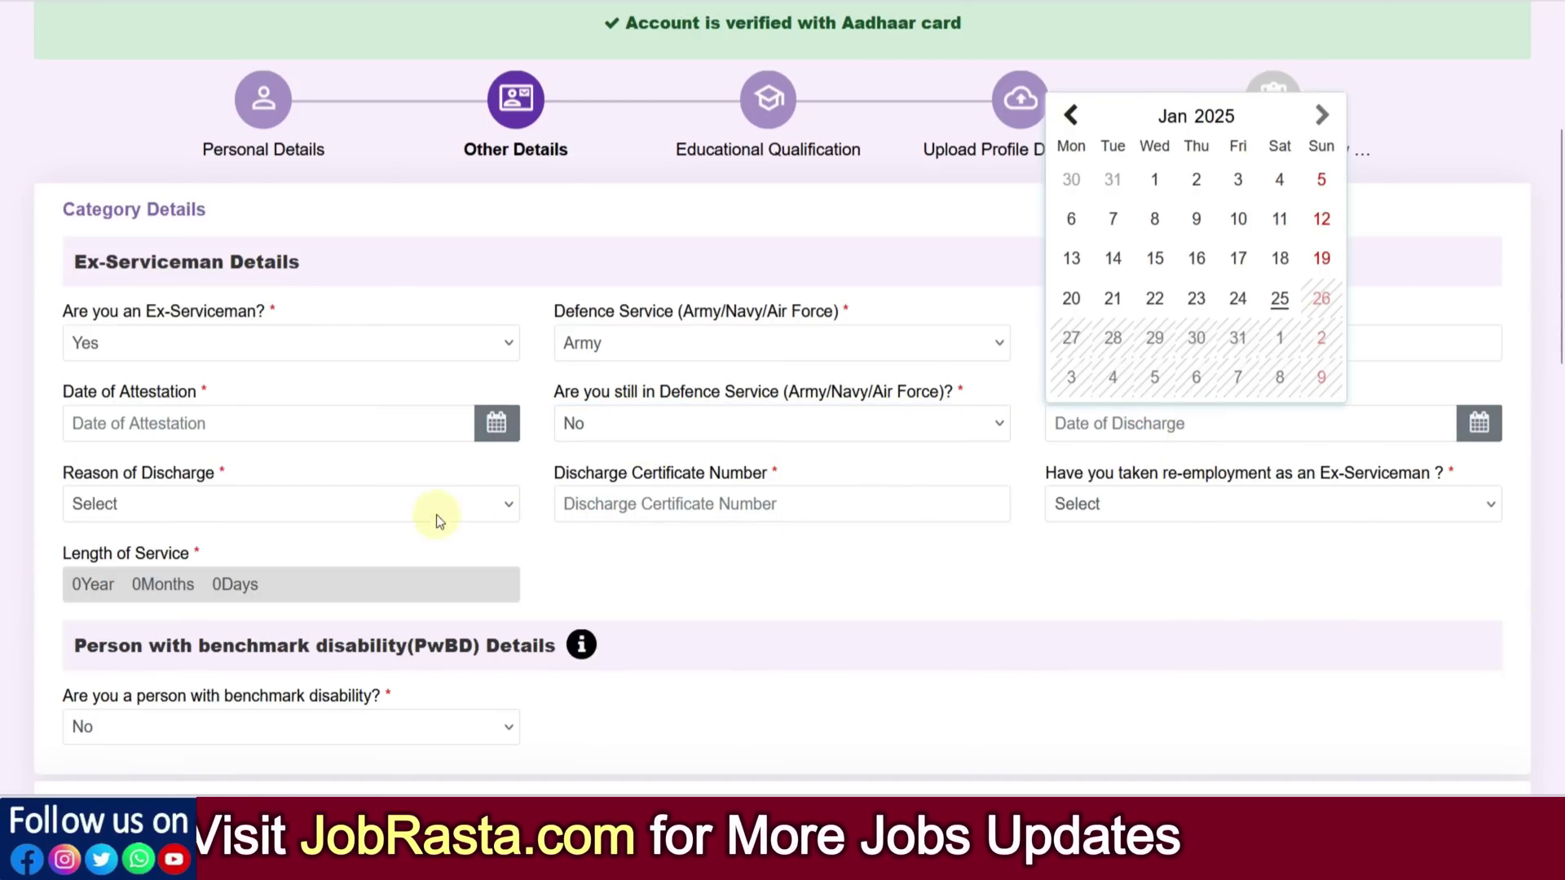
left_click(380, 506)
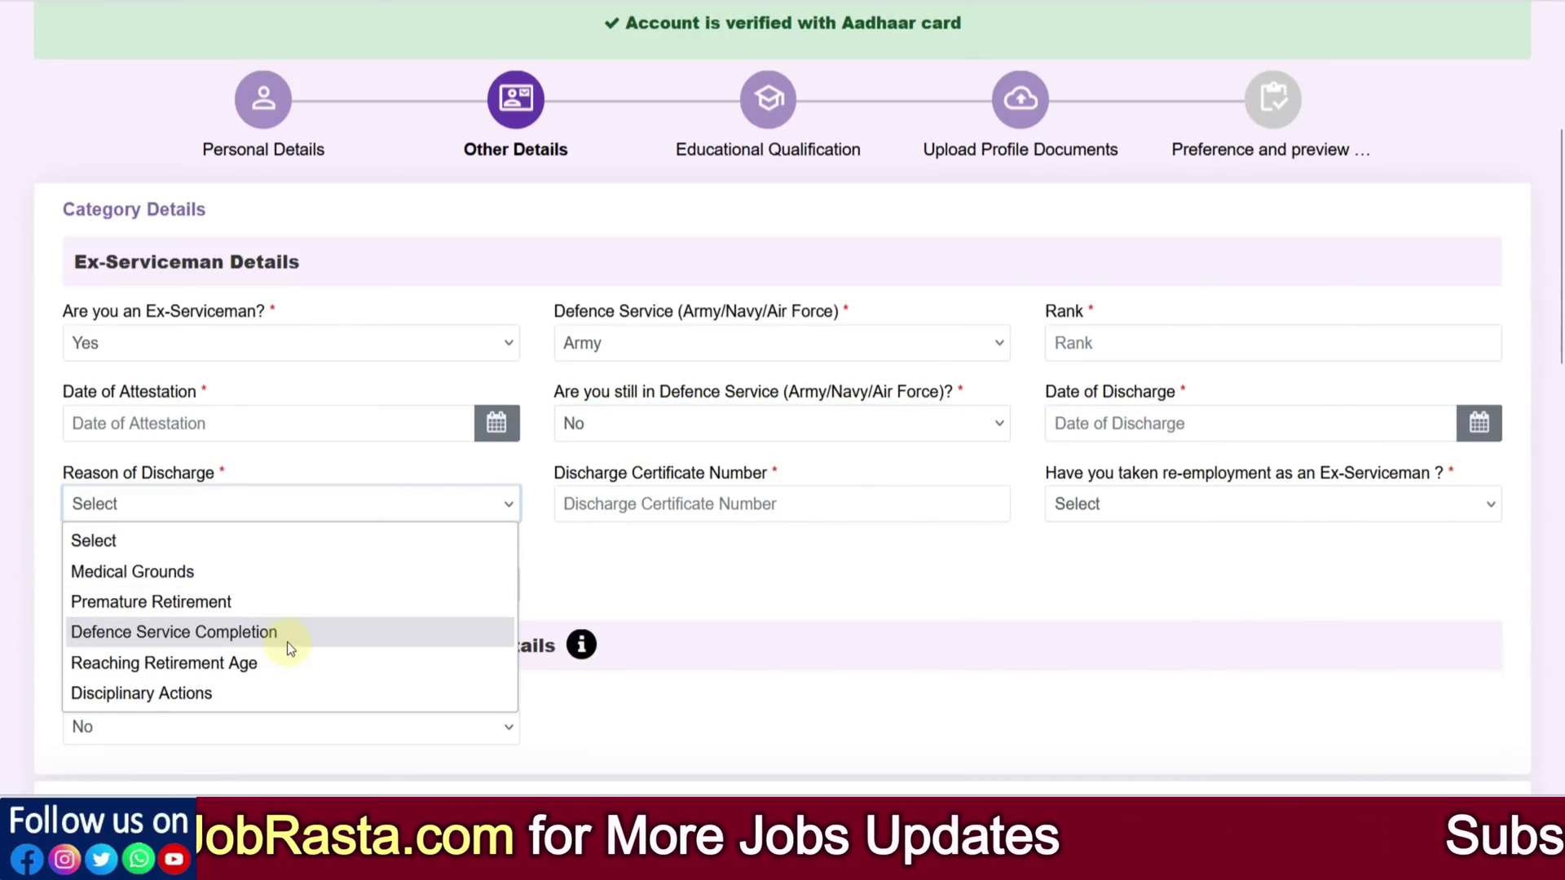
left_click(734, 583)
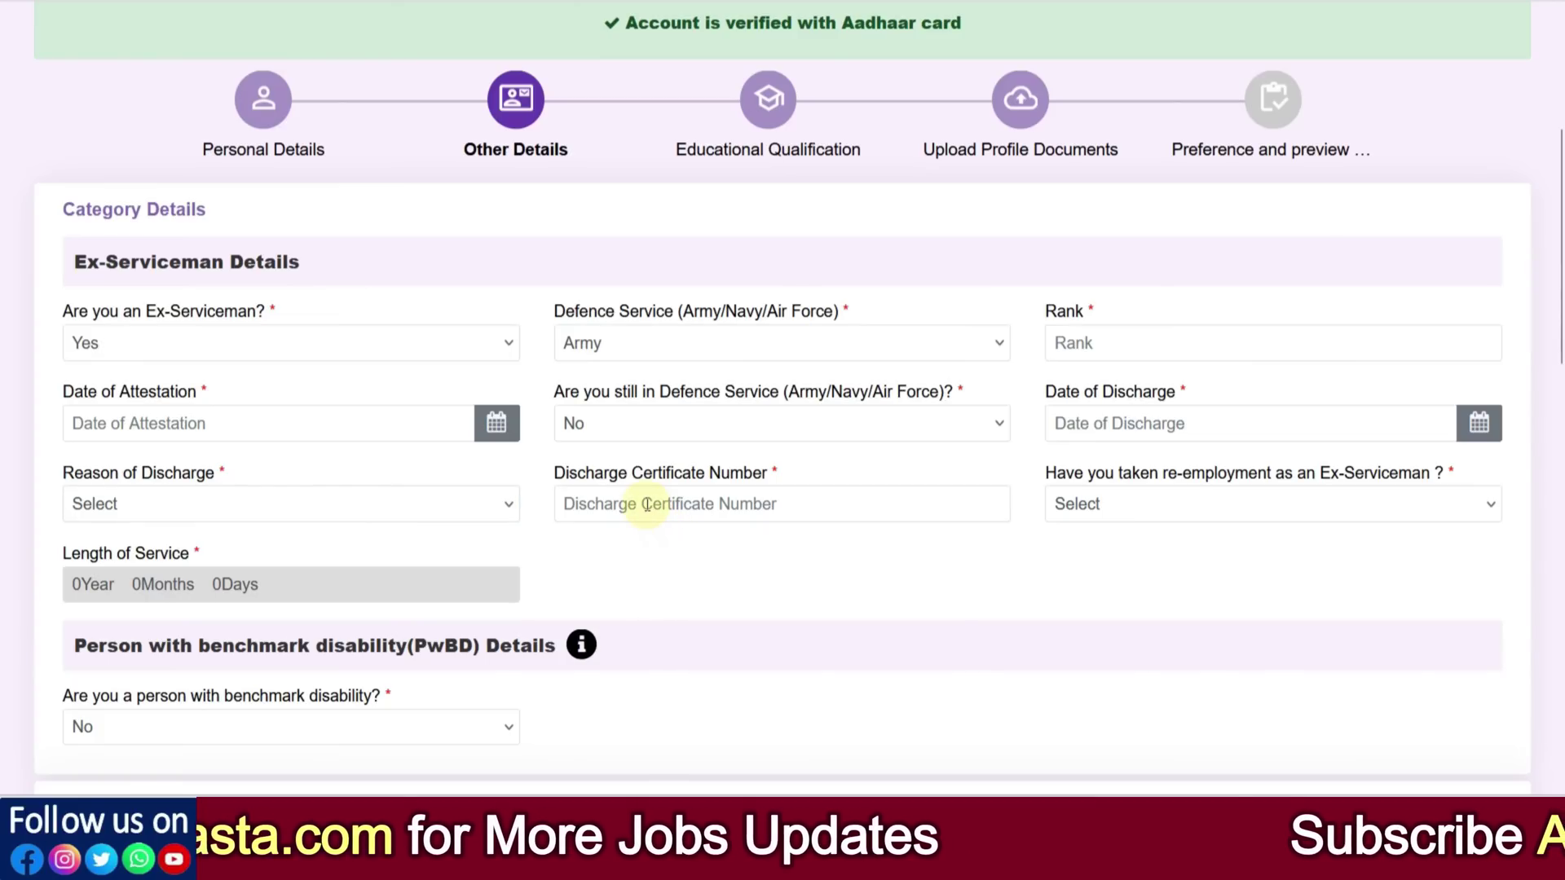
left_click(1111, 507)
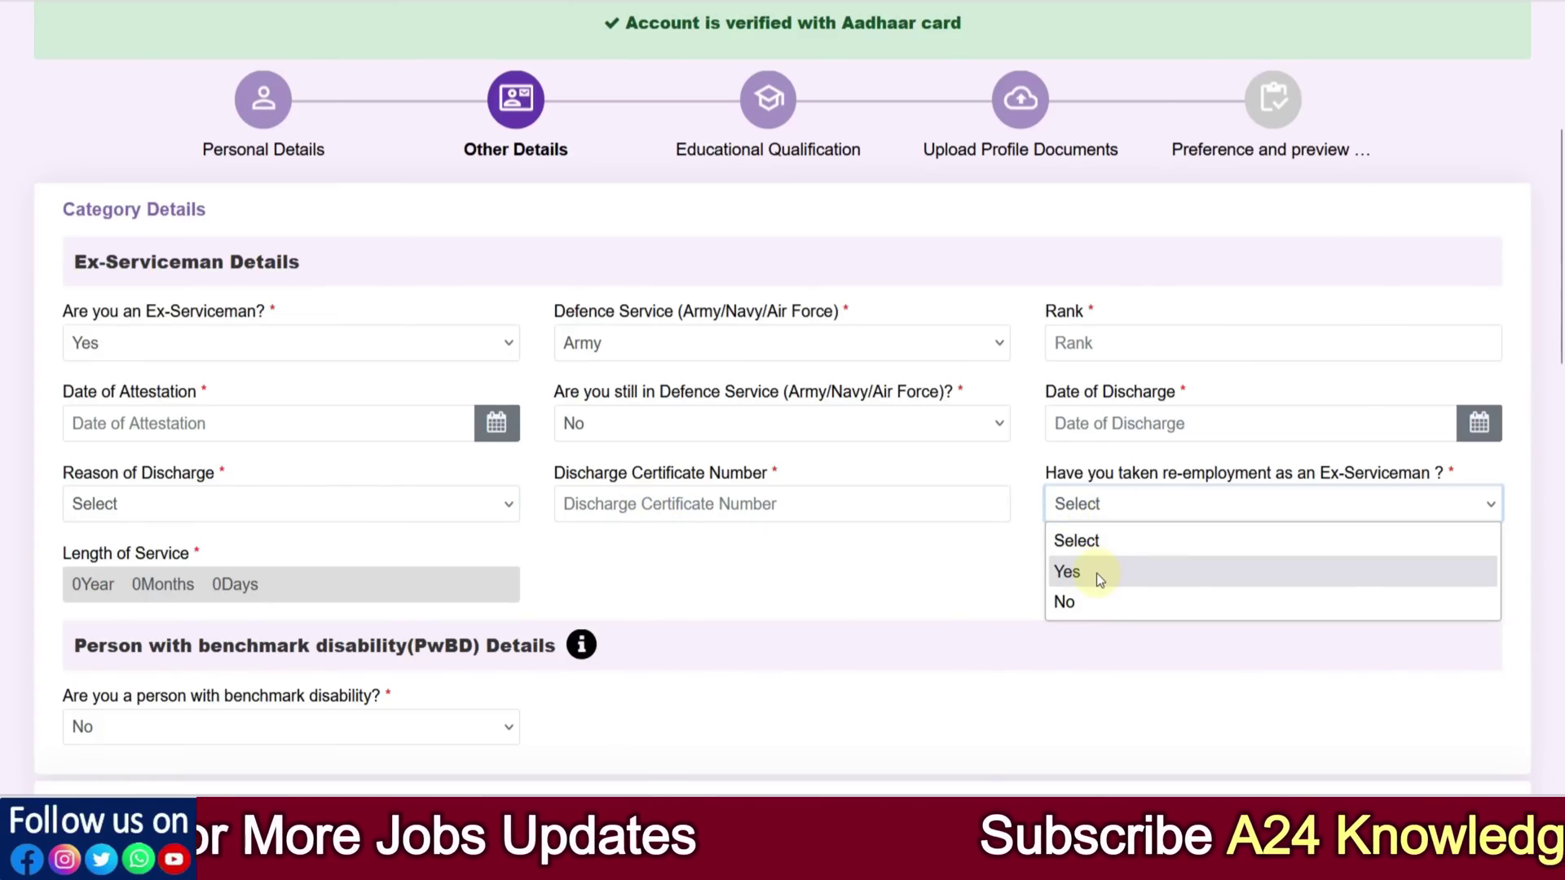
left_click(1084, 601)
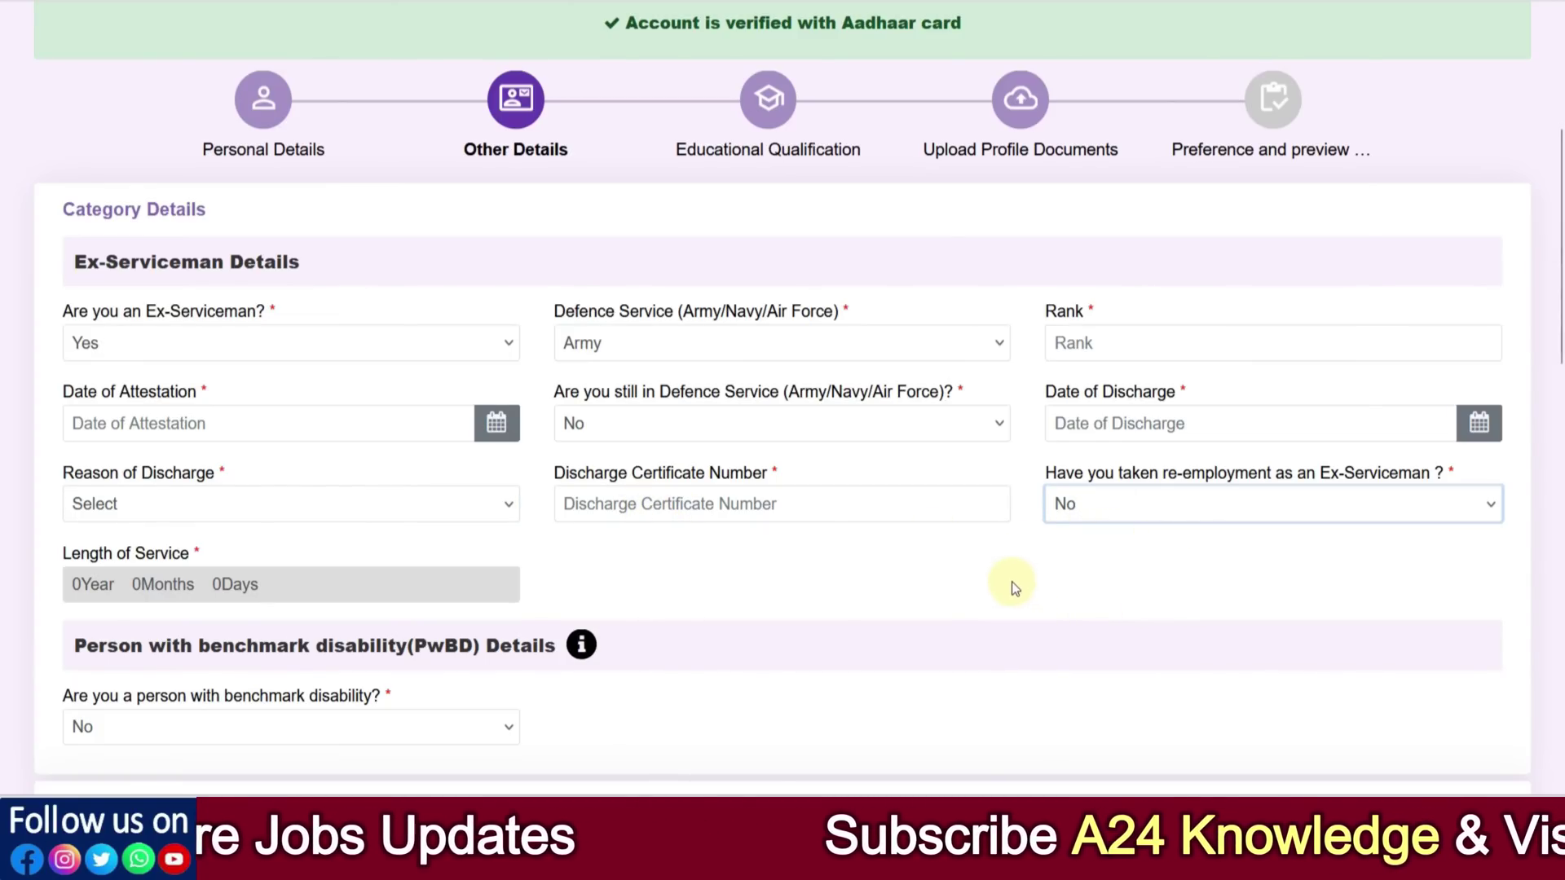
Set Ex-Serviceman to No, PwBD to Yes, and disability category to Hearing Impairment (HI)
left_click(214, 349)
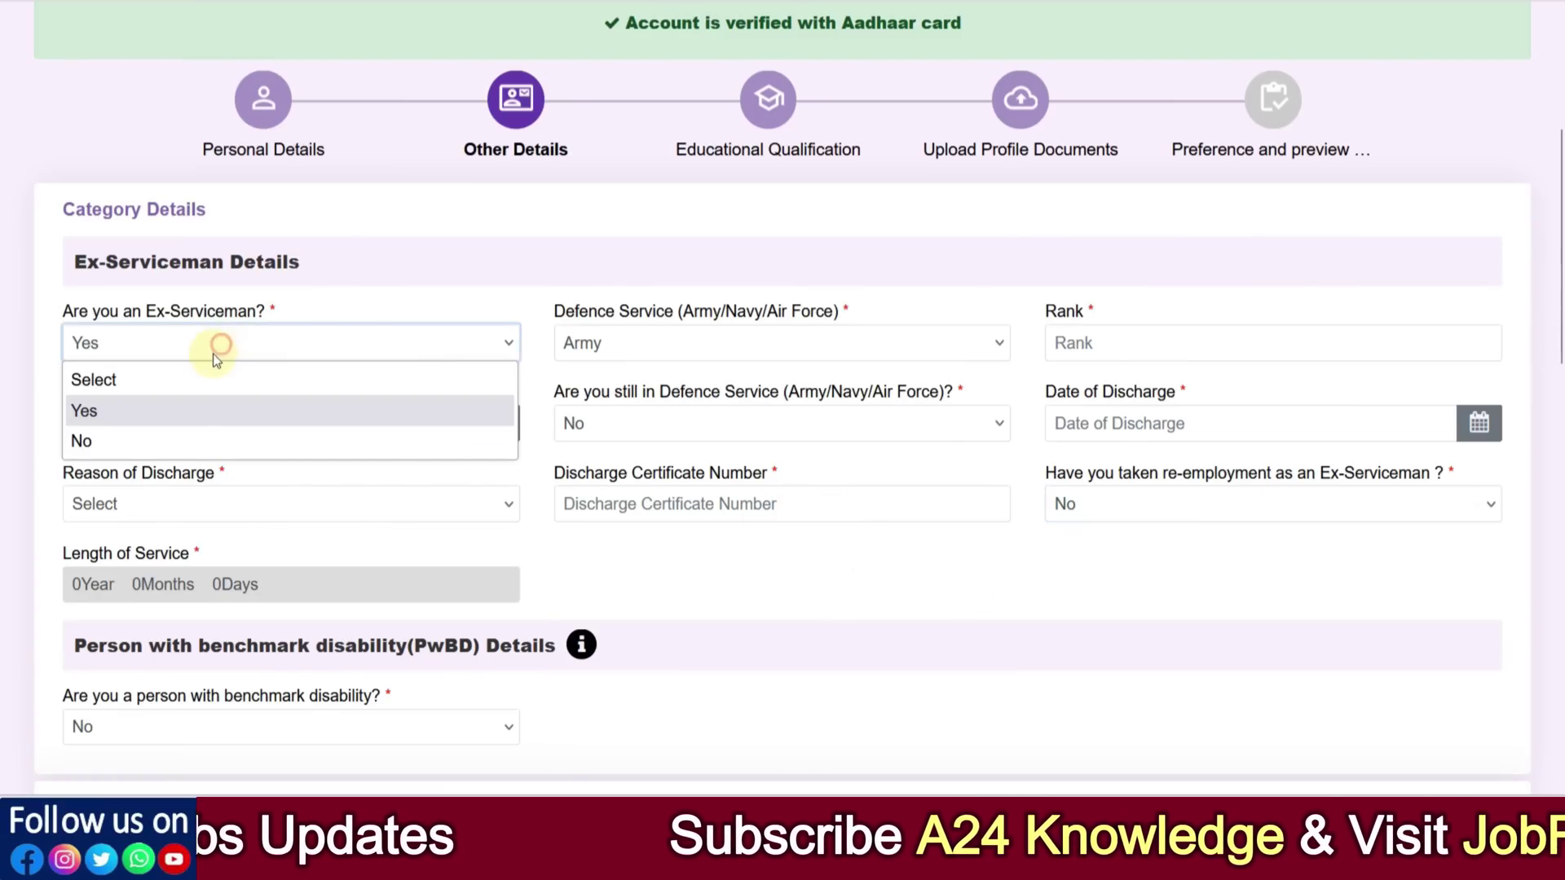
left_click(170, 440)
left_click(270, 489)
left_click(180, 546)
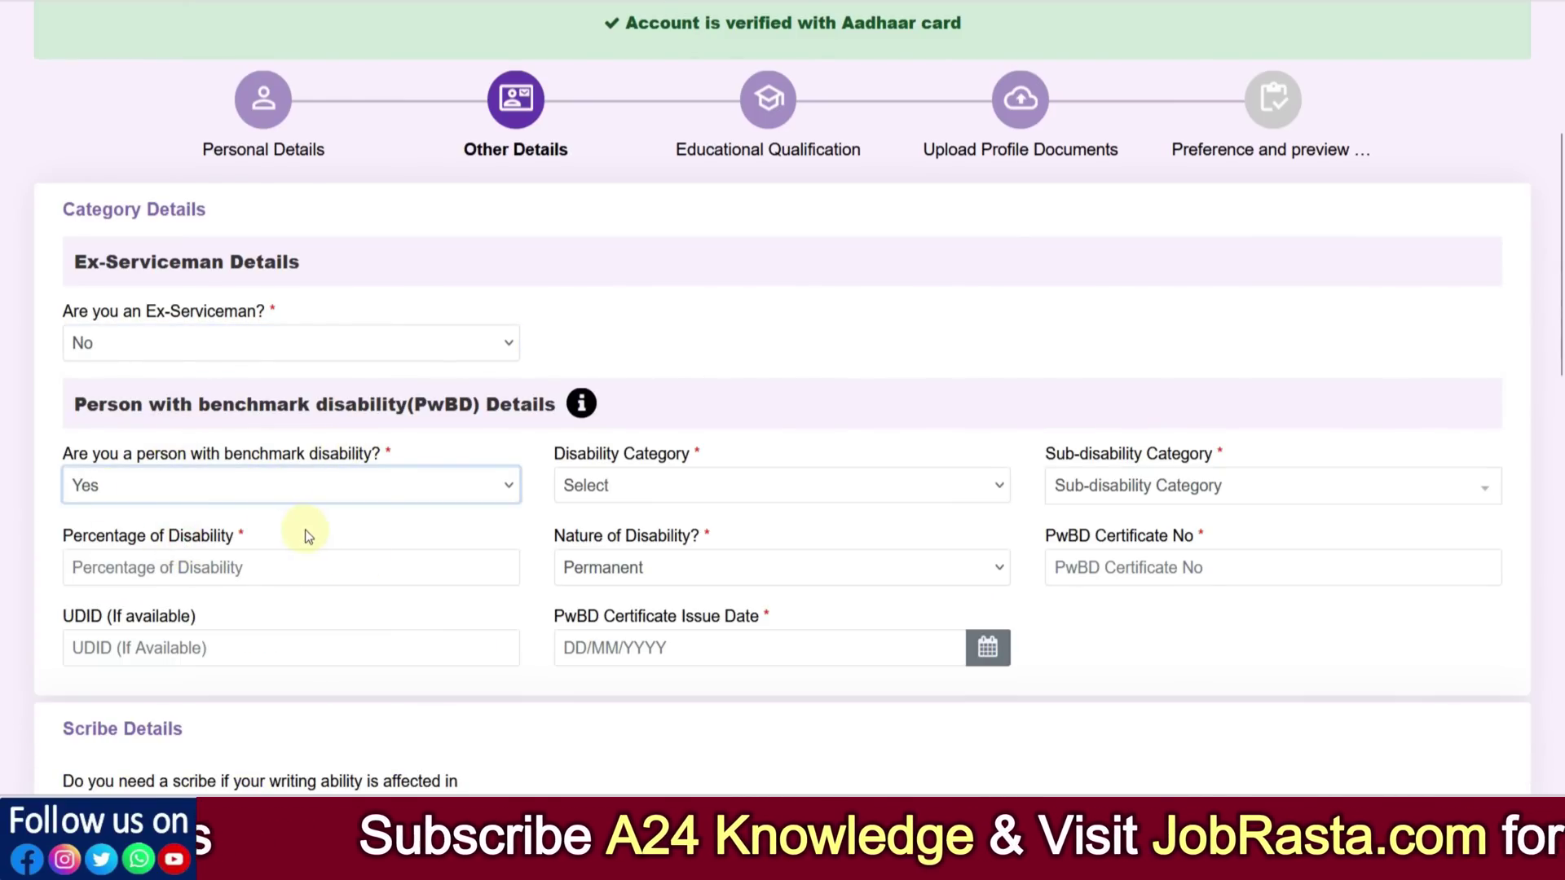
left_click(640, 498)
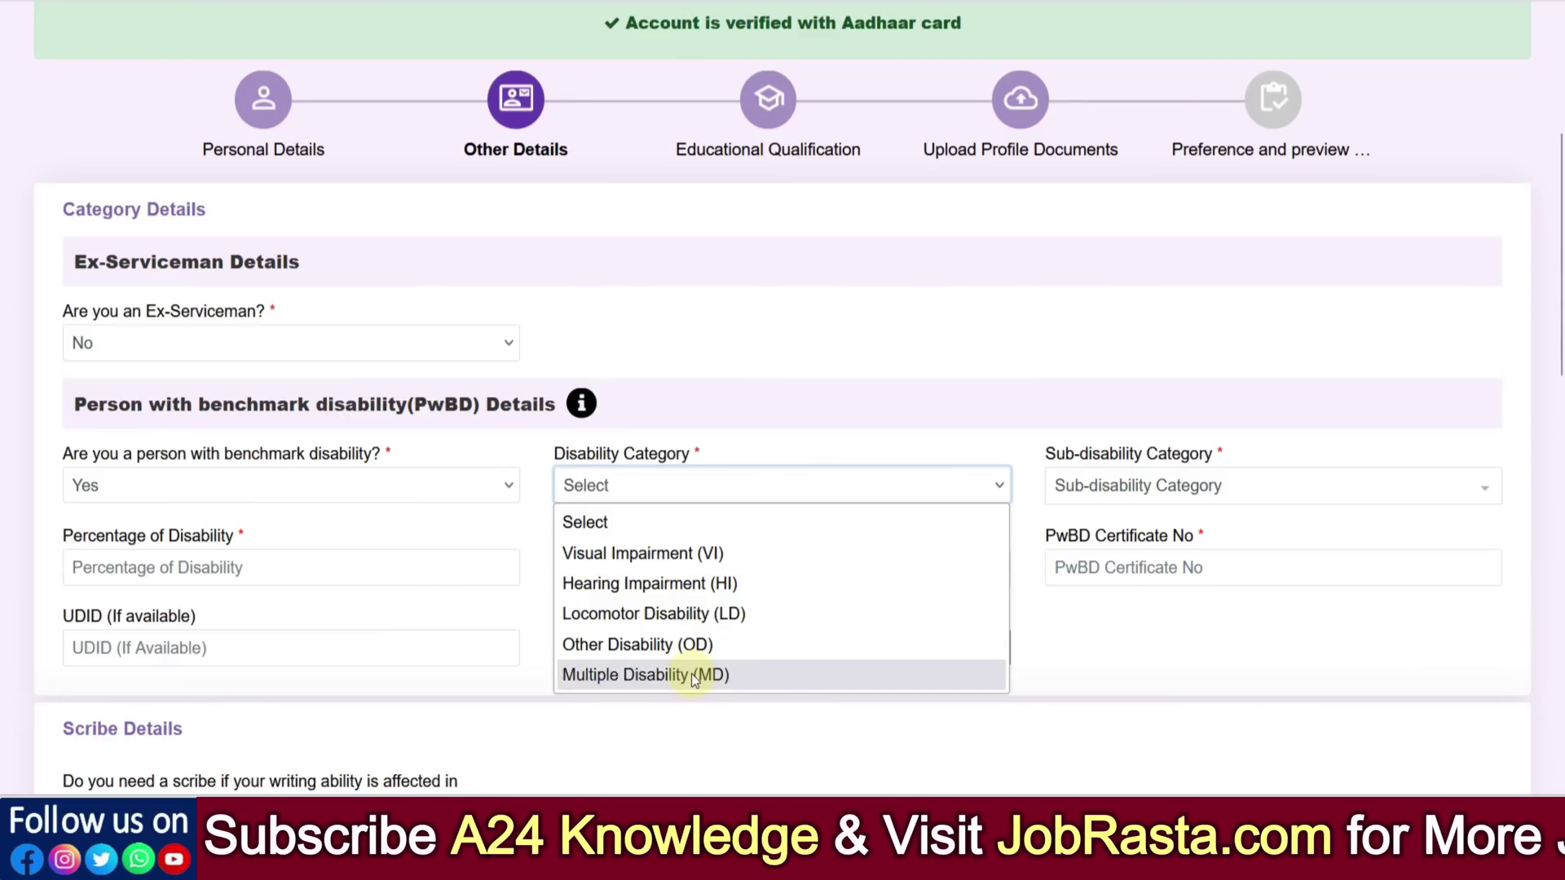
left_click(1105, 489)
left_click(1115, 488)
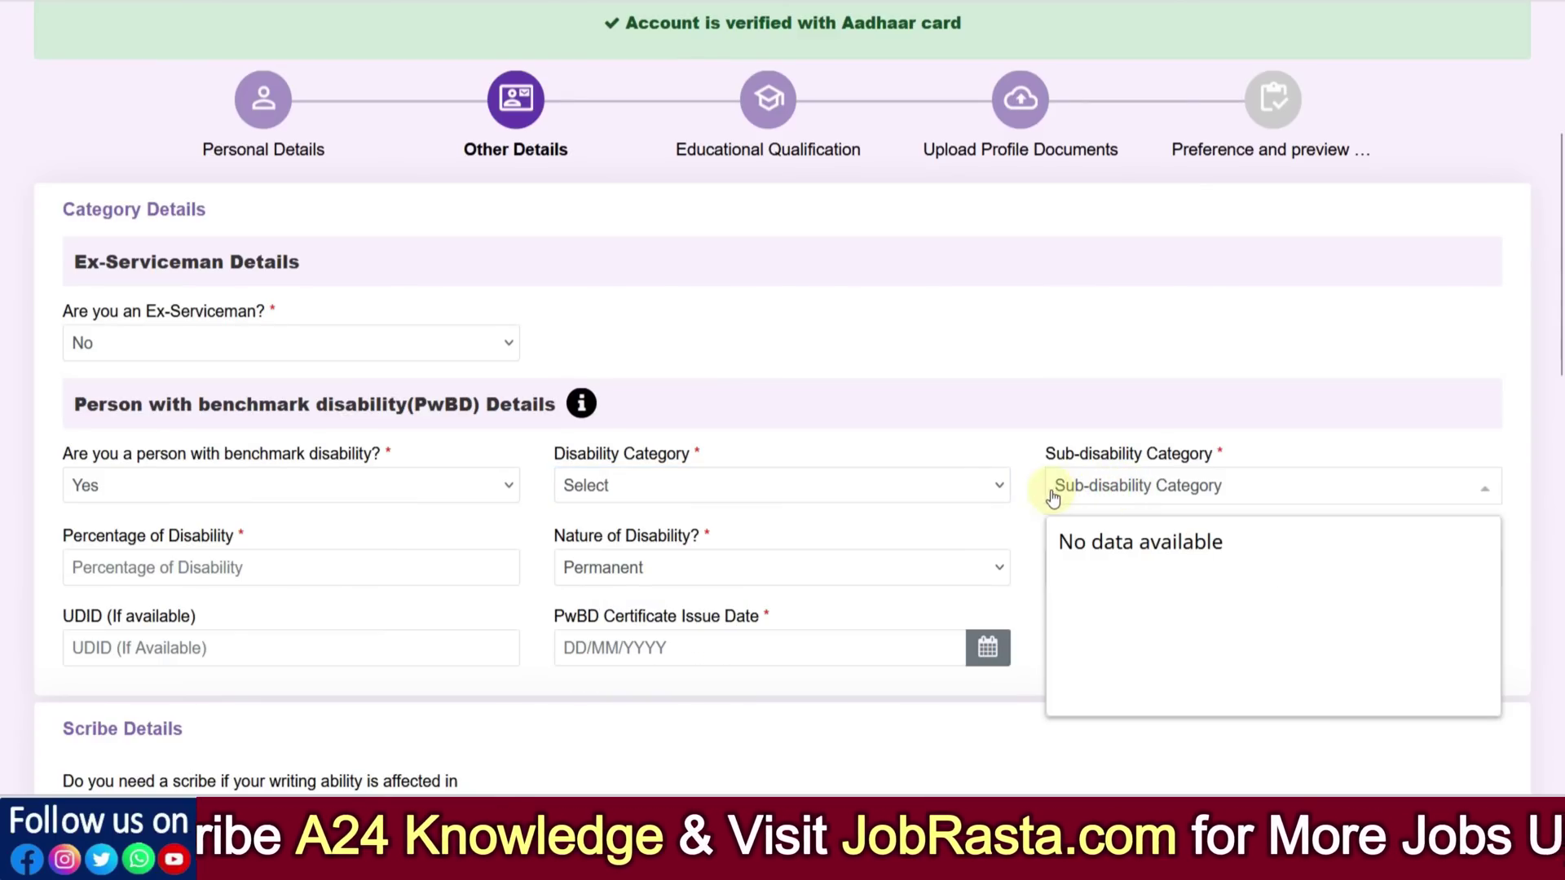
left_click(742, 483)
left_click(664, 584)
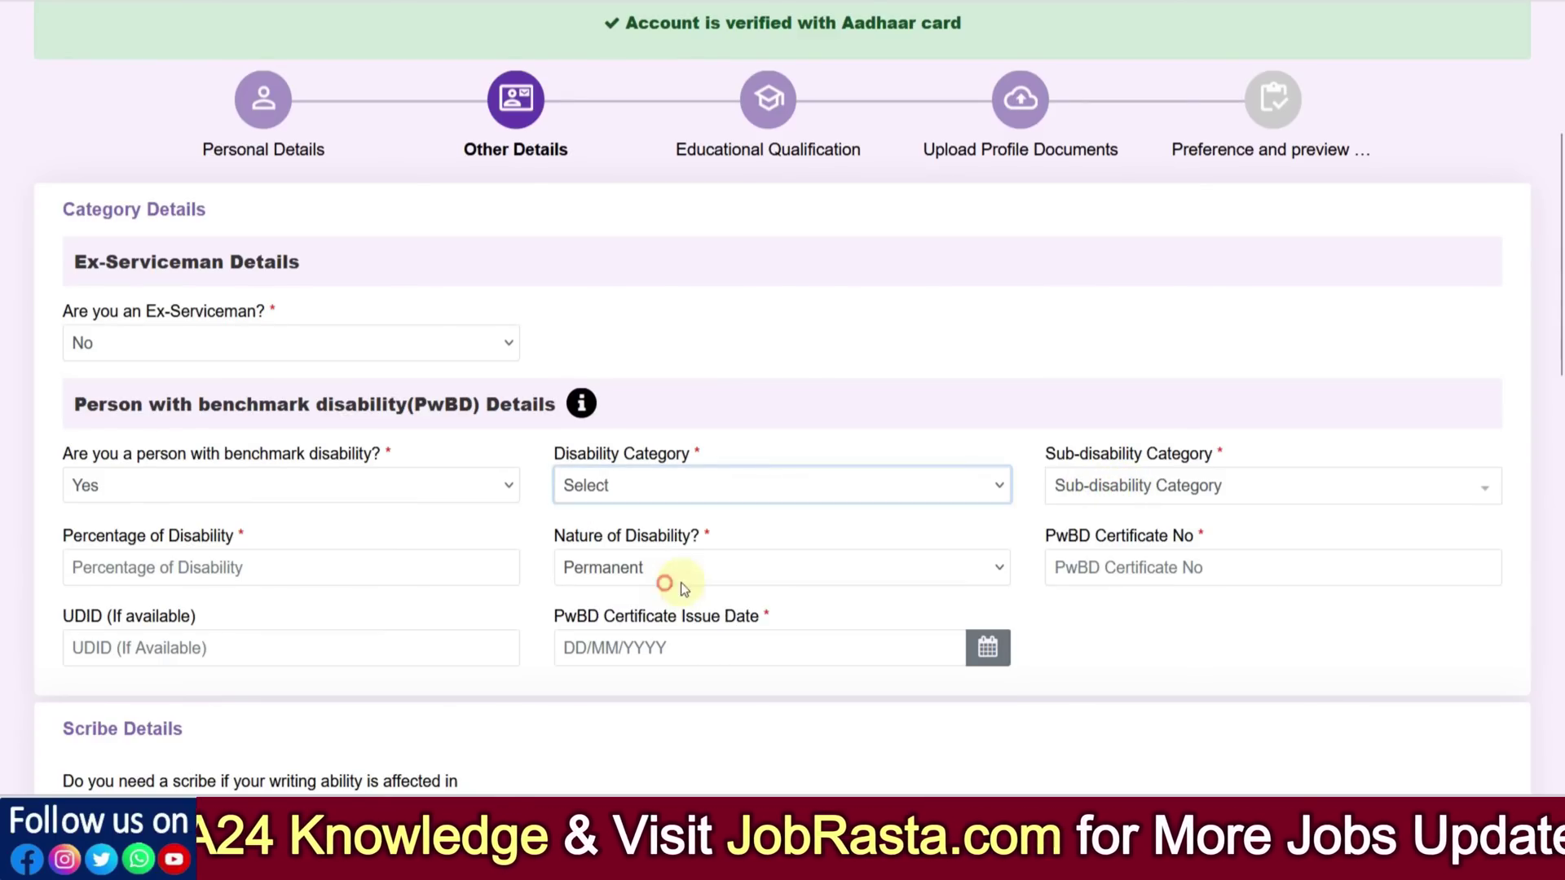
Browse the sub-disability, Permanent nature and PwBD certificate fields without filling them
left_click(1125, 499)
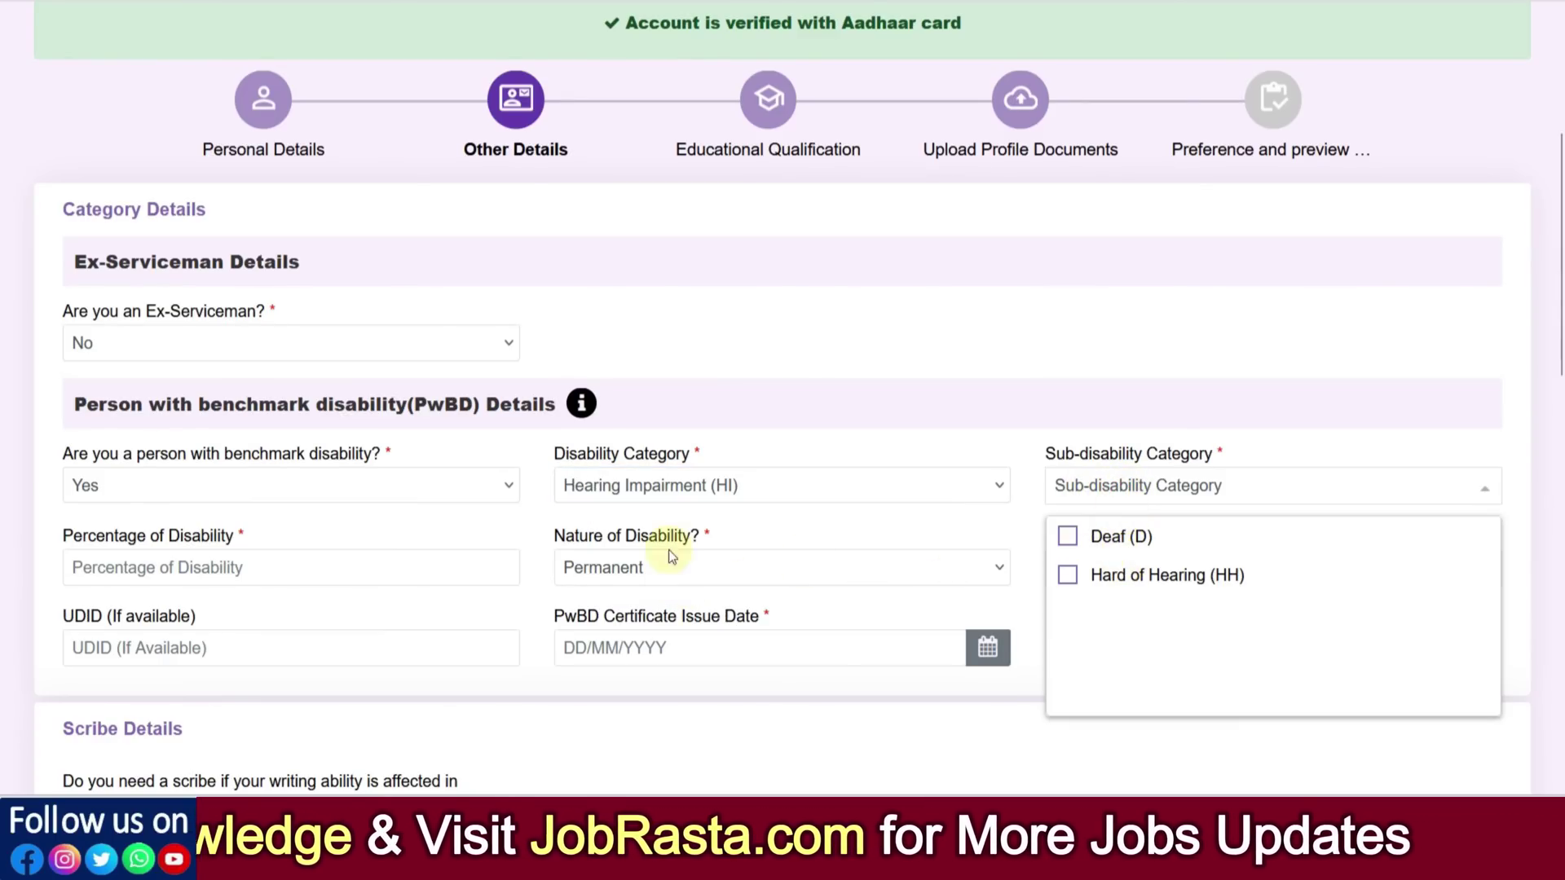
left_click(419, 530)
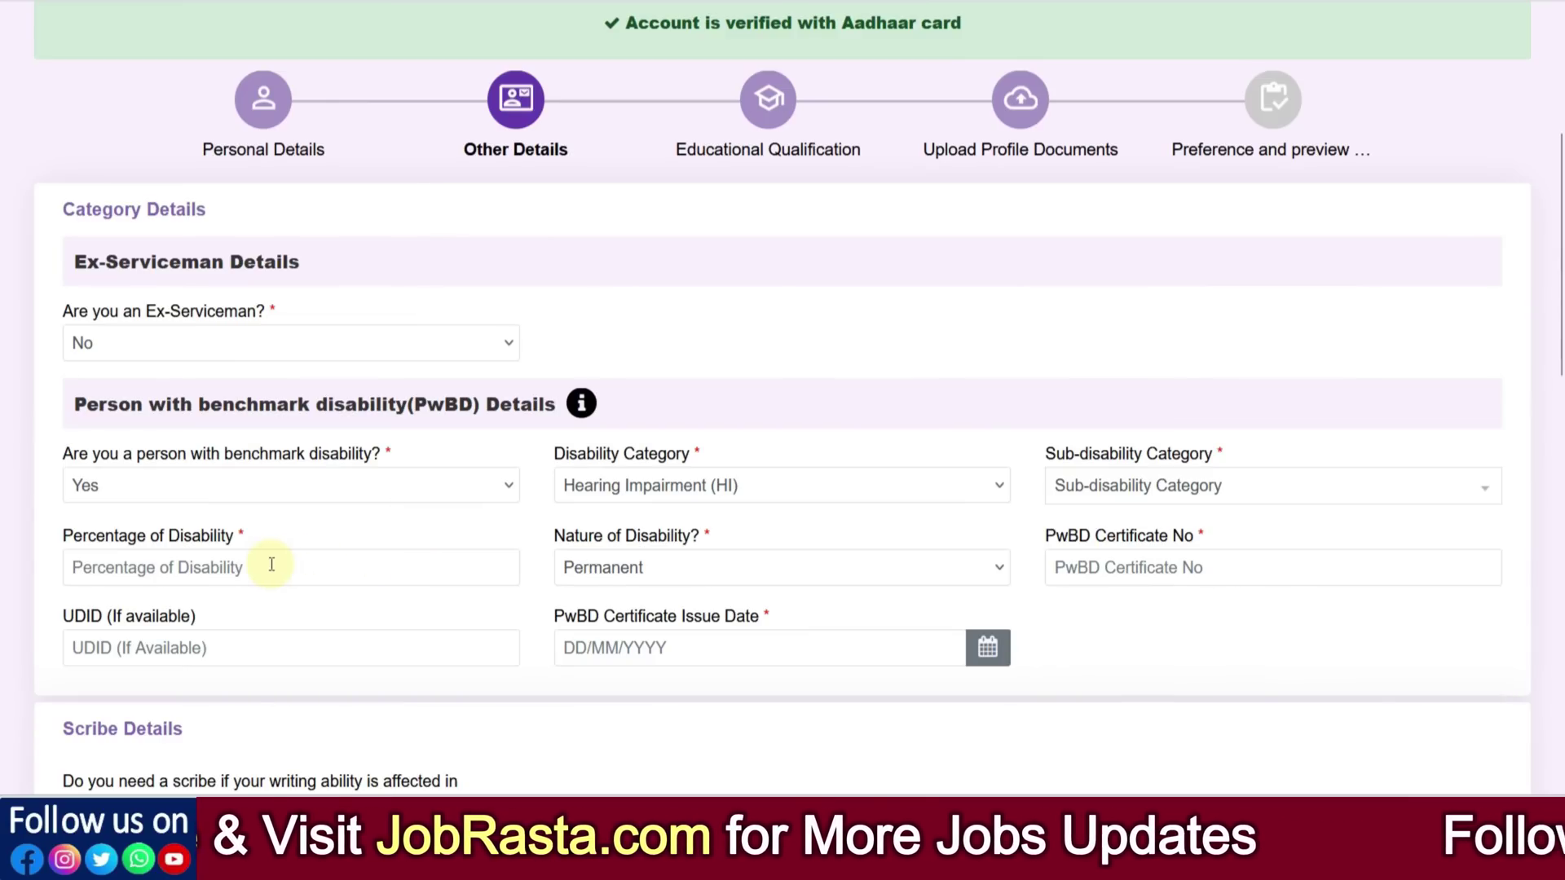
left_click(644, 569)
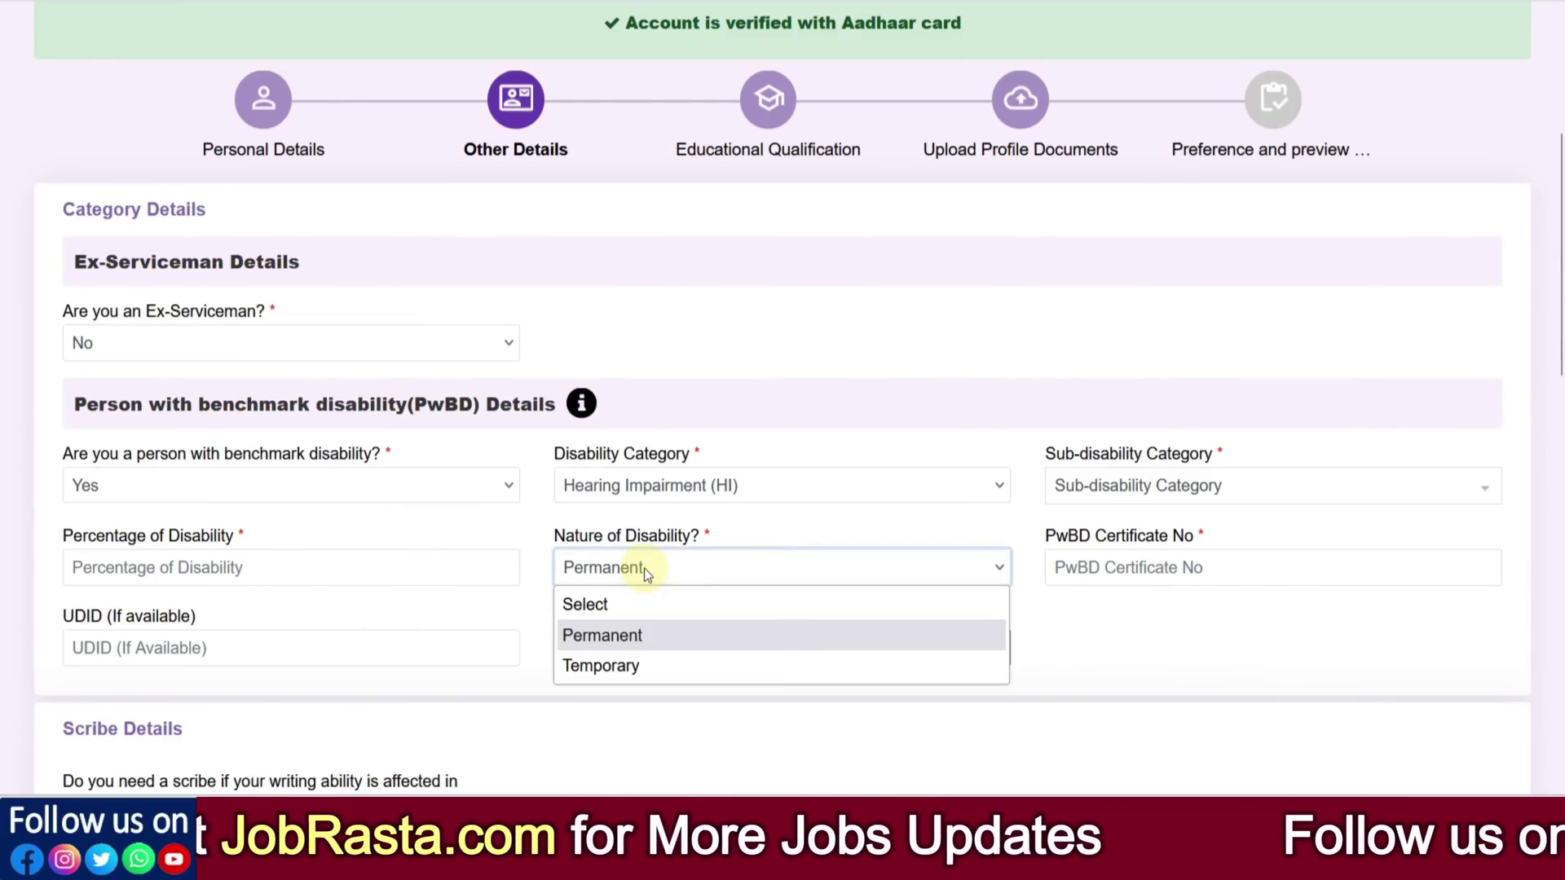
left_click(895, 533)
left_click(1122, 569)
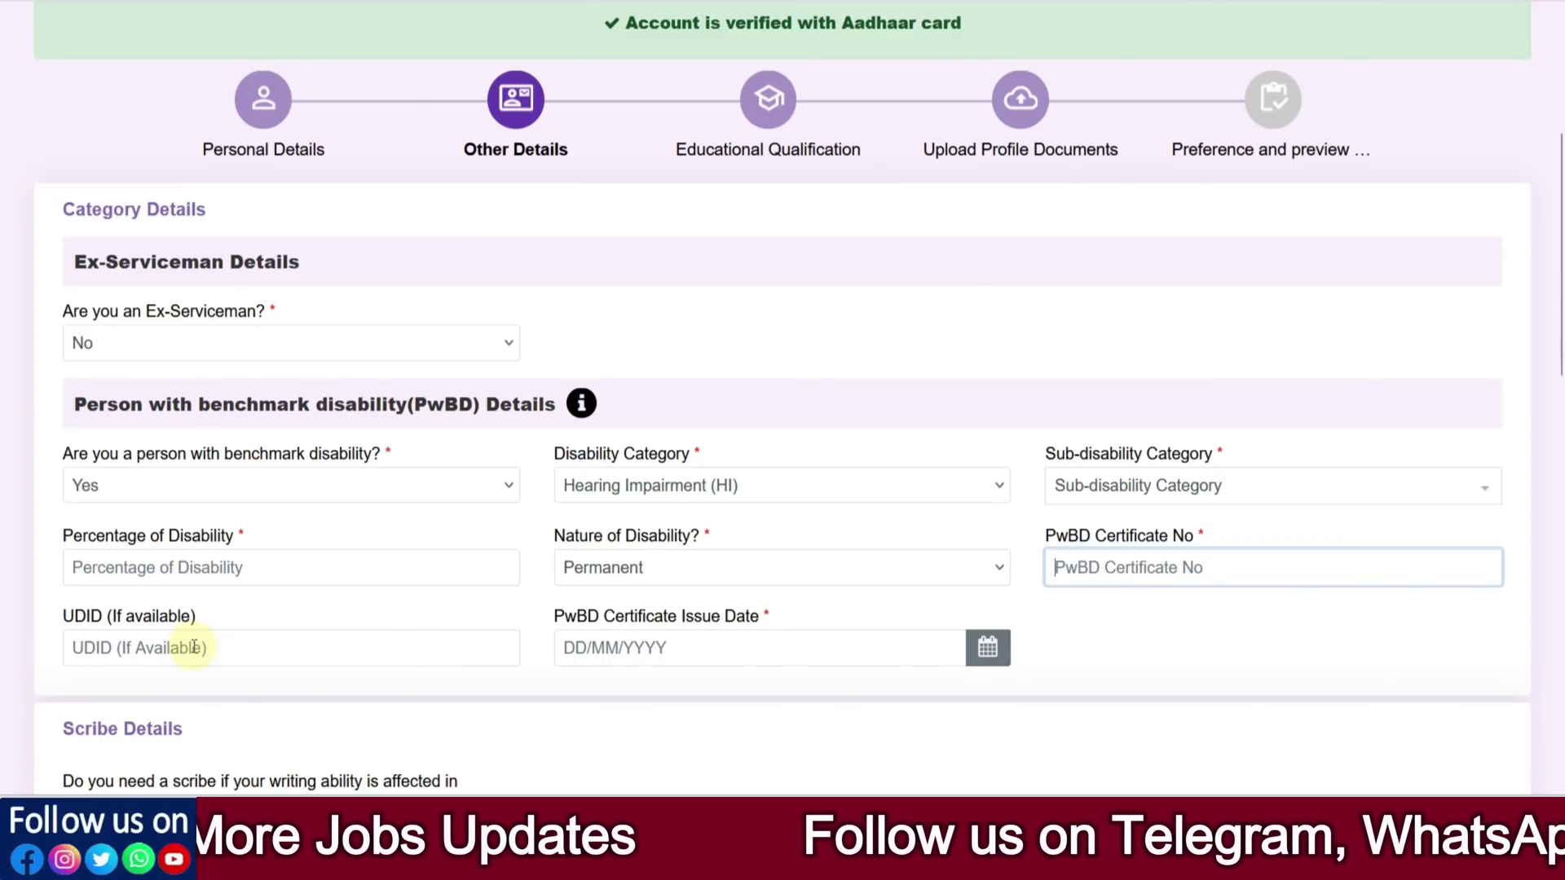
left_click(987, 648)
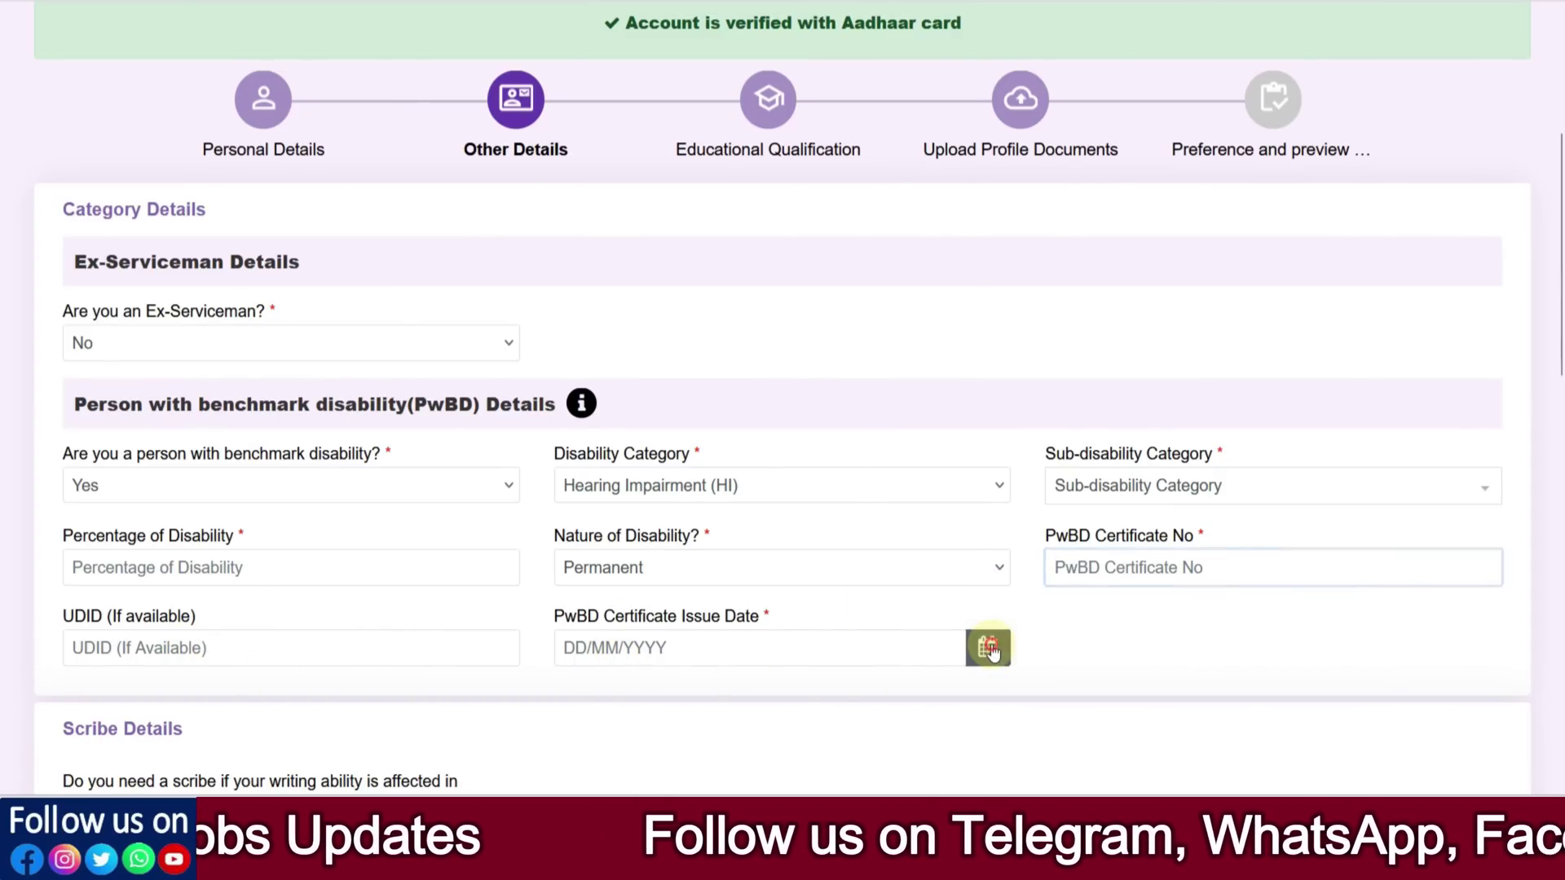
left_click(1057, 635)
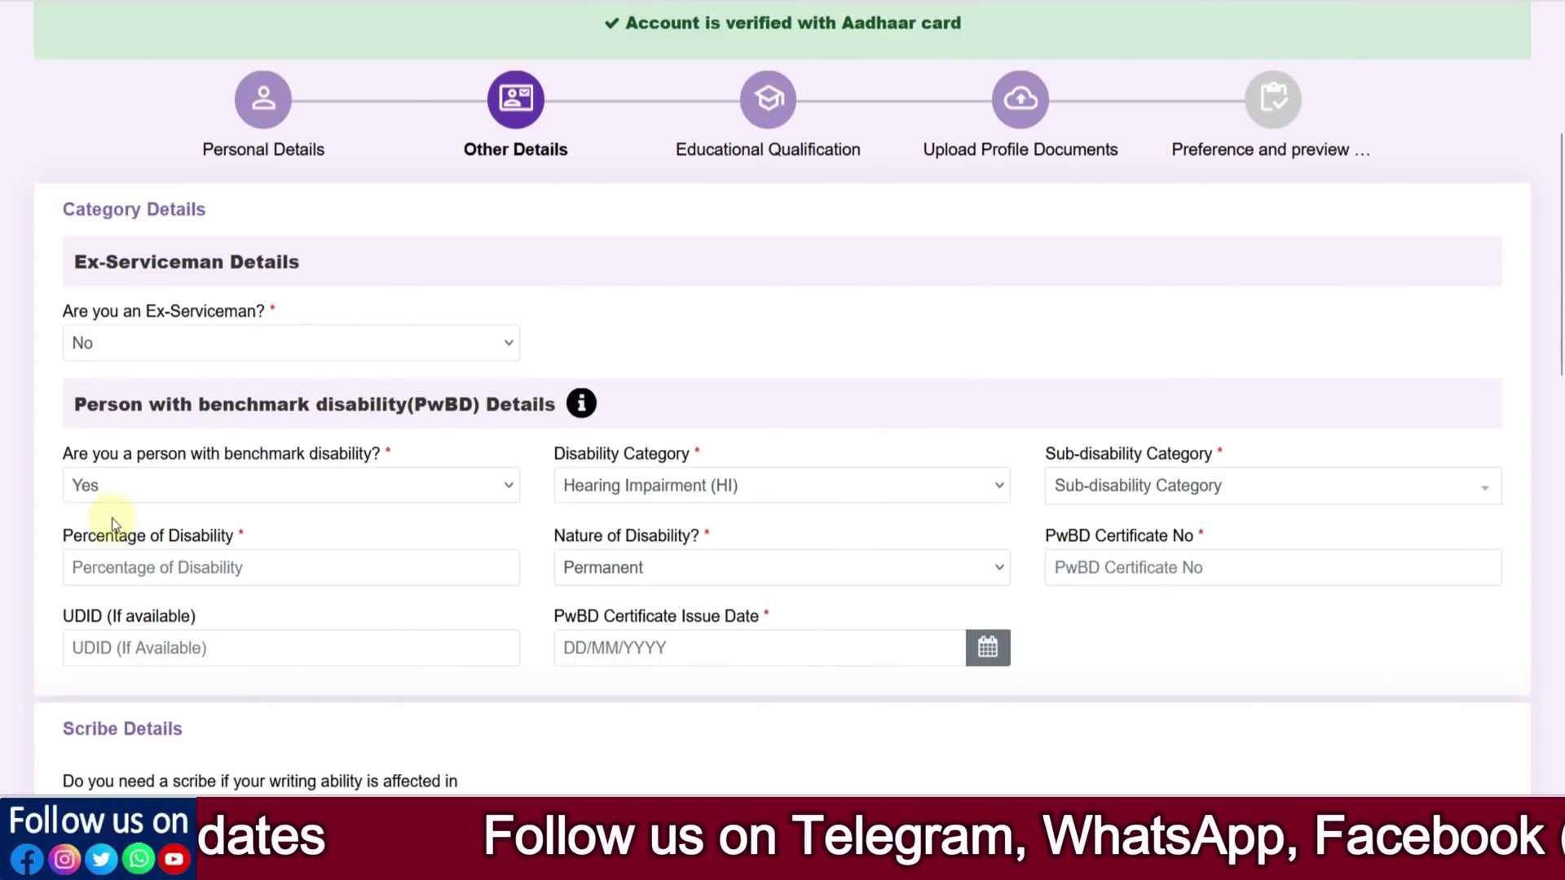
left_click(117, 492)
Change the benchmark disability (PwBD) answer to No
left_click(89, 583)
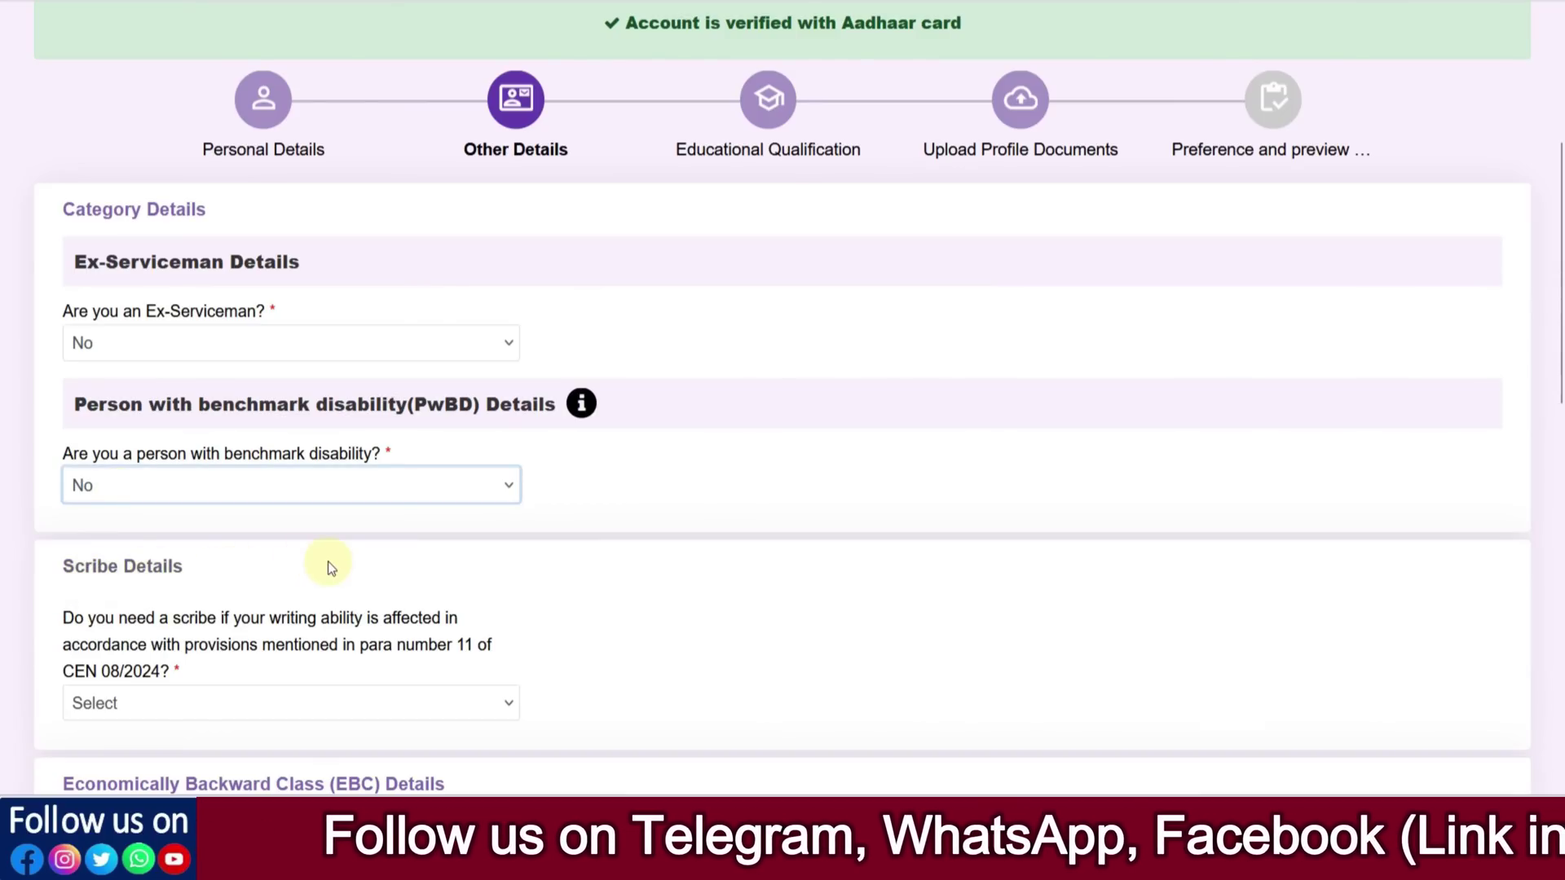
scroll(209, 594, "down", 2)
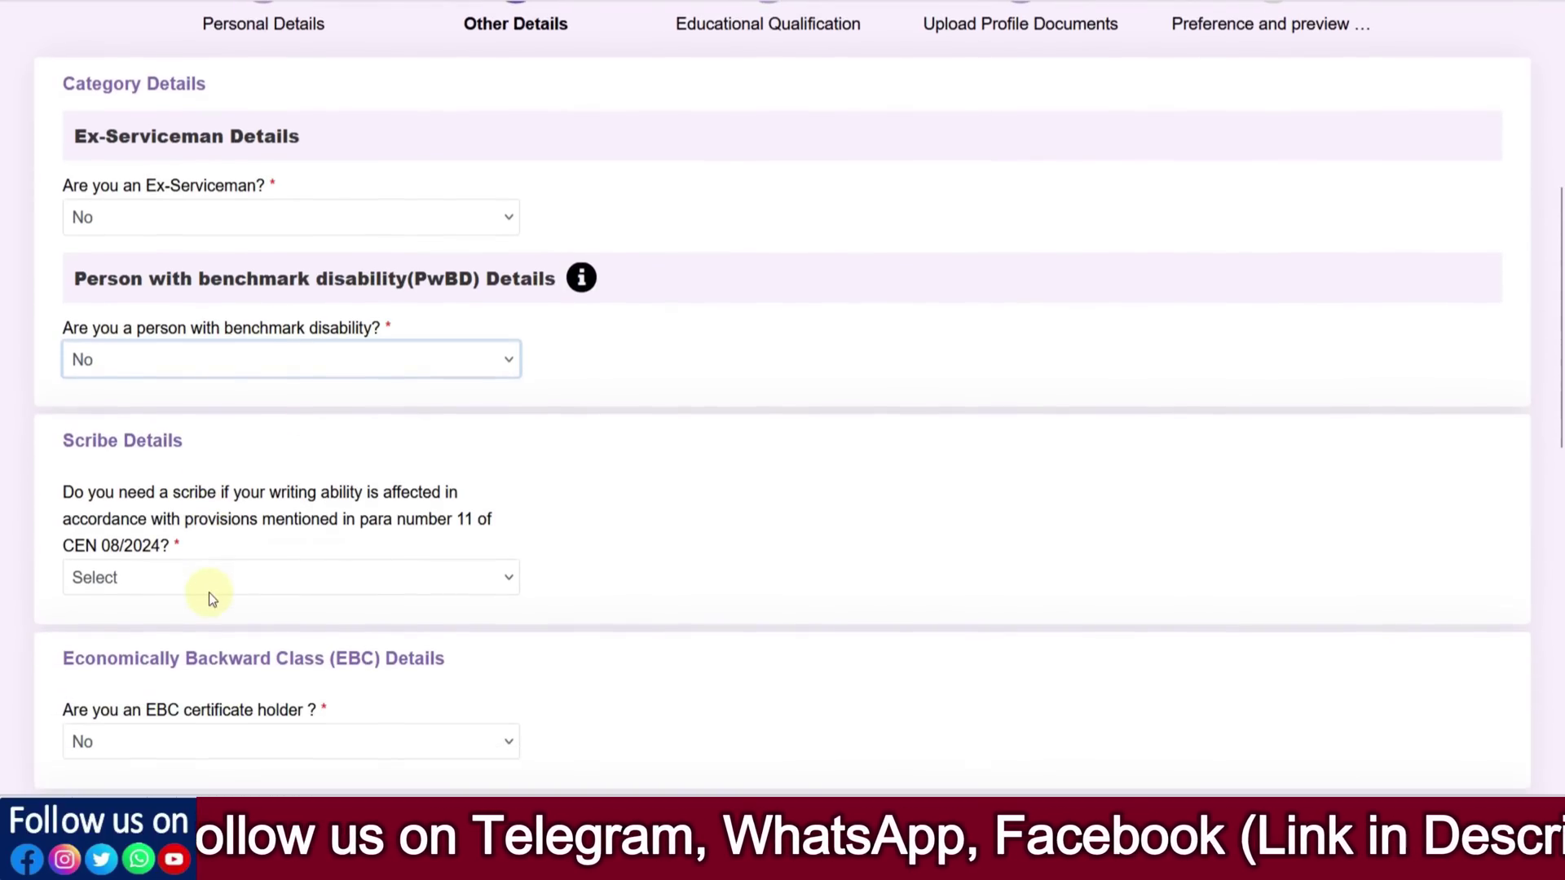
left_click_drag(281, 494, 363, 495)
left_click(567, 505)
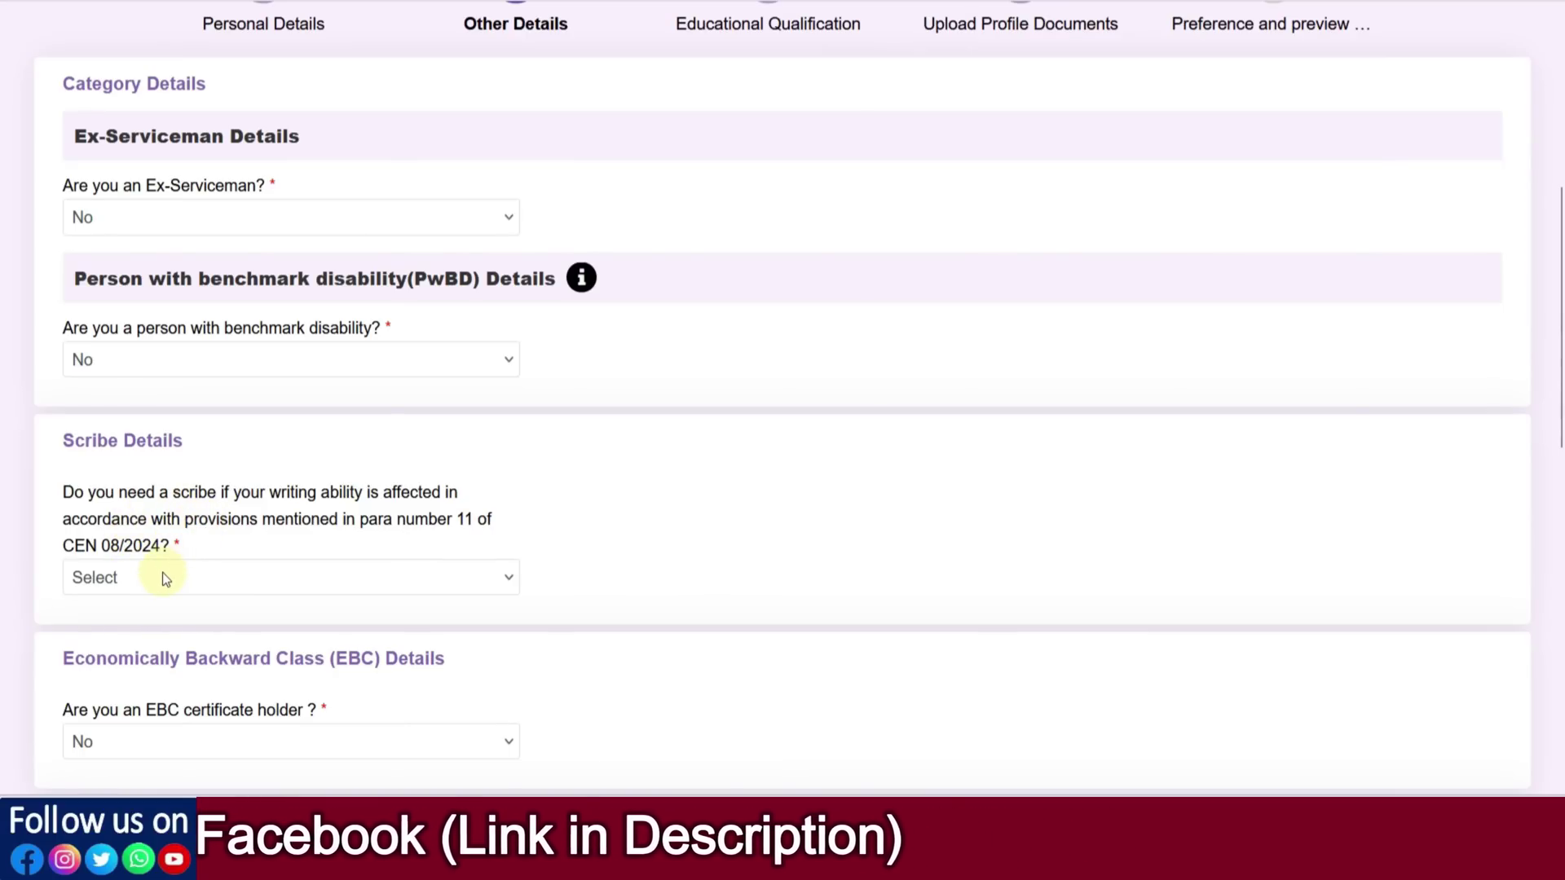
left_click(209, 366)
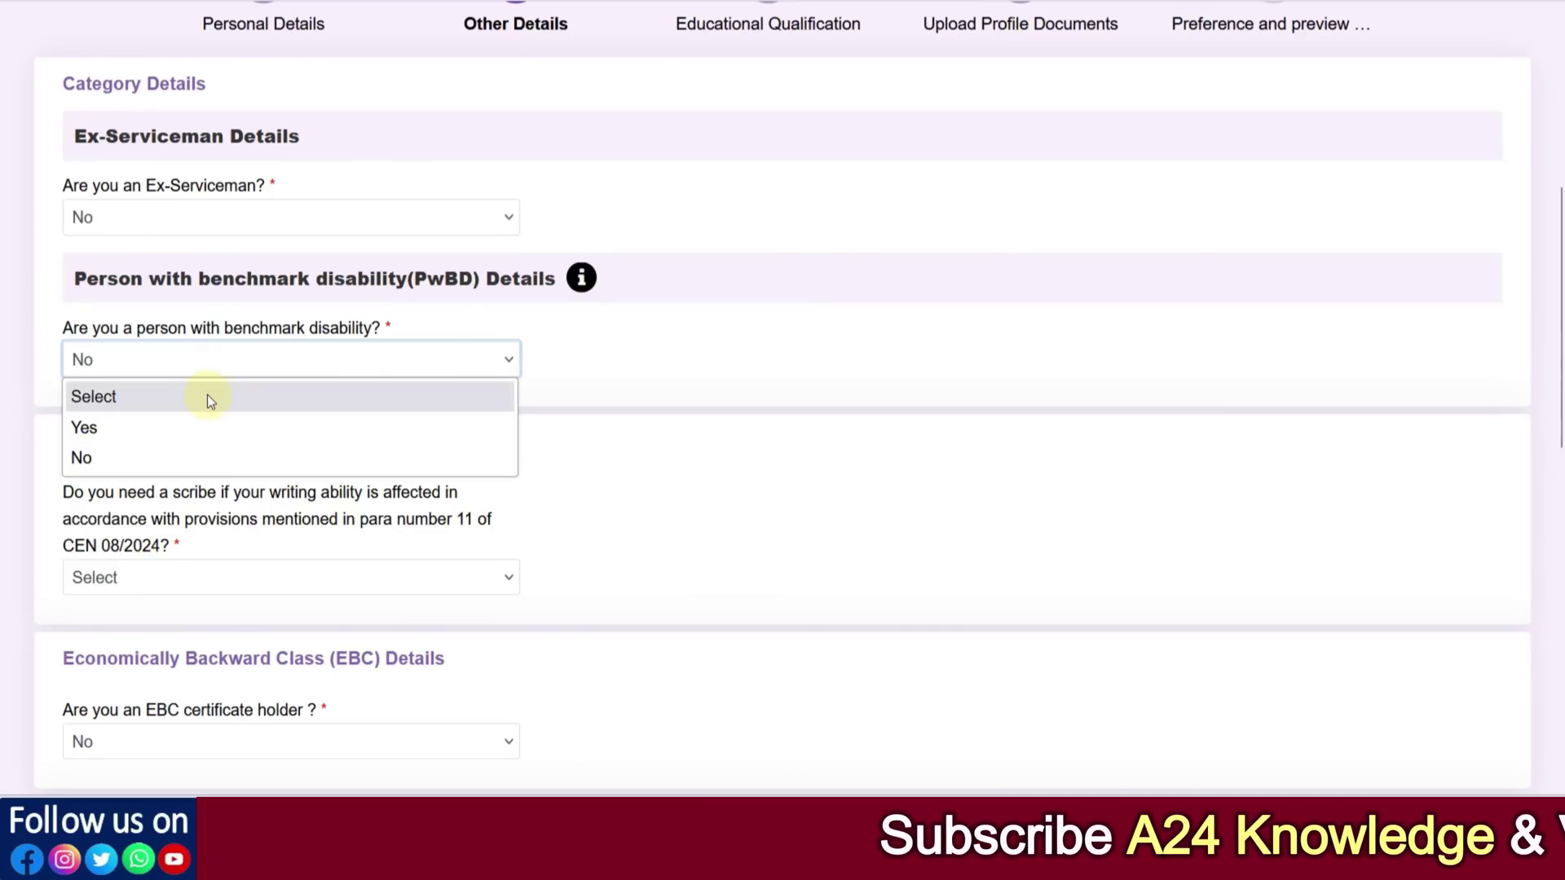
left_click(584, 440)
Set scribe need to Yes, acknowledge its qualification notice, then change it back to No
left_click(167, 580)
left_click(127, 644)
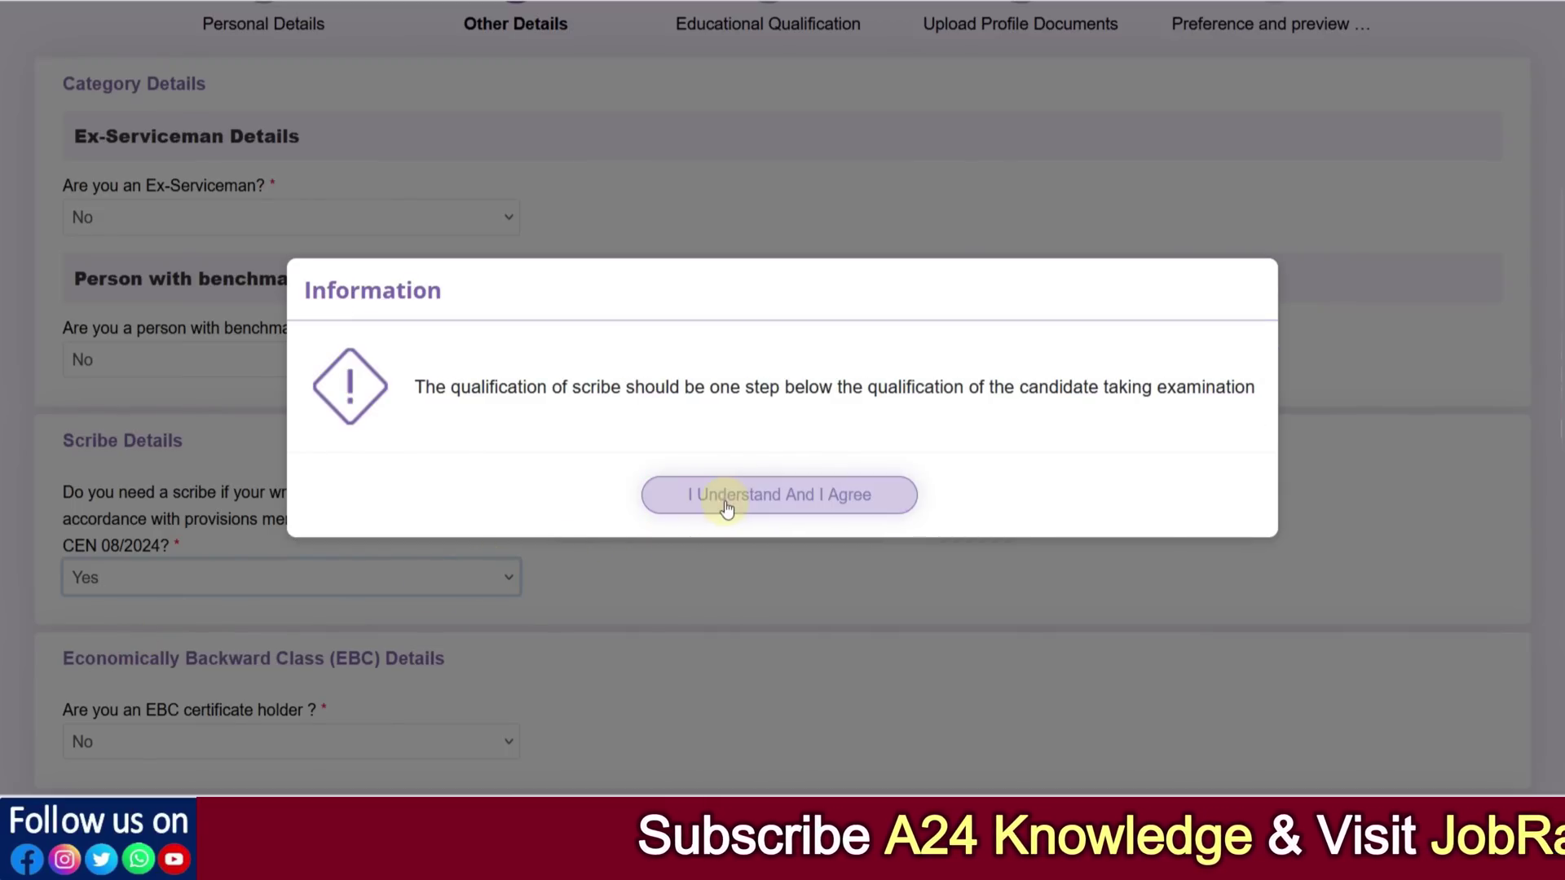
left_click(727, 509)
left_click(634, 530)
left_click(237, 580)
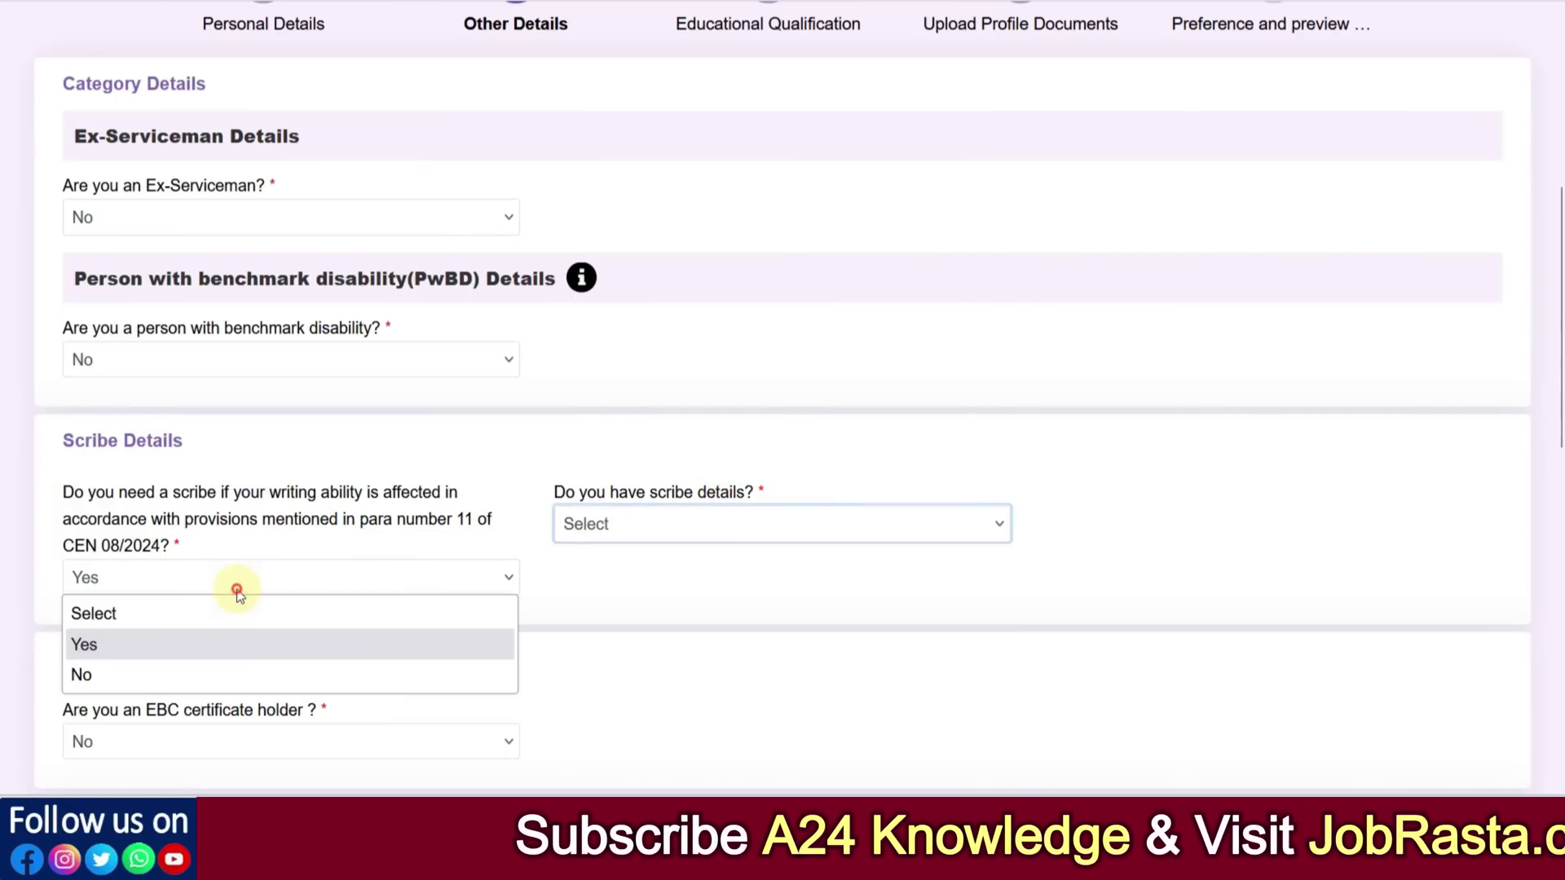
left_click(137, 677)
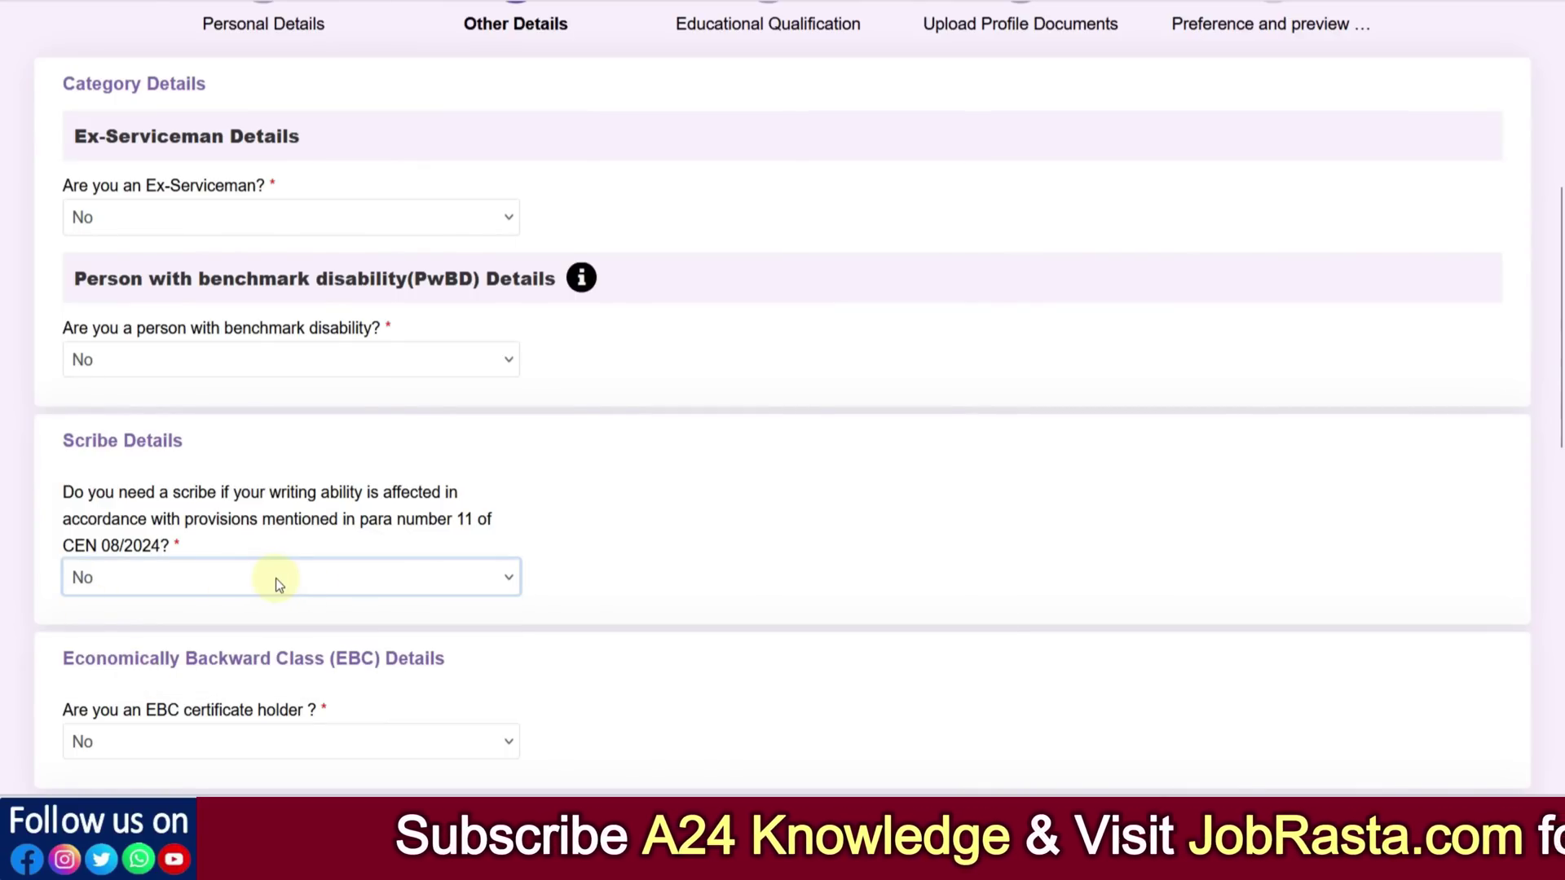
scroll(270, 580, "down", 2)
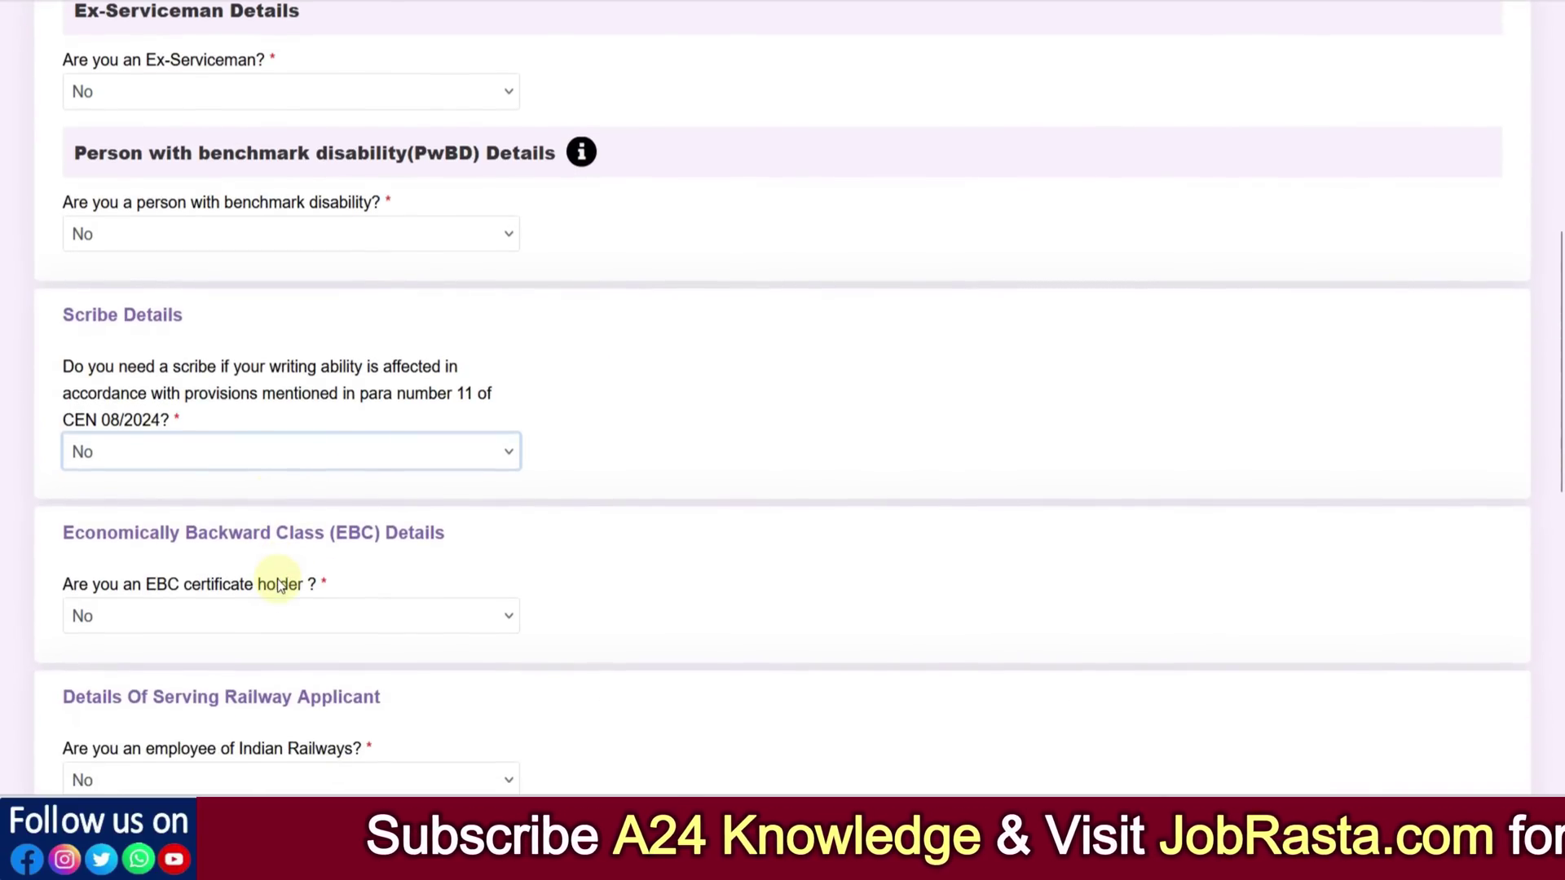
Answer Yes to holding an EBC certificate and accept its information notice
left_click(222, 626)
left_click(203, 685)
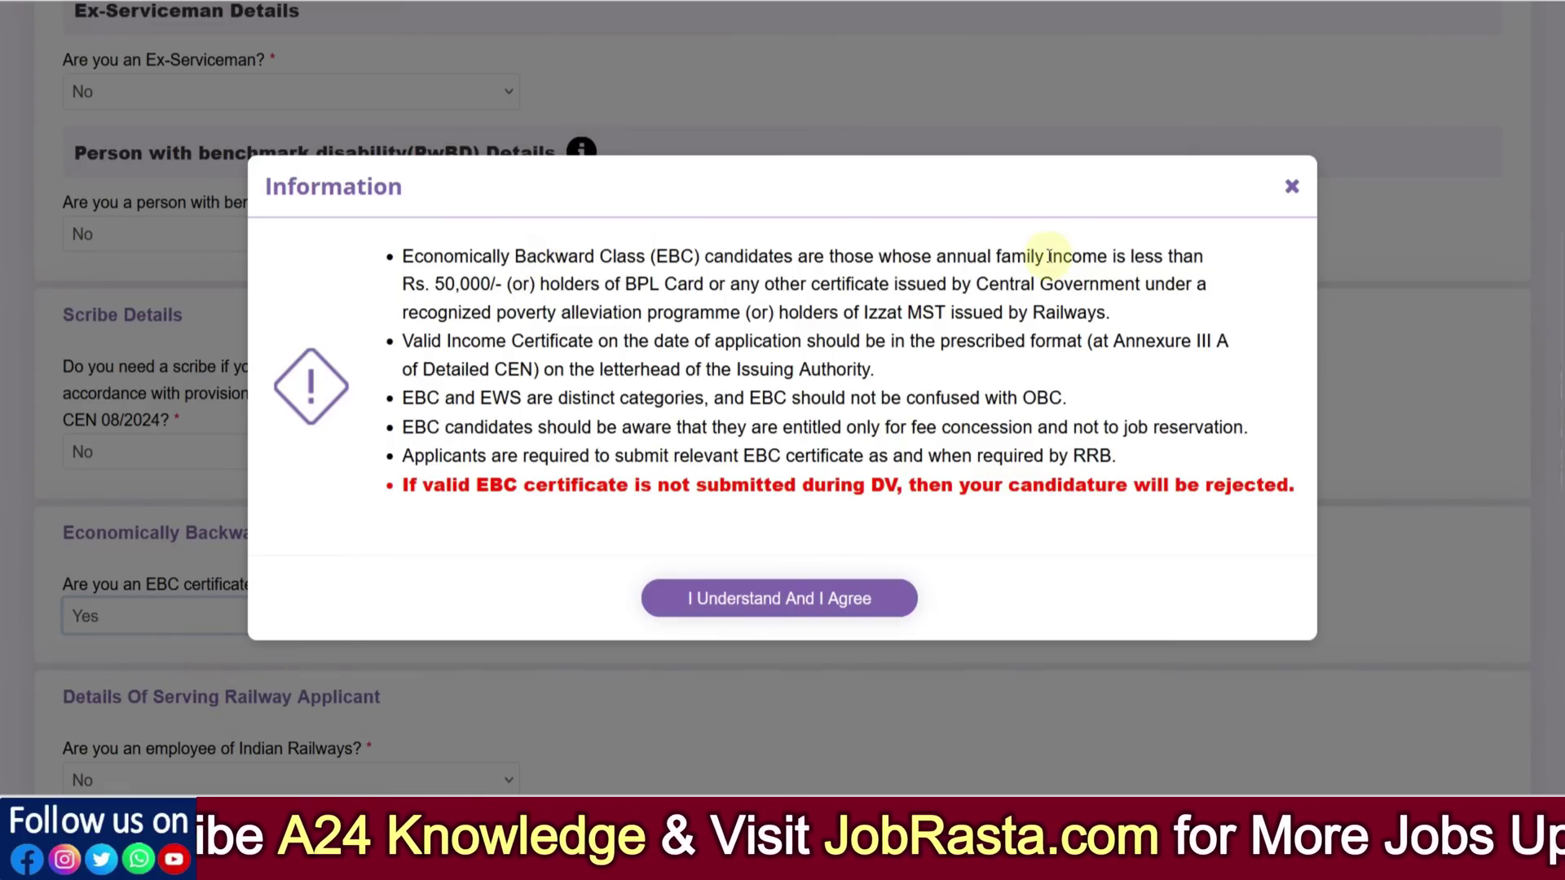
left_click_drag(437, 283, 530, 284)
left_click_drag(628, 285, 770, 286)
left_click(824, 299)
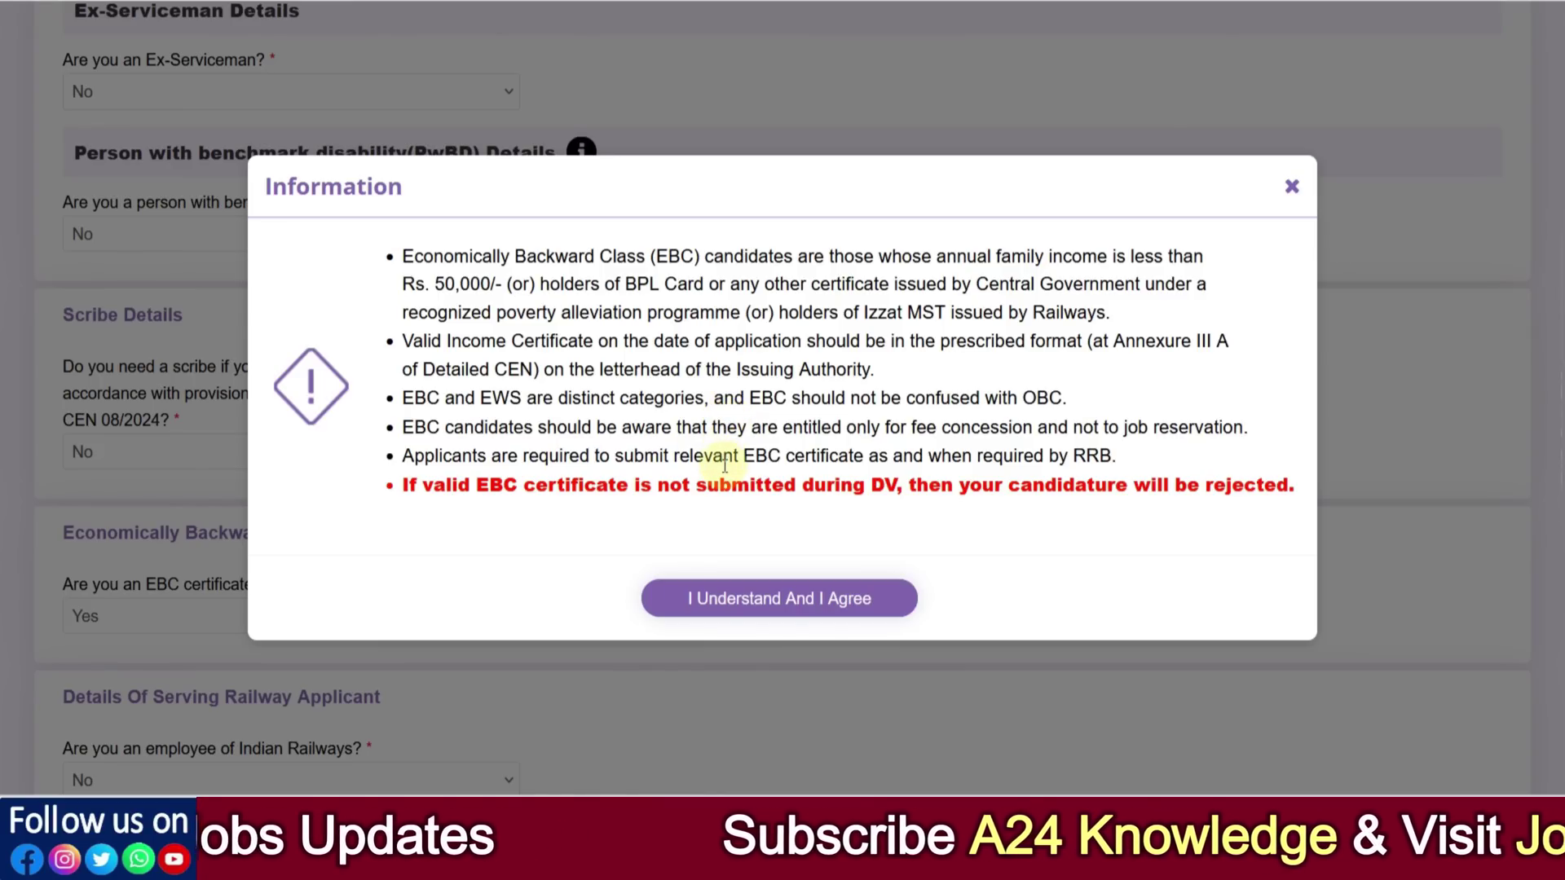
left_click(699, 597)
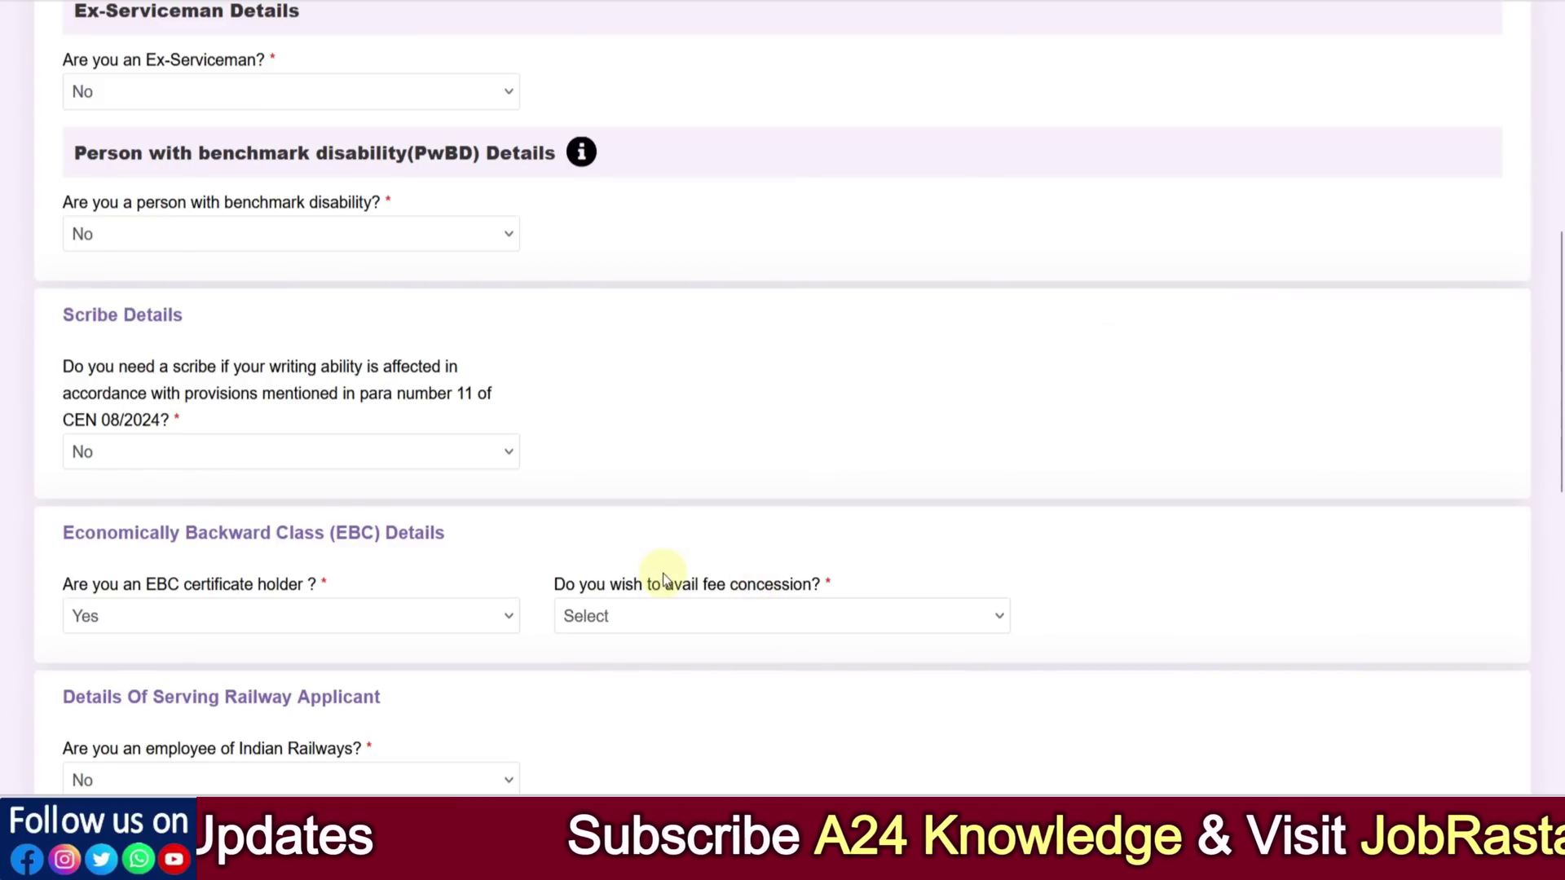
Try fee concession Yes, browse the certificate fields, then set EBC certificate holder to No
scroll(662, 574, "down", 2)
left_click(639, 499)
left_click(624, 549)
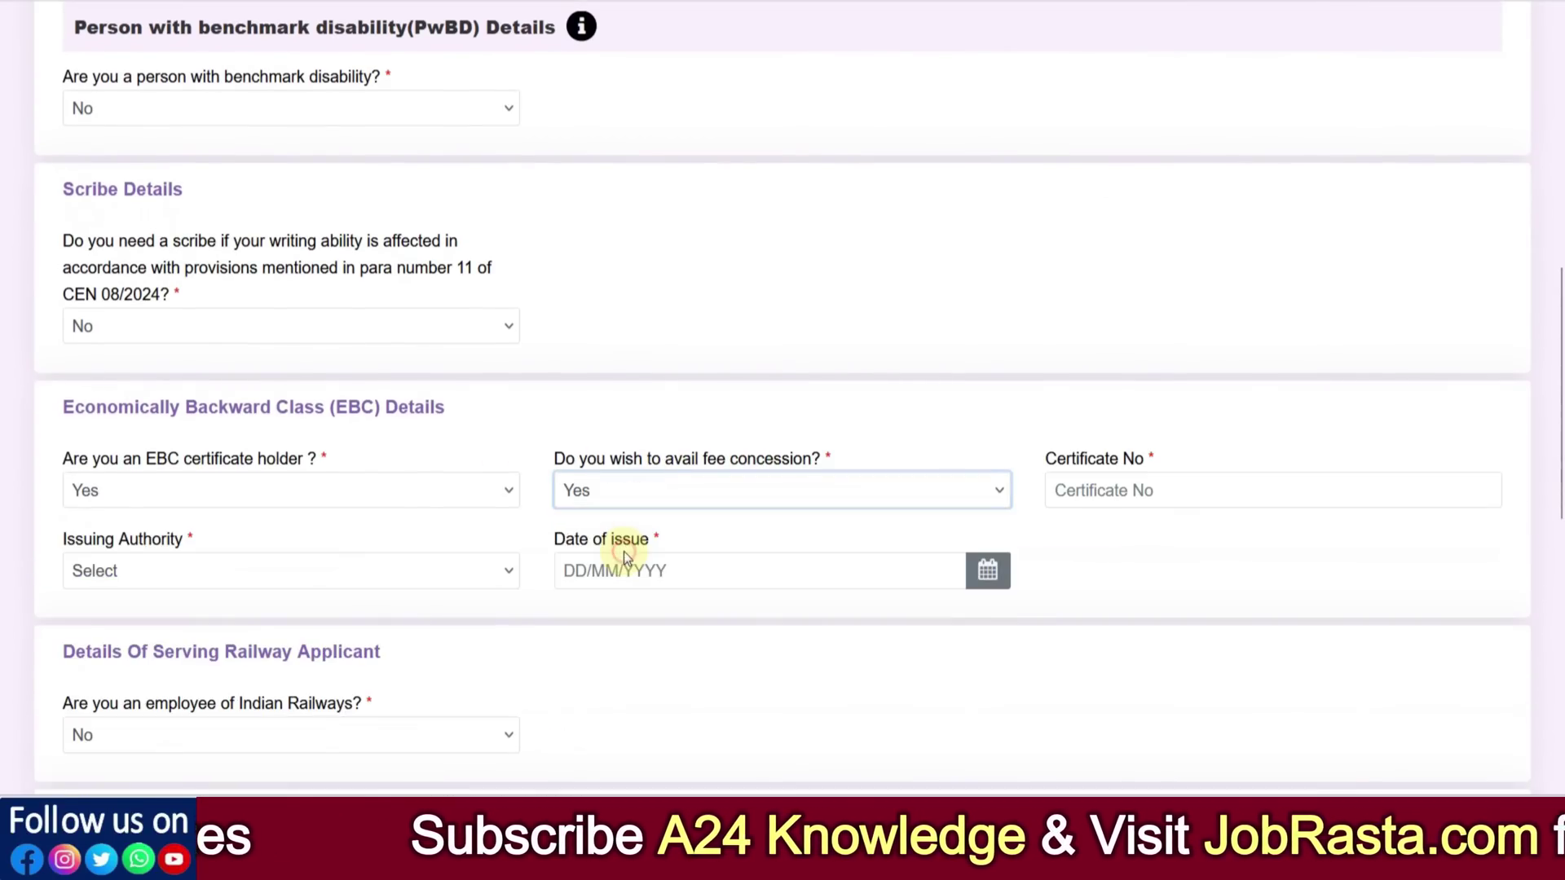
left_click(1078, 494)
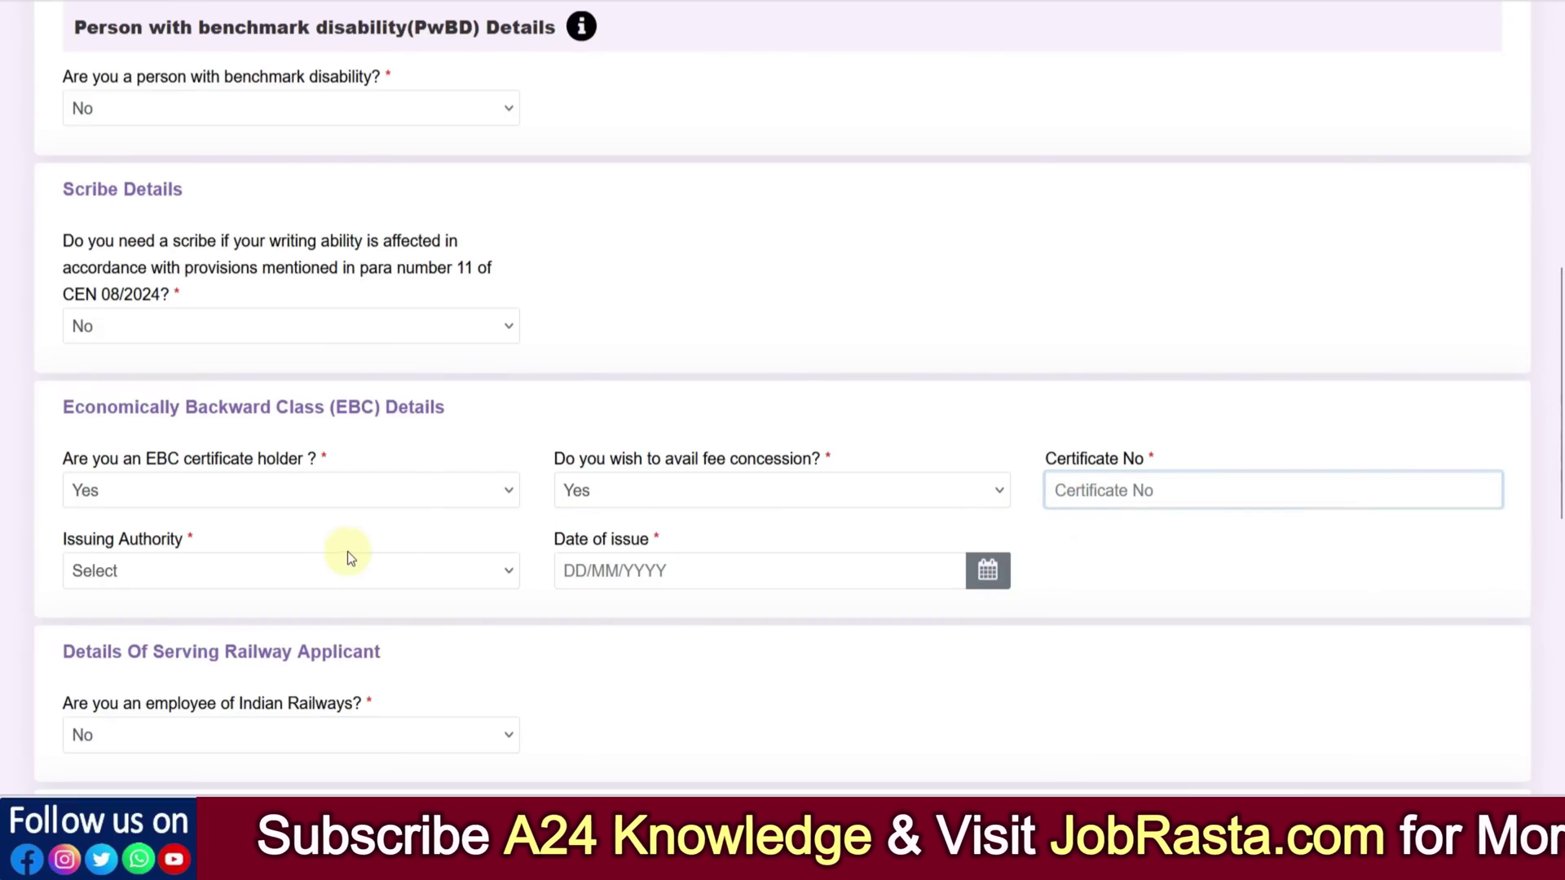
left_click(328, 559)
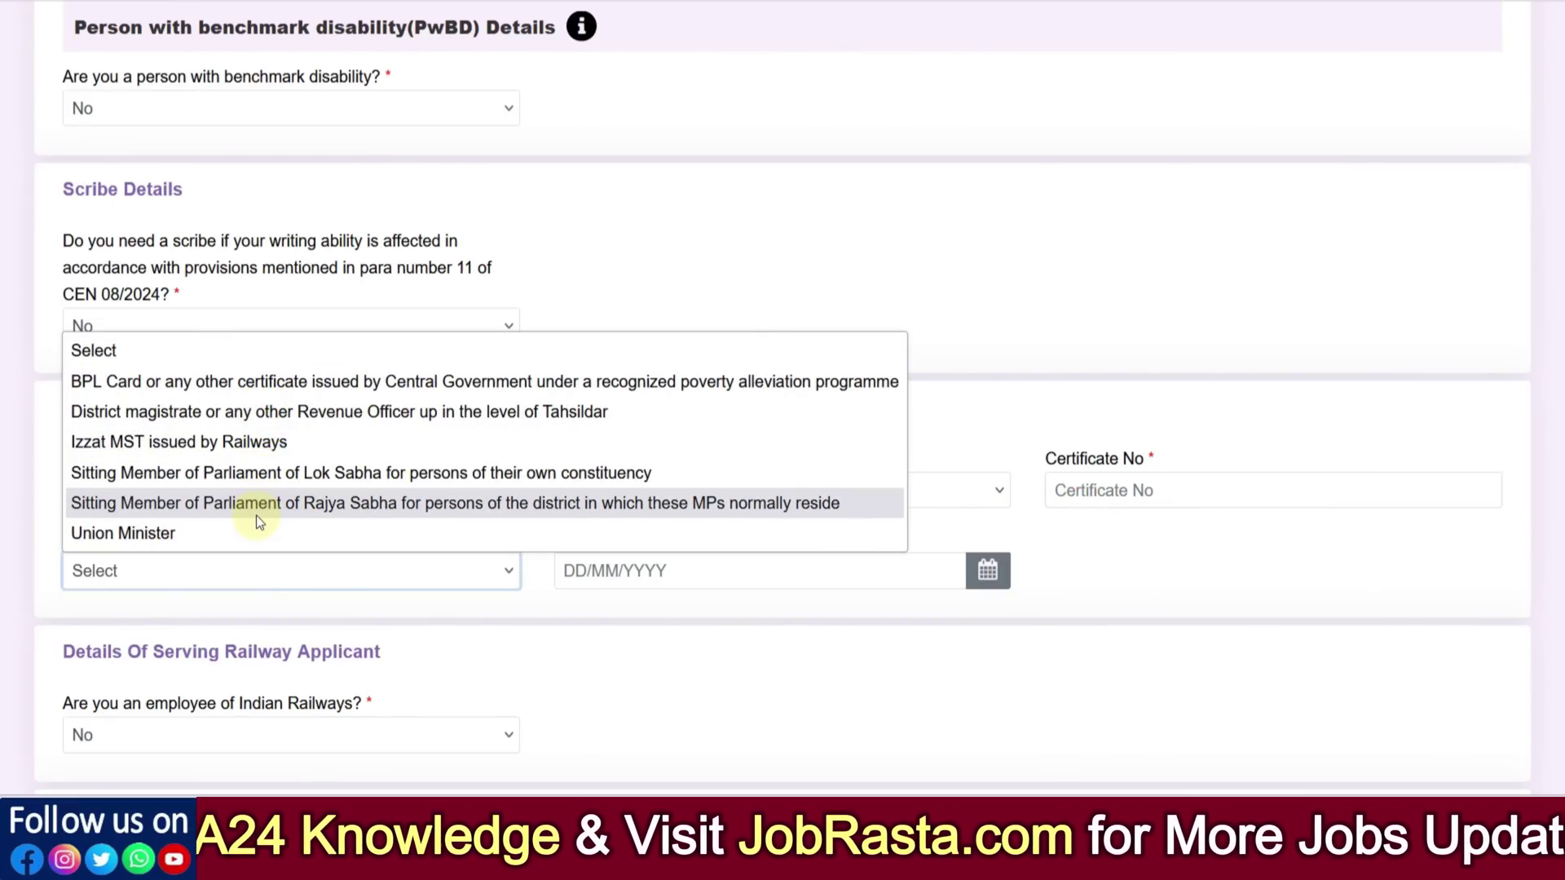
left_click(628, 608)
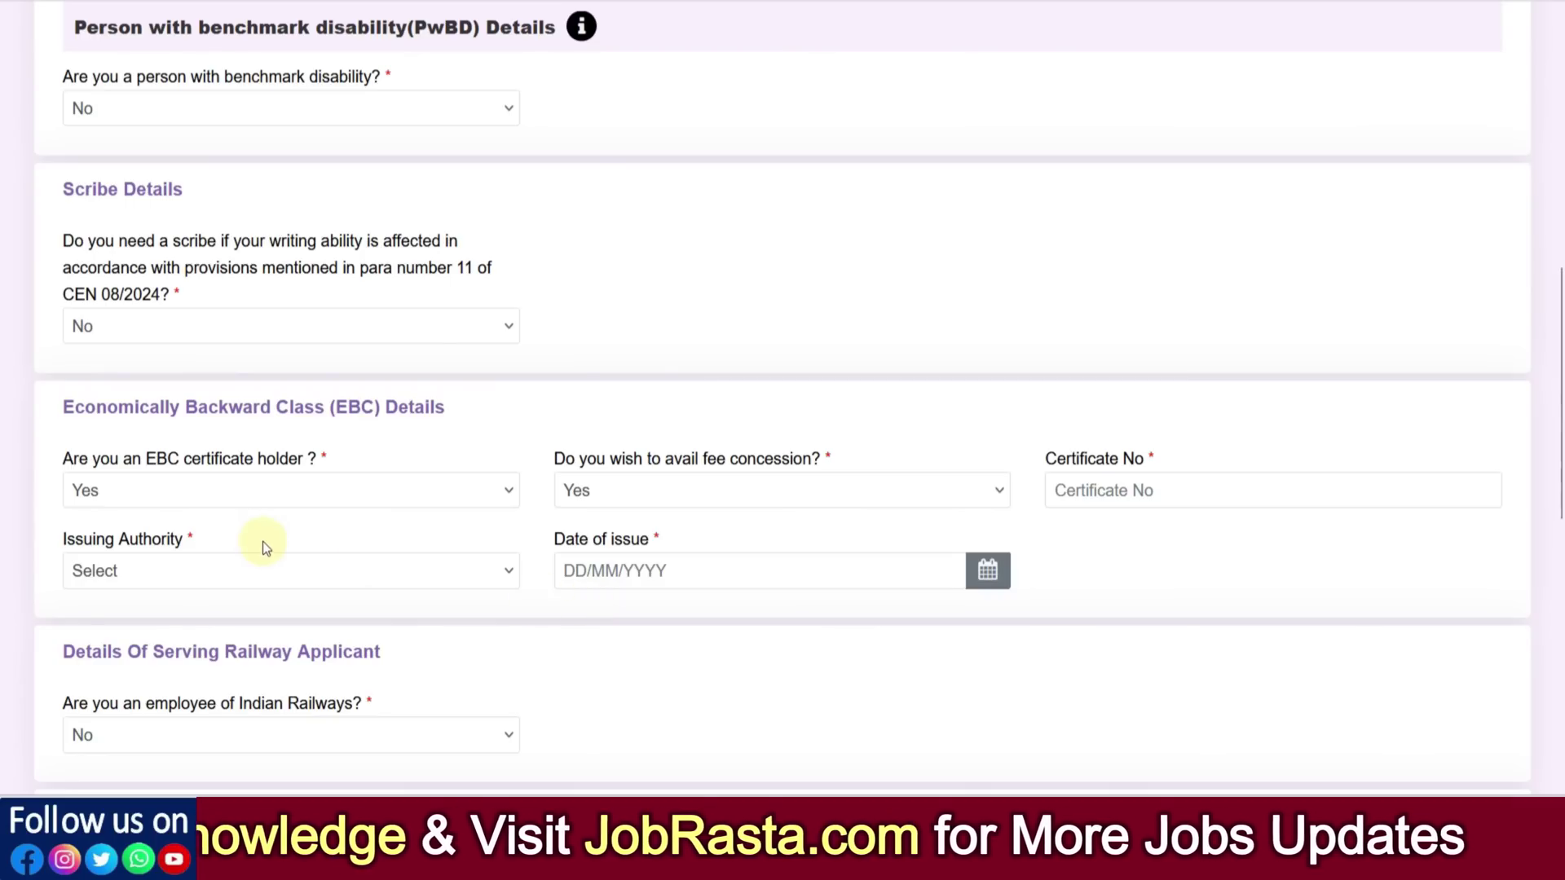
scroll(265, 512, "up", 2)
left_click(208, 612)
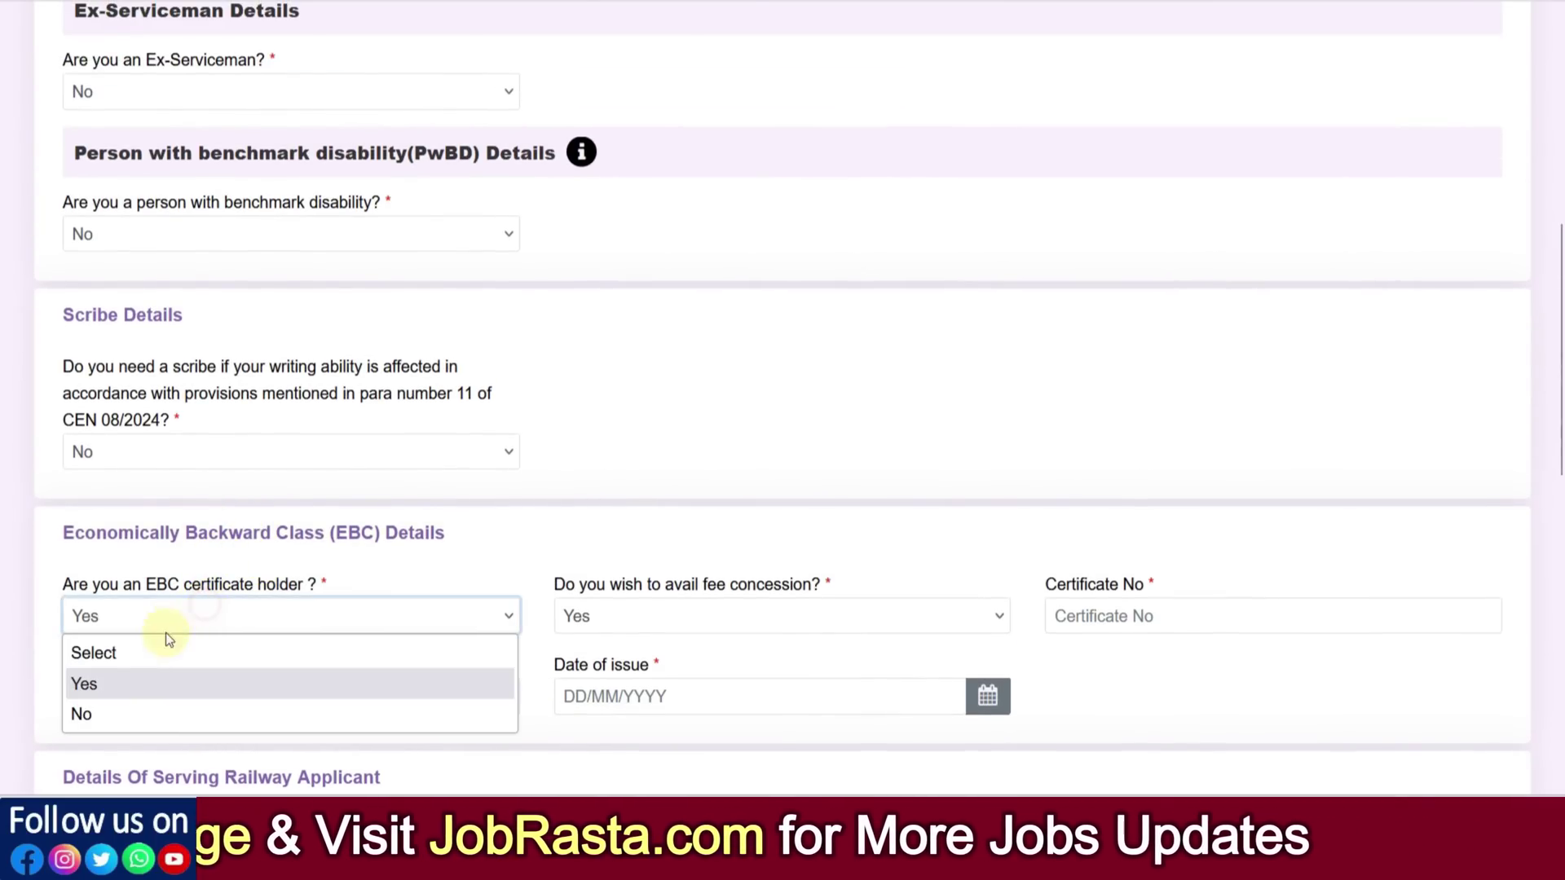
left_click(149, 707)
scroll(634, 552, "down", 4)
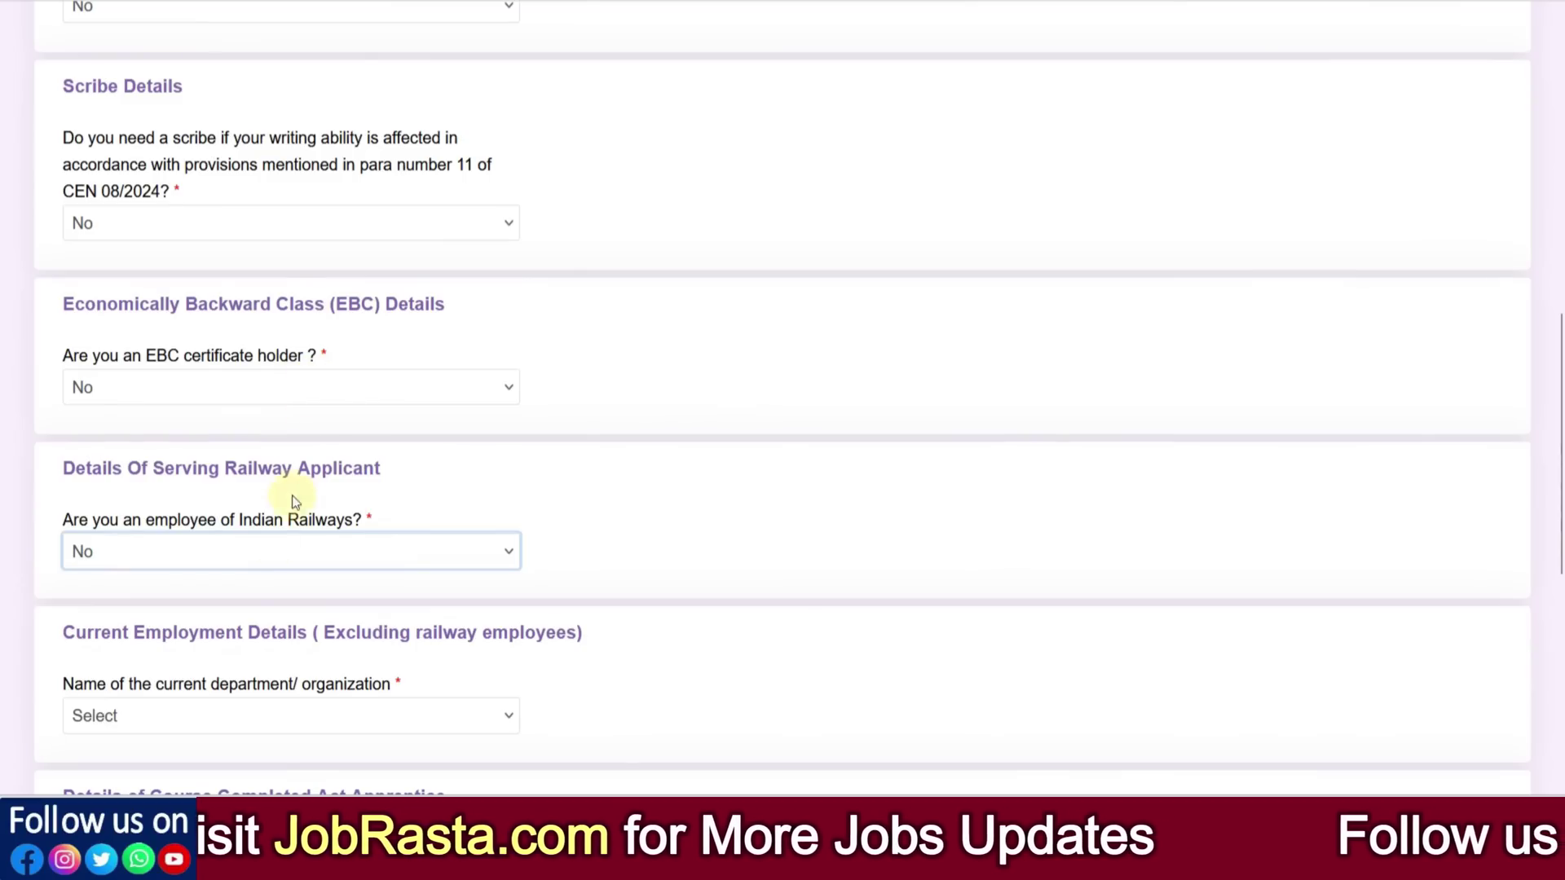
left_click(233, 555)
left_click(125, 617)
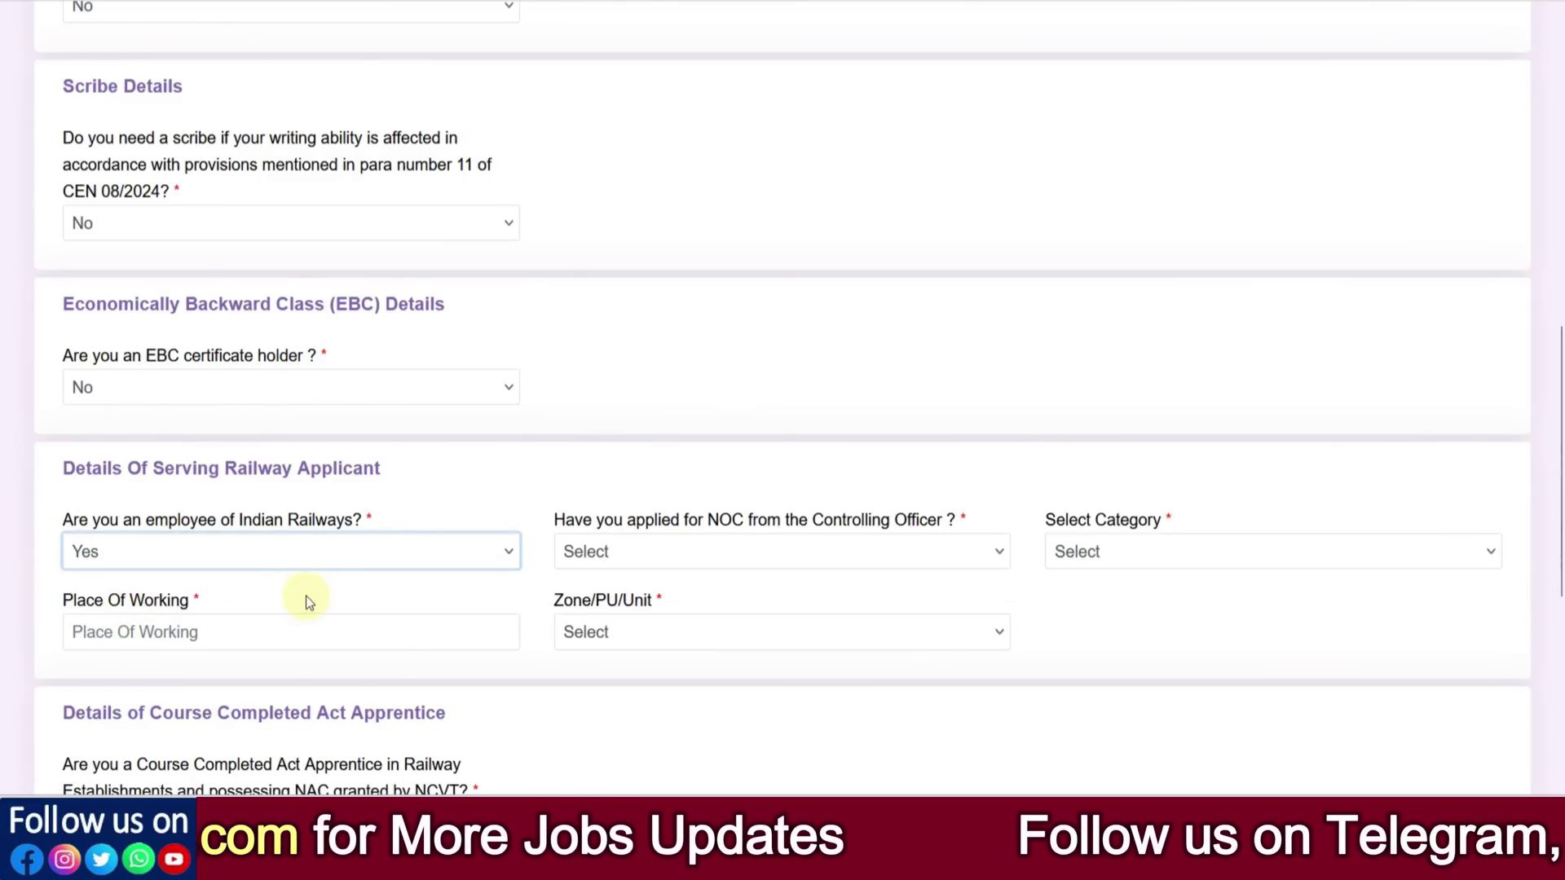
left_click(660, 552)
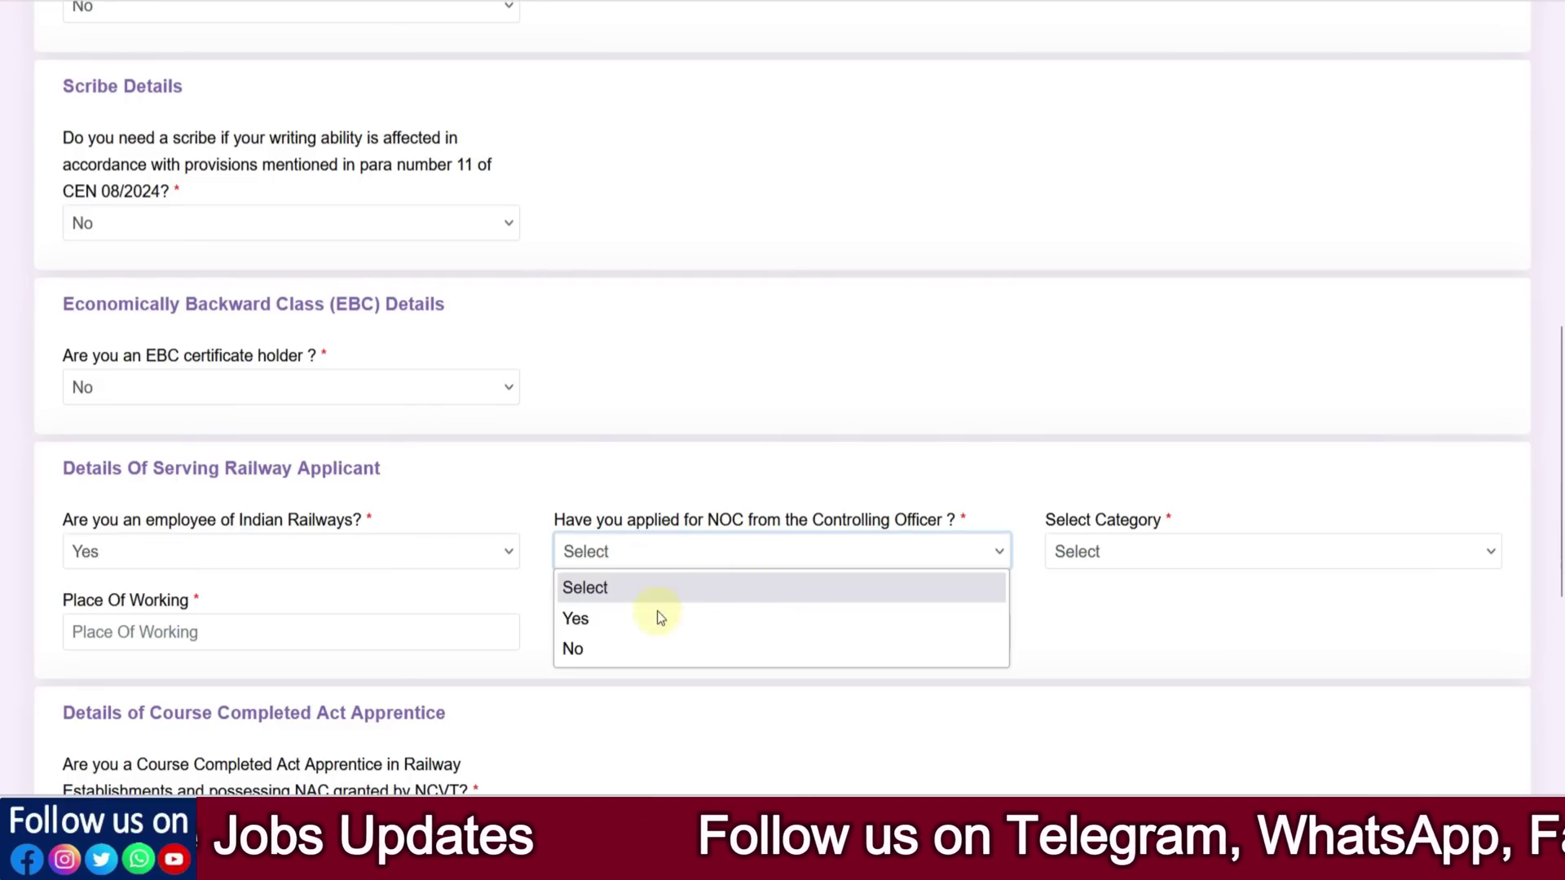
left_click(595, 619)
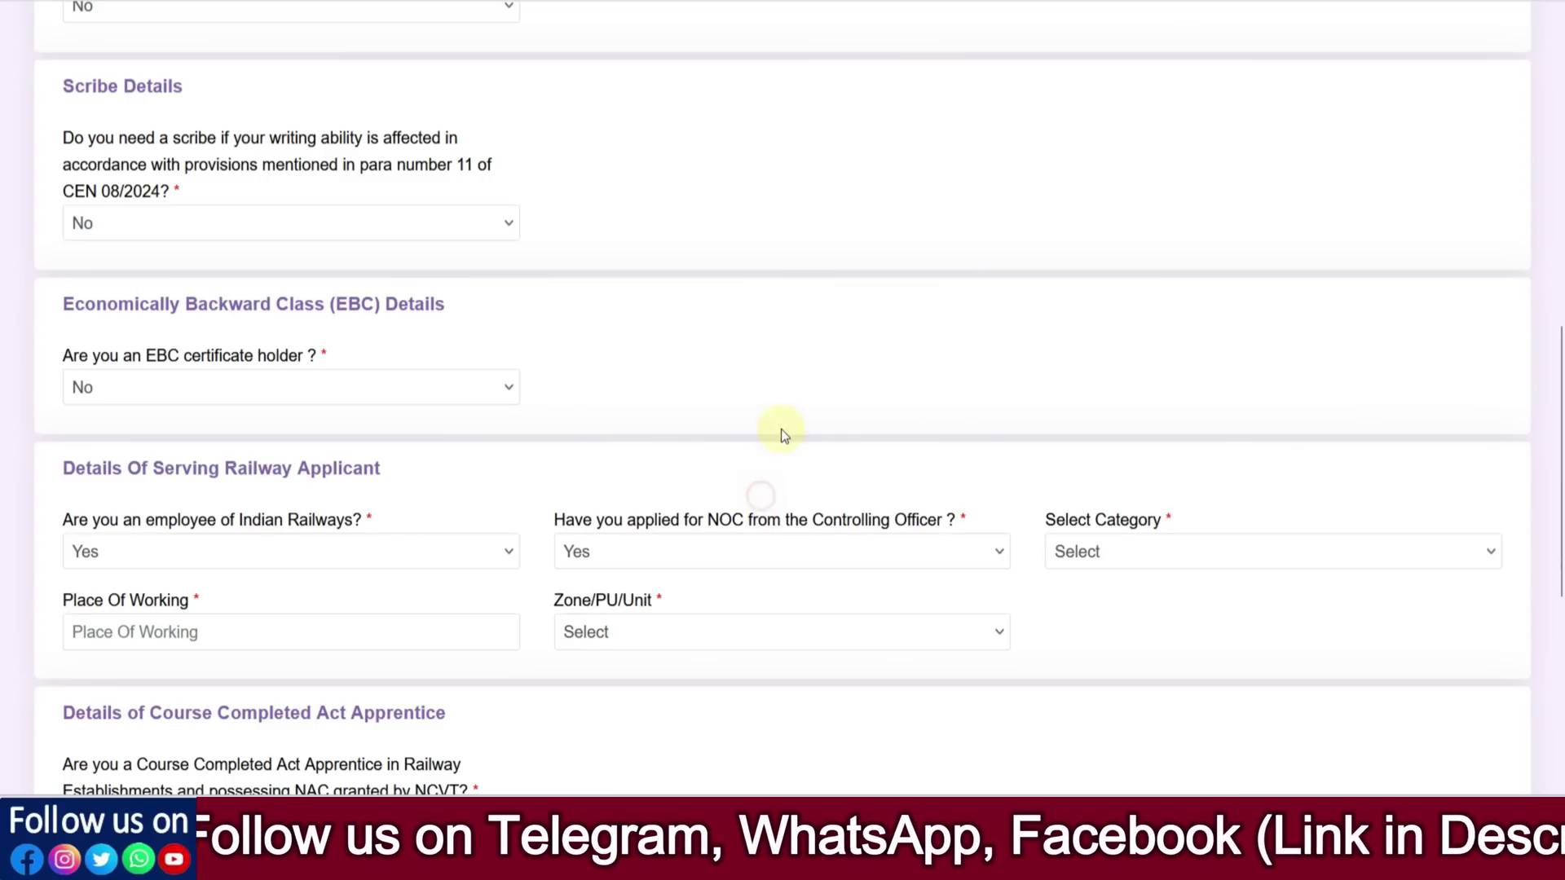
left_click(766, 495)
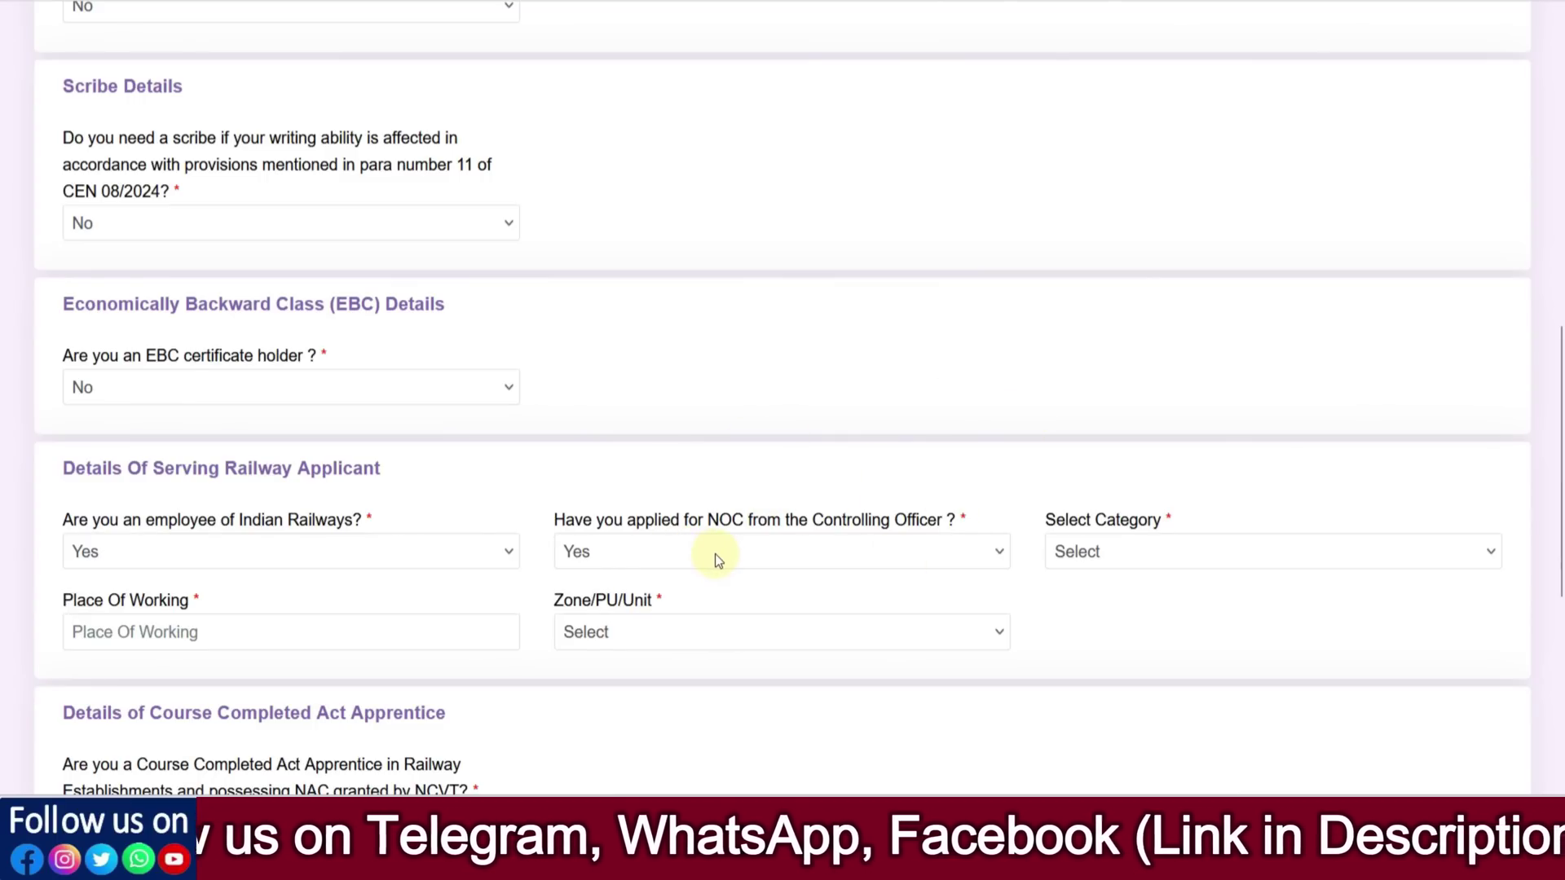
left_click(1080, 553)
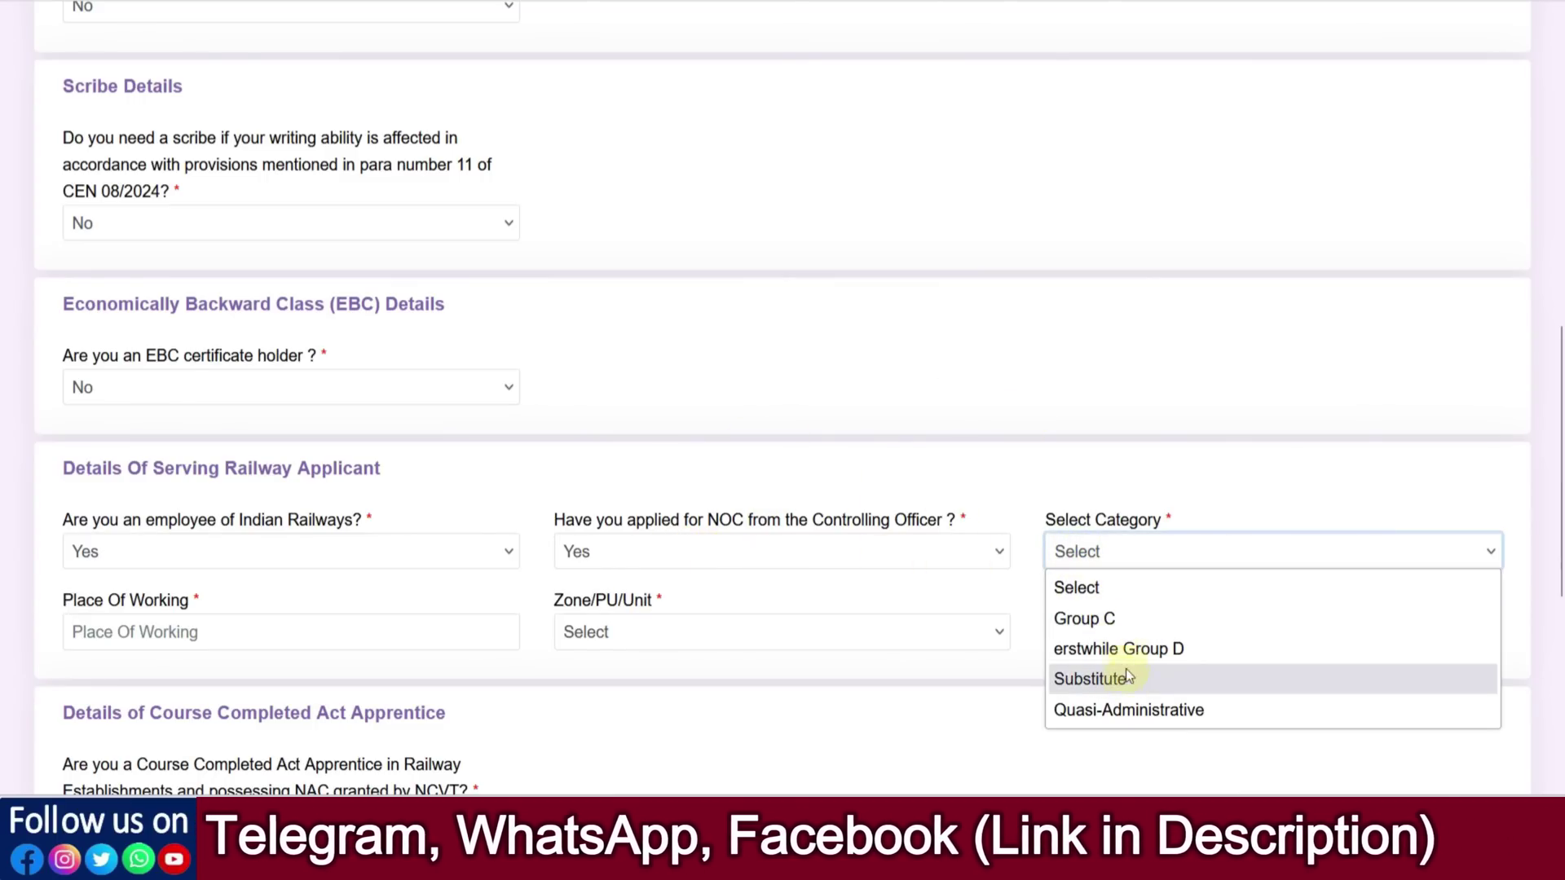
left_click(261, 657)
left_click(254, 636)
left_click(640, 637)
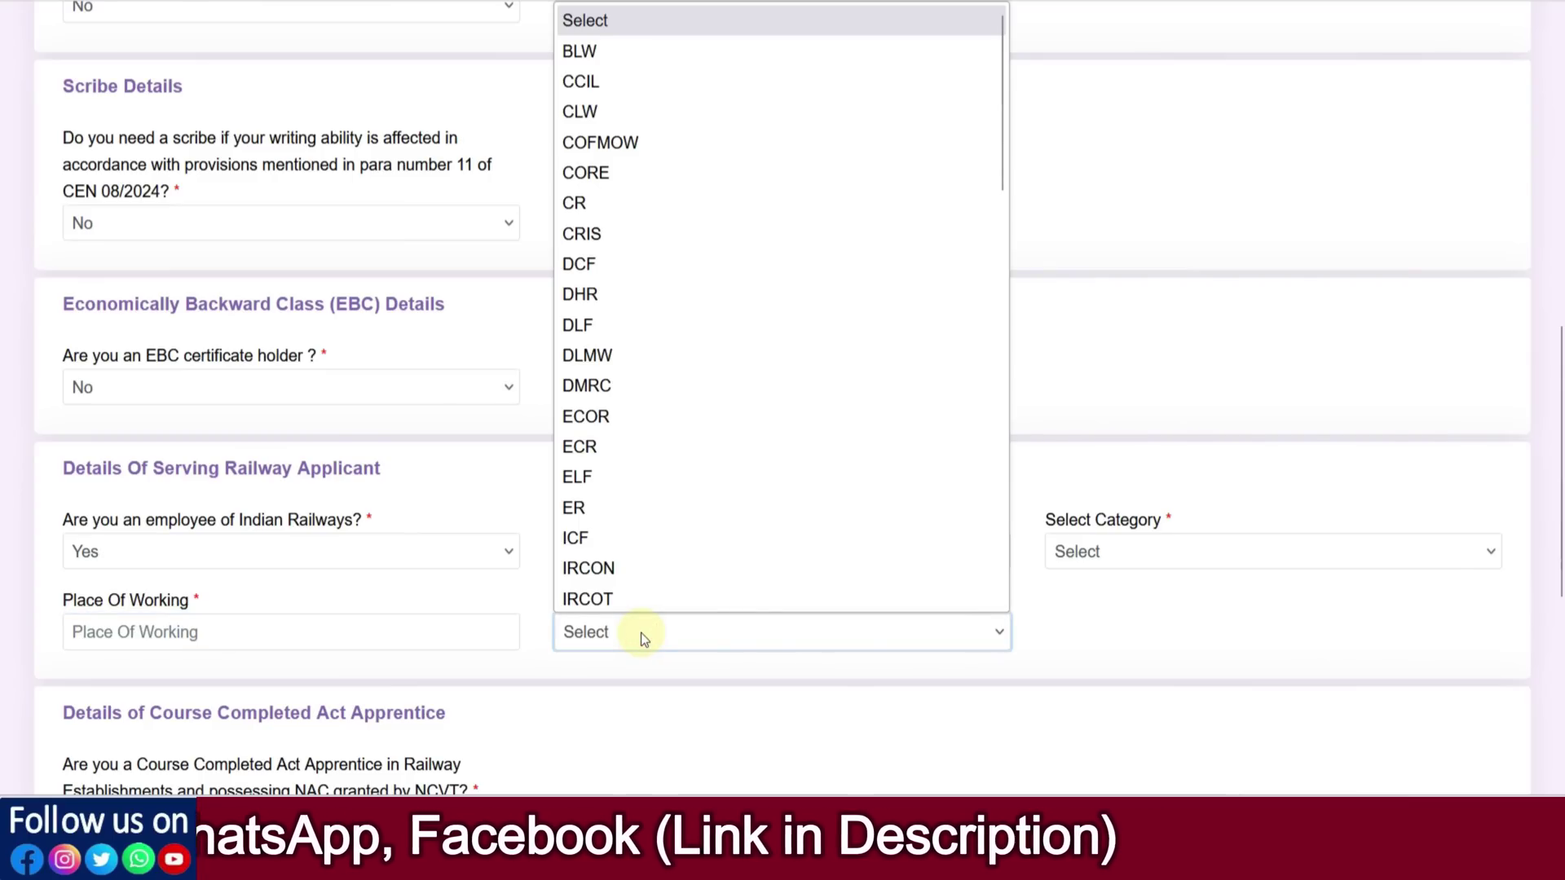
scroll(730, 426, "down", 2)
scroll(731, 429, "down", 10)
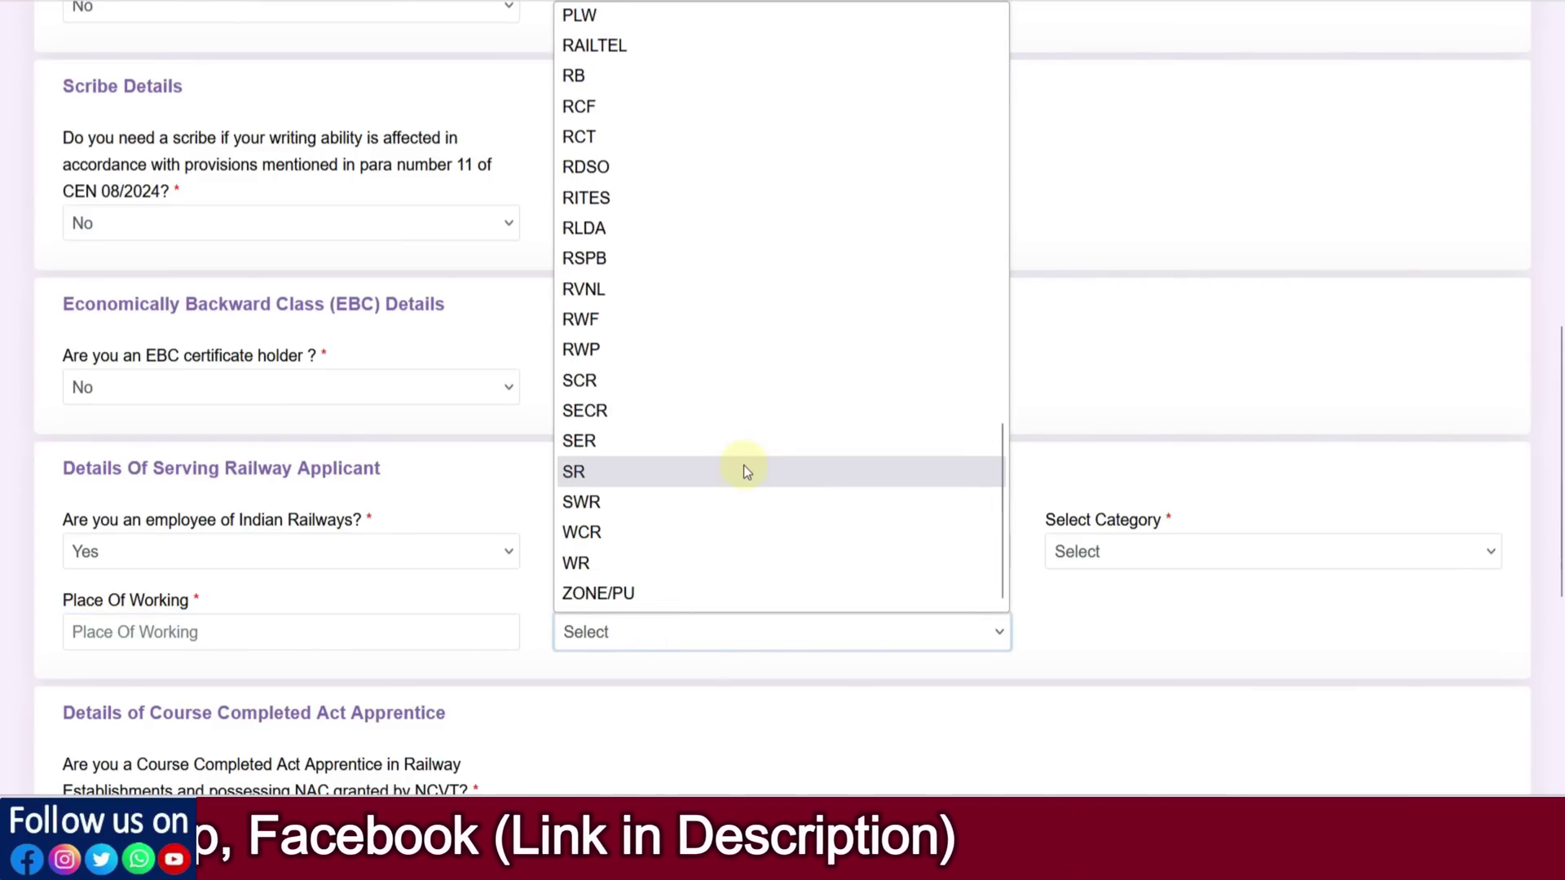
left_click(1098, 389)
left_click(181, 554)
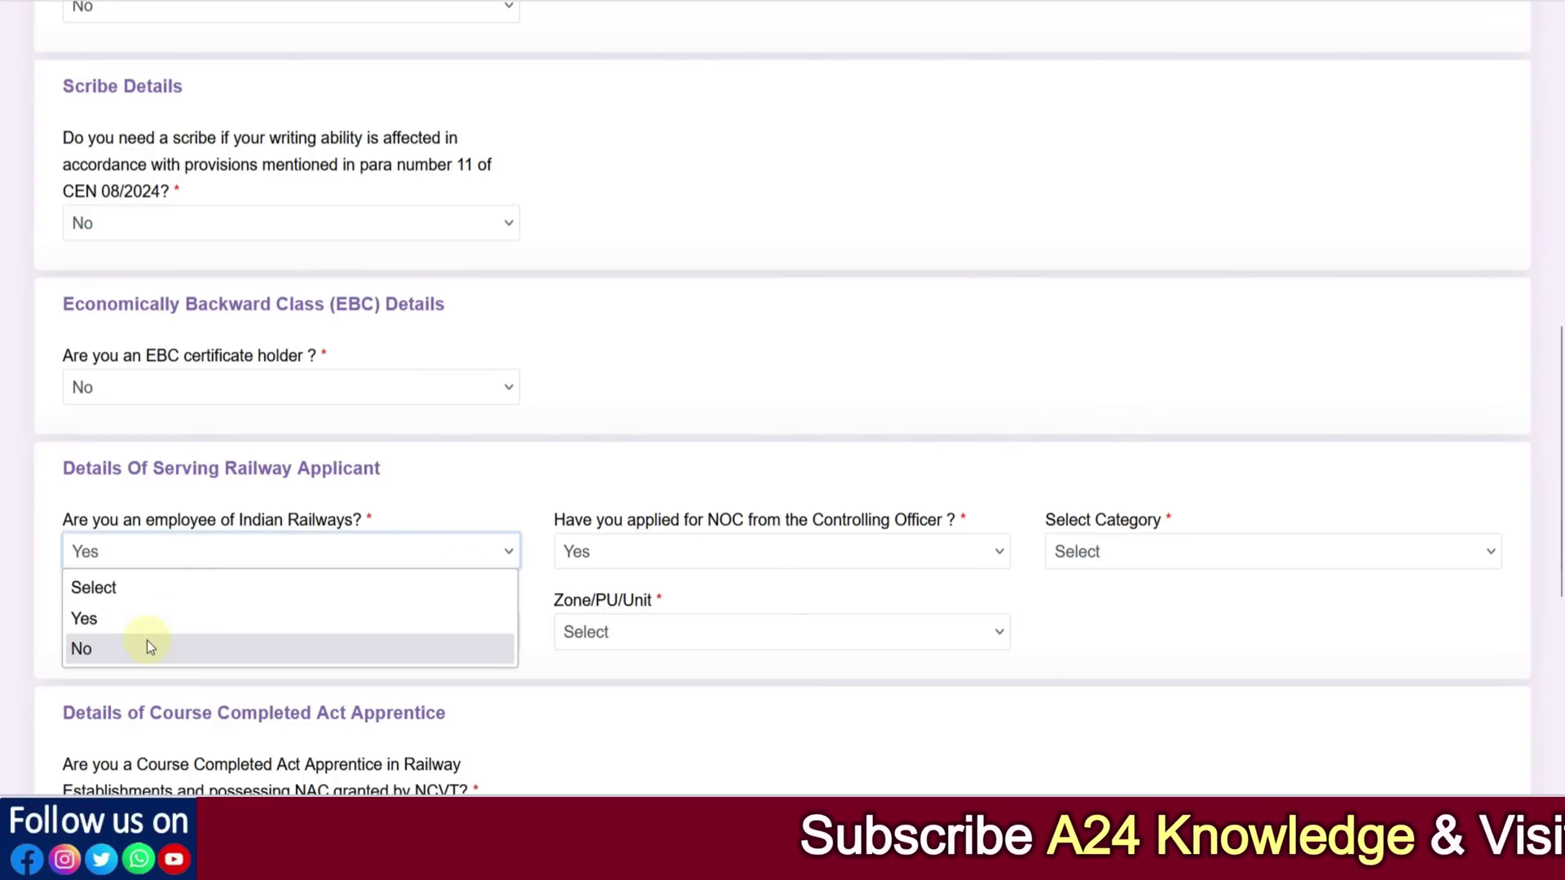
left_click(146, 646)
scroll(1484, 500, "down", 3)
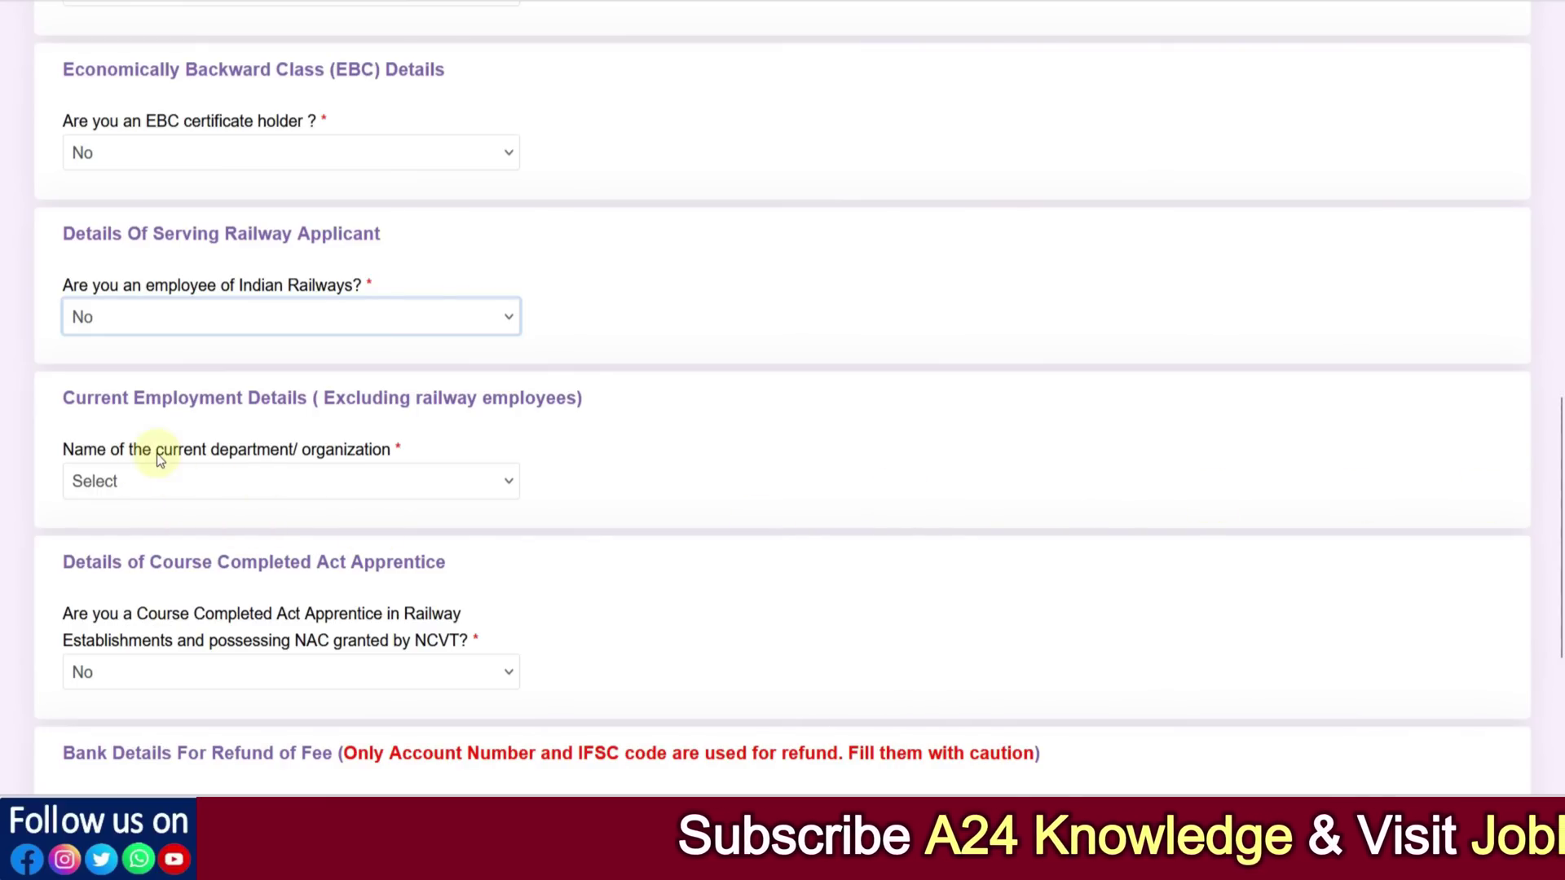
Choose Central Government as the current department and answer Yes to still working
left_click(227, 481)
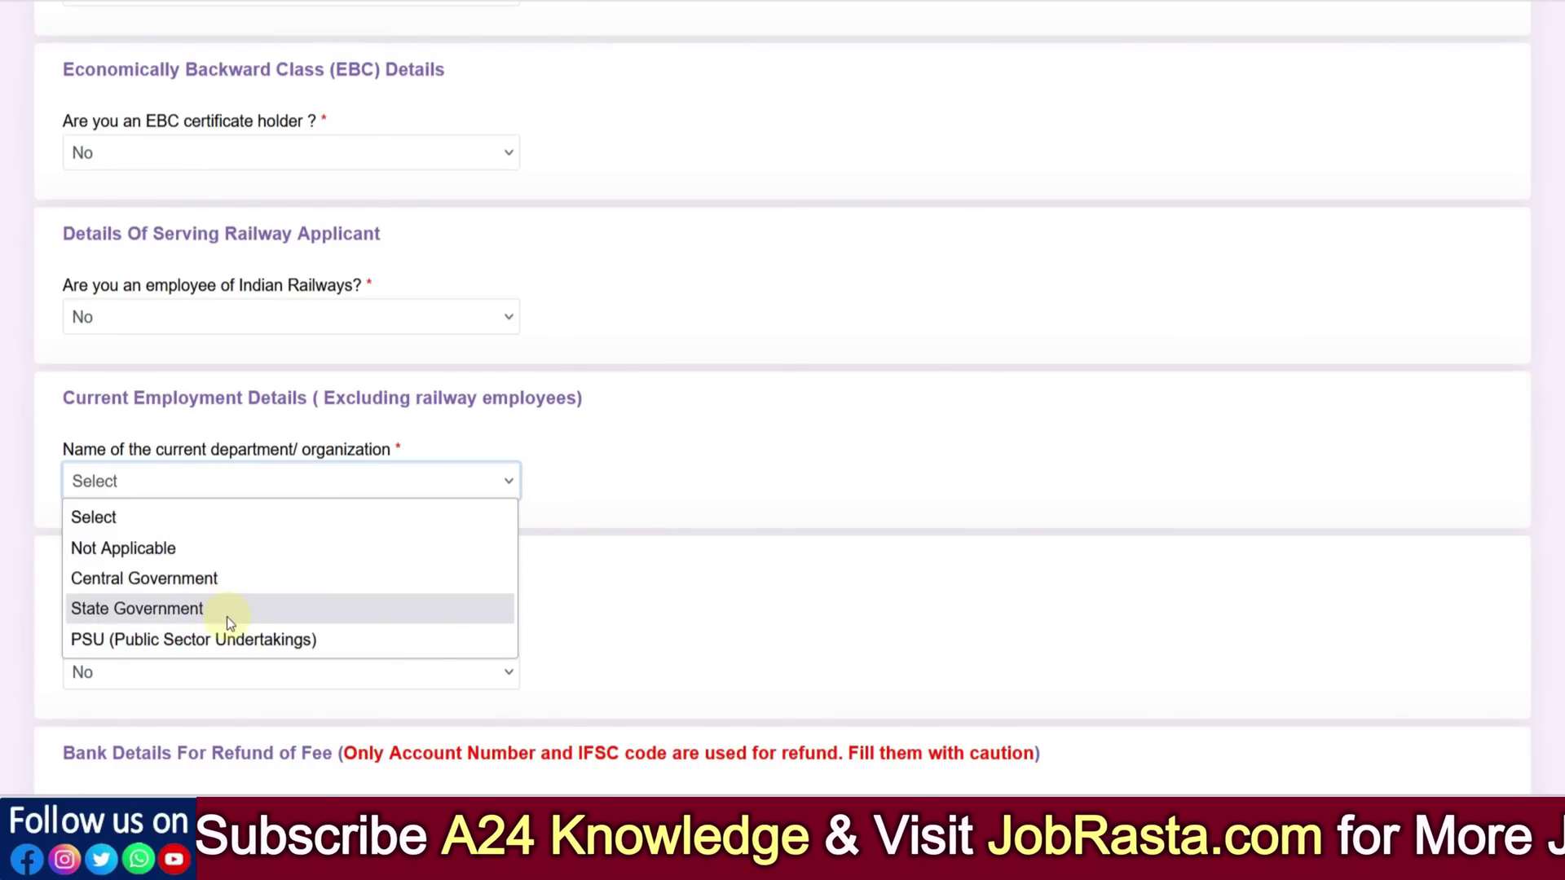
left_click(178, 585)
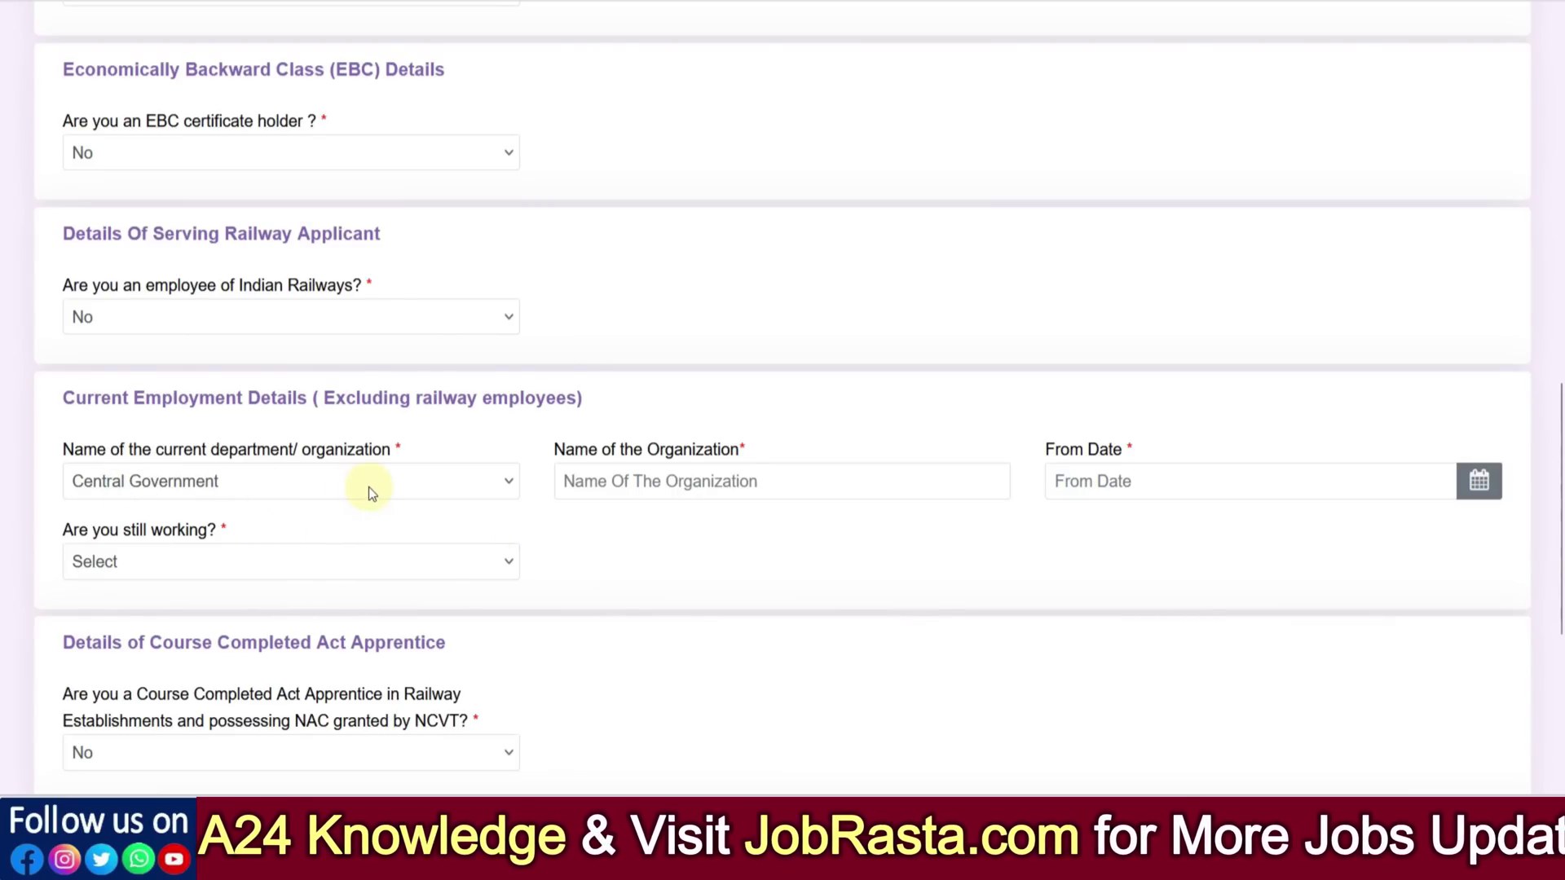
left_click(646, 487)
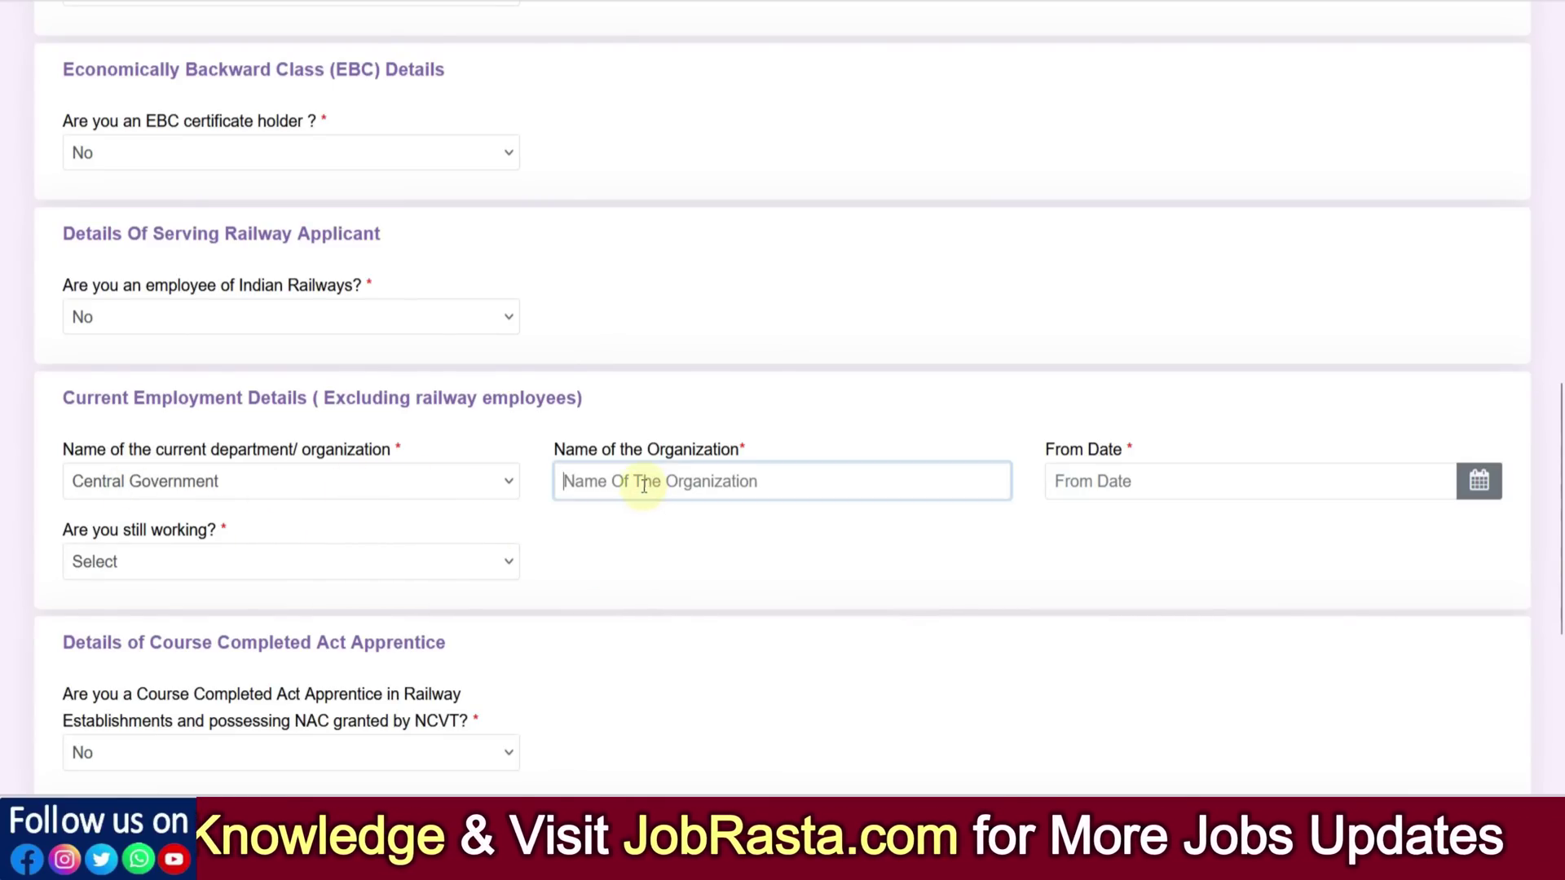
left_click(234, 559)
left_click(85, 629)
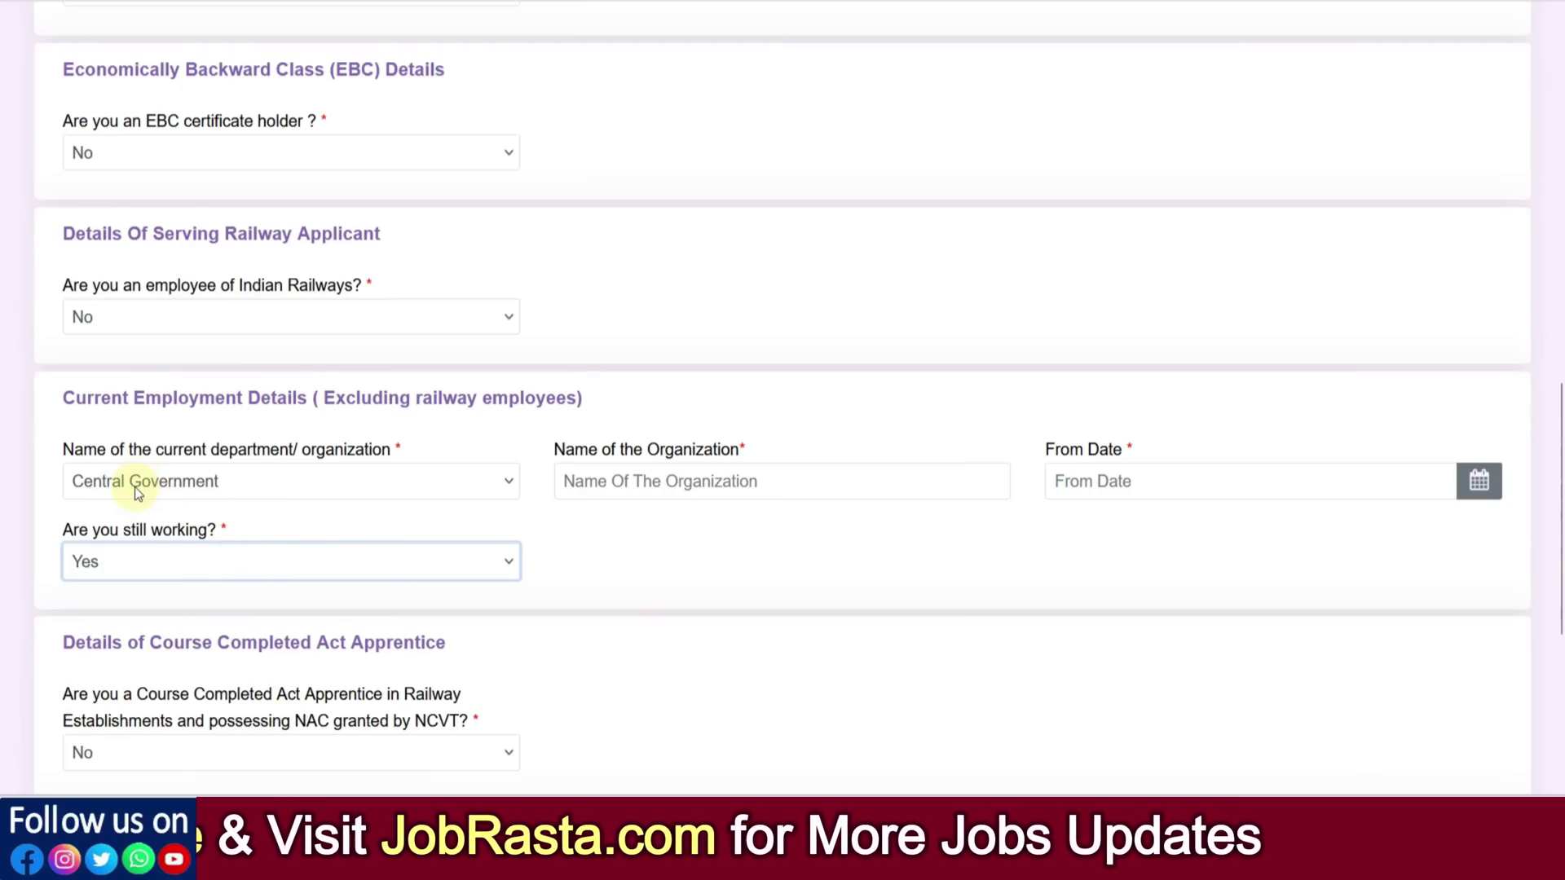
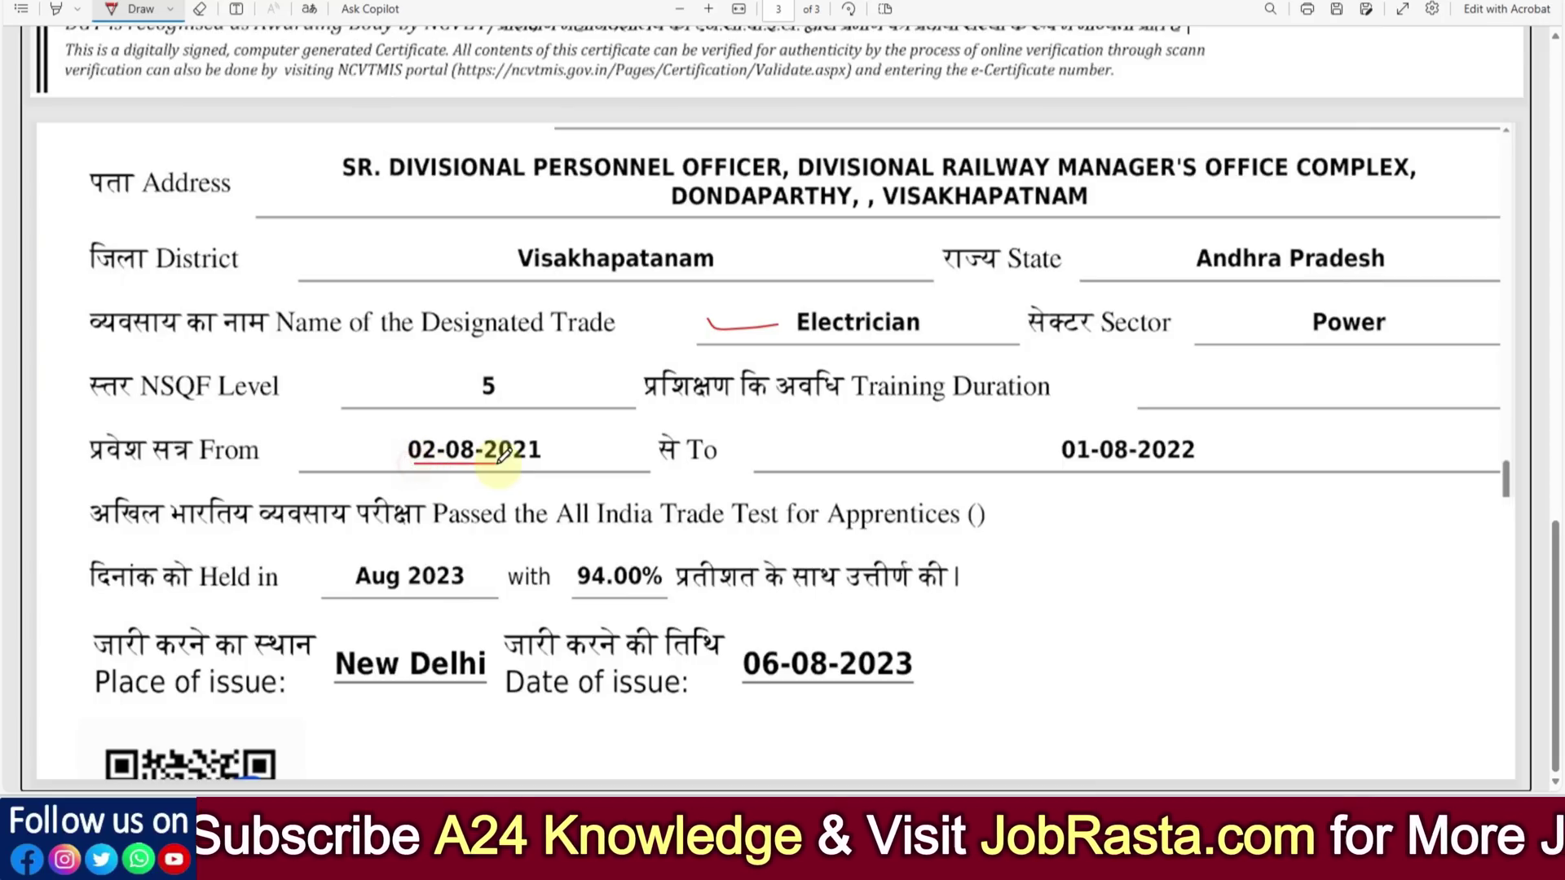
In red, underline the training dates and 94.00% score, box the 06-08-2023 issue date, and tick Place of issue
left_click_drag(1089, 470, 1194, 466)
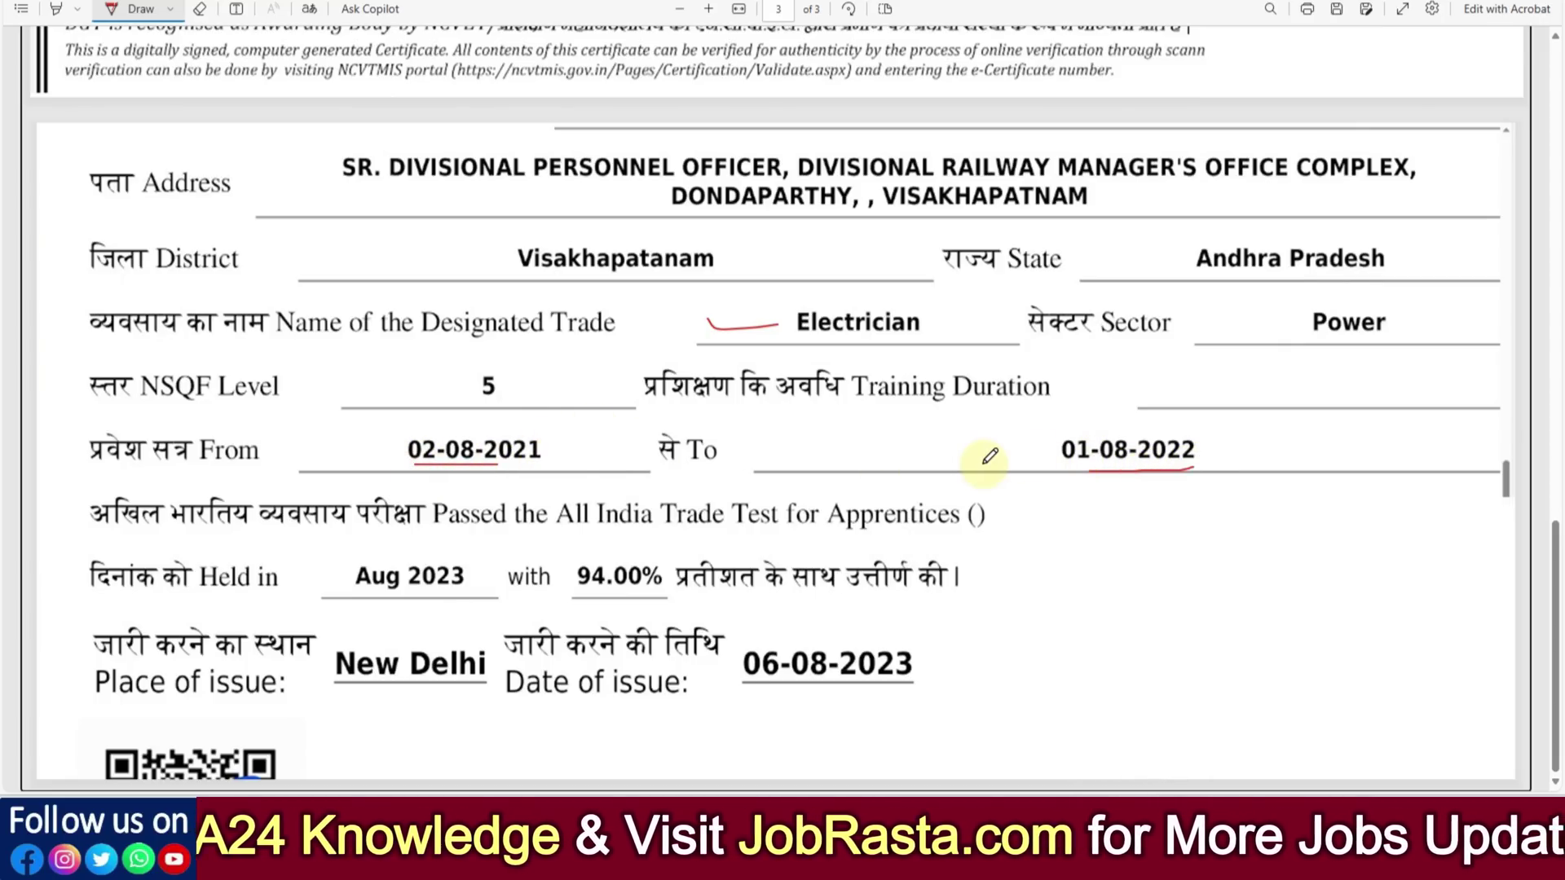
left_click_drag(592, 588, 668, 593)
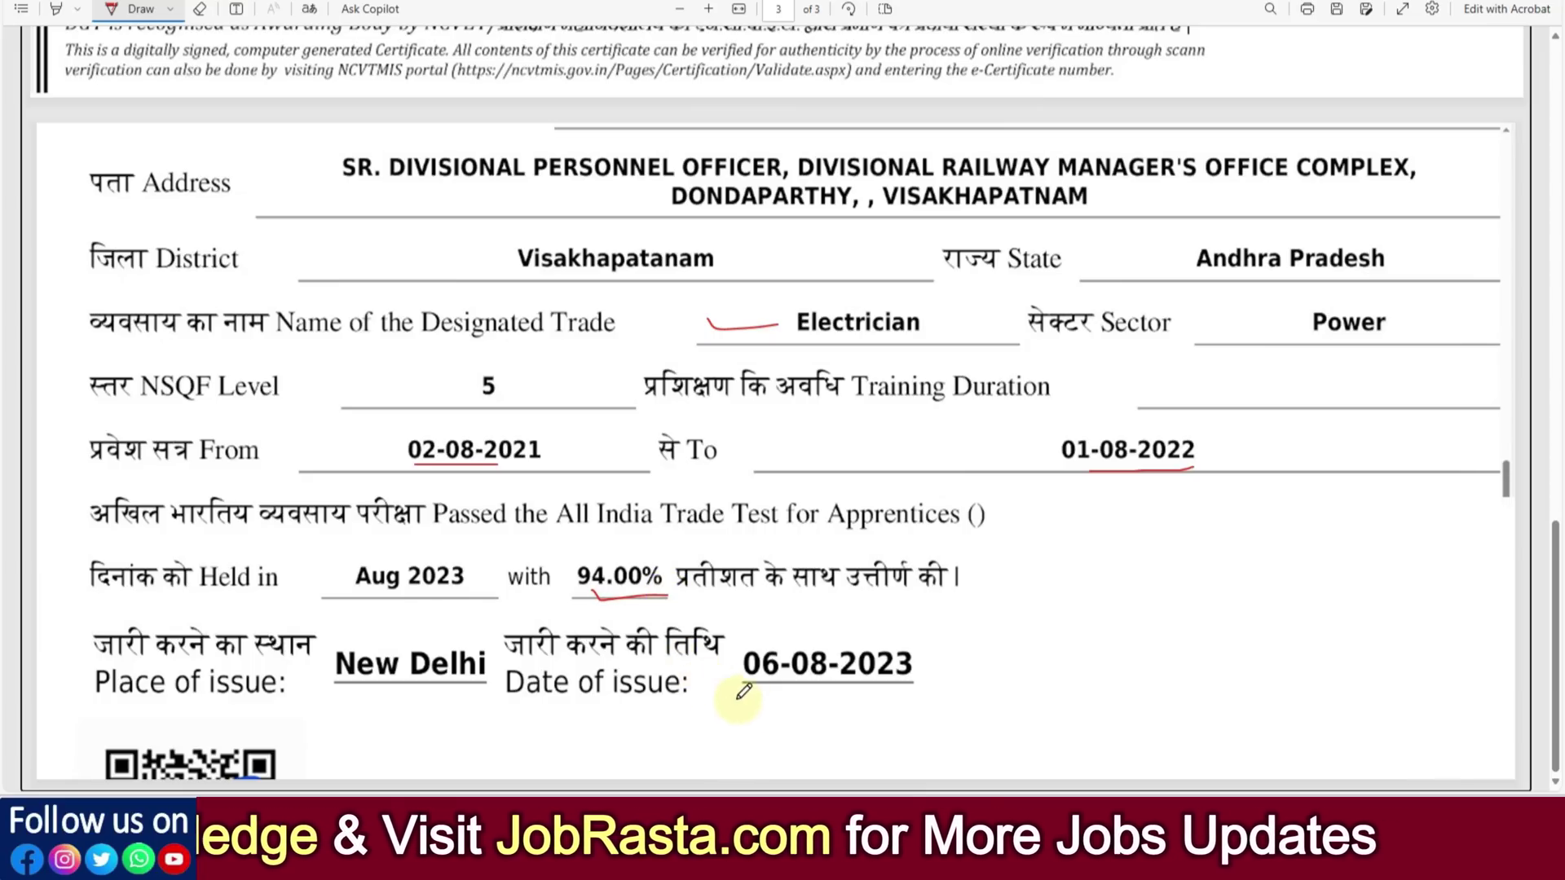
mouse_move(738, 633)
left_mouse_down()
mouse_move(933, 634)
mouse_move(935, 664)
mouse_move(850, 699)
mouse_move(744, 688)
mouse_move(736, 650)
left_mouse_up()
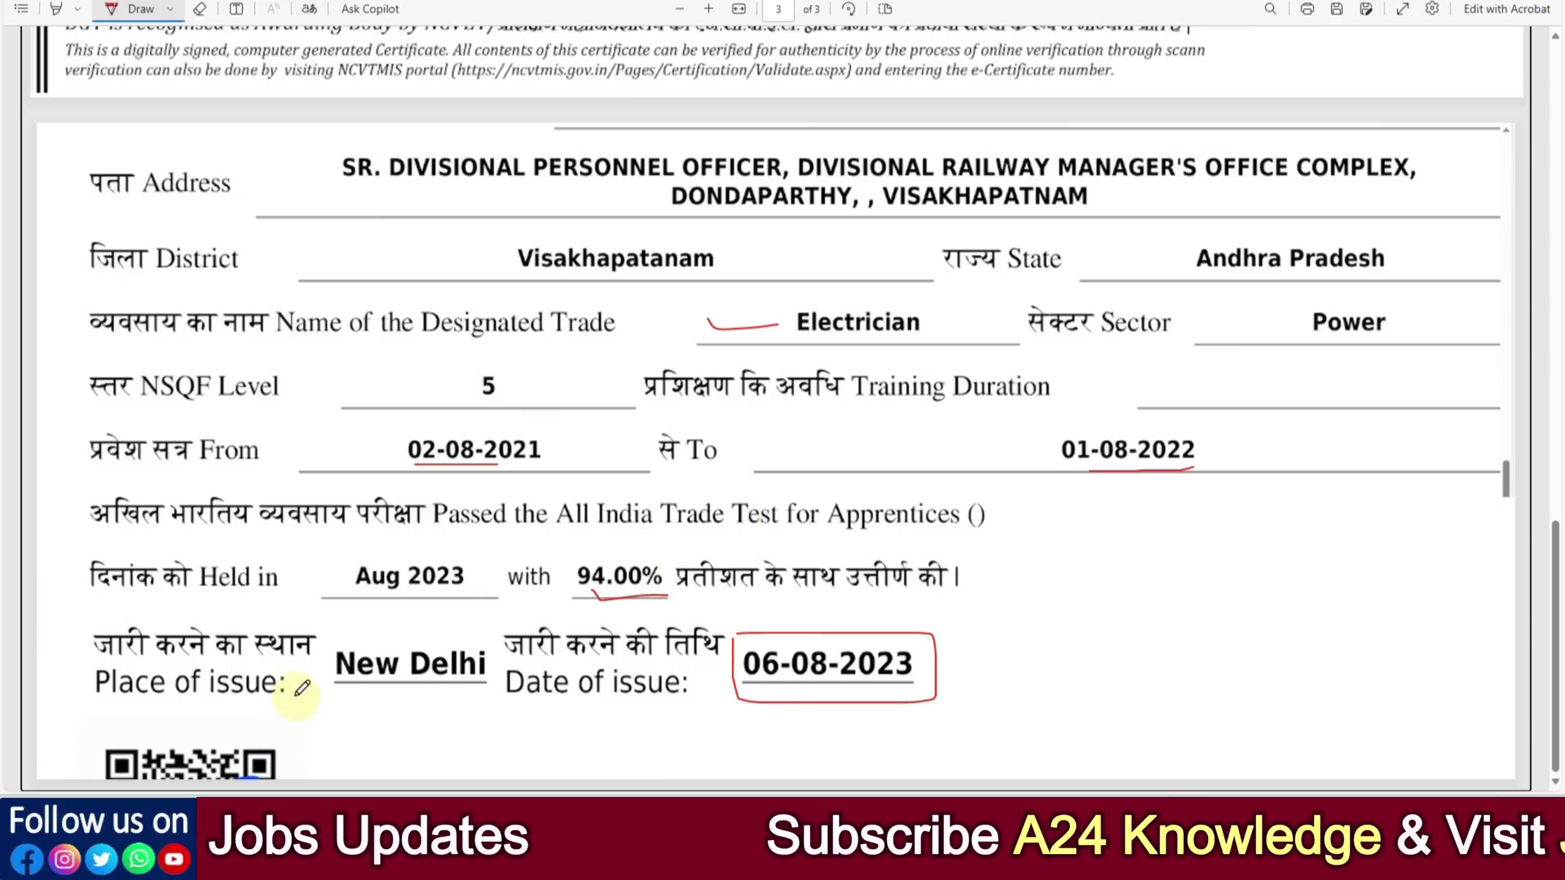
left_click_drag(287, 683, 312, 673)
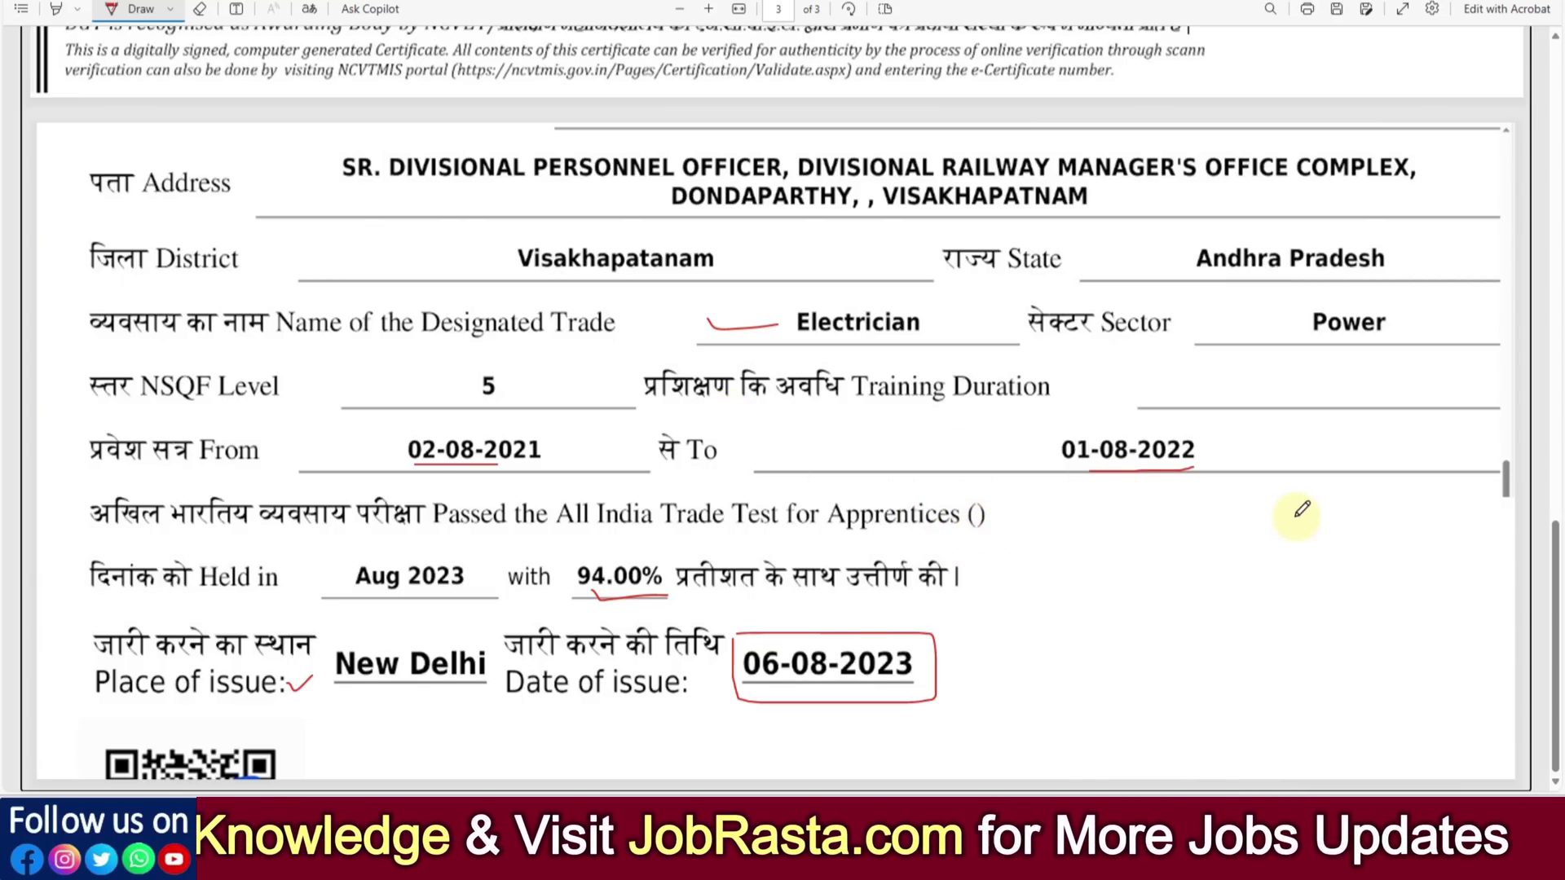
key("alt+Tab")
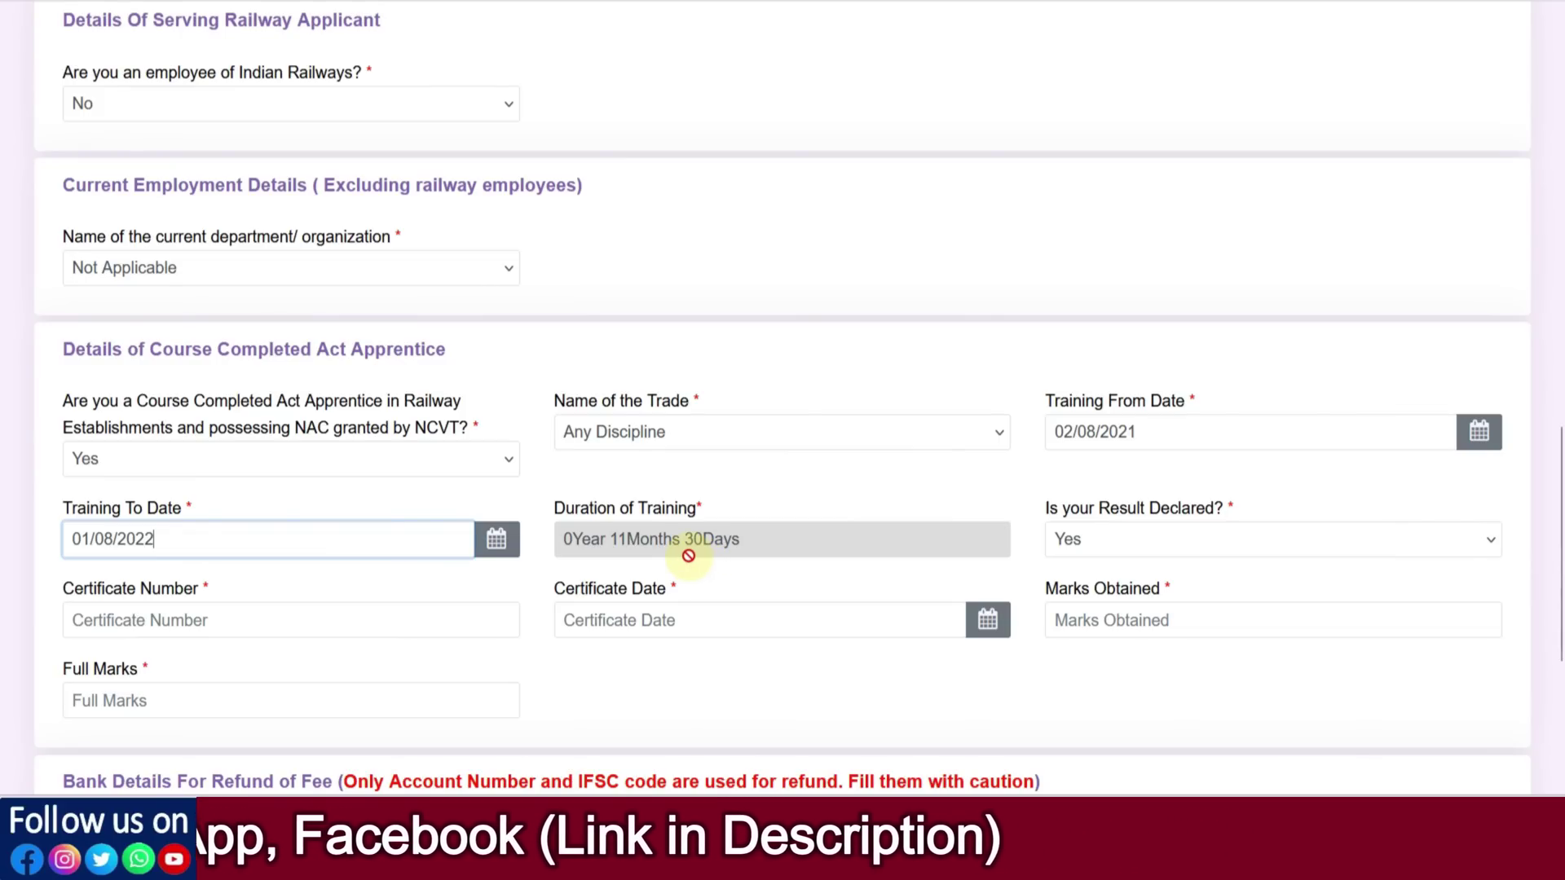
Select the Training To Date text and open its date picker
left_click_drag(83, 542, 164, 541)
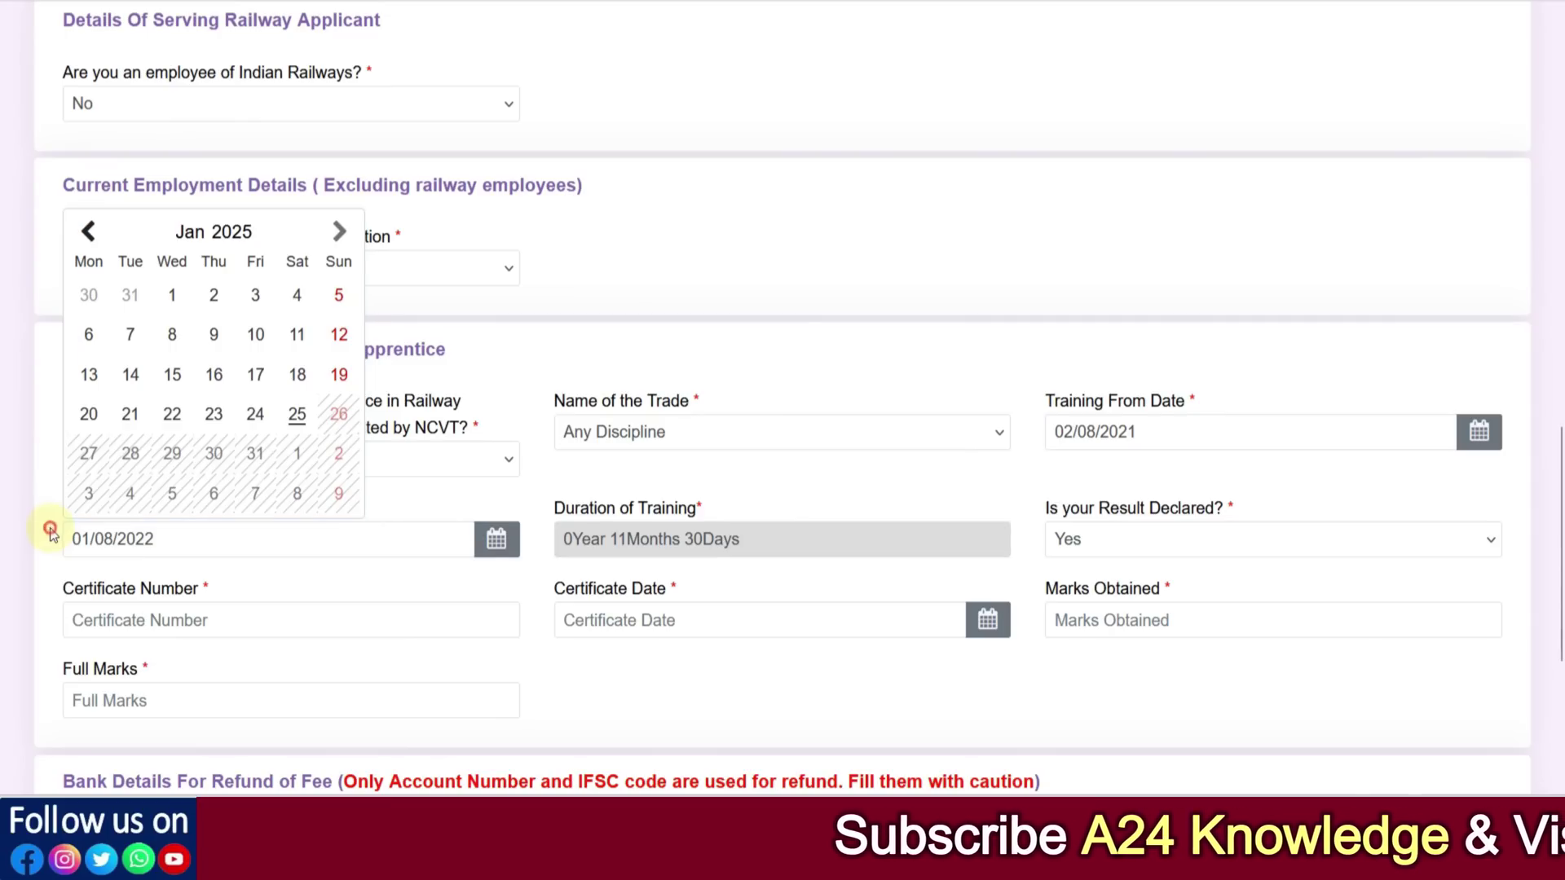
left_click(108, 556)
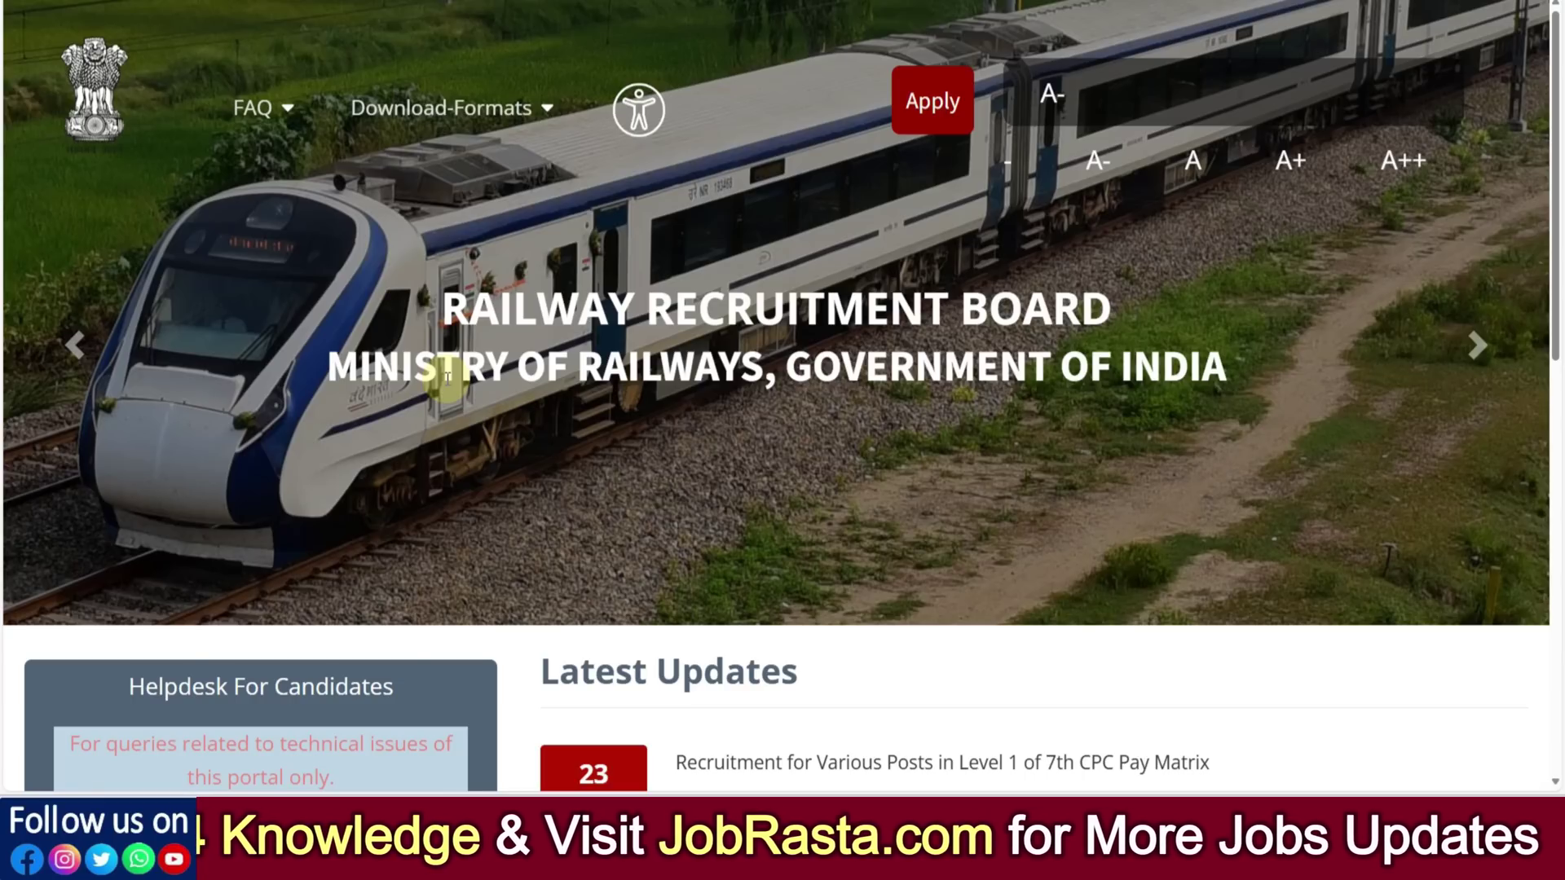
Scroll down the RRB home page's Latest Updates
scroll(447, 379, "down", 1)
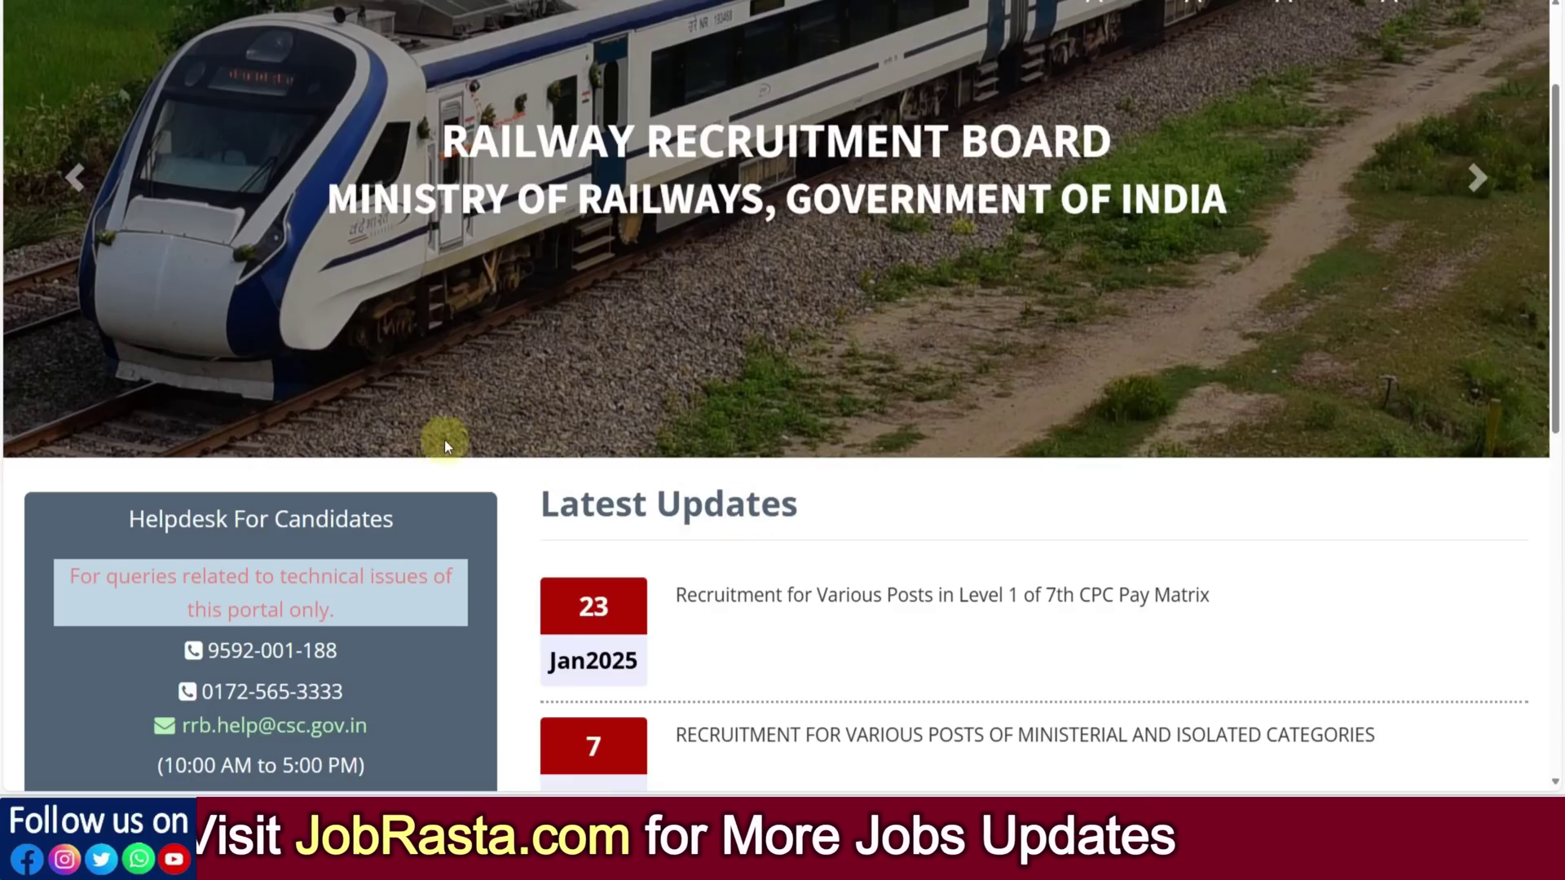
scroll(518, 469, "down", 1)
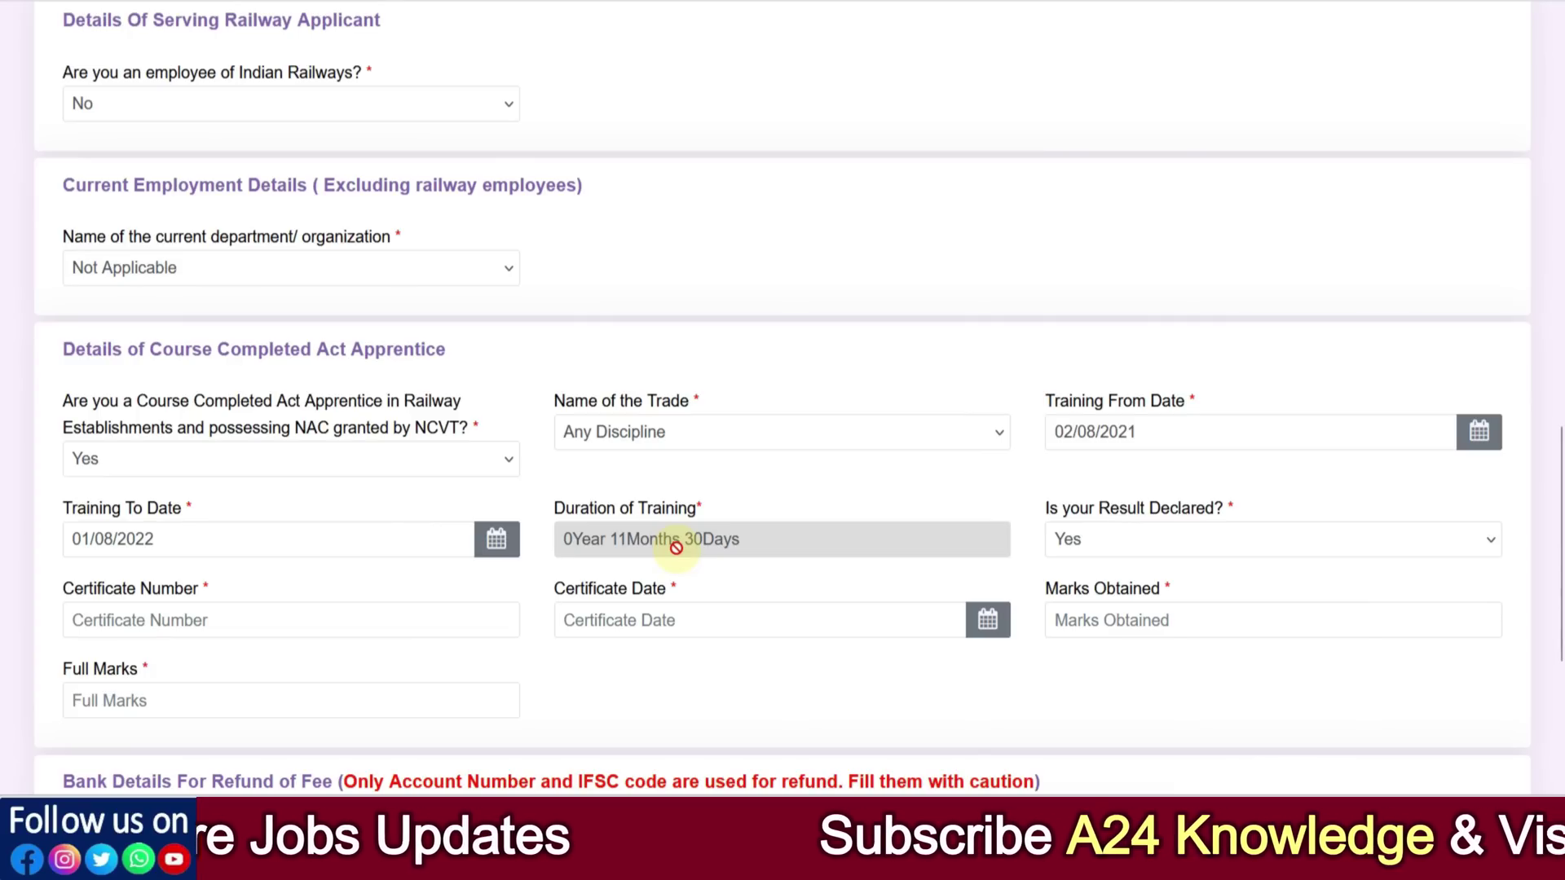
left_click(334, 539)
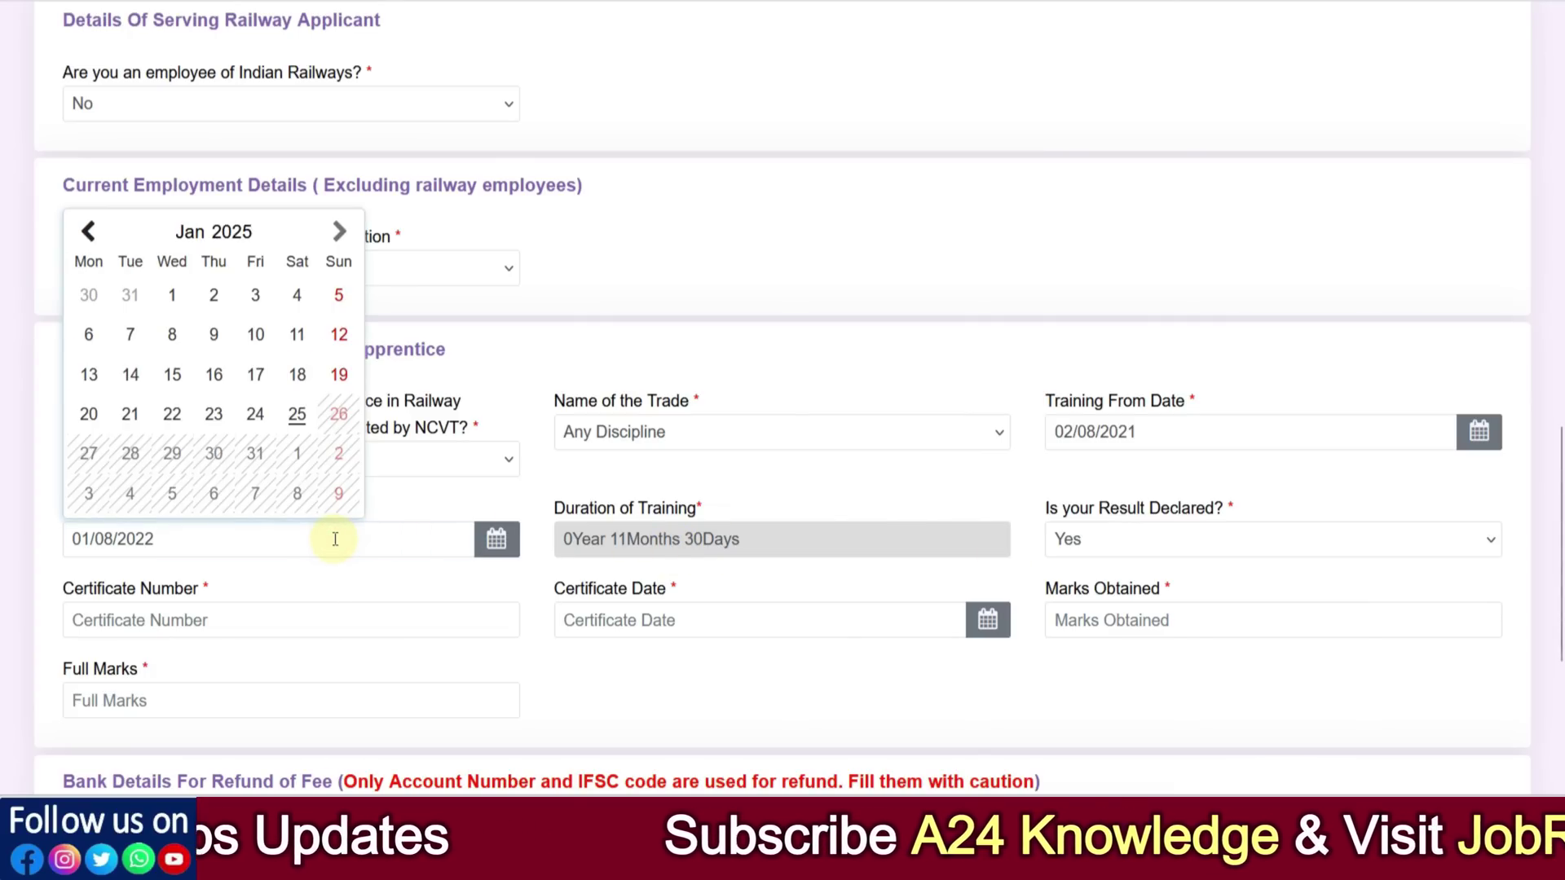
left_click(758, 664)
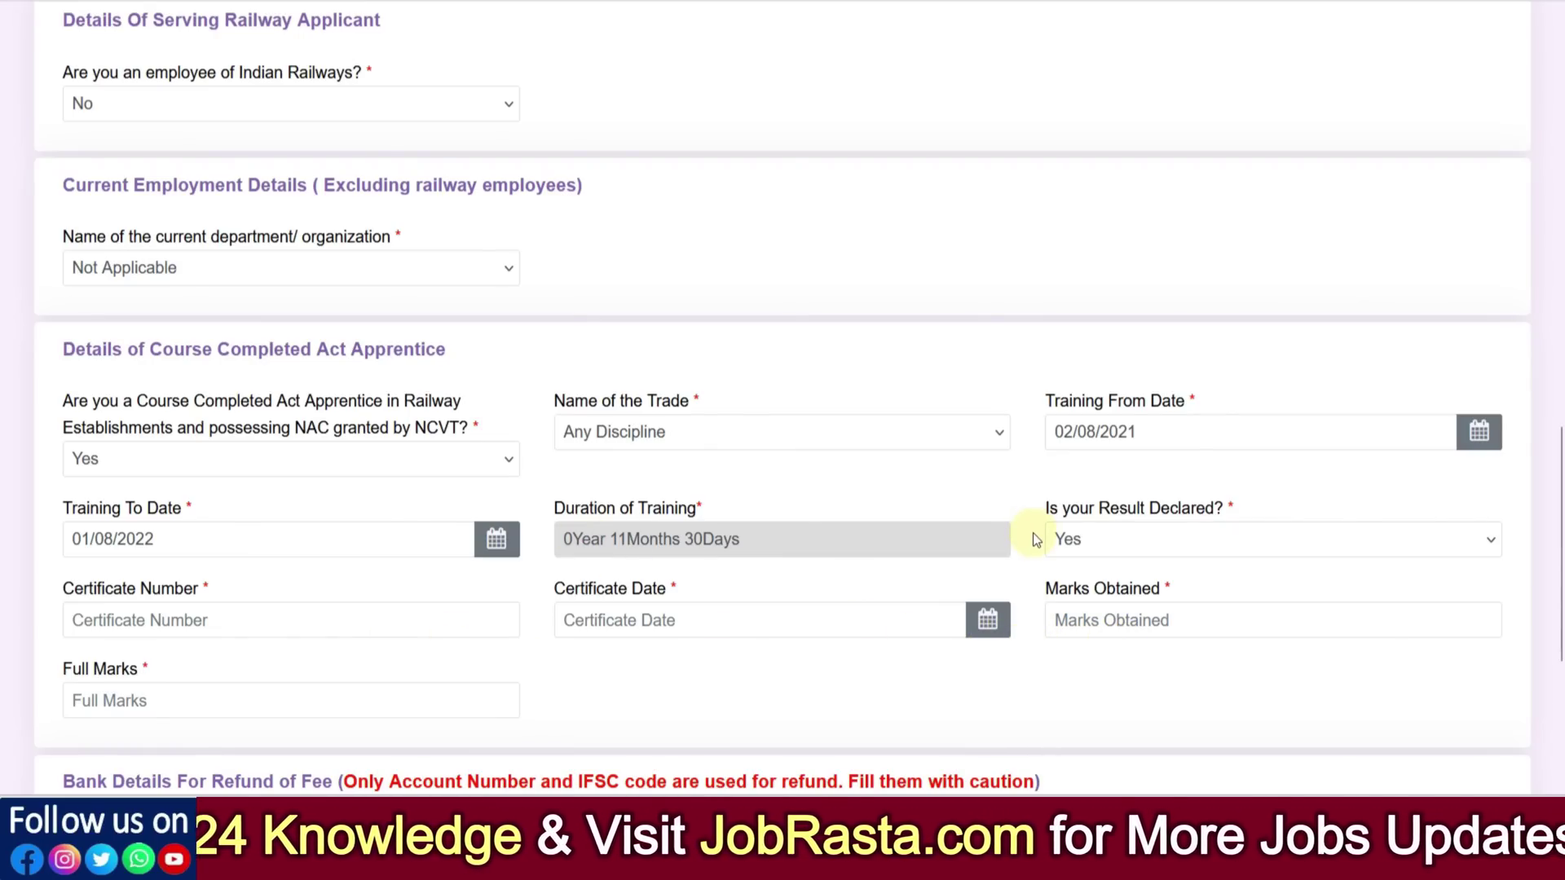
scroll(1033, 533, "down", 5)
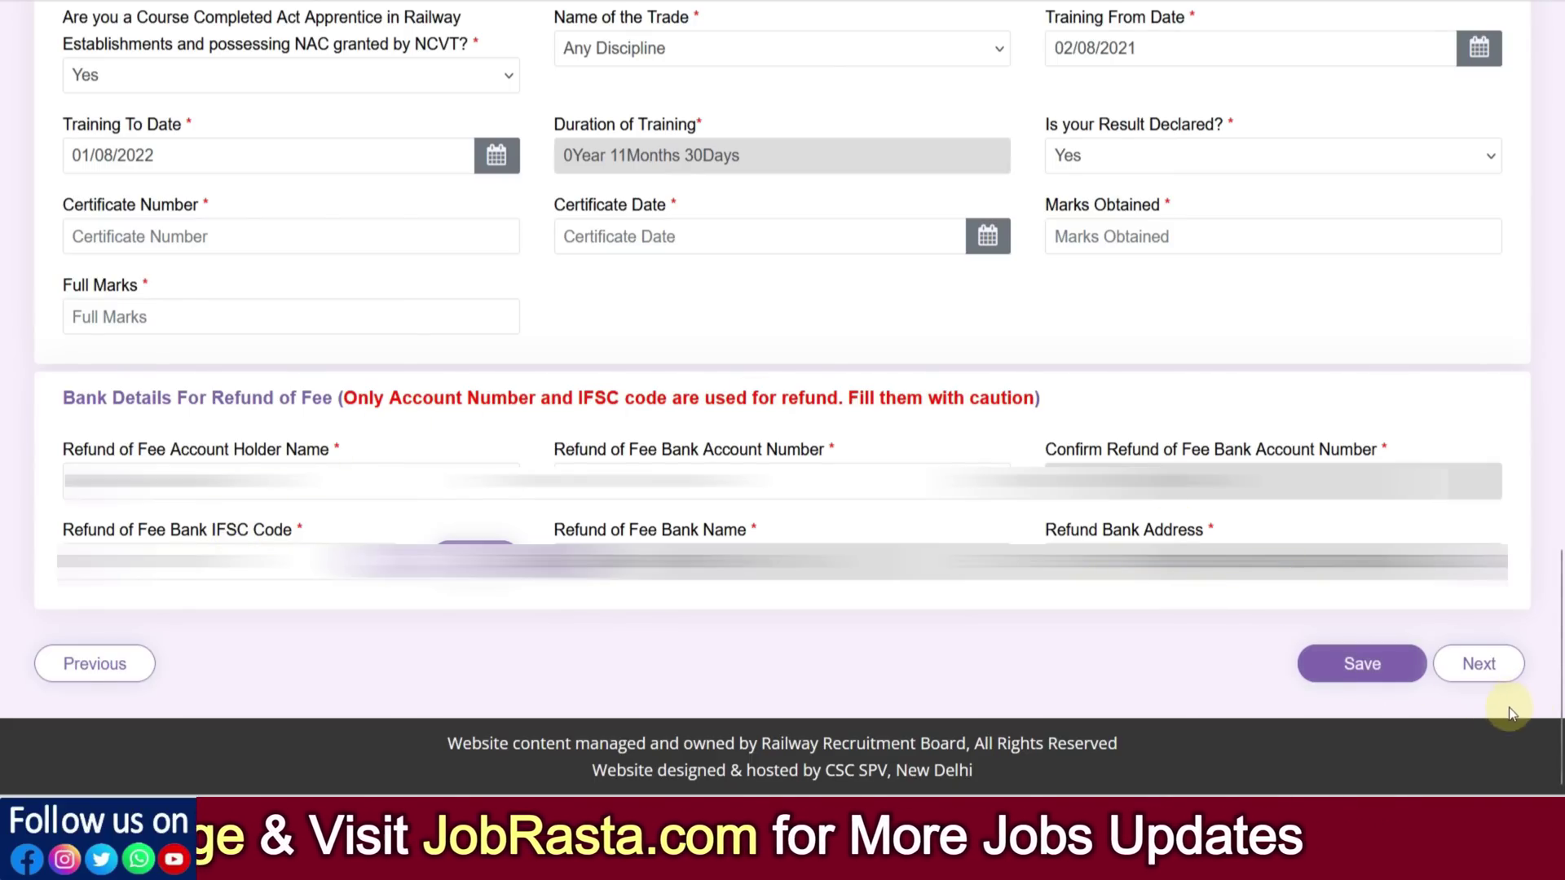
Move to the Educational Qualification step and glance at the qualification type list
left_click(1477, 663)
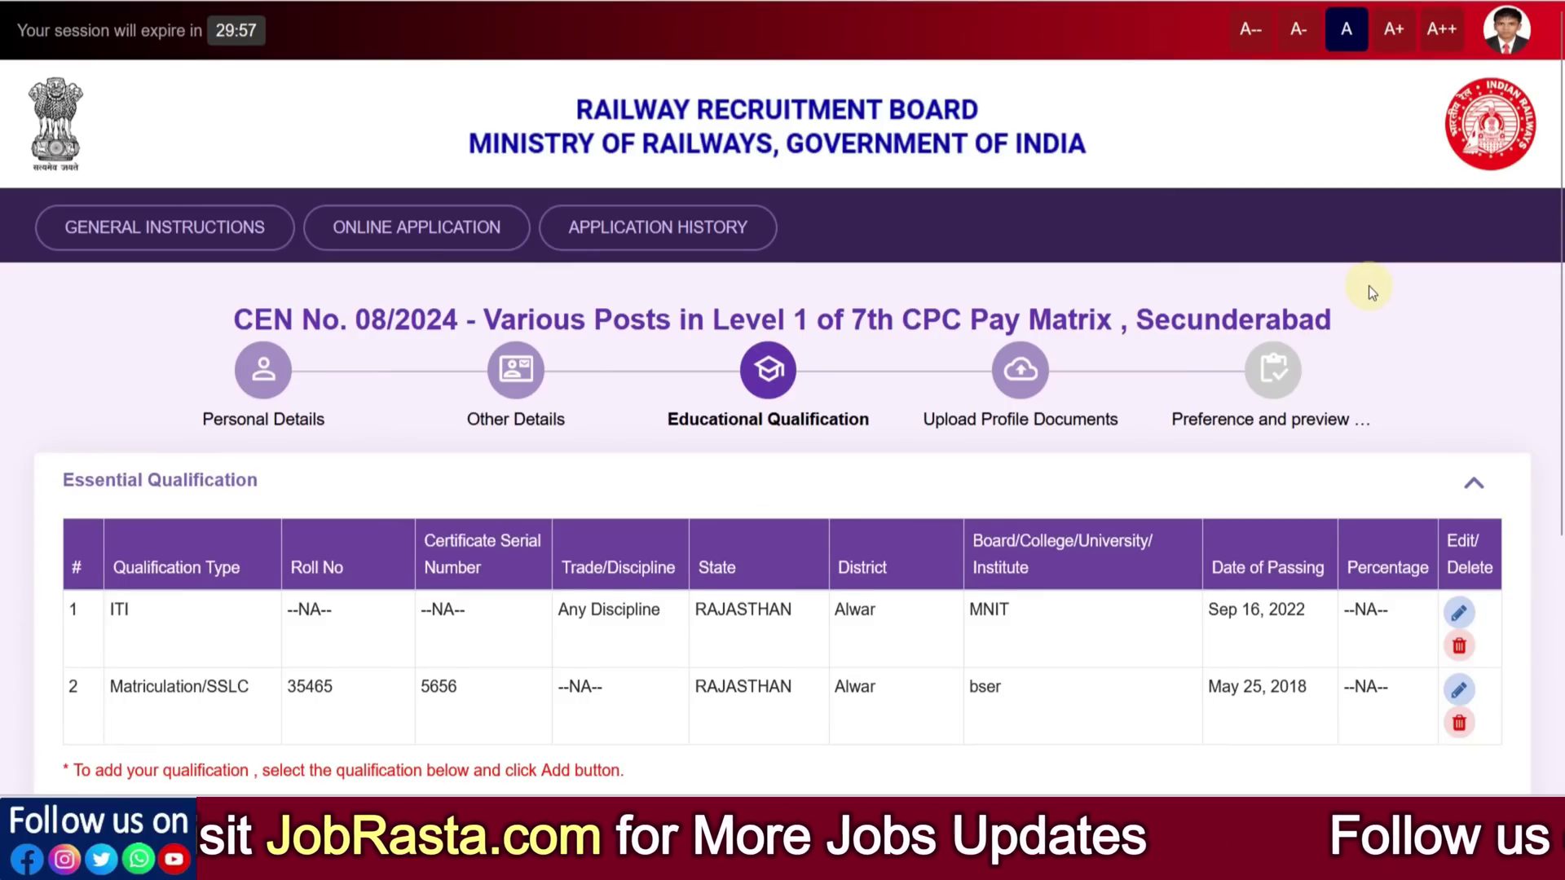
scroll(1368, 286, "down", 3)
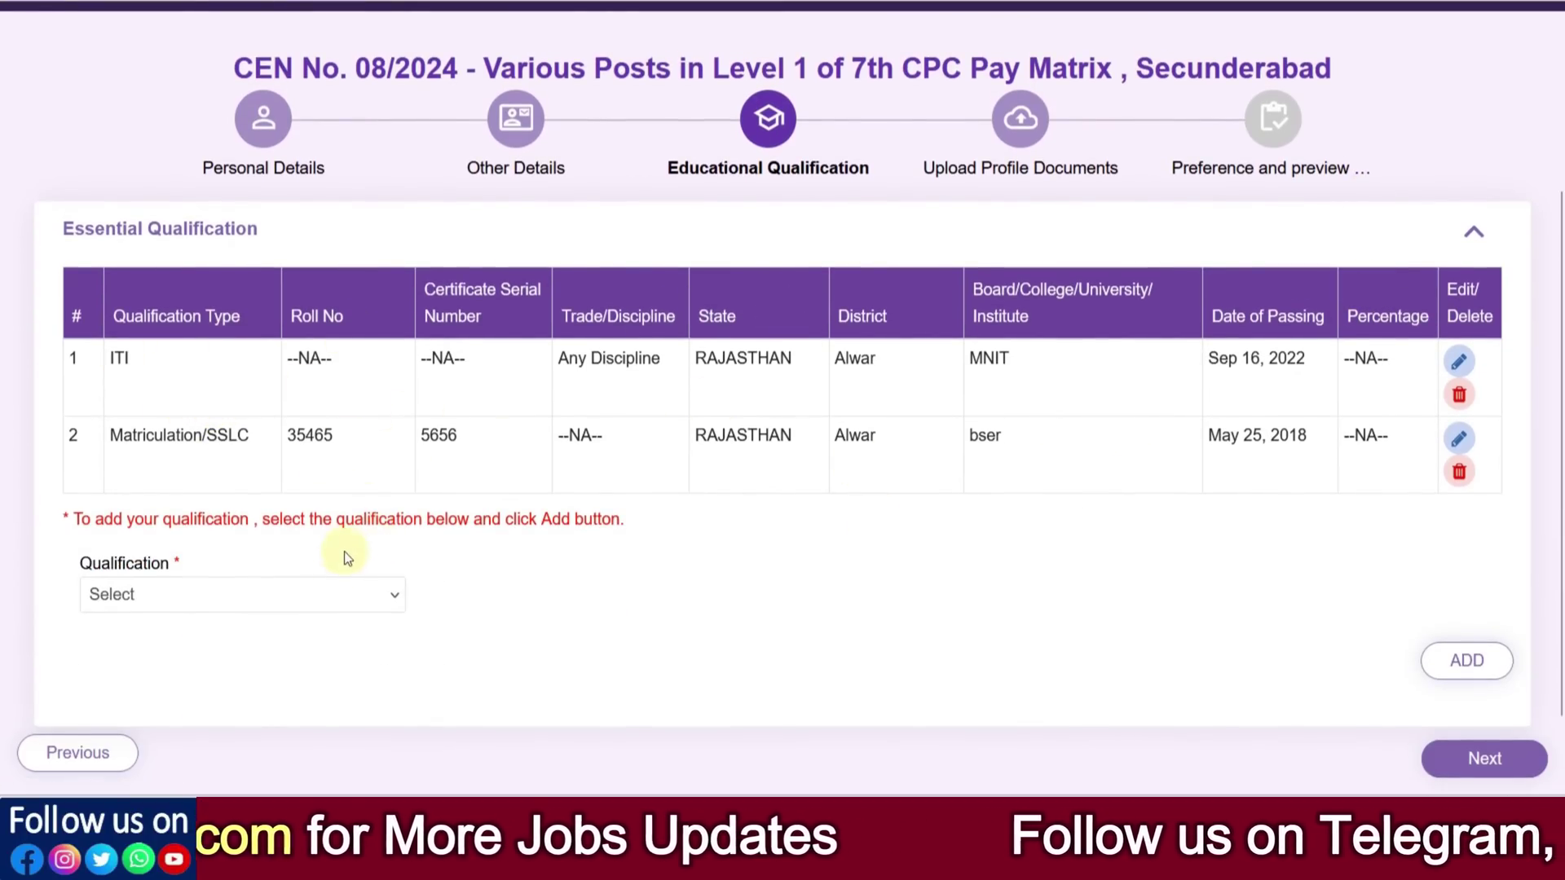
left_click(315, 594)
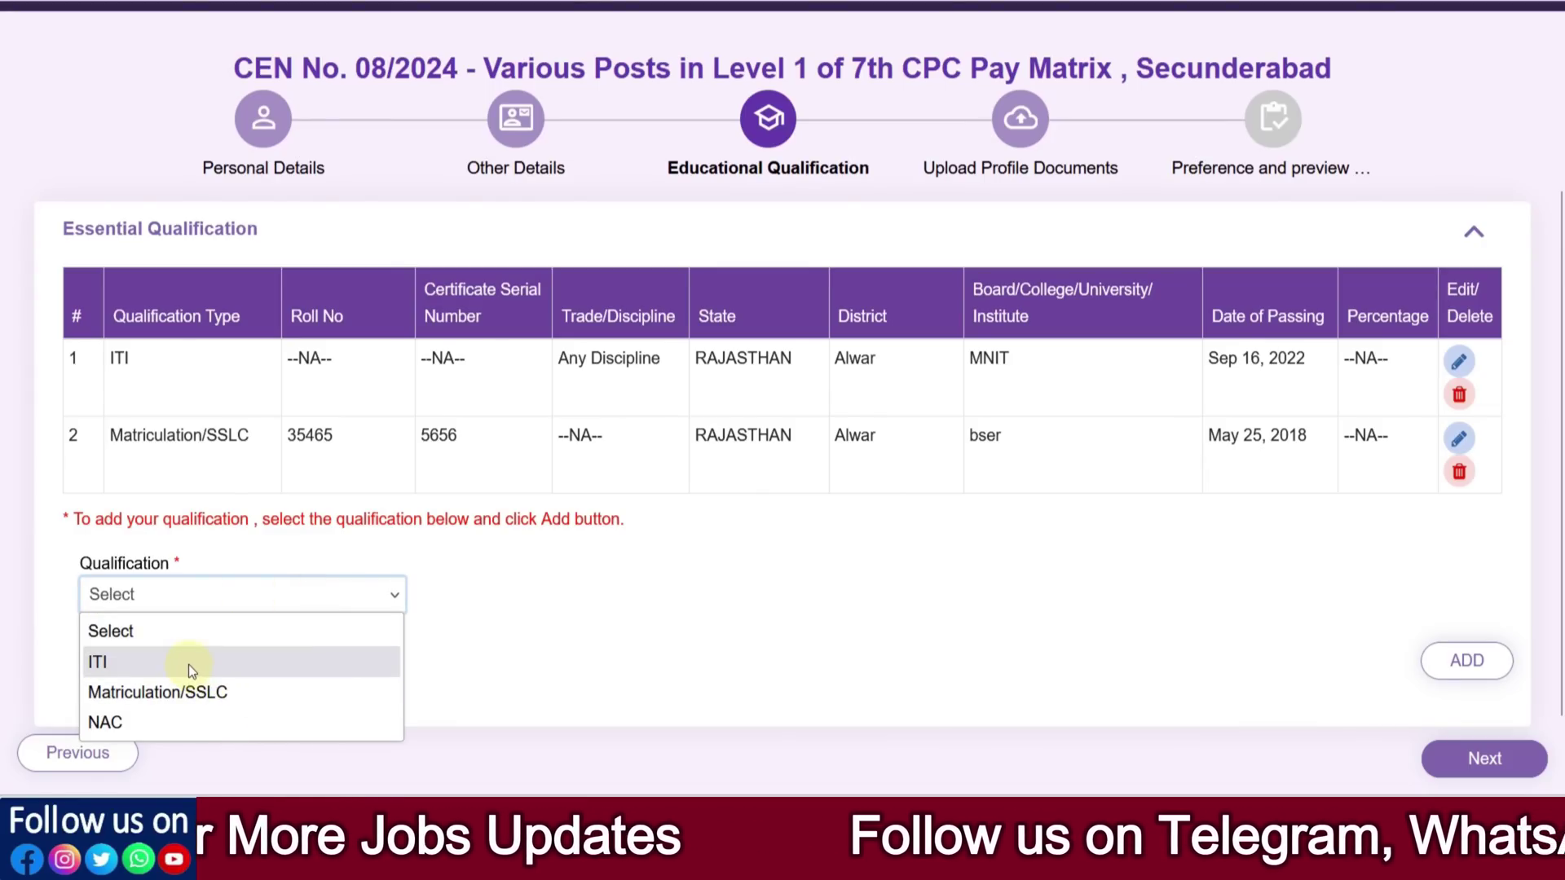
left_click(642, 647)
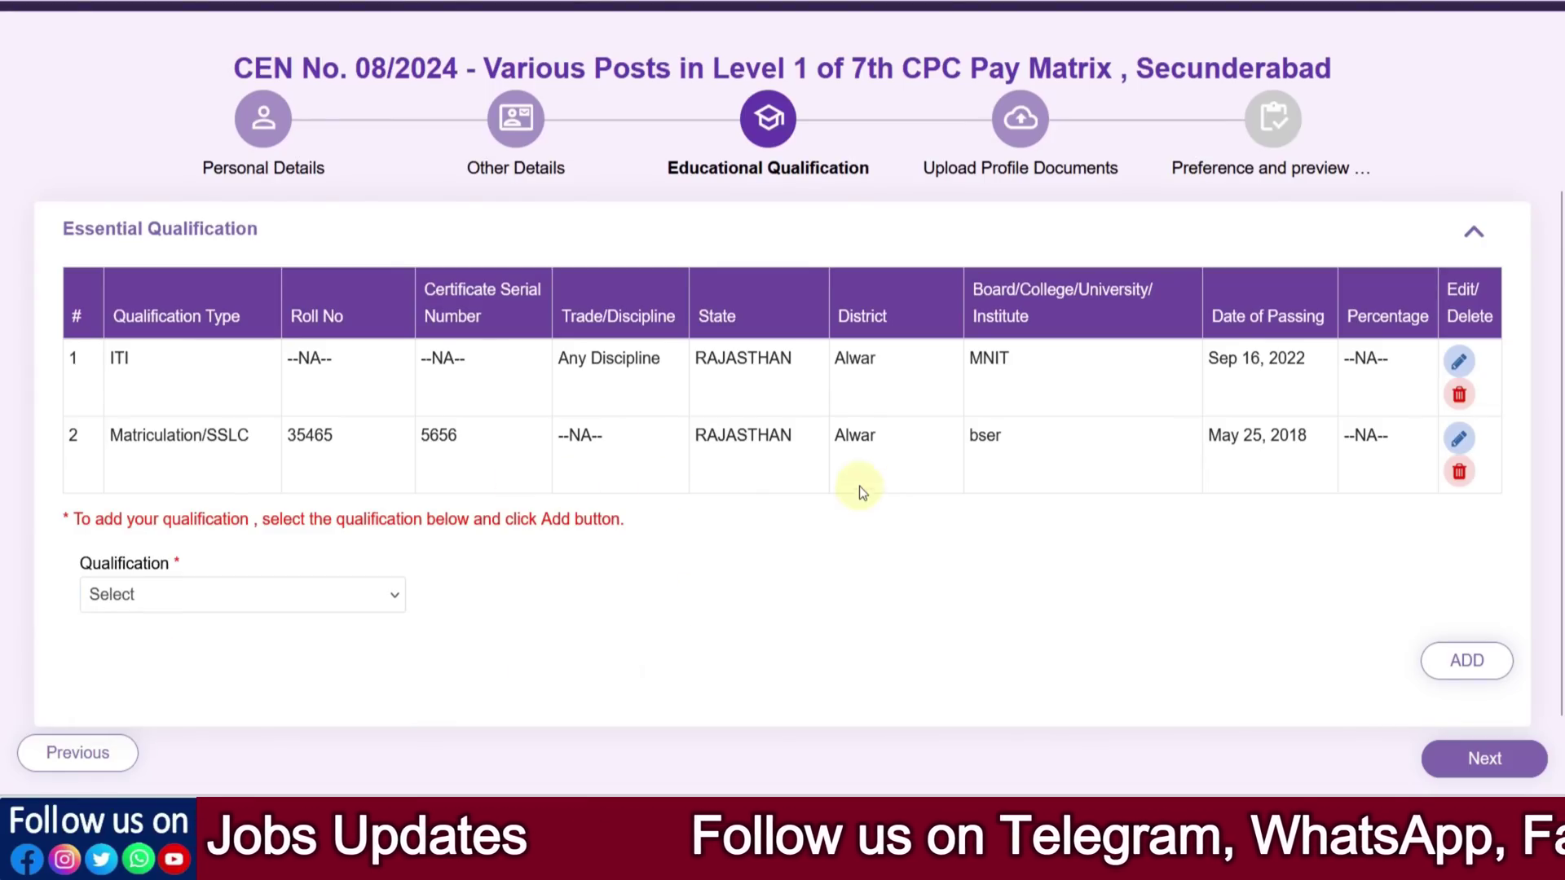
Edit the Matriculation/SSLC entry and replace its Board with BSER
left_click(1459, 440)
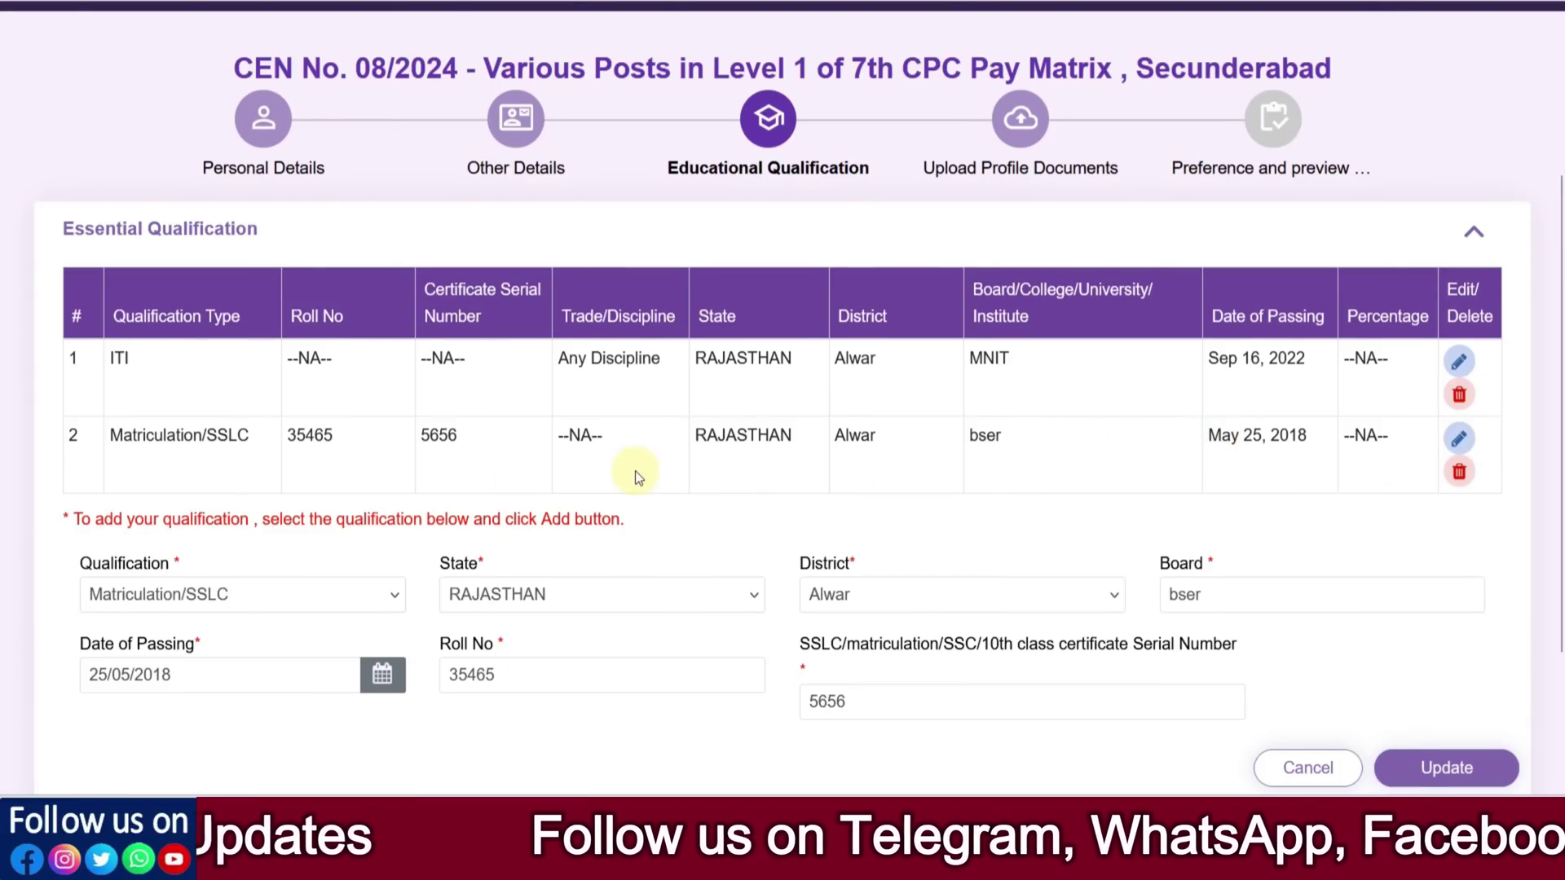
scroll(116, 395, "down", 3)
left_click(489, 404)
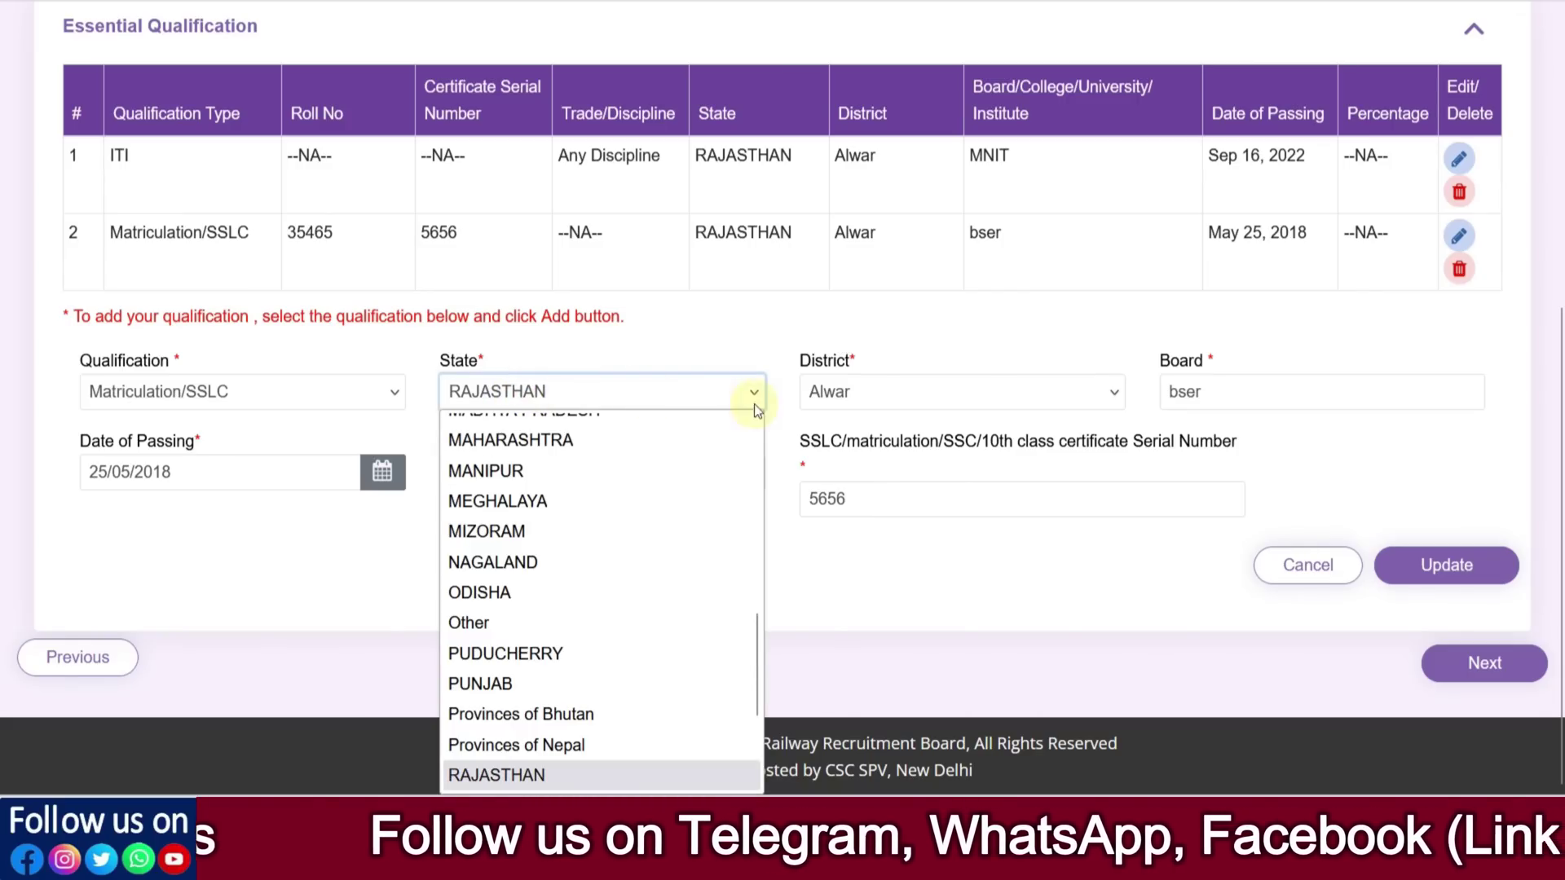
left_click(813, 404)
left_click(1198, 395)
left_click_drag(1215, 396, 1125, 397)
type("BSER")
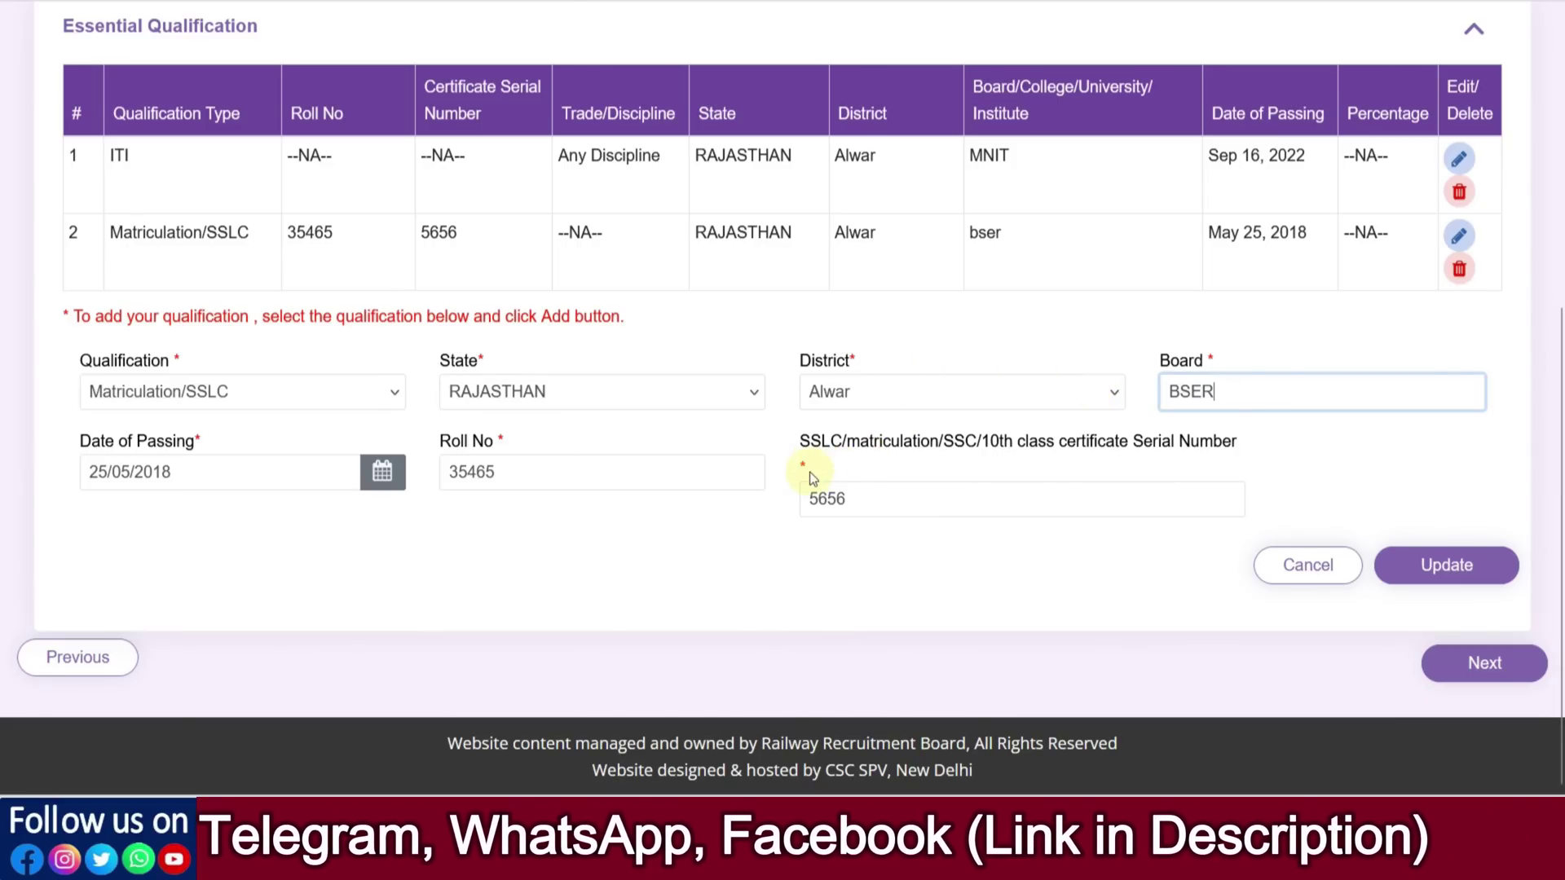
Review the passing date, roll number and certificate serial, then update the Matriculation/SSLC entry
left_click(384, 477)
left_click(424, 516)
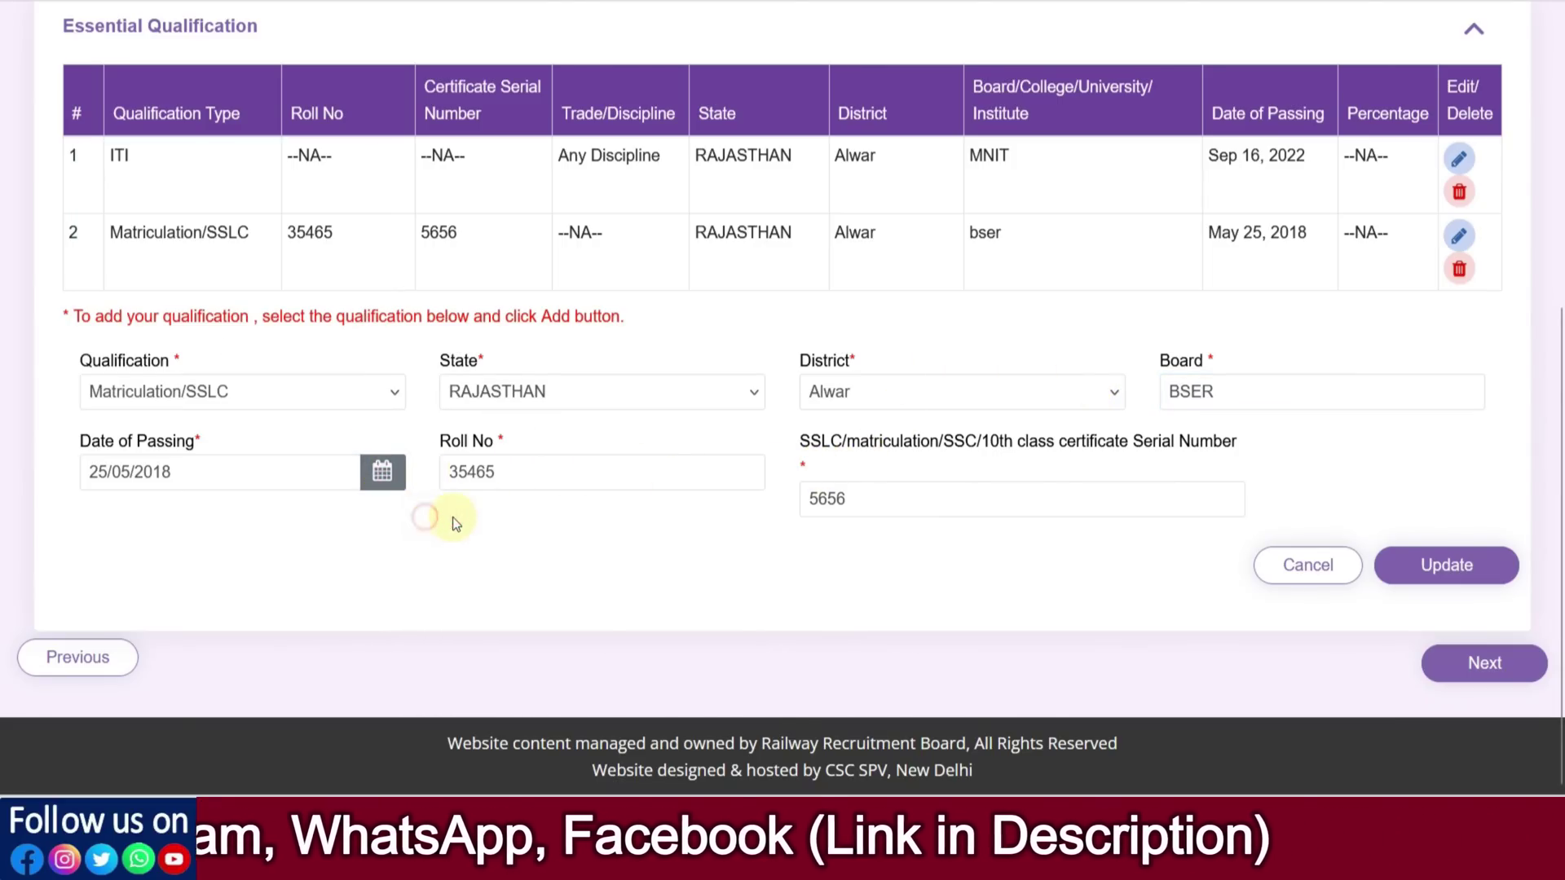
left_click(531, 476)
left_click(927, 502)
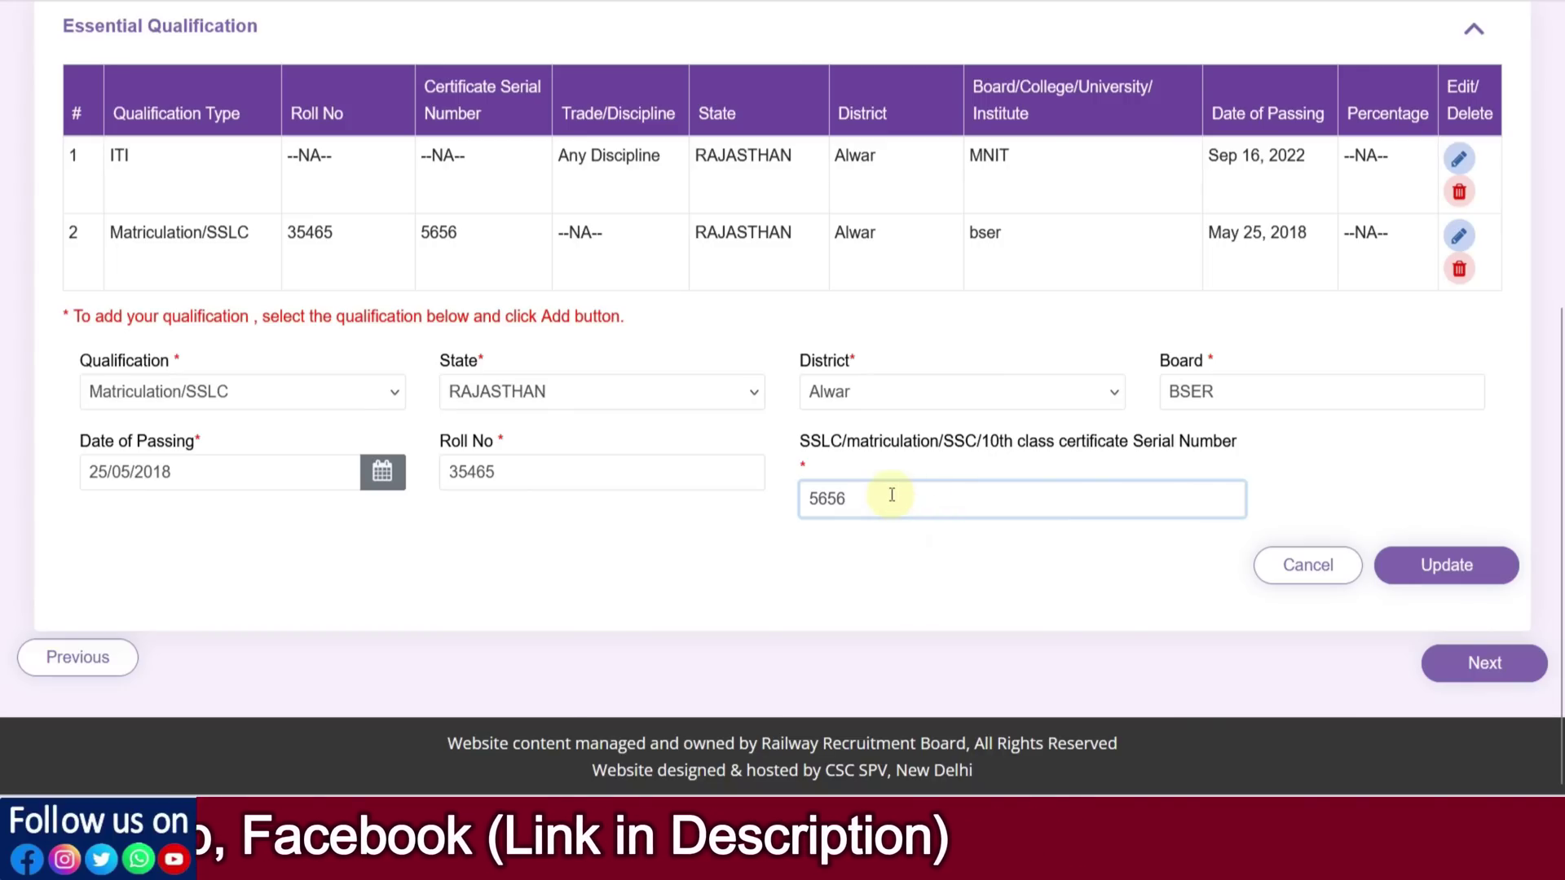
left_click(1447, 565)
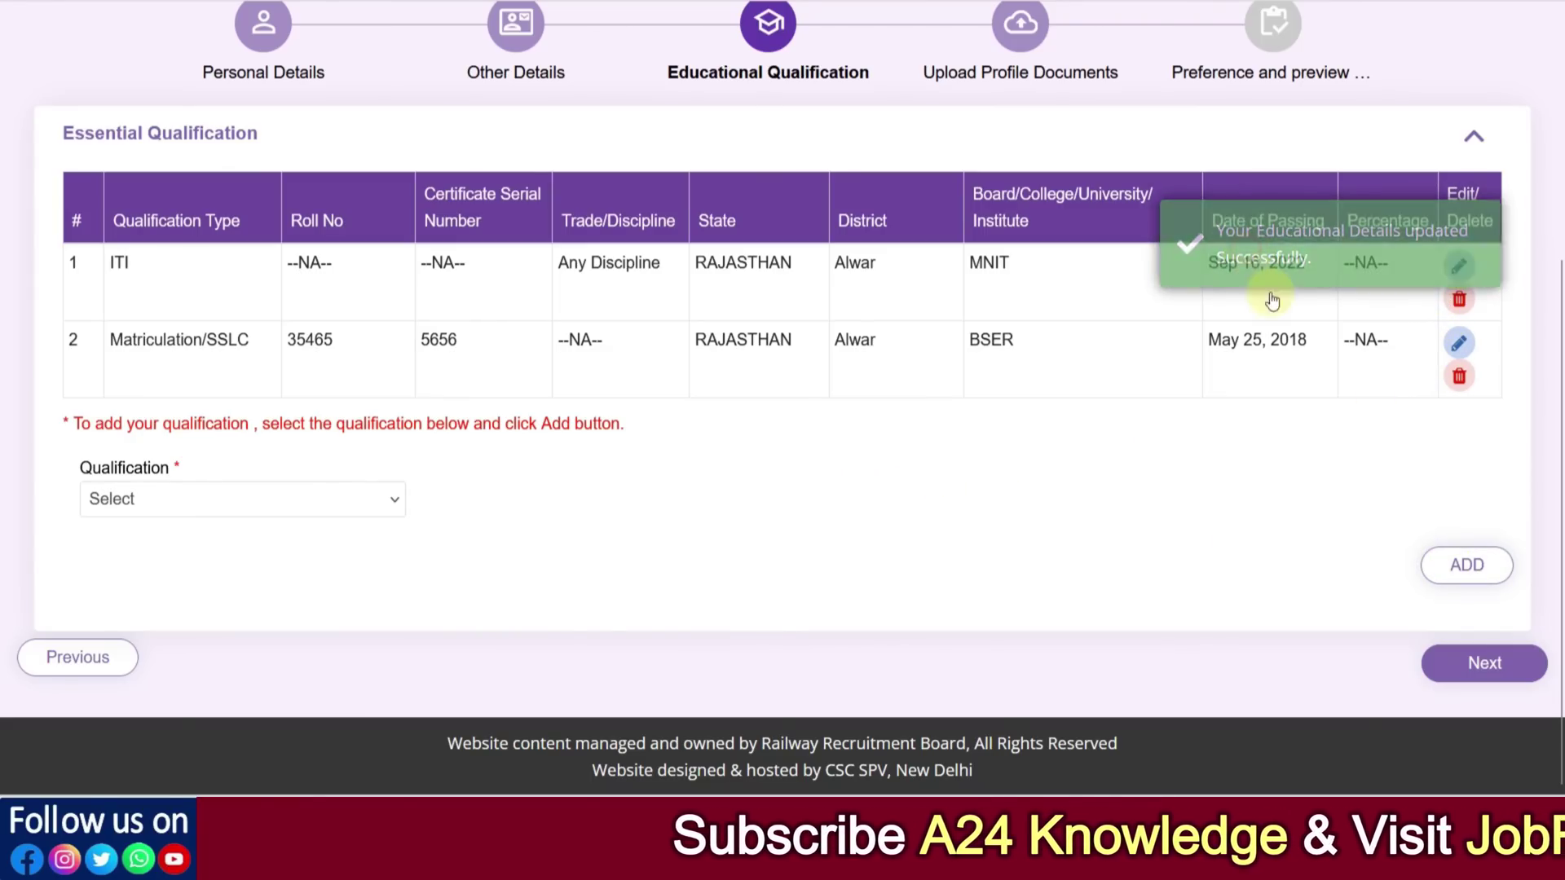
Open the ITI entry and review its trade, state, district and institute
left_click(1456, 266)
scroll(484, 364, "down", 1)
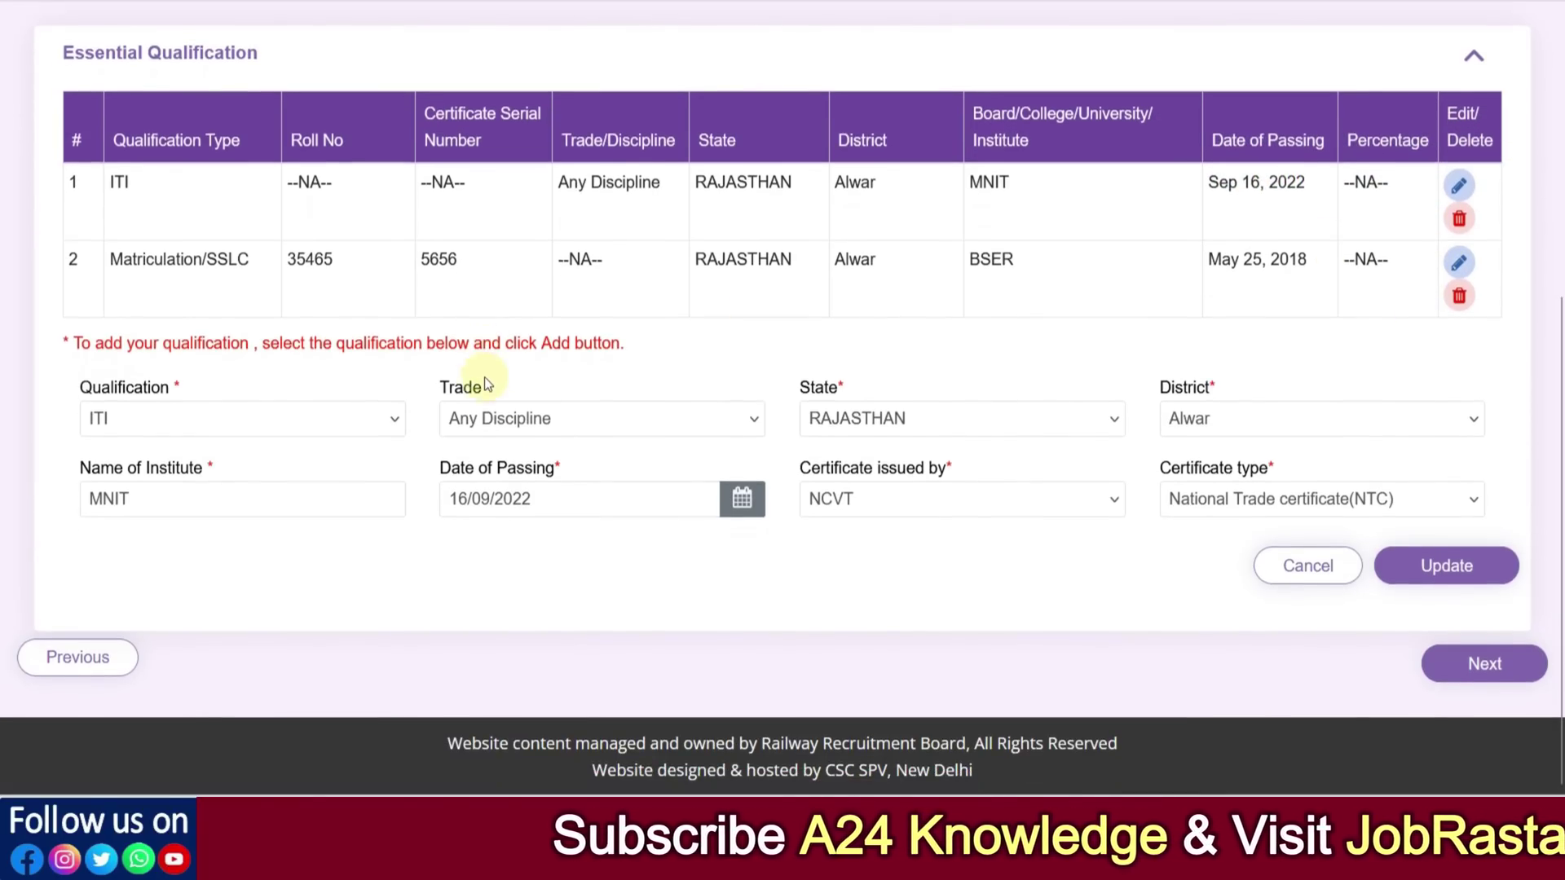
left_click(506, 422)
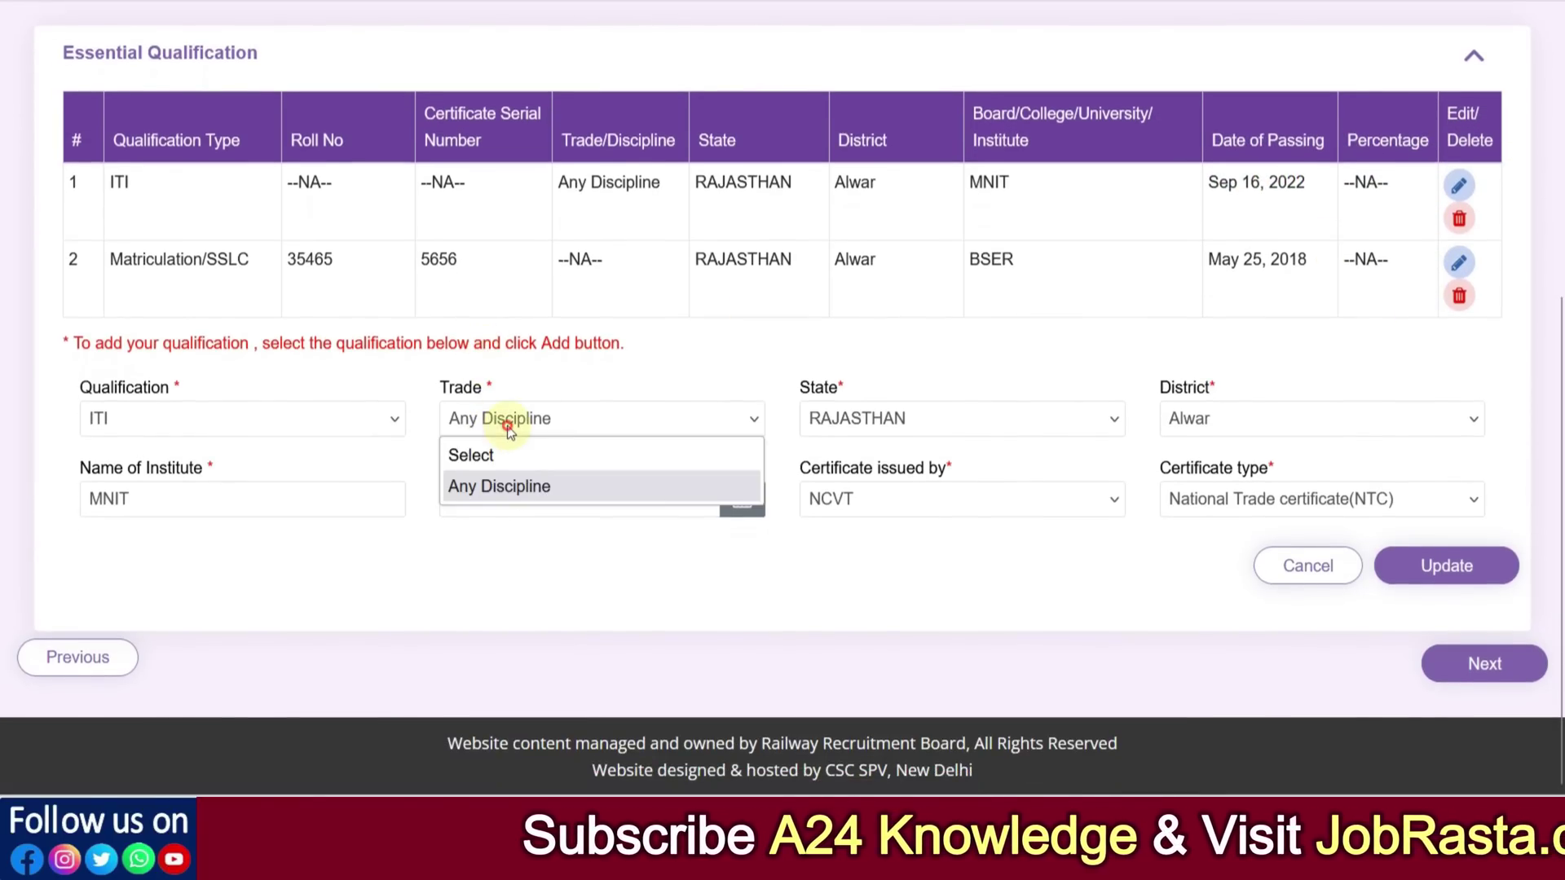
left_click(889, 422)
left_click(1167, 430)
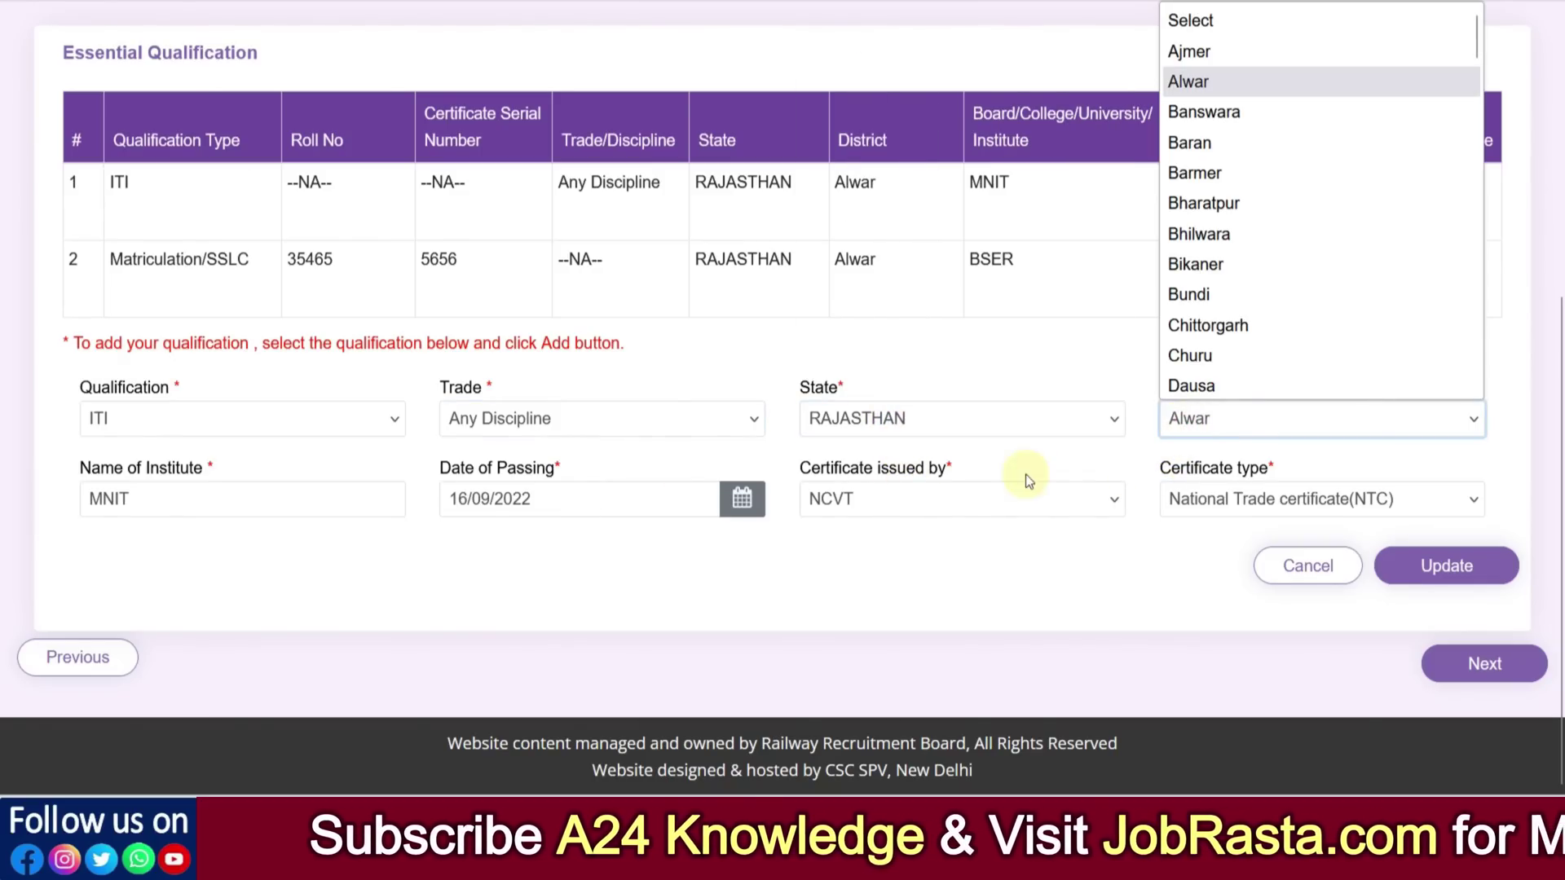
left_click(203, 502)
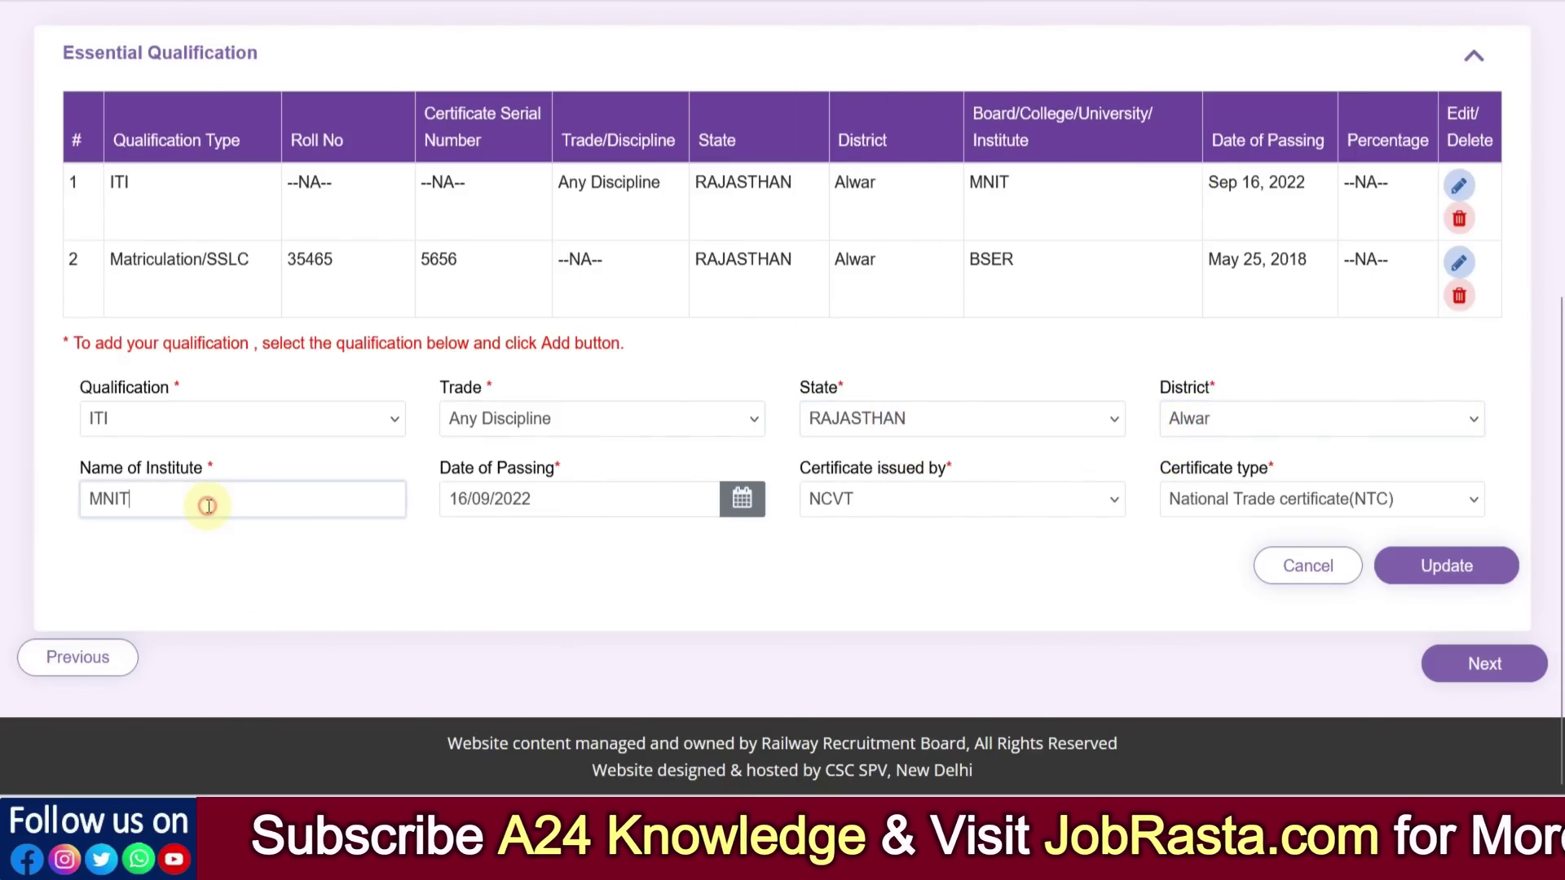
Keep the passing date, NCVT issuer and NTC type, and update the ITI entry
left_click(539, 504)
left_click(785, 566)
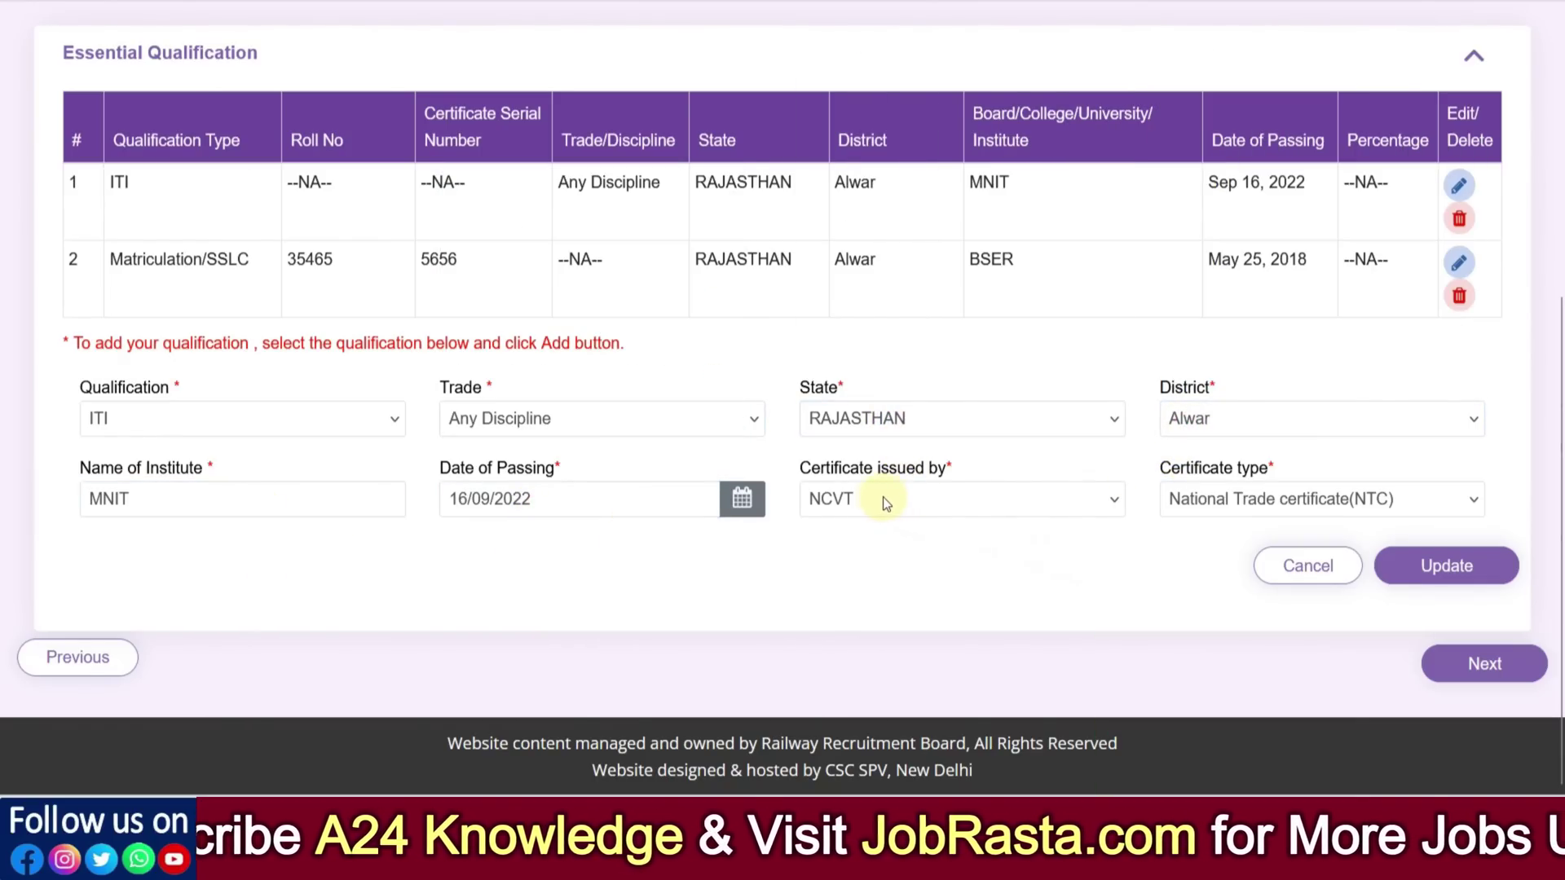
left_click(872, 499)
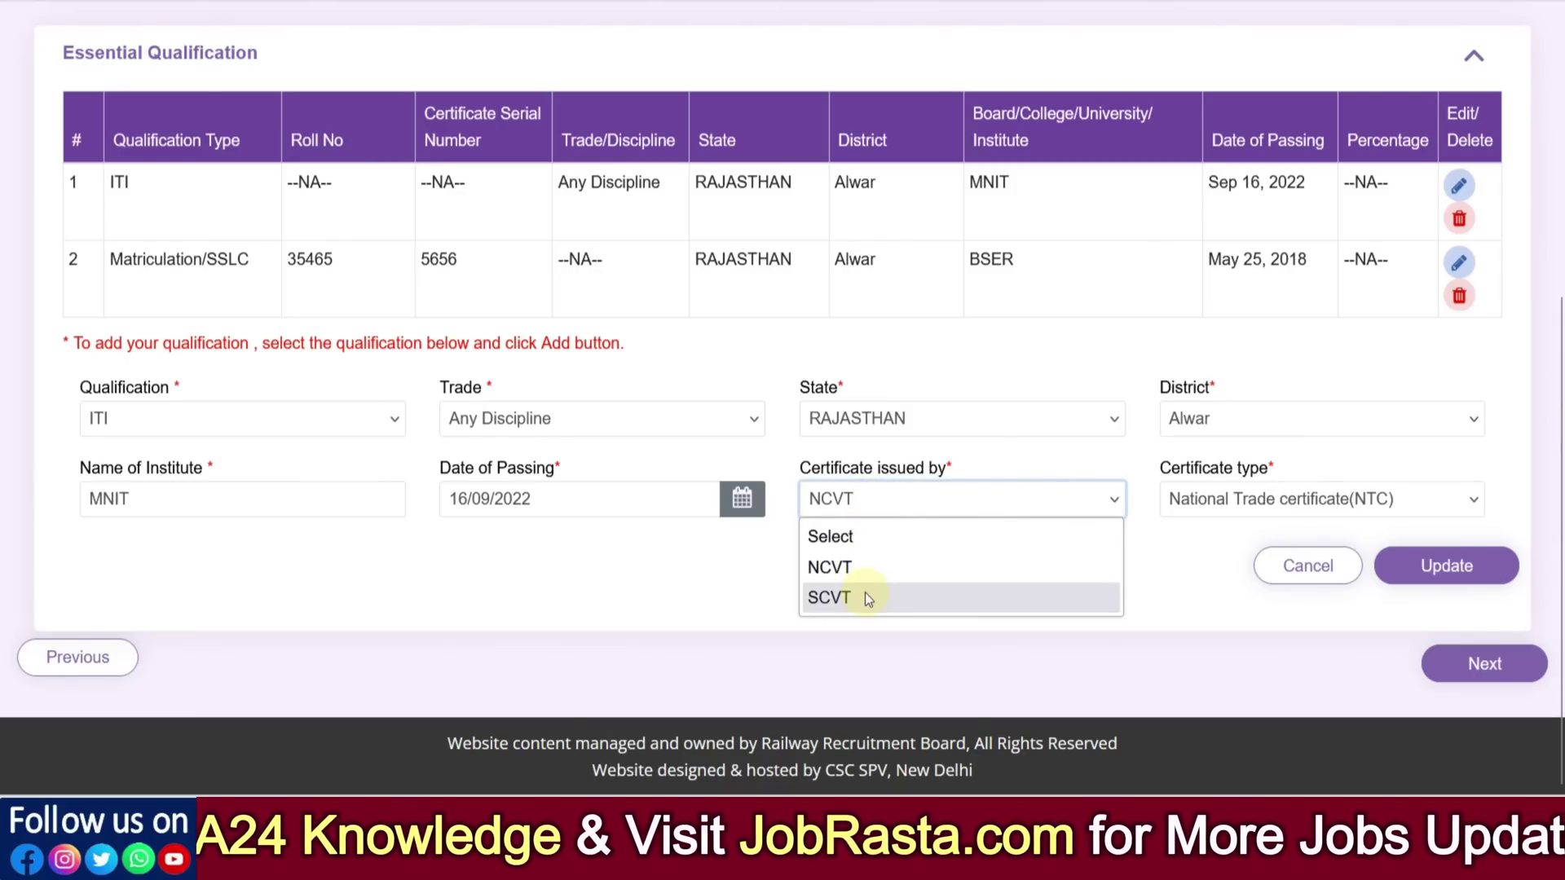
left_click(1230, 590)
left_click(1223, 507)
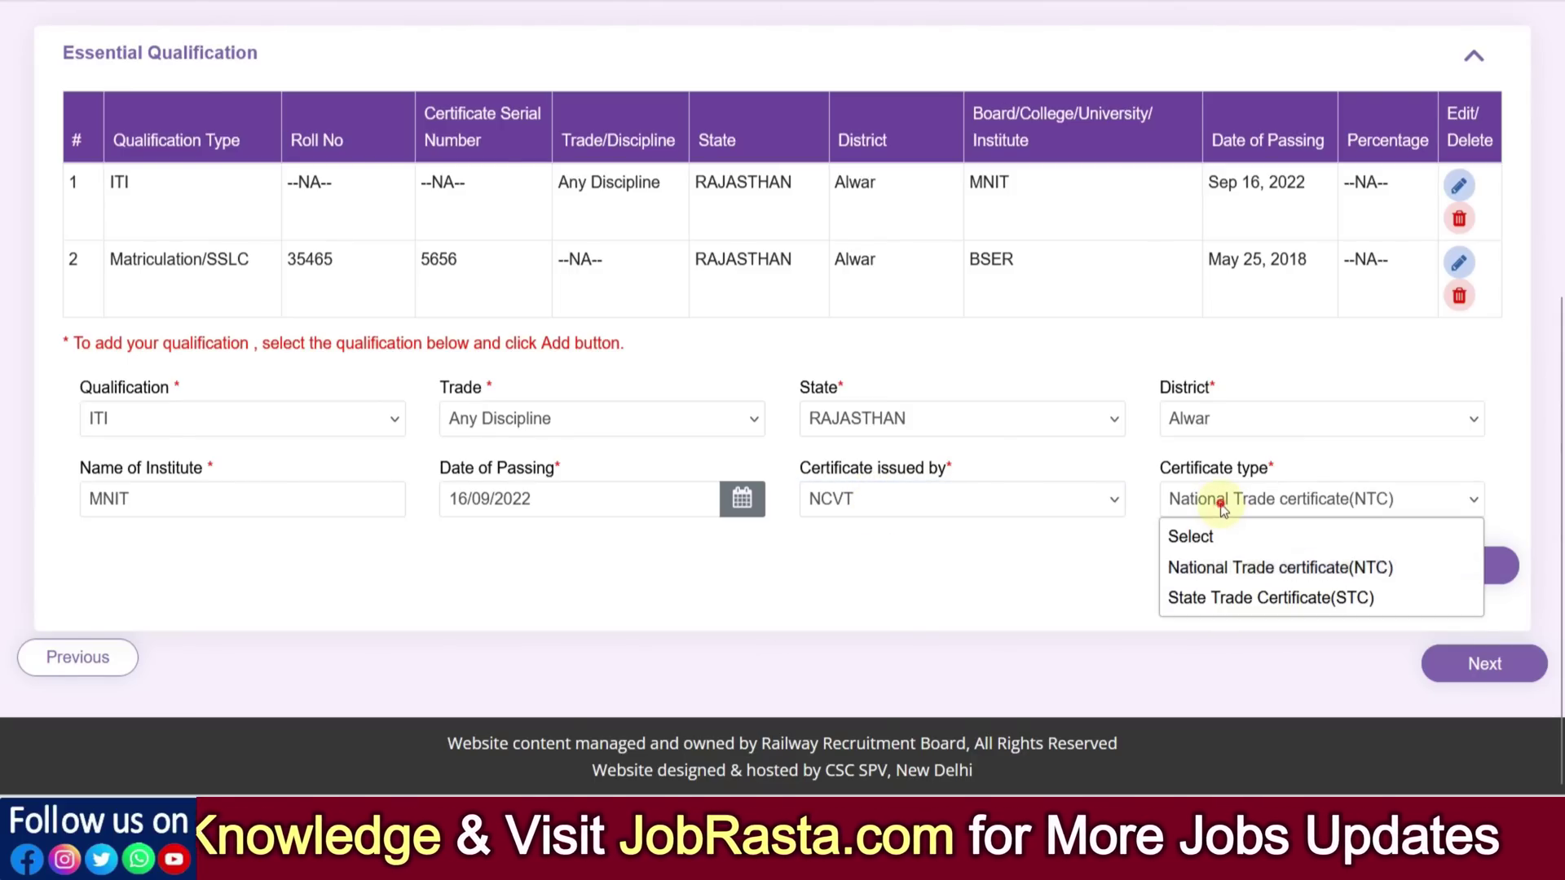
left_click(1079, 565)
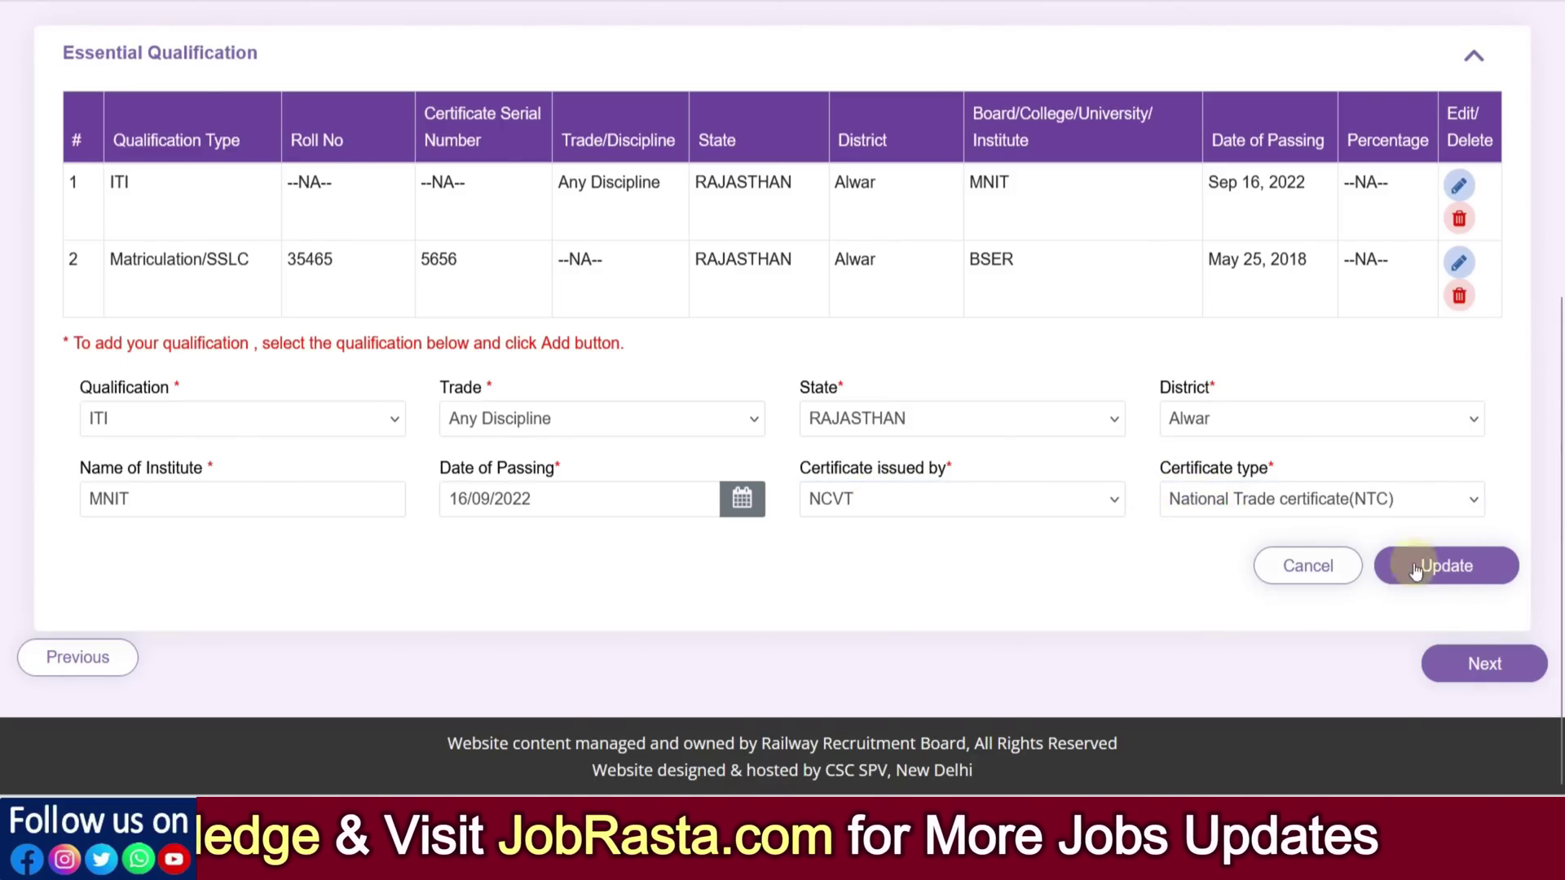
left_click(1449, 568)
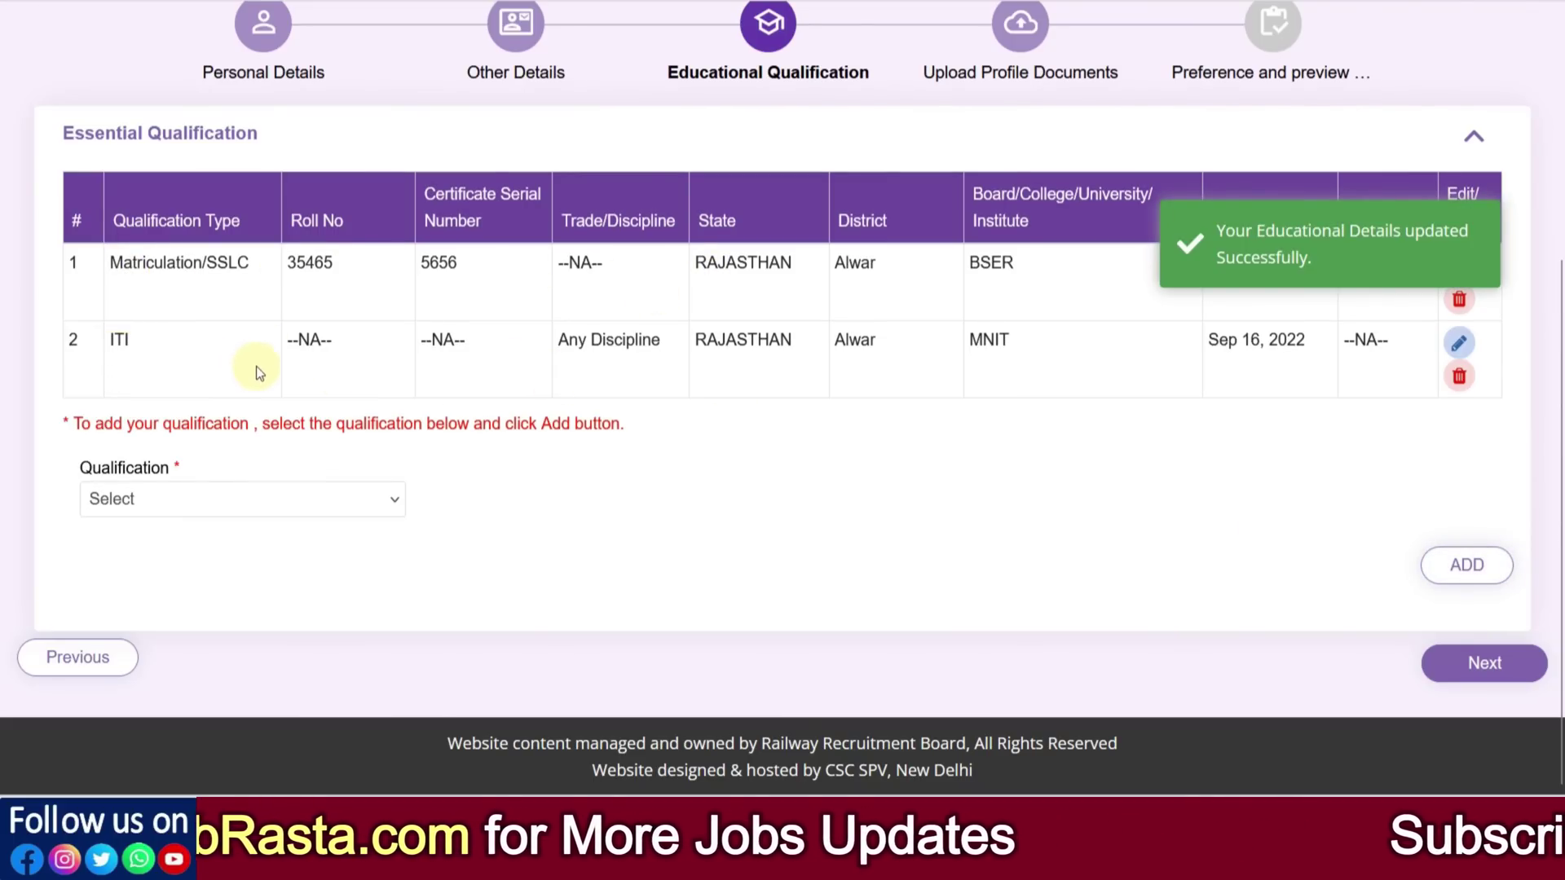
left_click(129, 499)
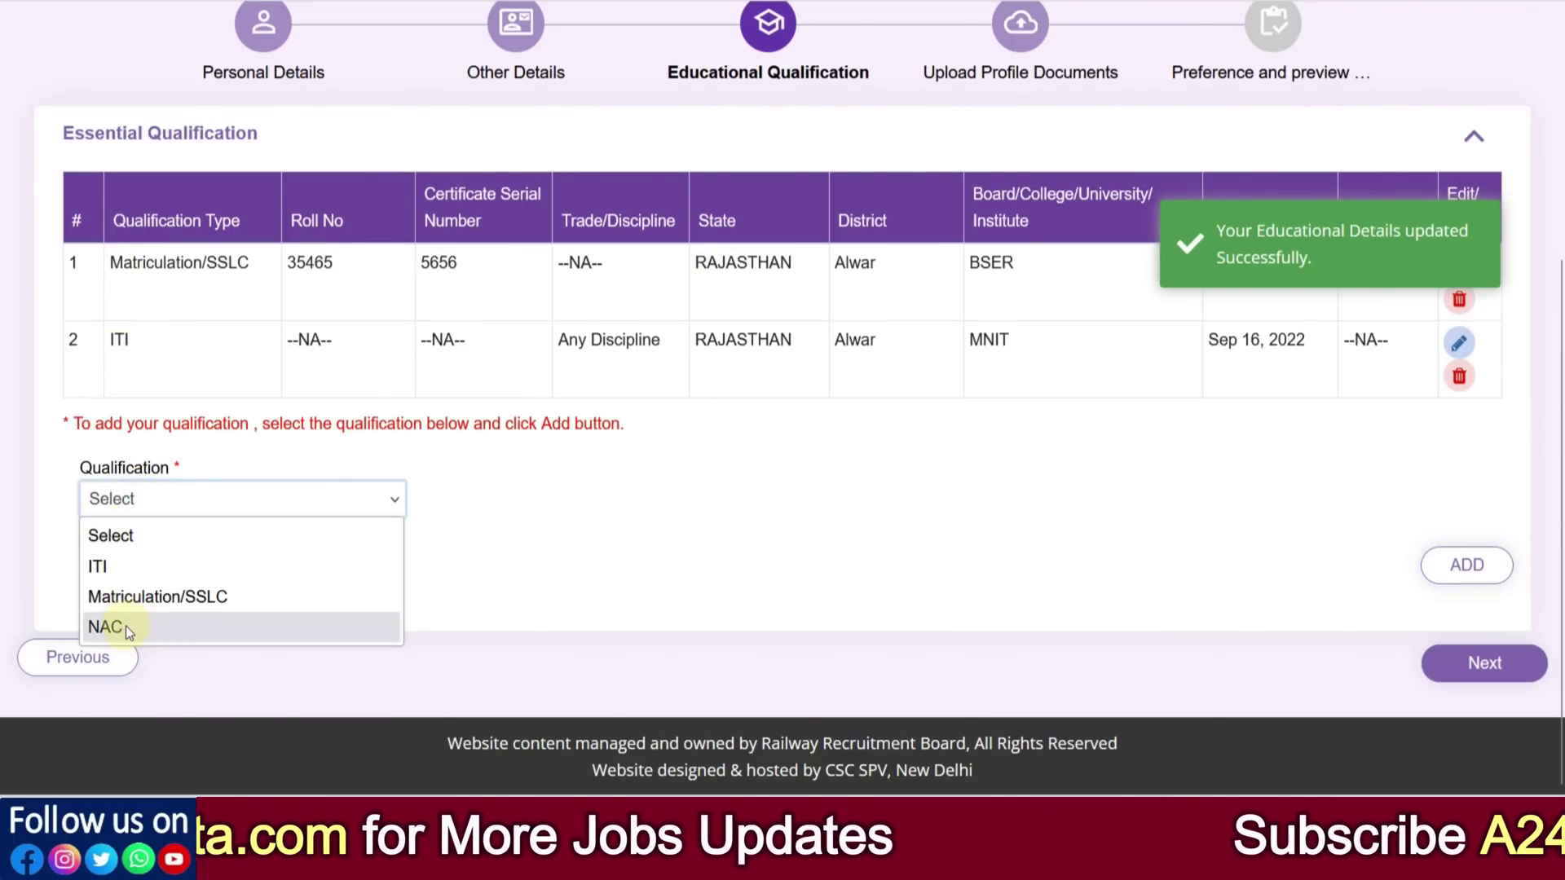
Choose NAC with trade Any Discipline, state Andhra Pradesh and district Visakhapatanam
left_click(126, 626)
left_click(504, 507)
left_click(497, 565)
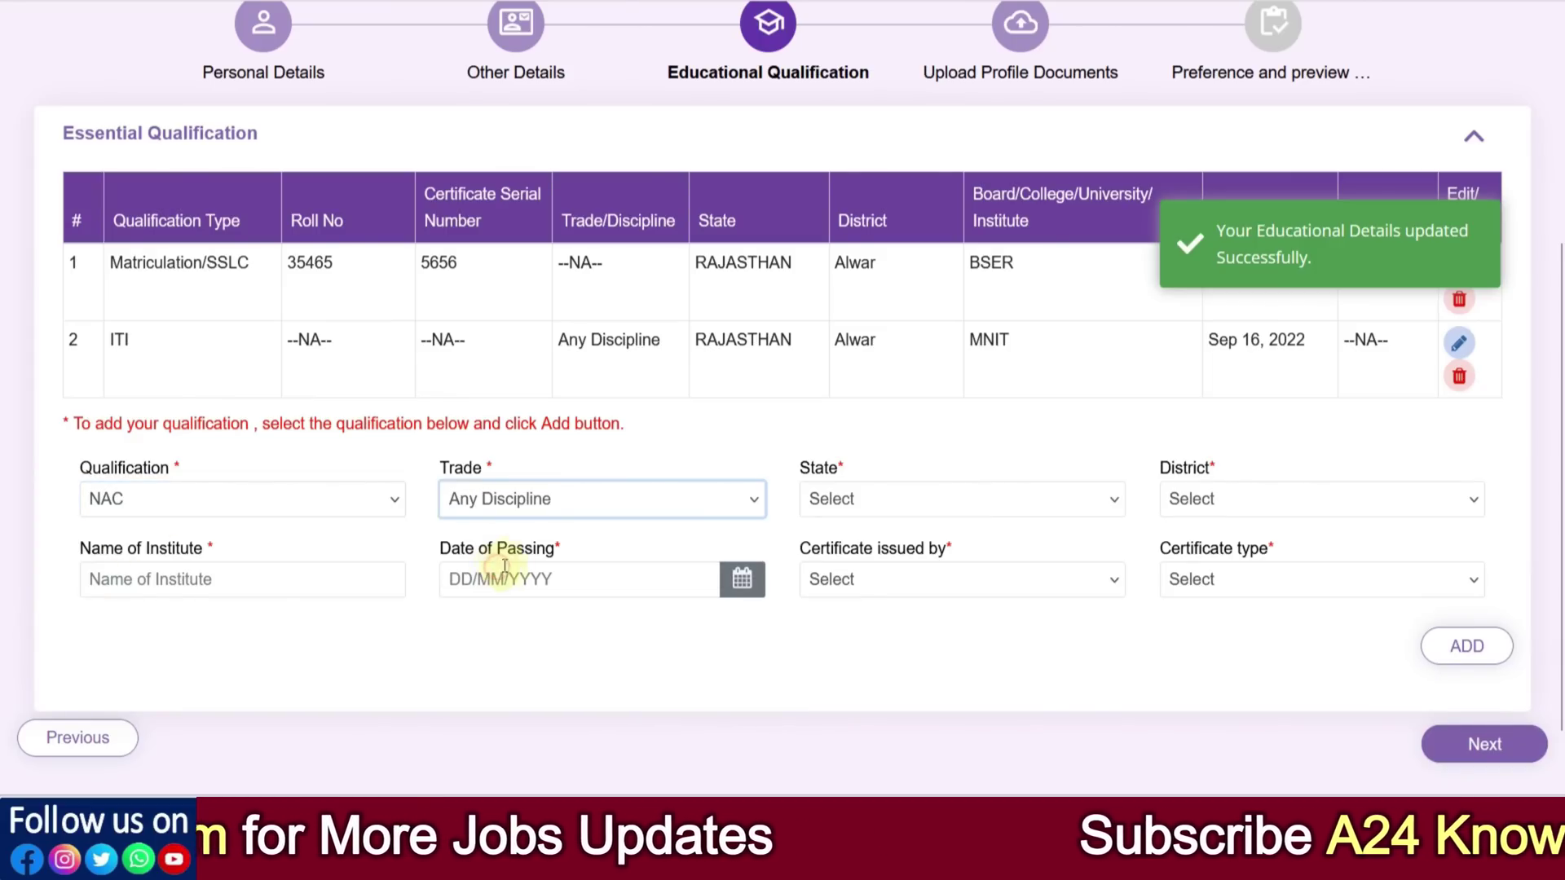
left_click(858, 505)
scroll(871, 378, "down", 8)
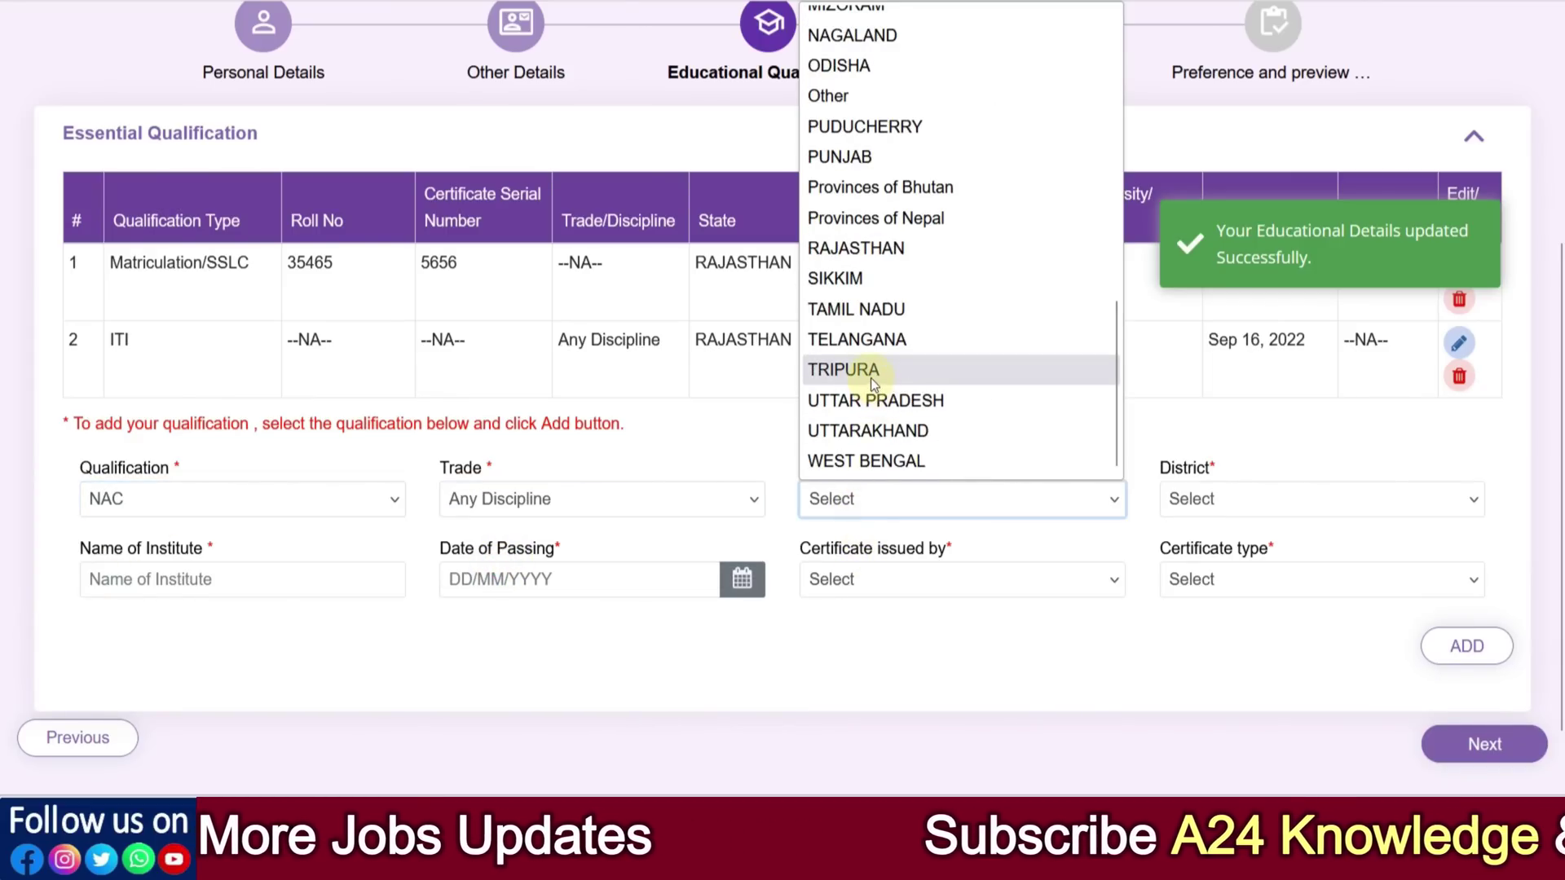
left_click(946, 651)
left_click(930, 499)
left_click(901, 63)
left_click(1291, 501)
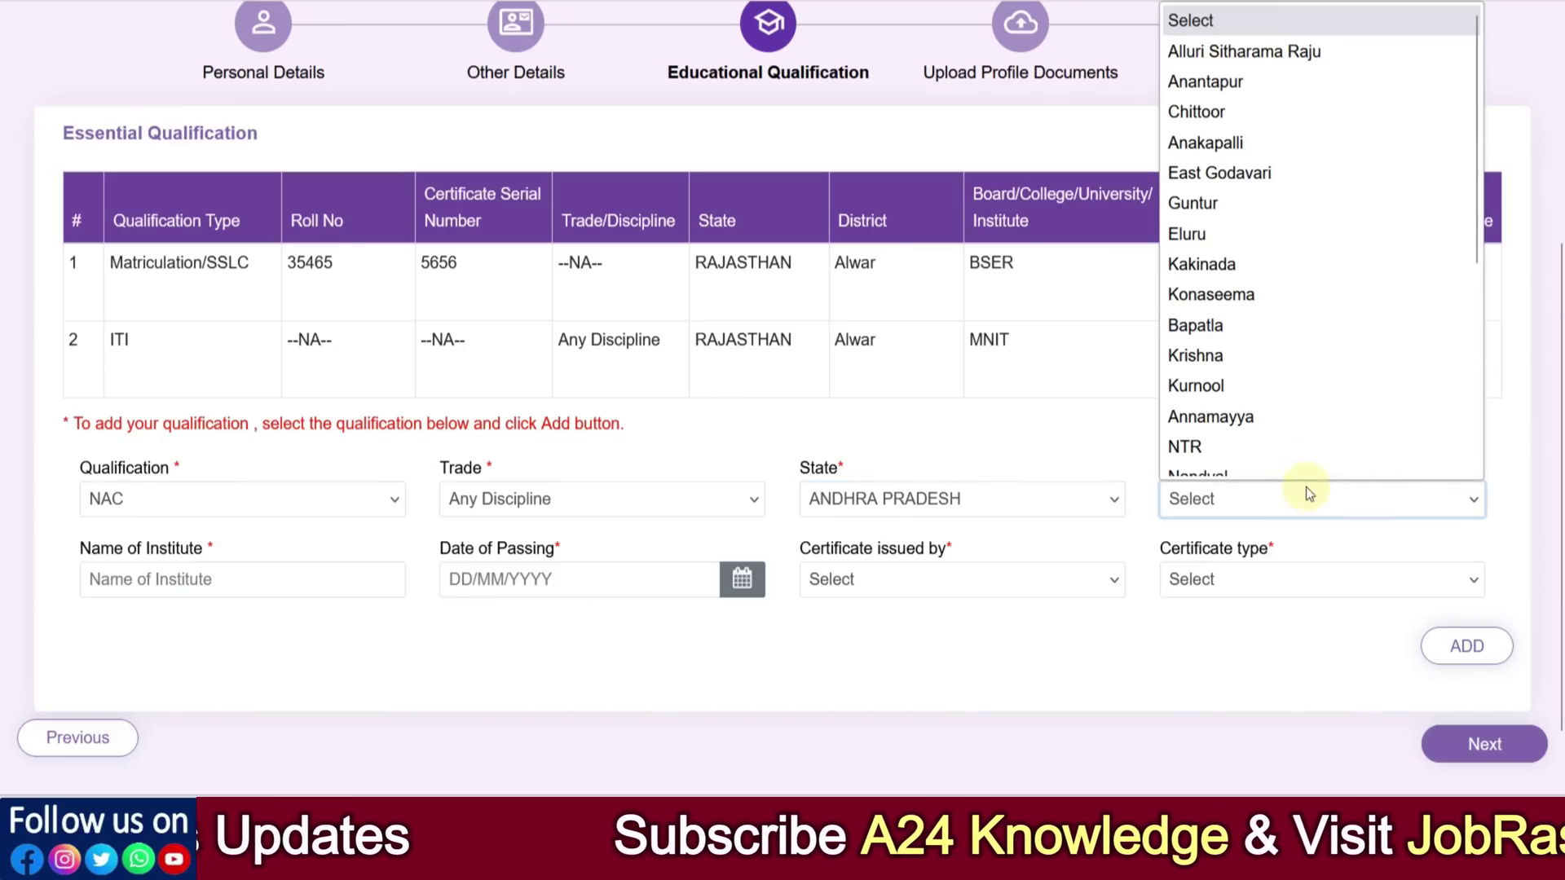
scroll(1285, 399, "down", 5)
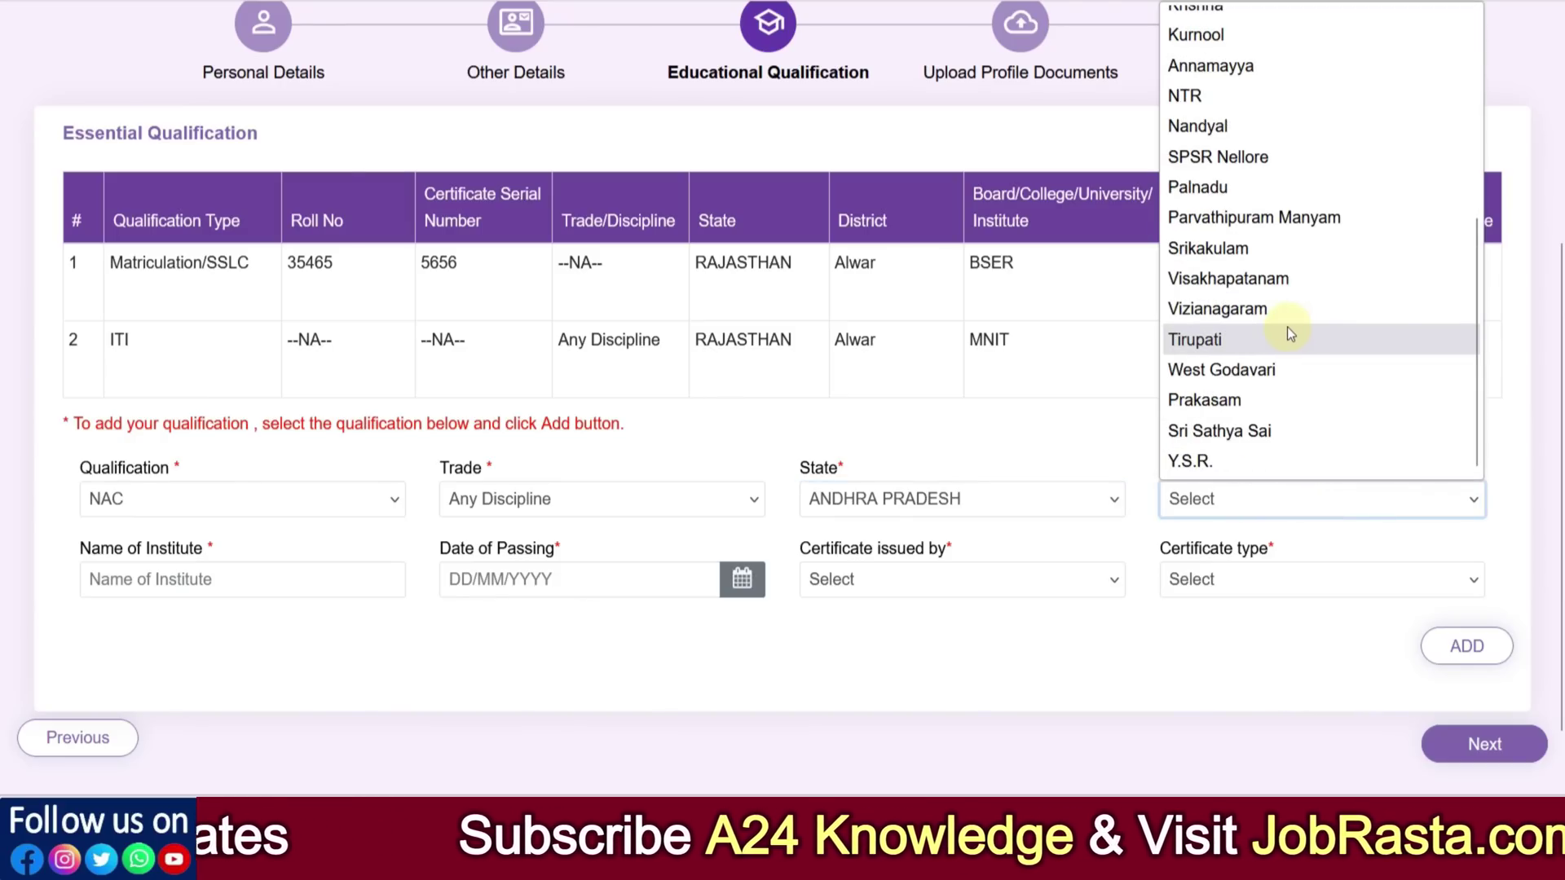
left_click(1258, 280)
Set the NAC date of passing to 01/08/2022
left_click(296, 578)
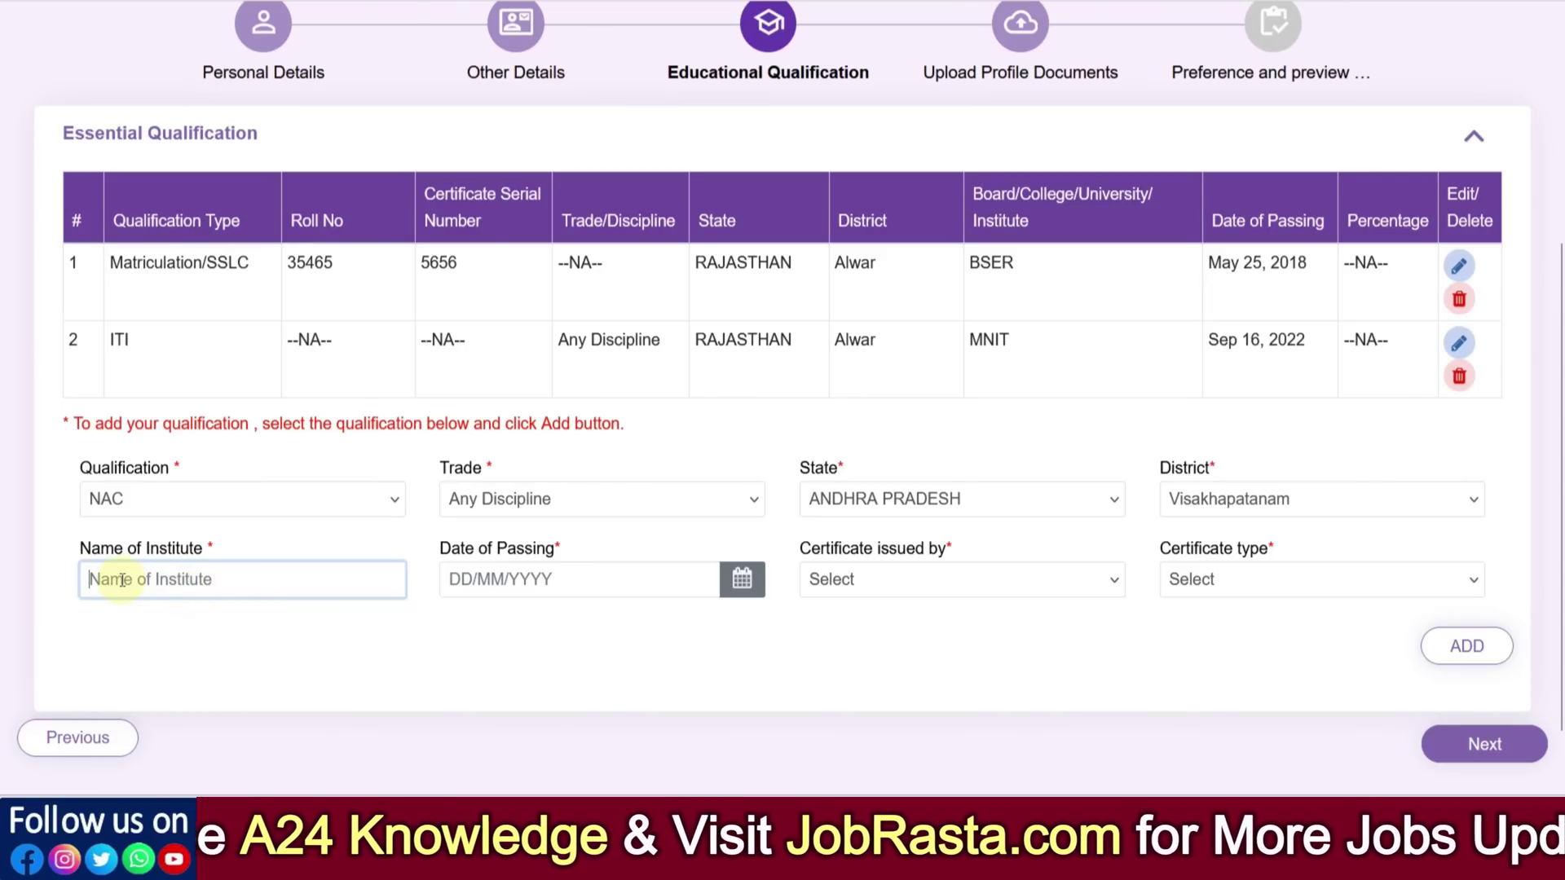
left_click(572, 586)
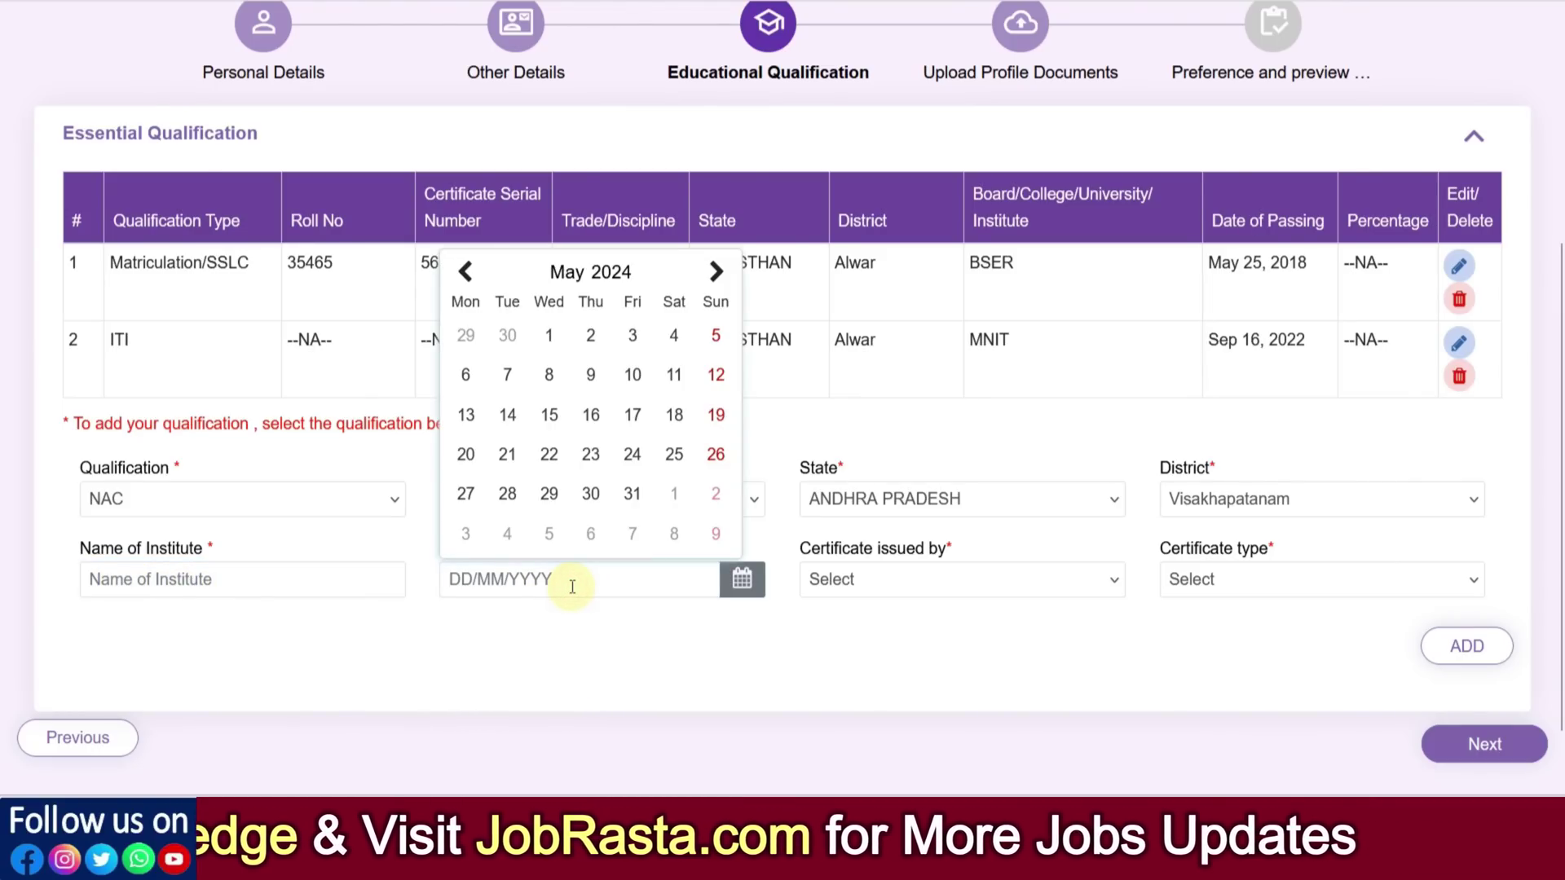
left_click(605, 273)
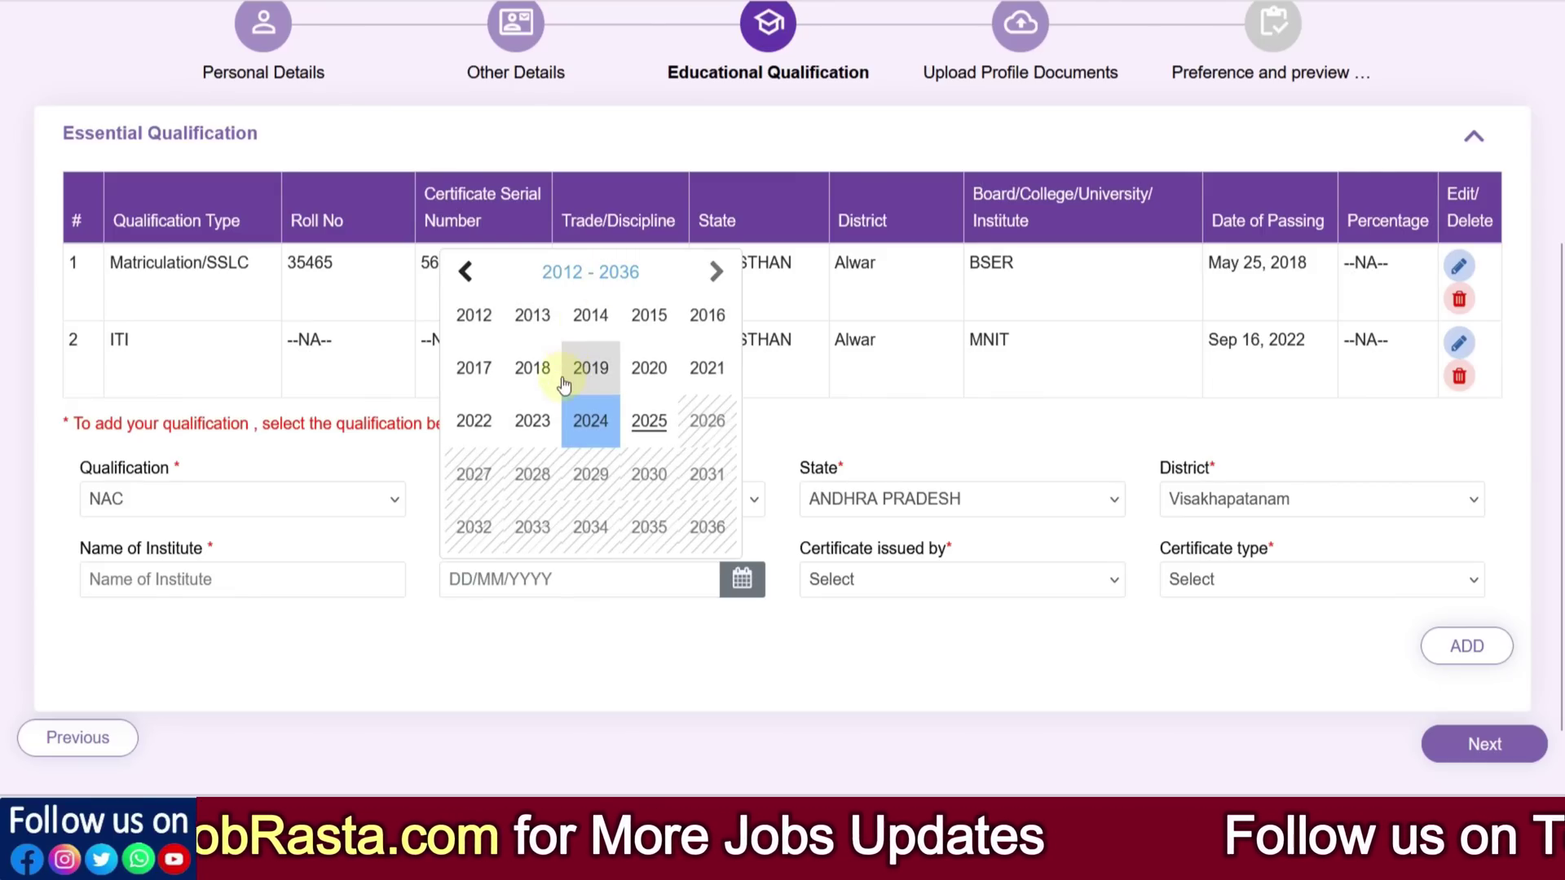
left_click(475, 420)
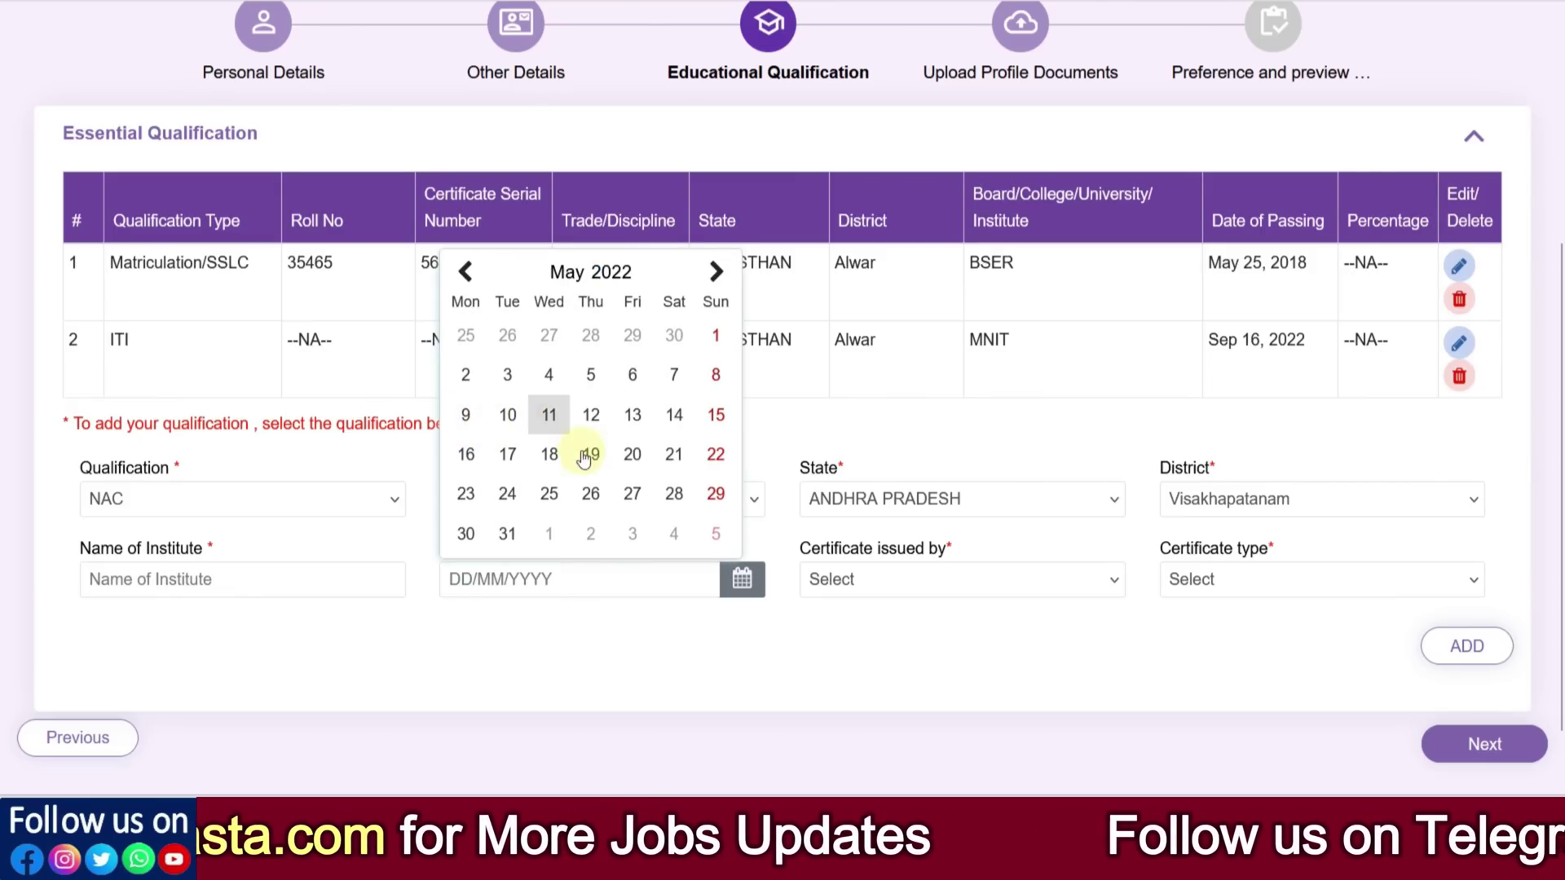
left_click(566, 273)
left_click(590, 456)
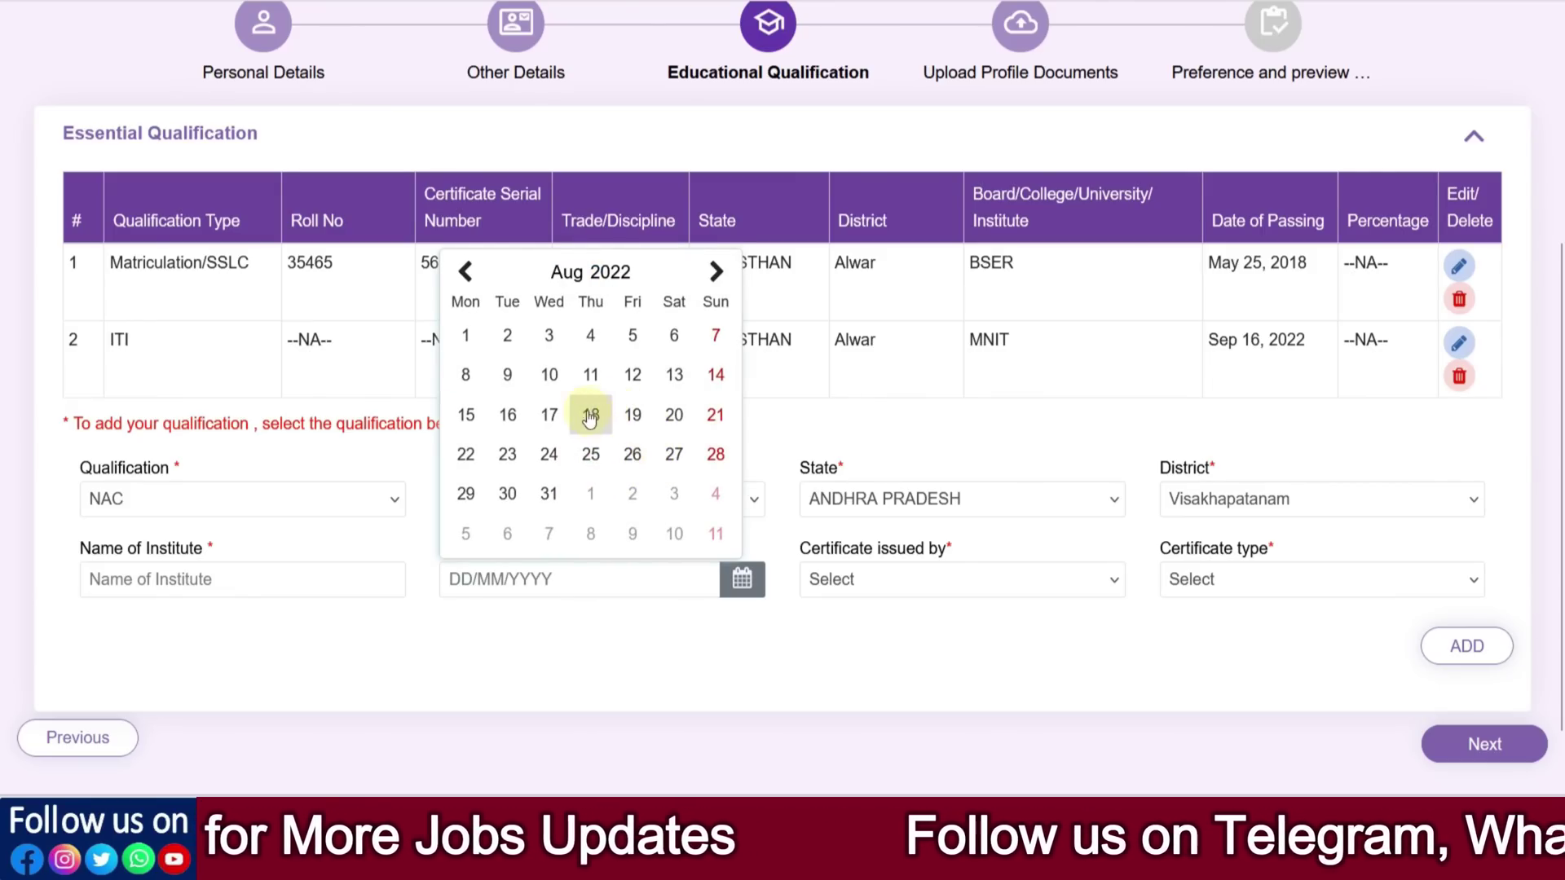
left_click(468, 337)
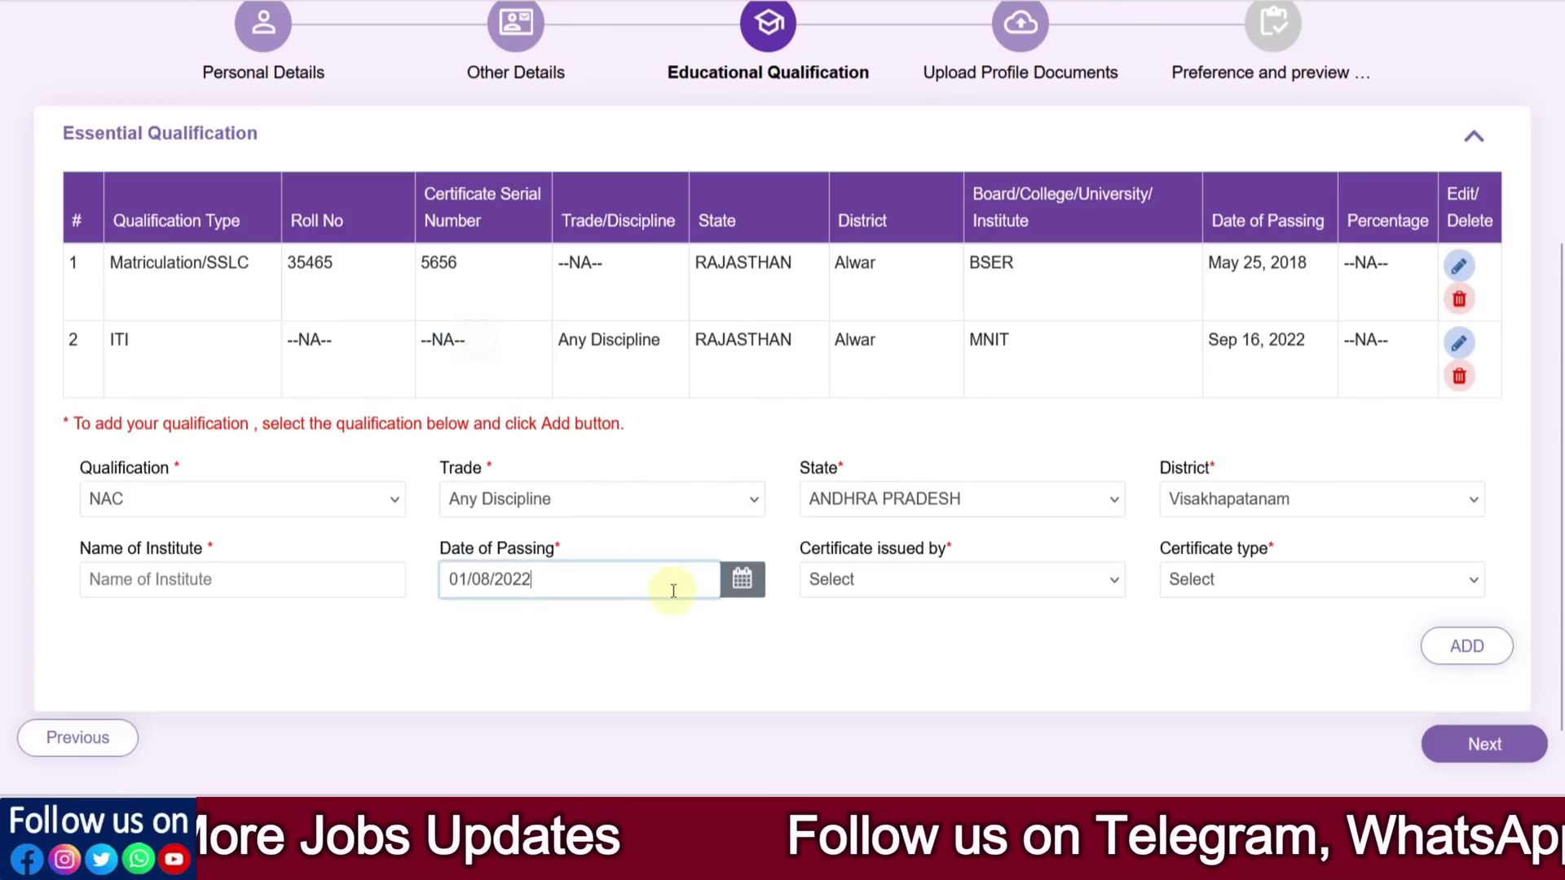
Choose NCVT issuer and National Apprentice certificate (NAC) type, then add the qualification
left_click(864, 622)
left_click(881, 586)
left_click(867, 641)
left_click(1210, 591)
left_click(1217, 650)
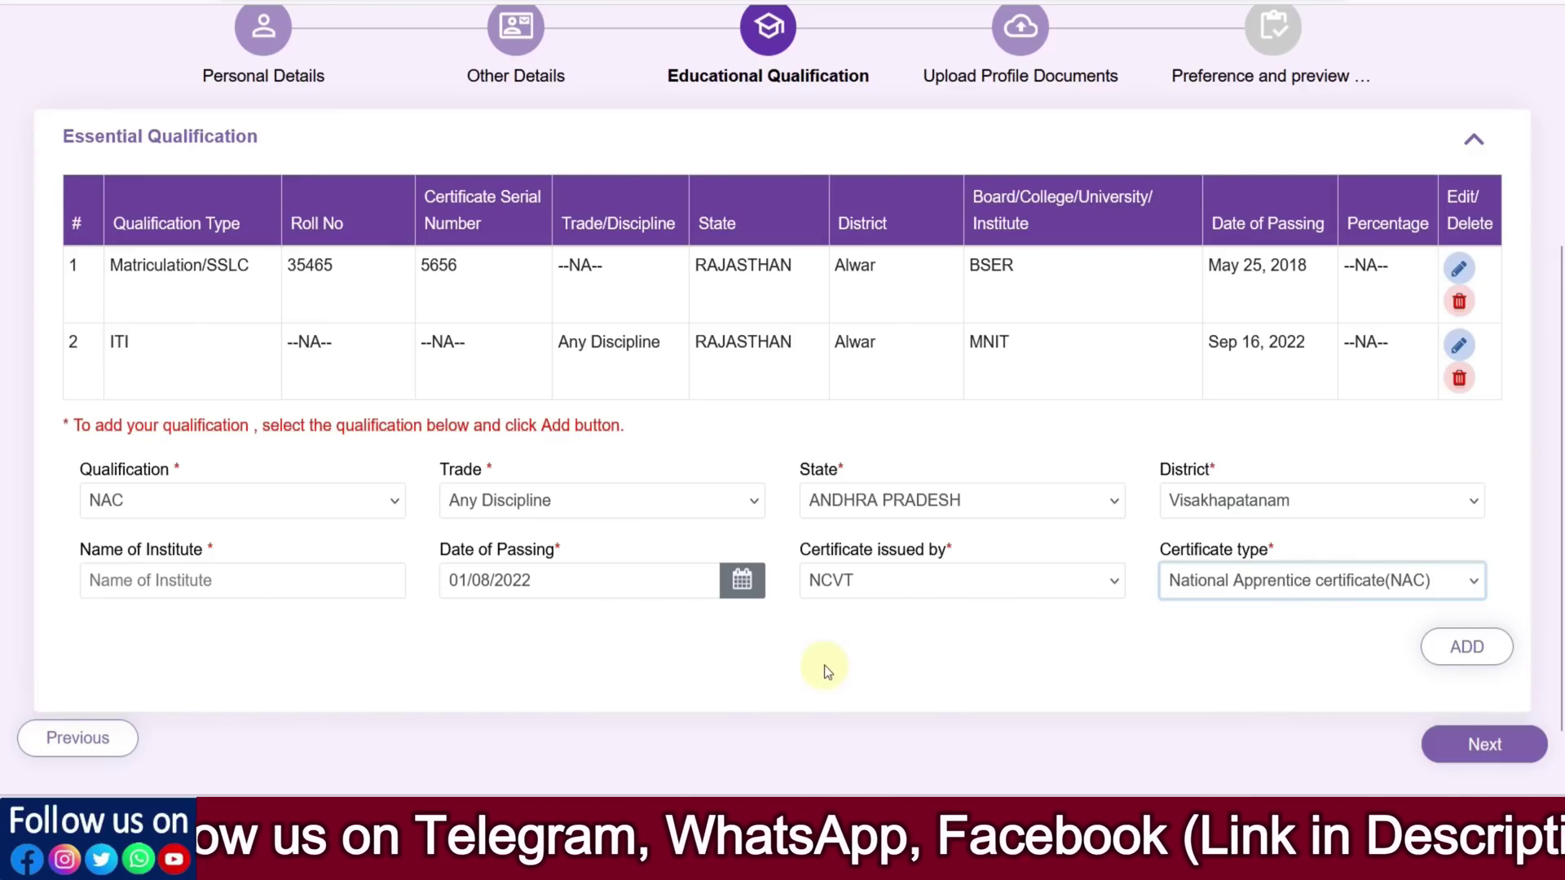
left_click(1484, 744)
left_click(1465, 652)
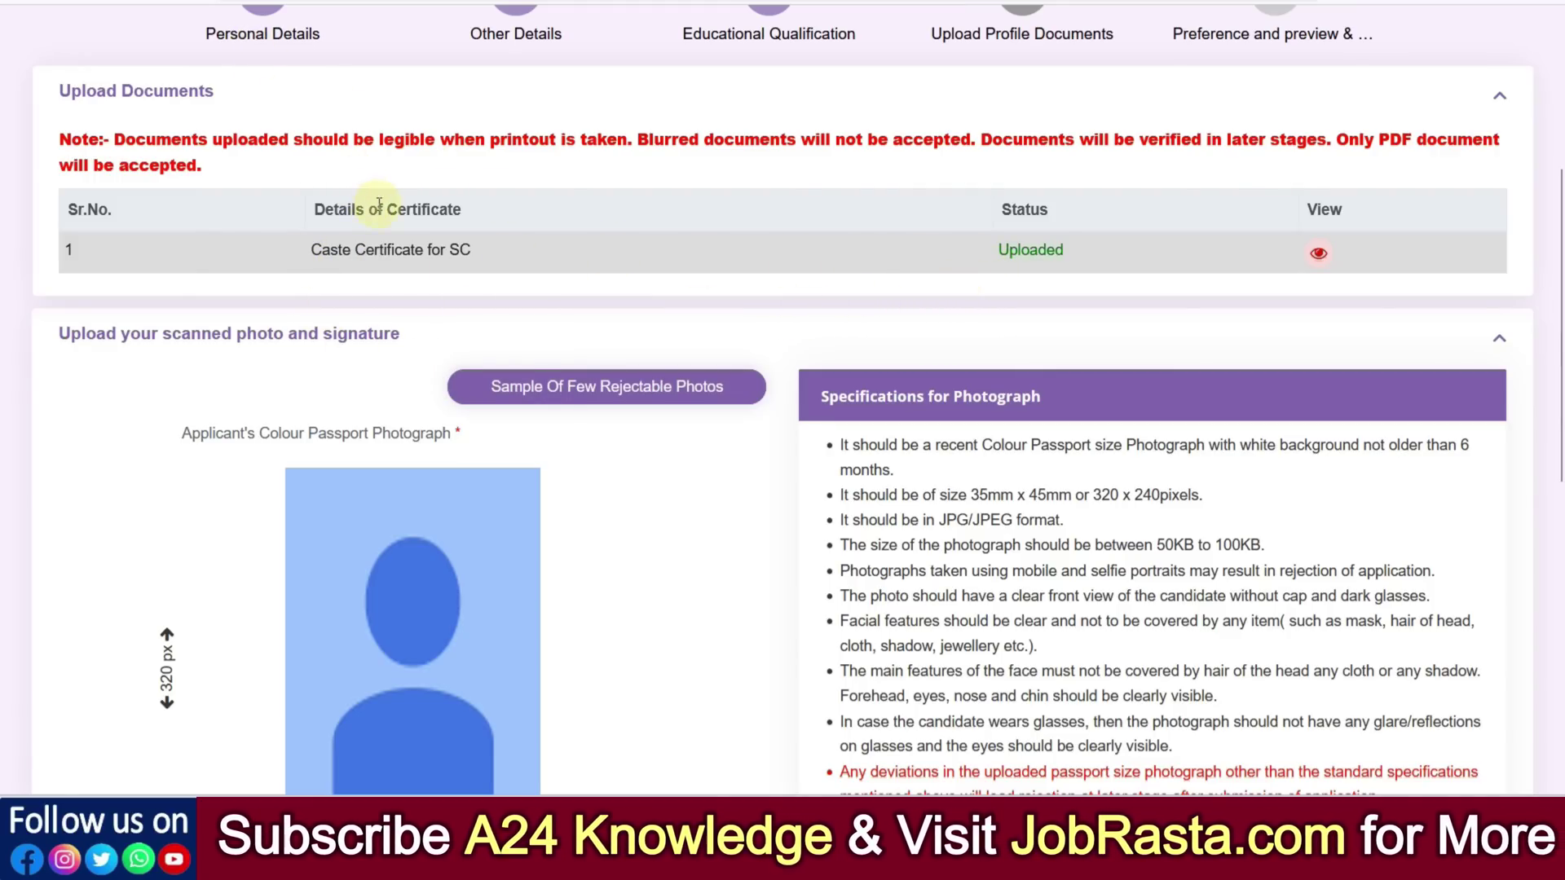
Scroll to the photo upload section and view the Sample Of Few Rejectable Photos
scroll(673, 463, "down", 2)
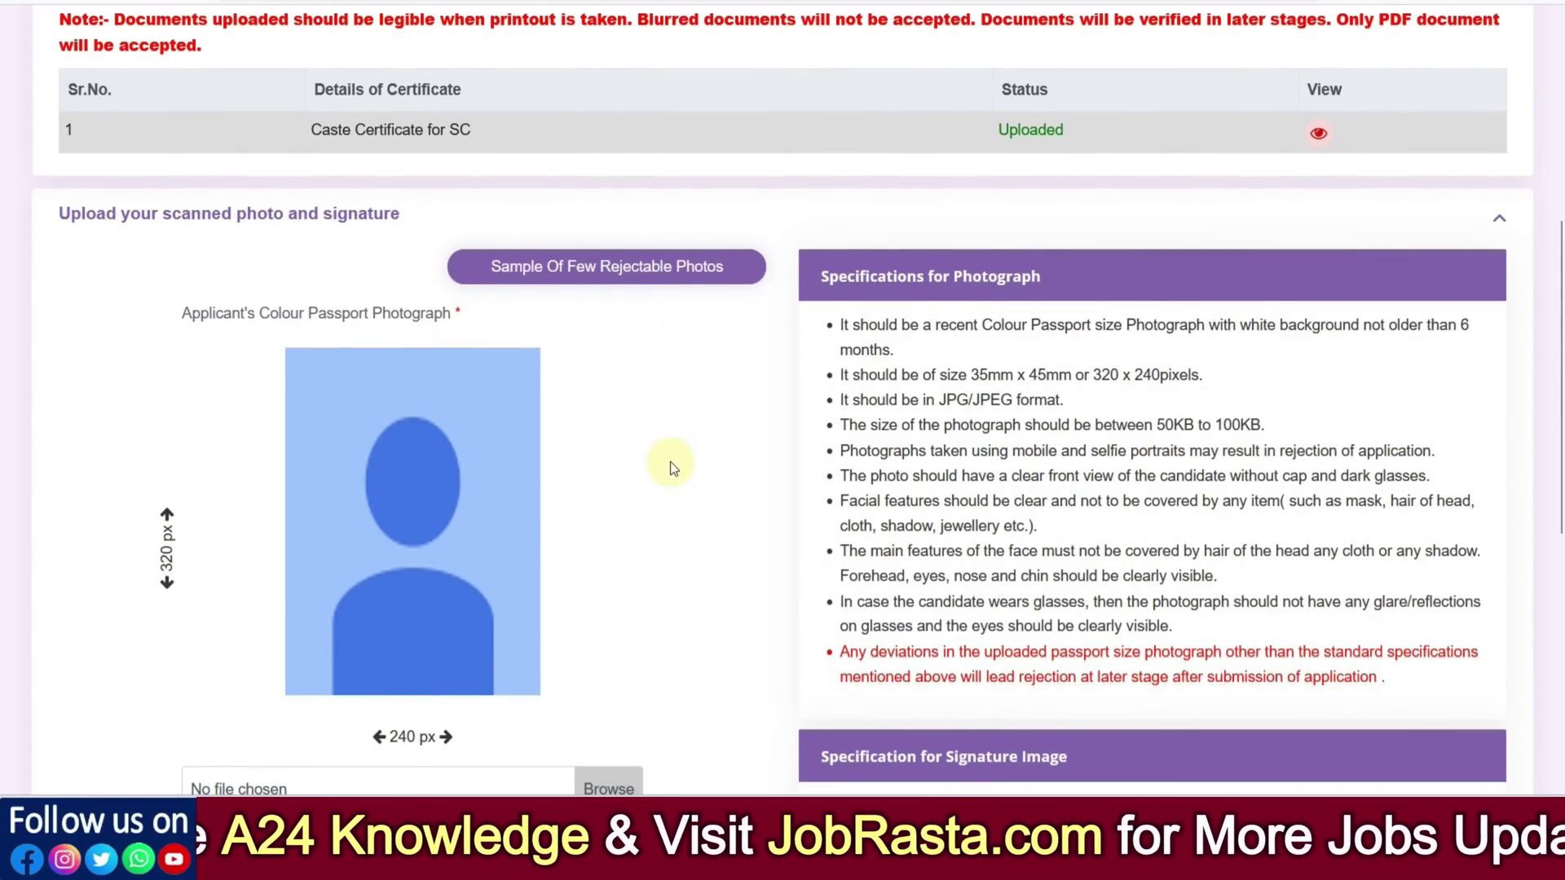
scroll(670, 461, "down", 2)
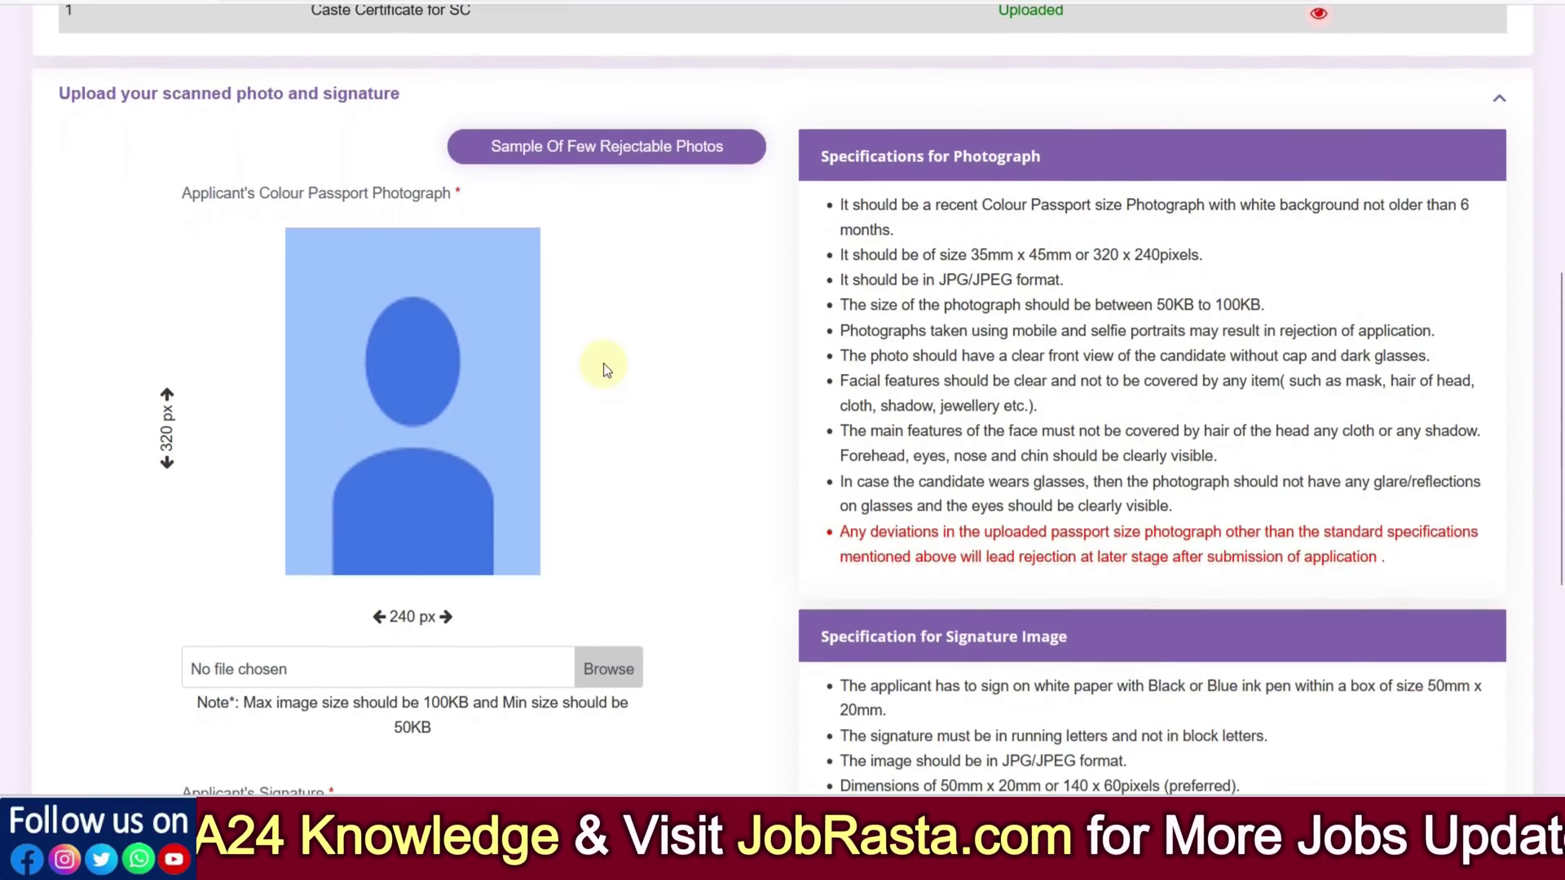
left_click(600, 155)
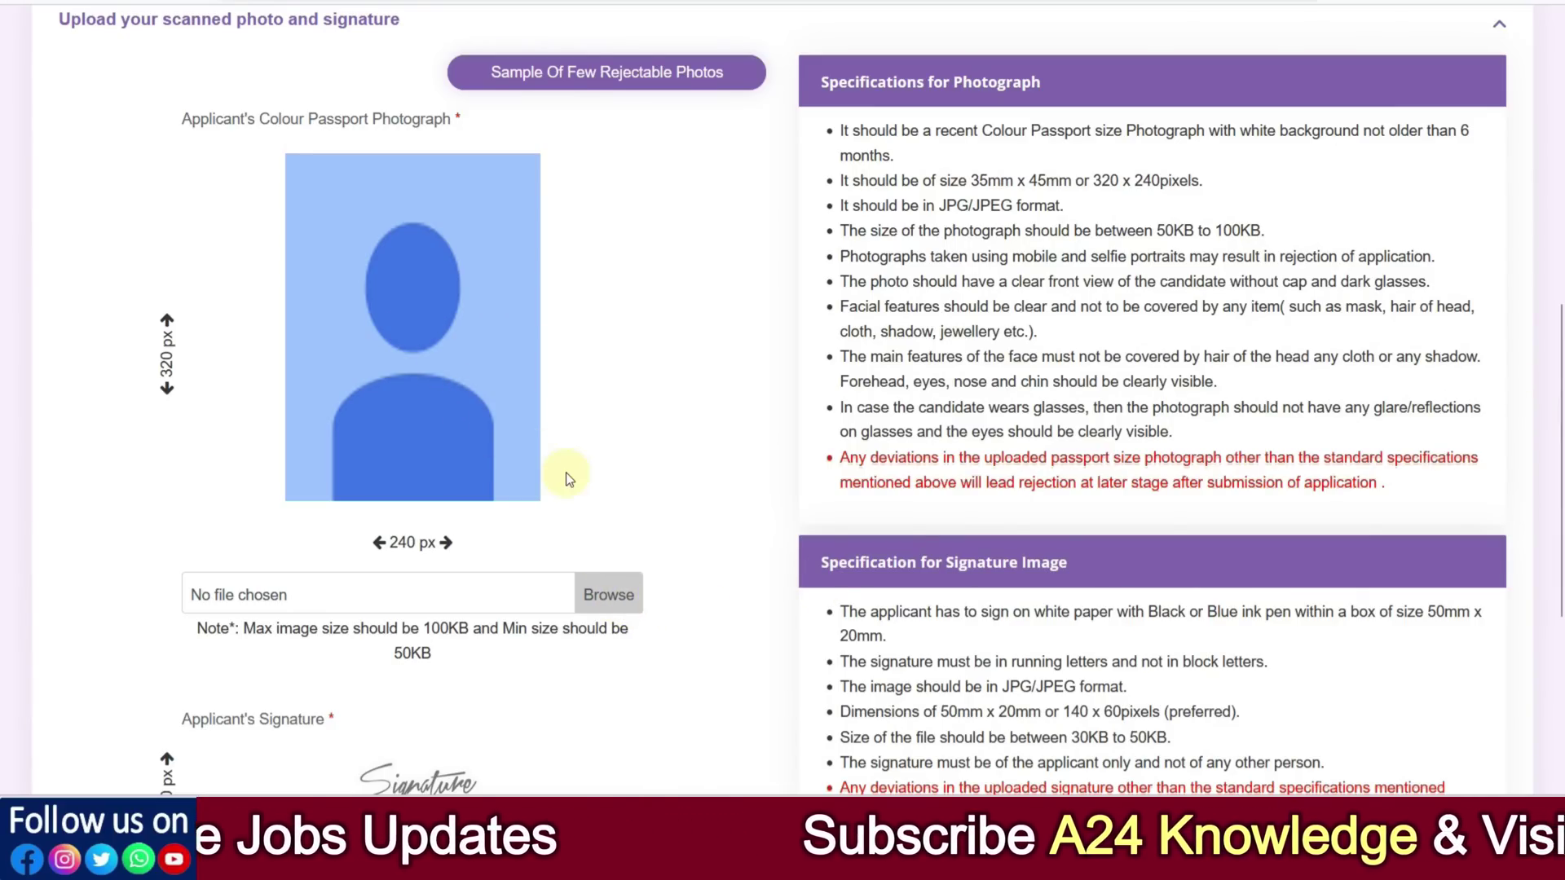
scroll(559, 468, "down", 3)
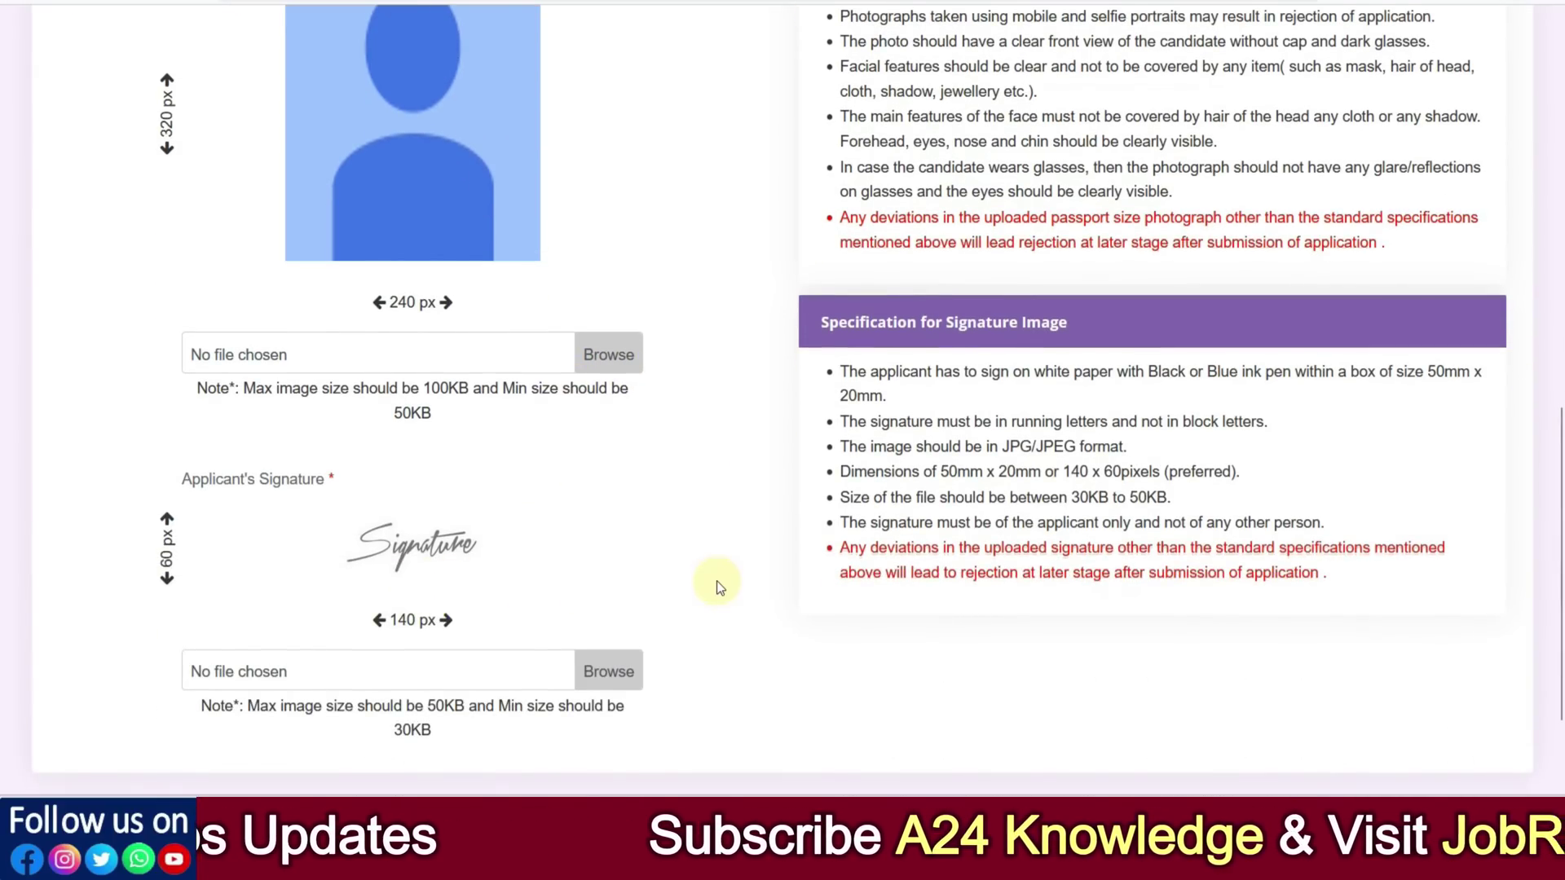
scroll(713, 584, "up", 2)
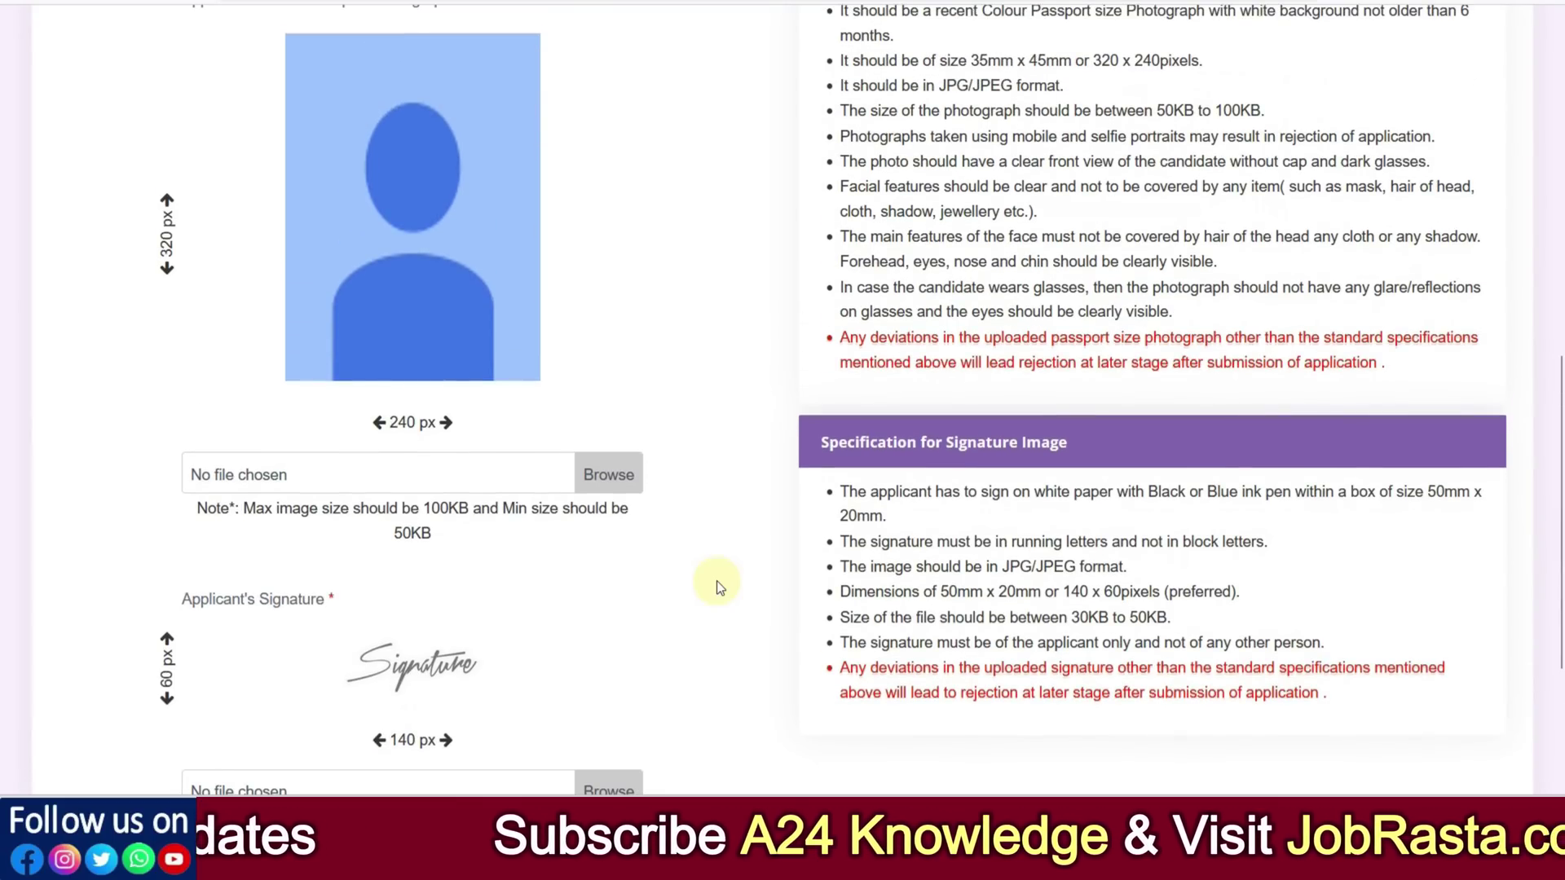
scroll(715, 584, "up", 2)
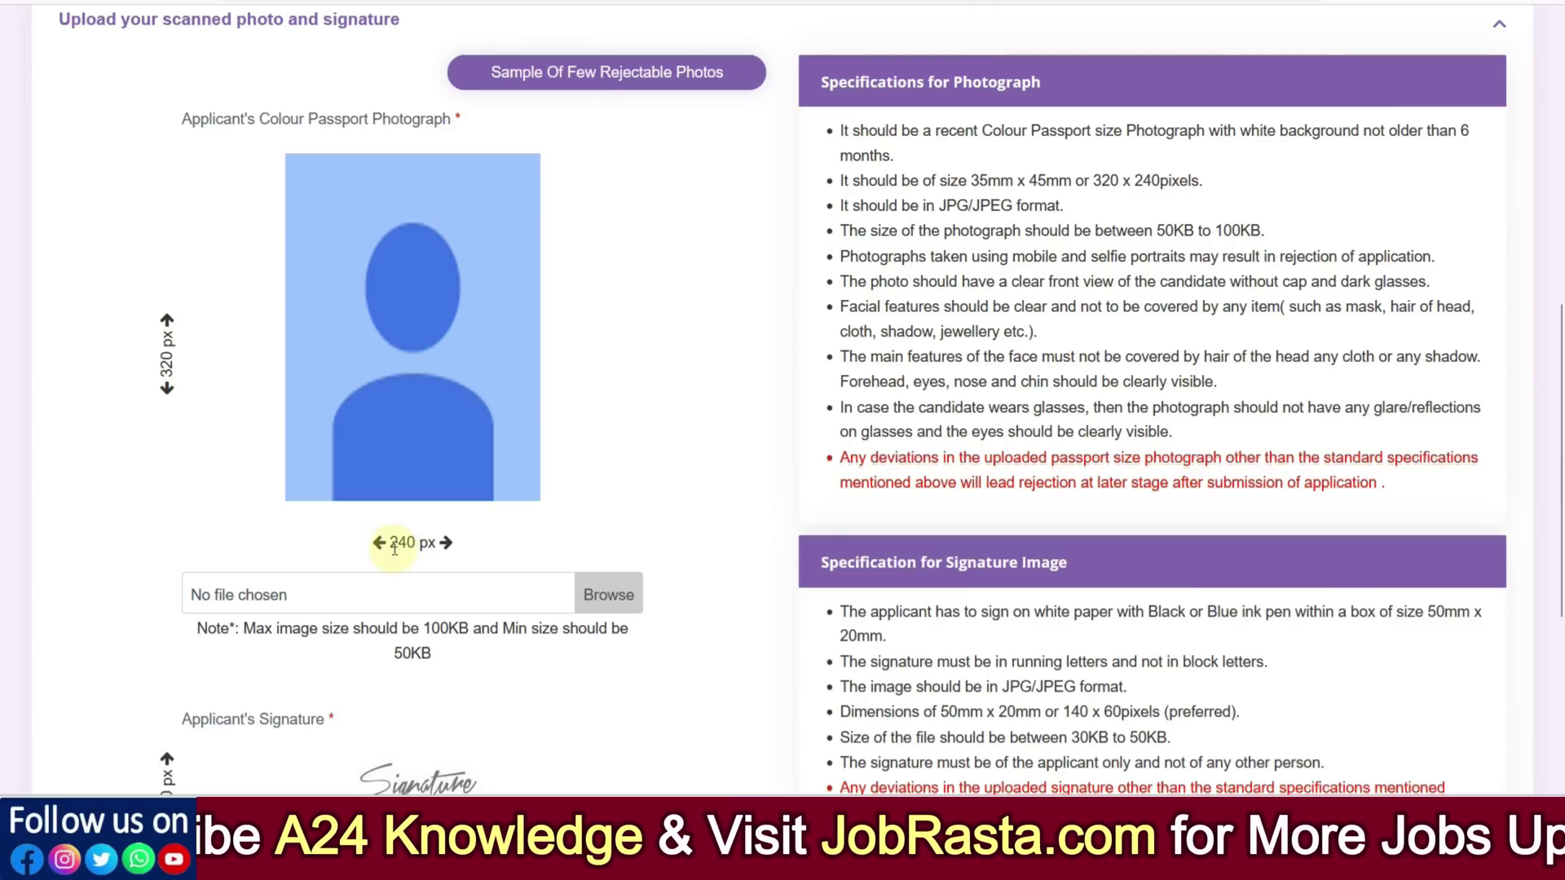
scroll(416, 552, "down", 2)
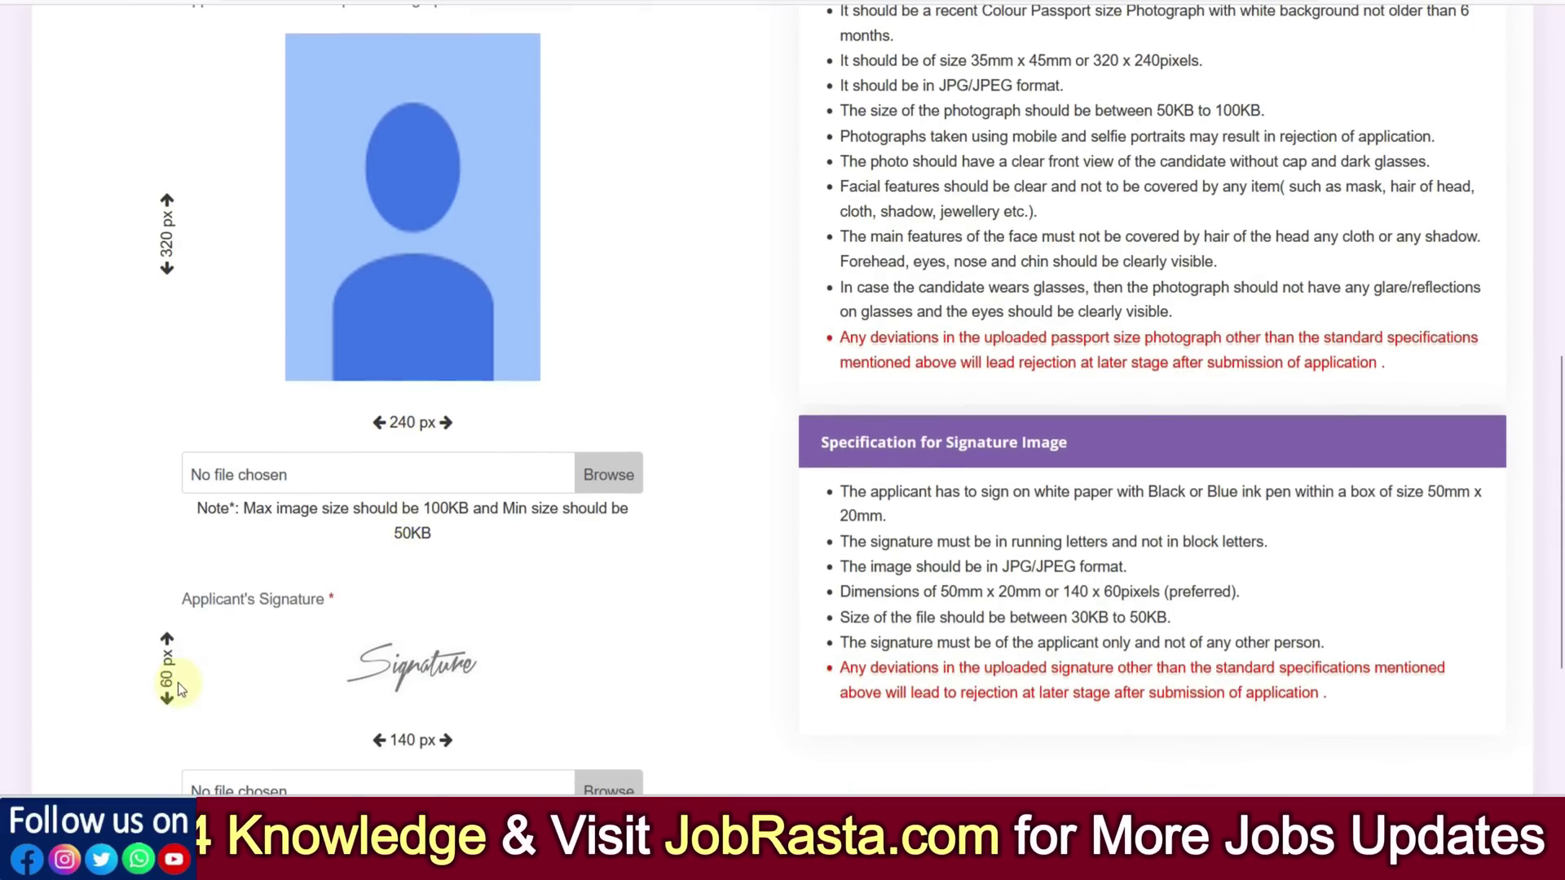
scroll(202, 675, "down", 2)
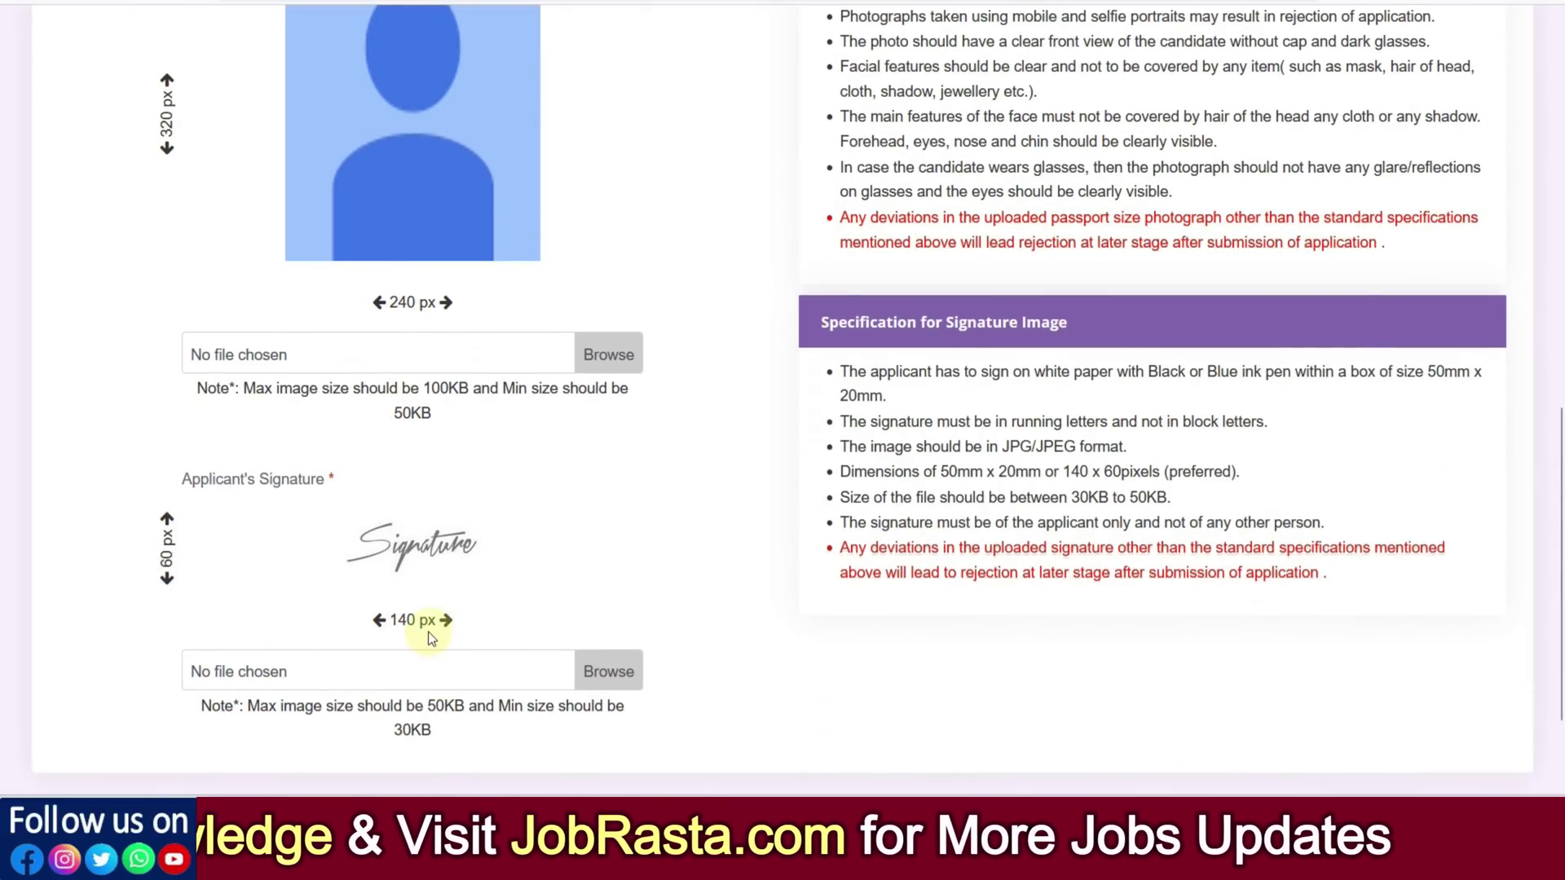
scroll(504, 624, "up", 2)
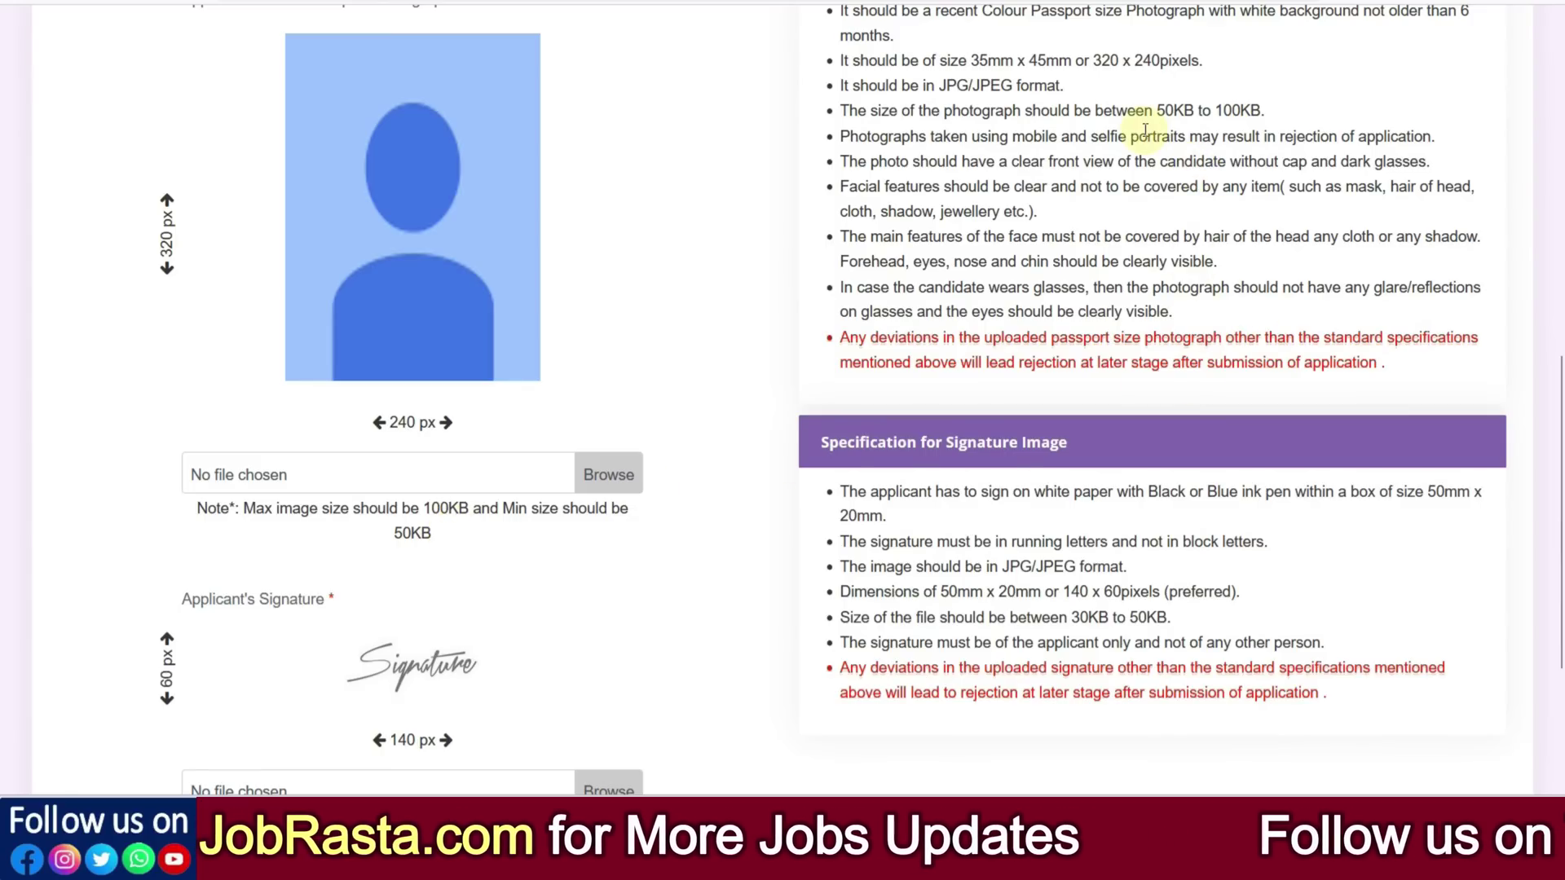
left_click_drag(1163, 108, 1251, 110)
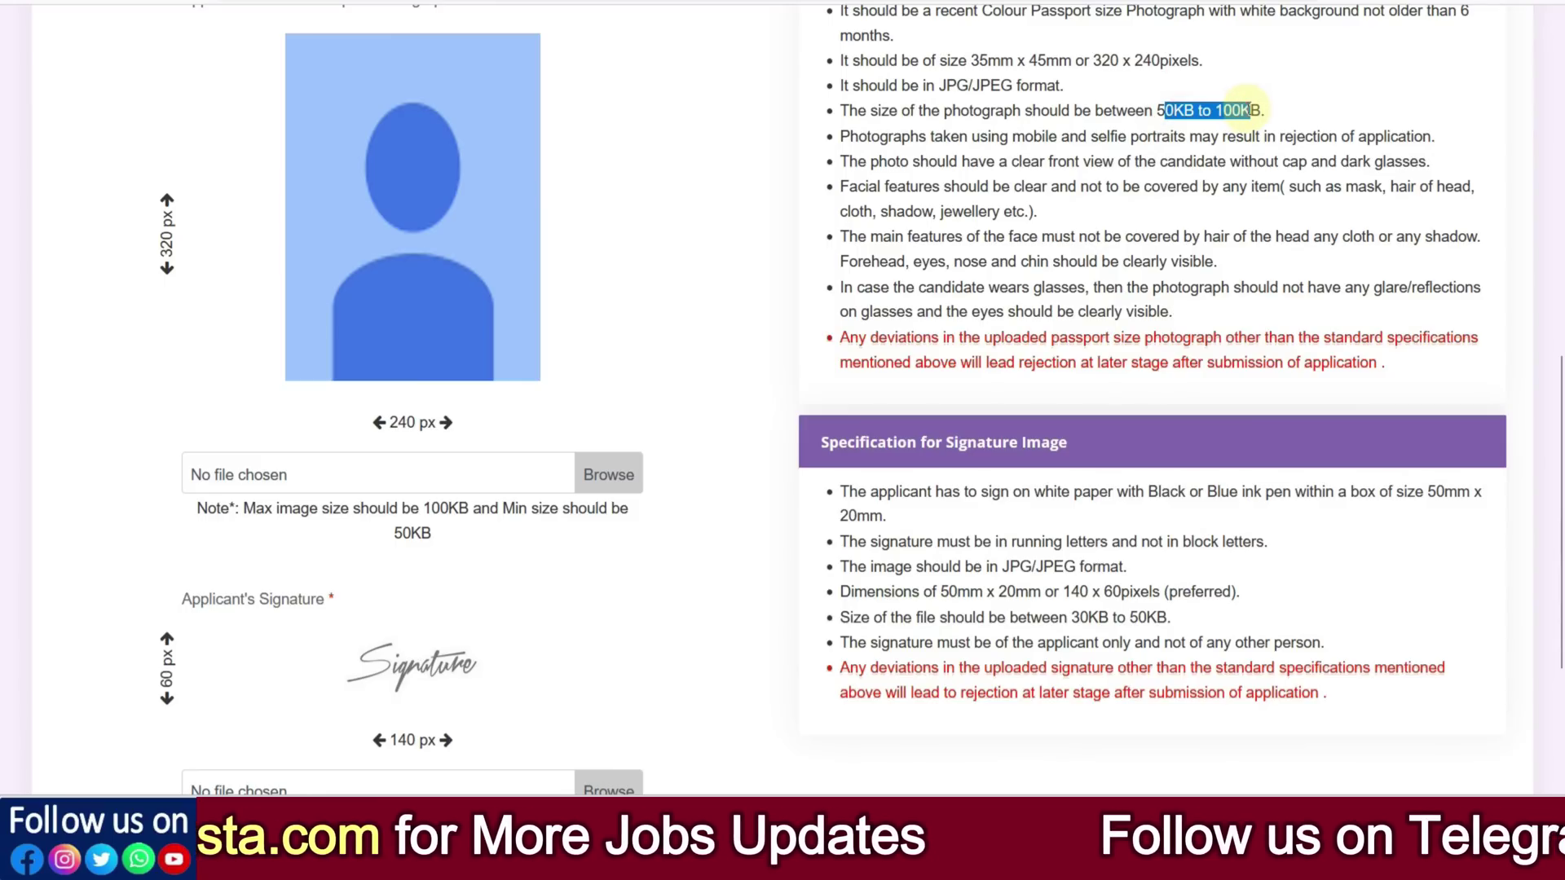
left_click_drag(1080, 617, 1158, 613)
left_click(1175, 618)
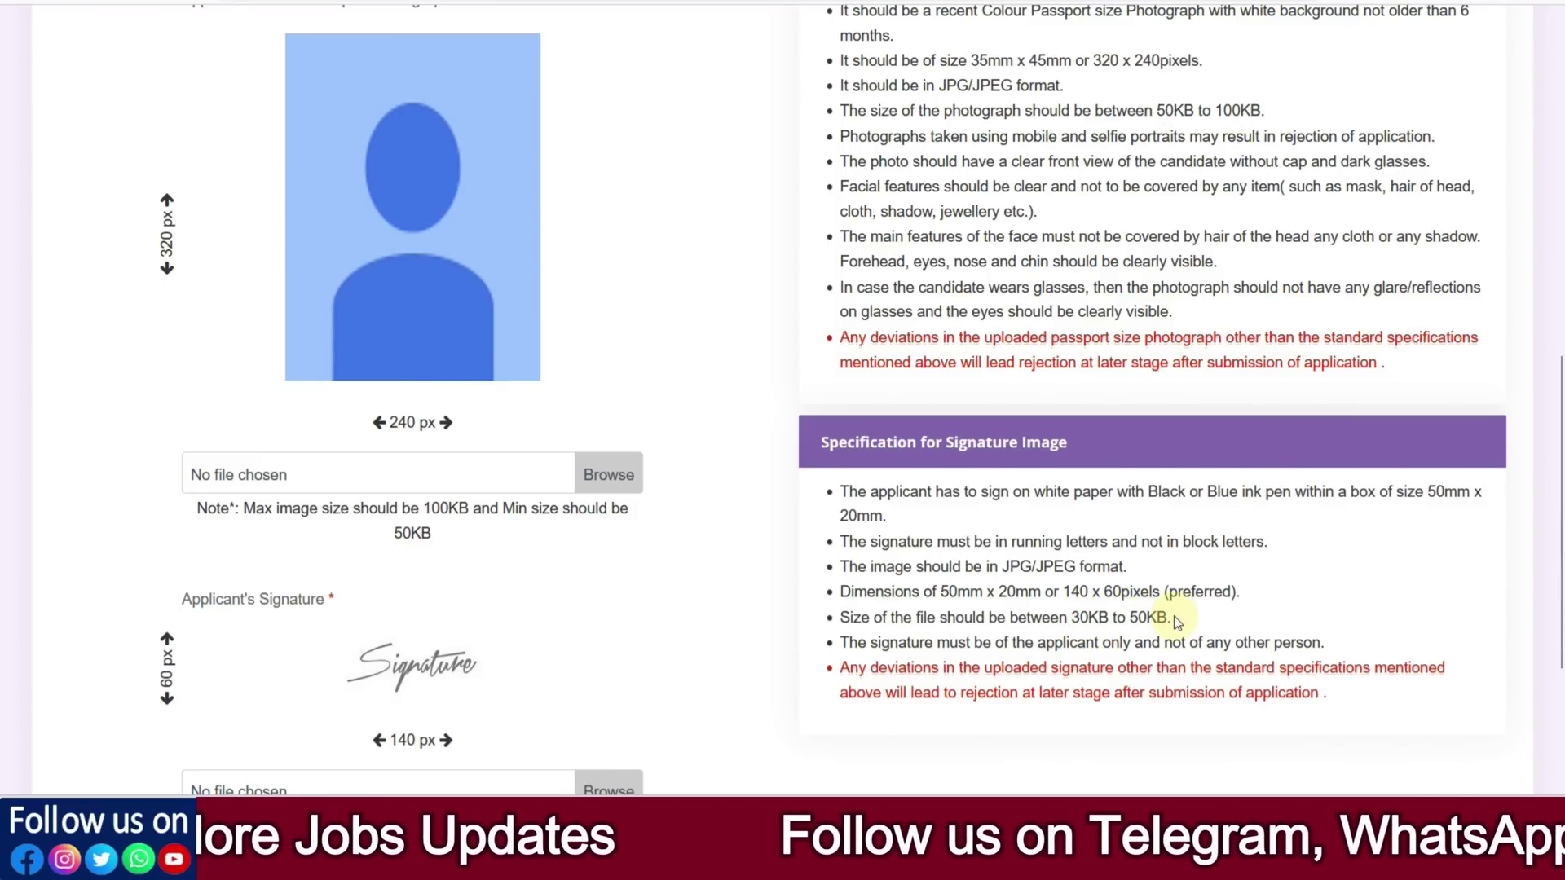
left_click(469, 310)
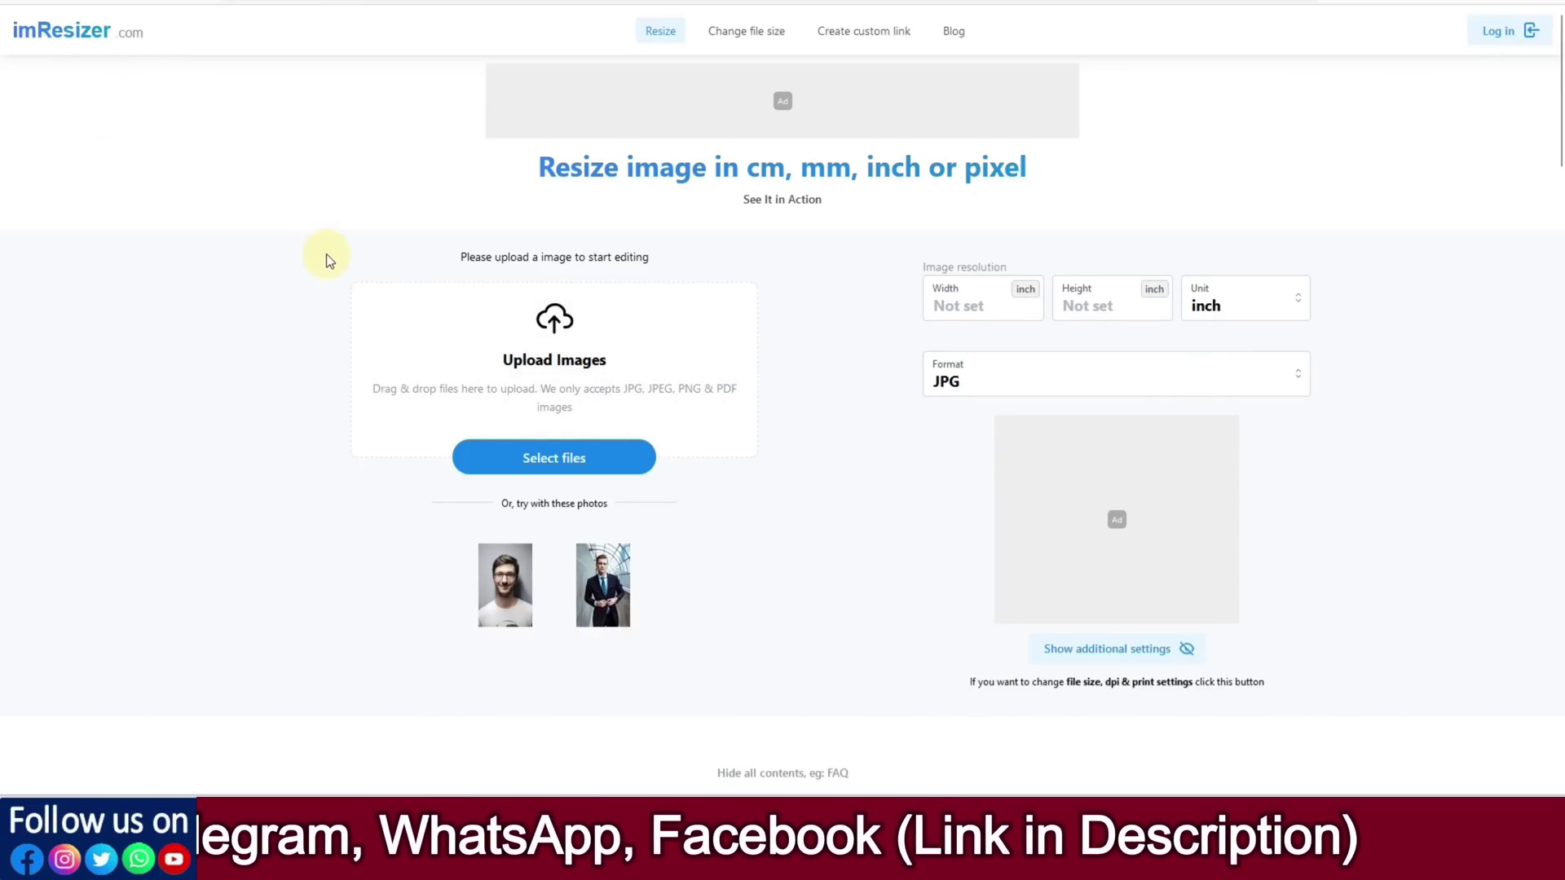
Upload the candidate's photo and set unit px with width 240 and height 320
key("ctrl+plus")
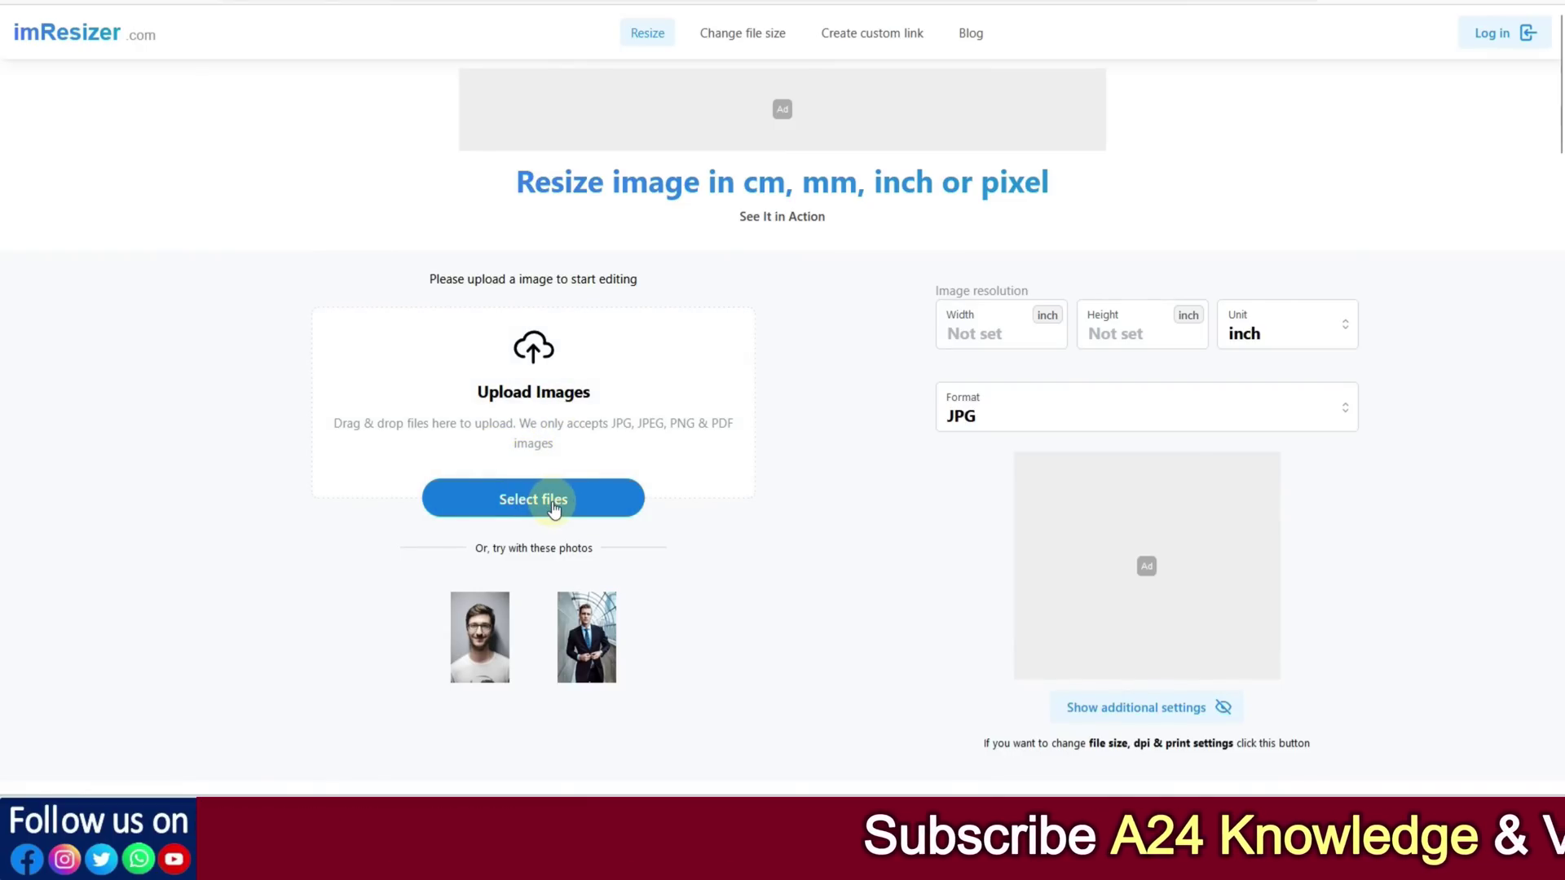
left_click(554, 507)
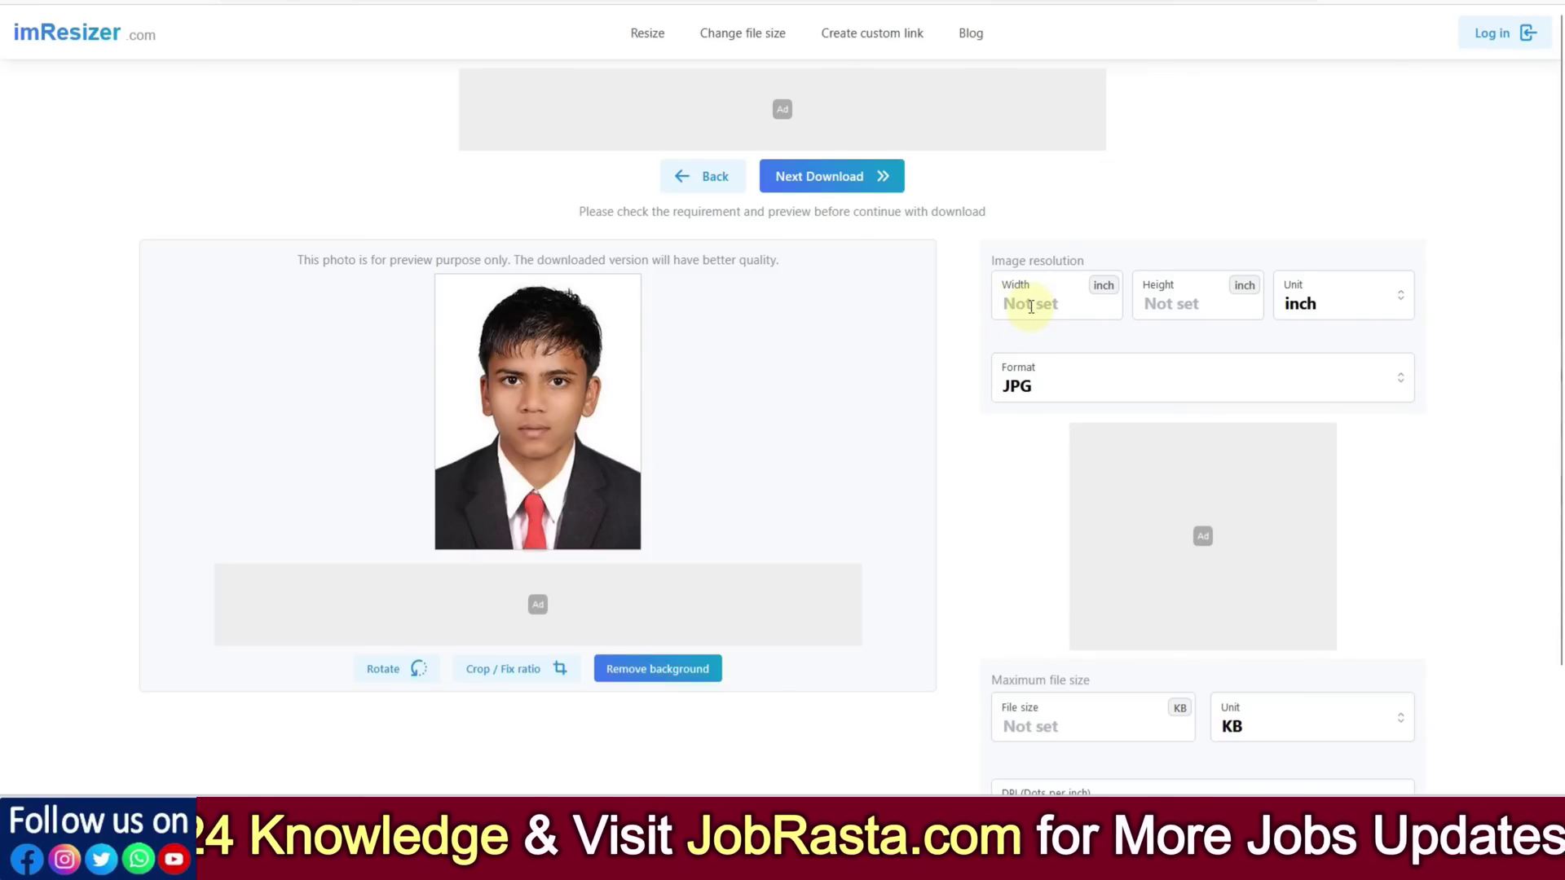
left_click(1330, 316)
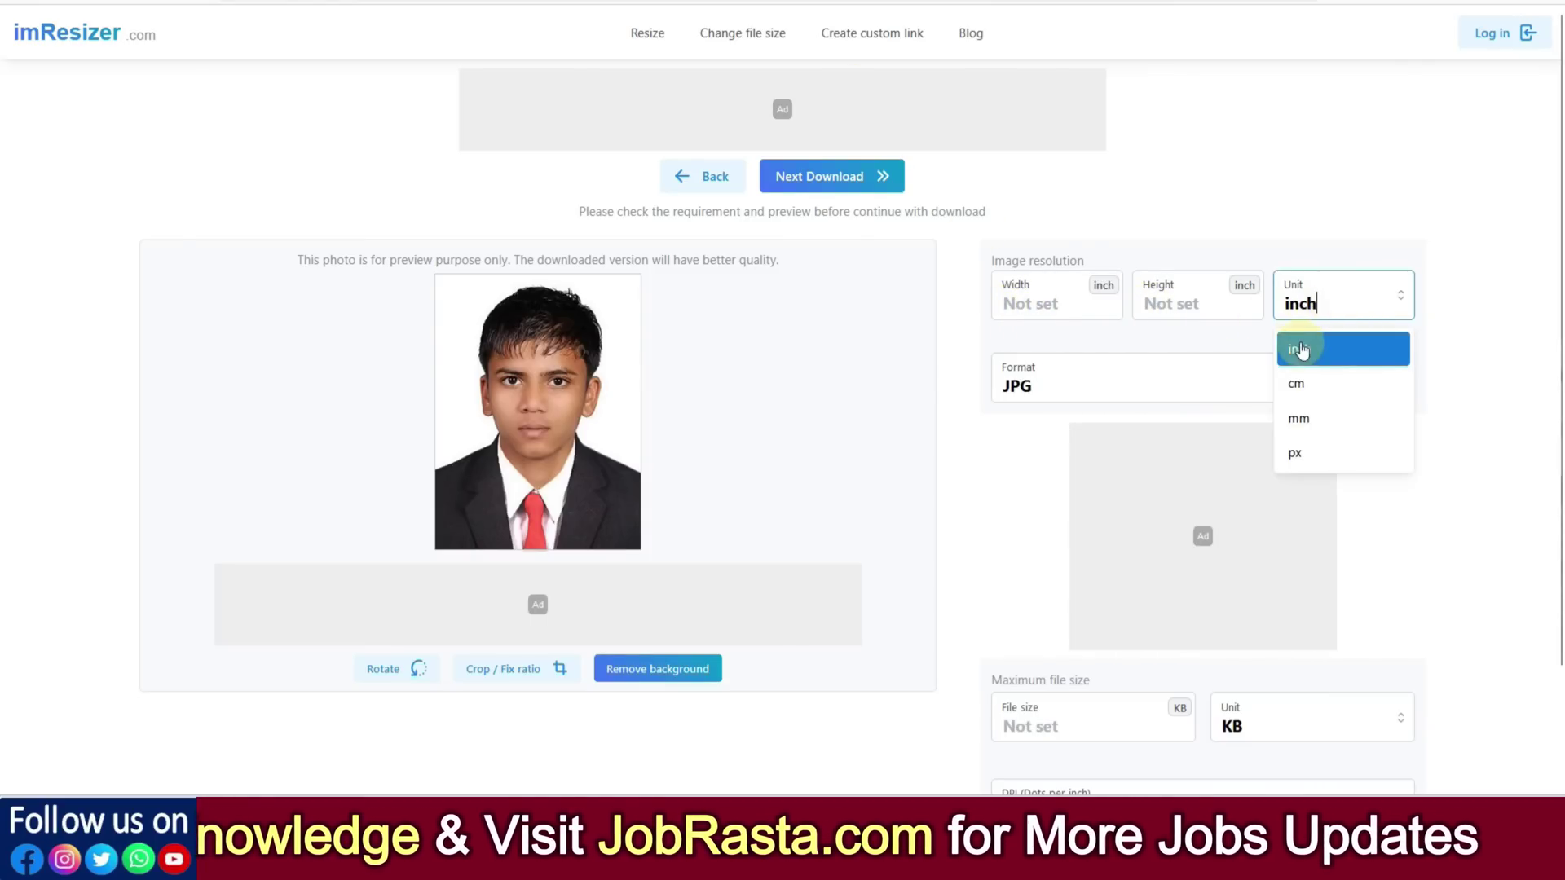
left_click(1299, 453)
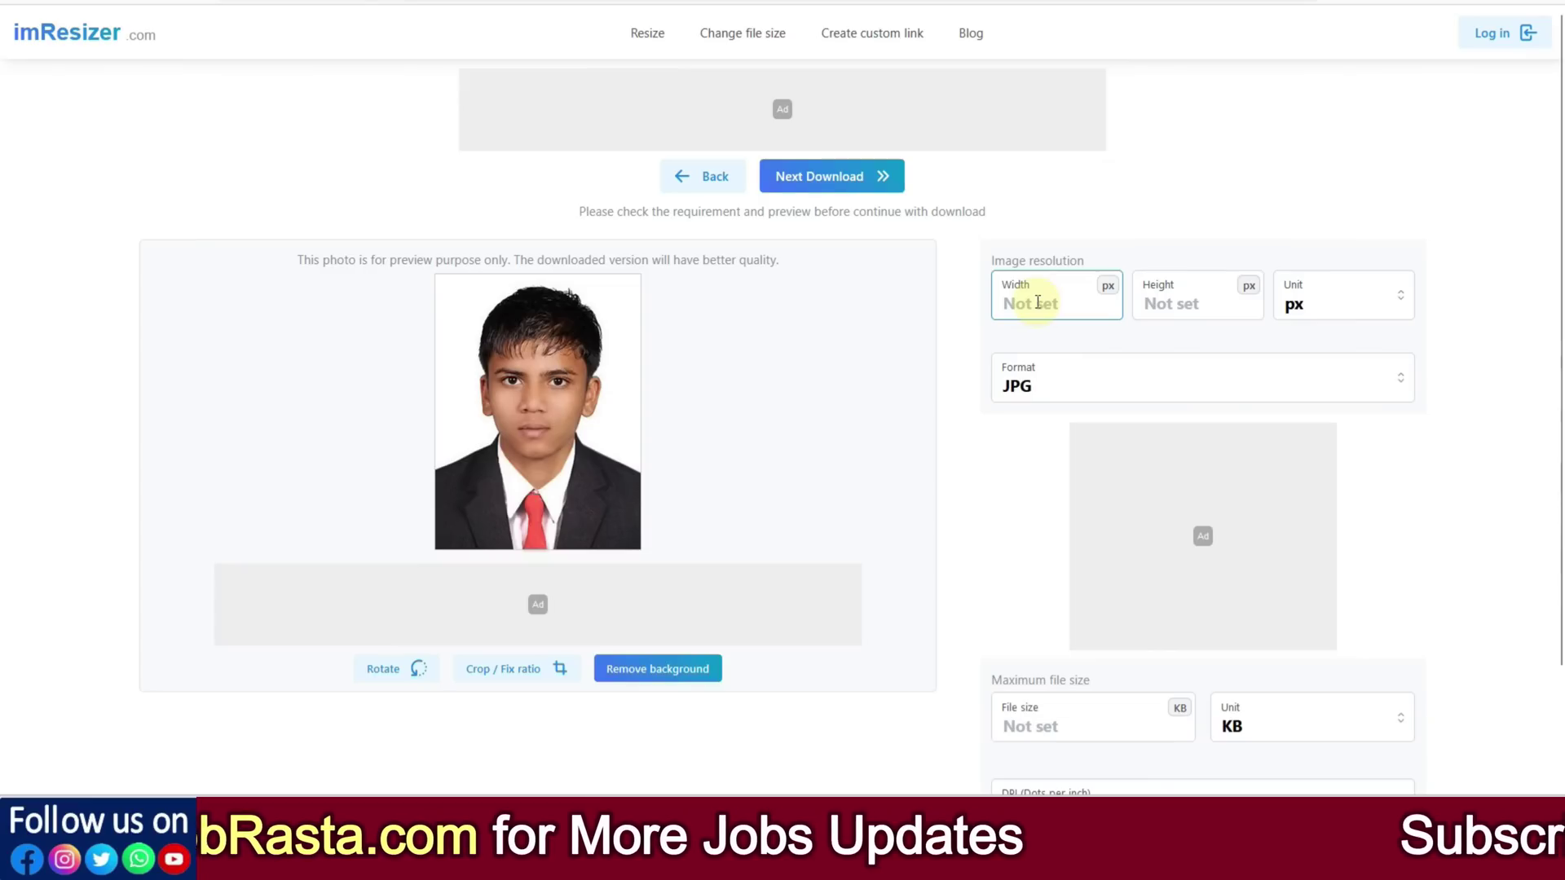
type("240")
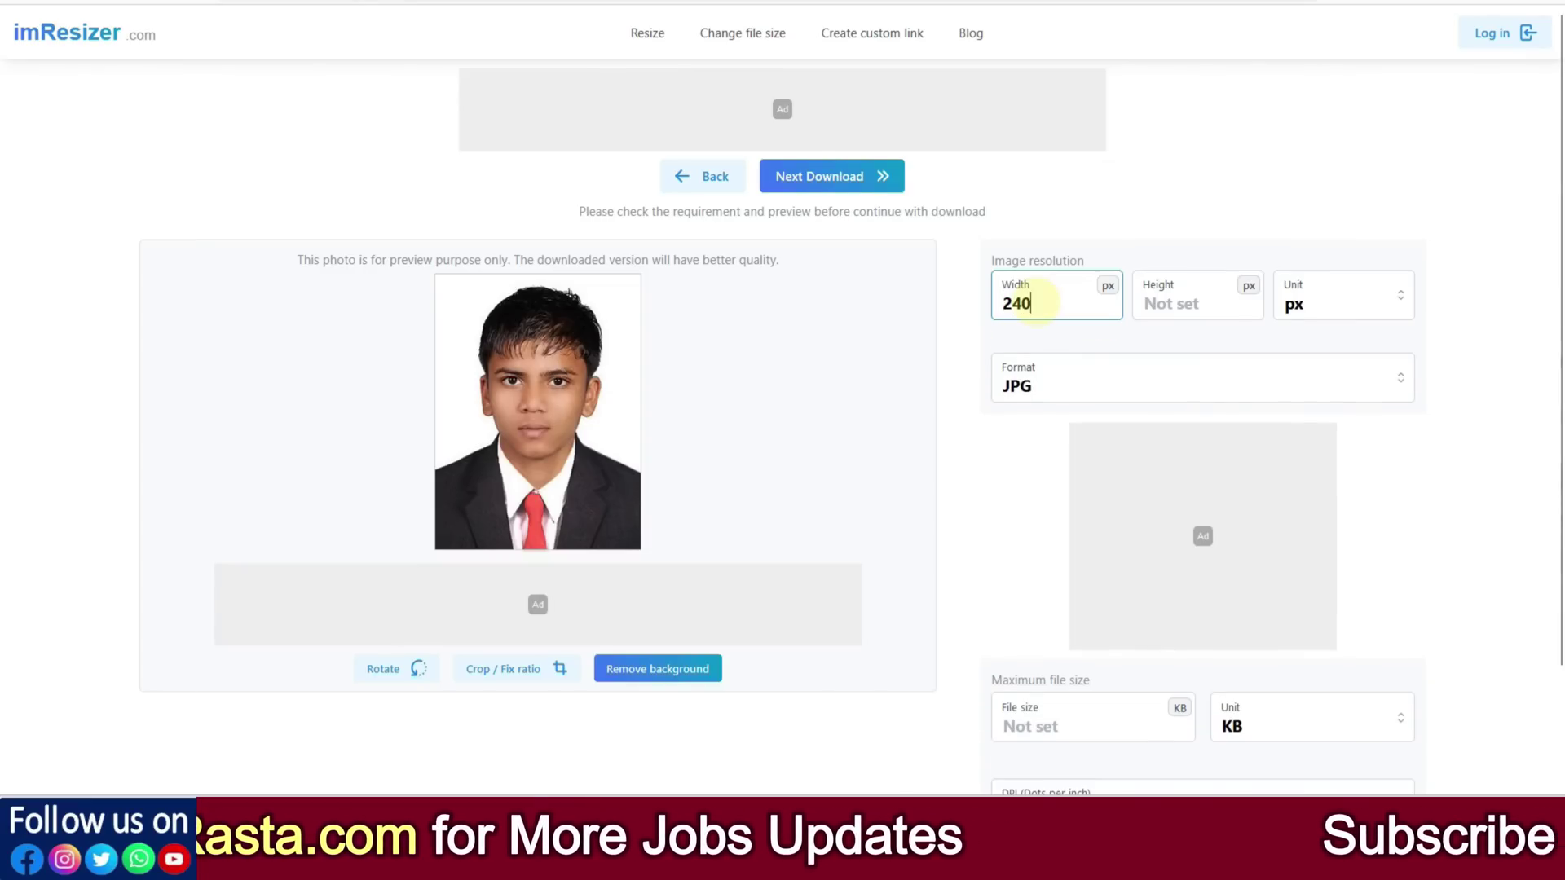
left_click(1161, 306)
type("320")
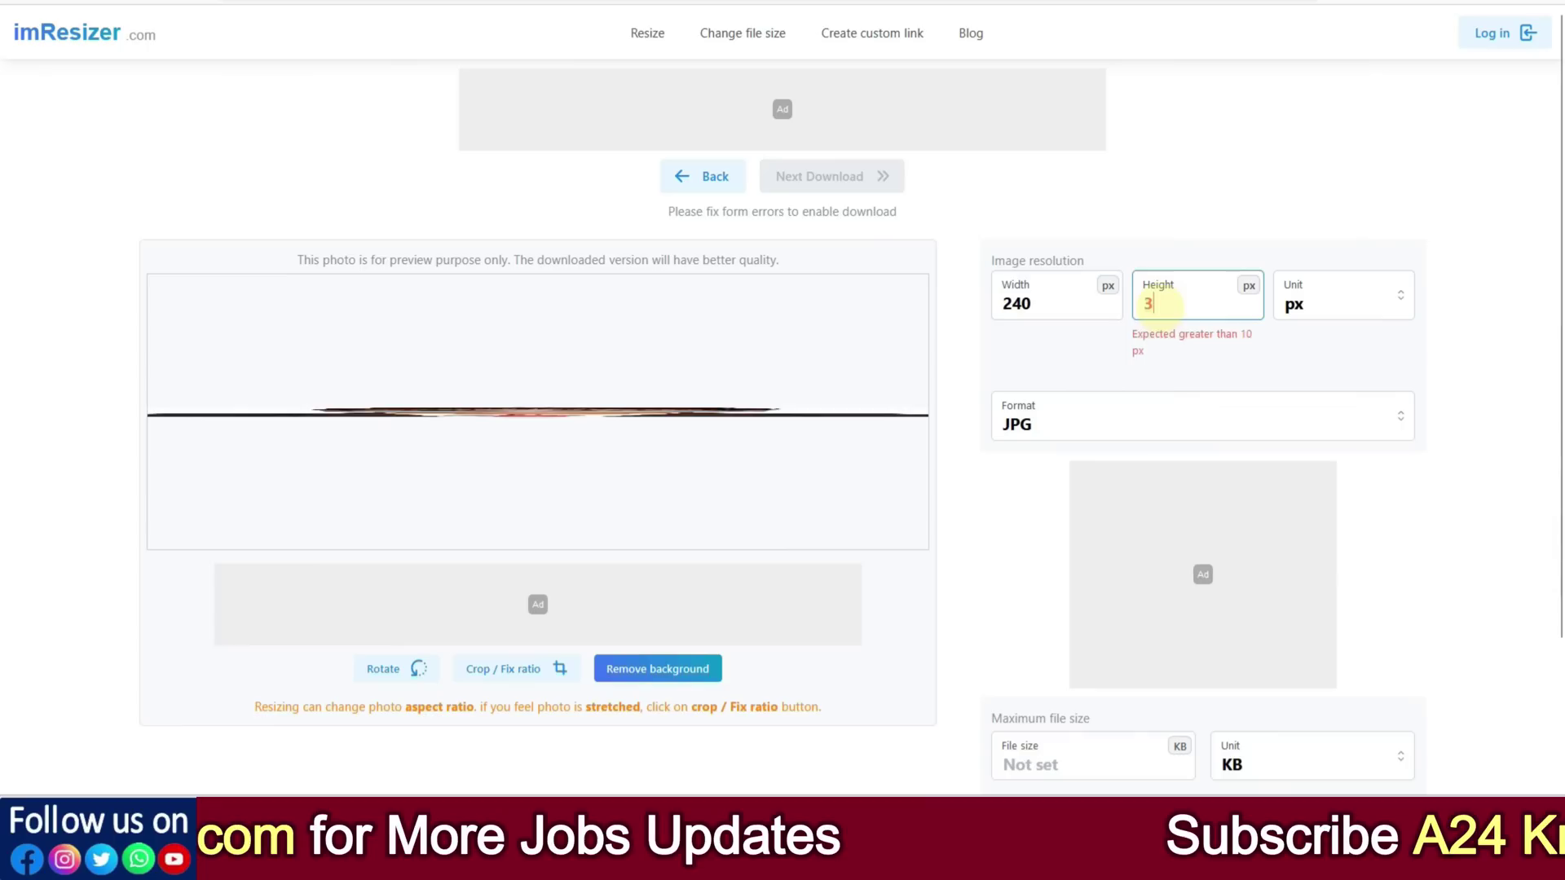